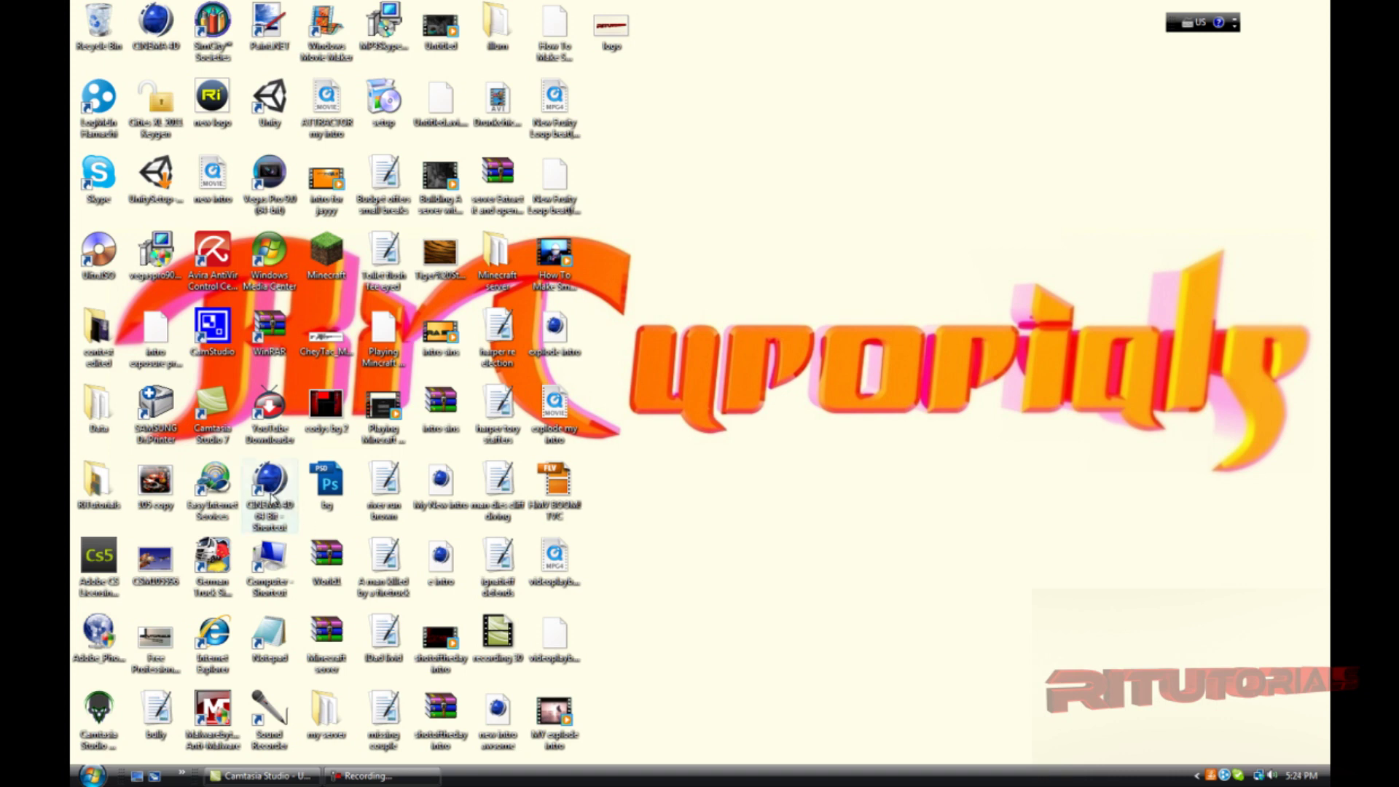
Open CINEMA 4D 64 Bit and add a floor plane stretched to about 4272 cm wide by 4259 cm long
left_click(272, 492)
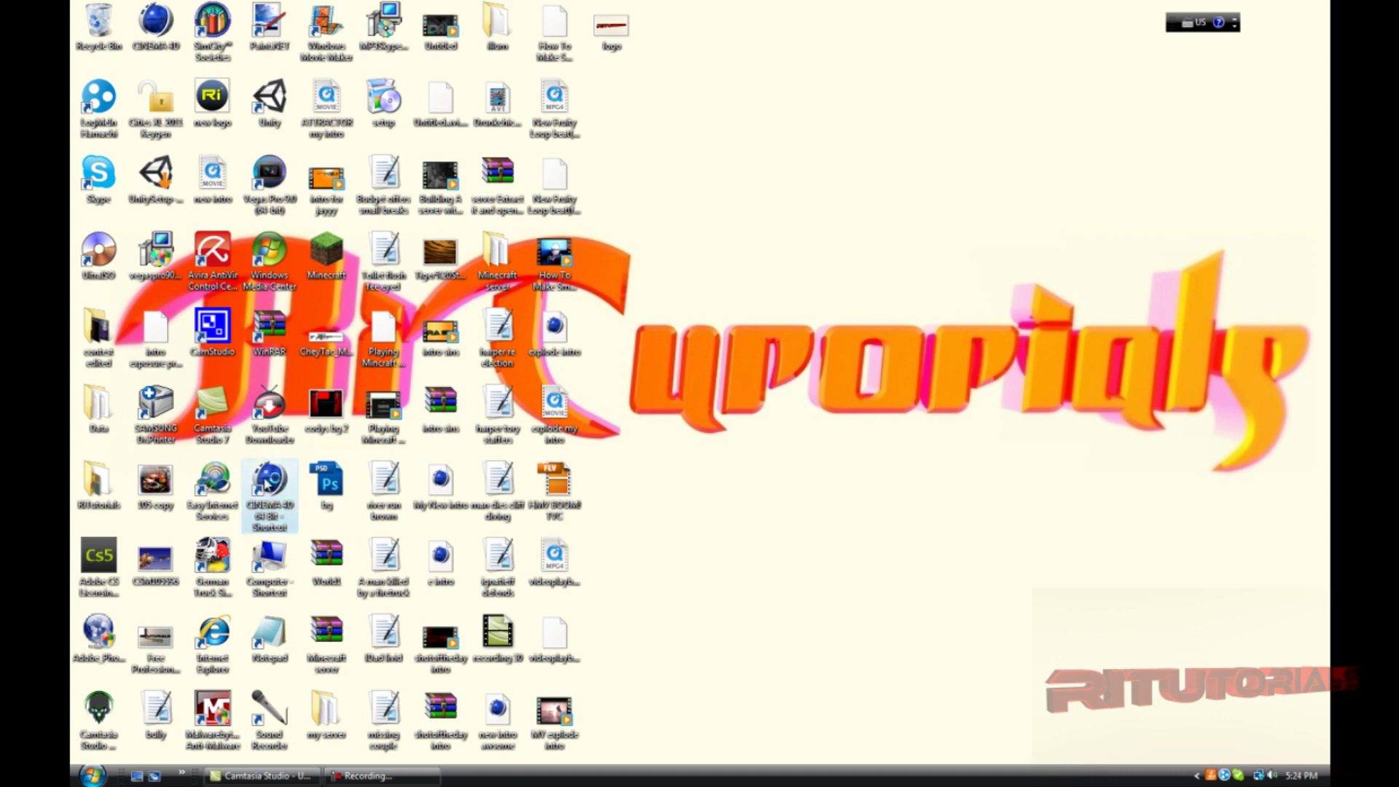
double_click(267, 483)
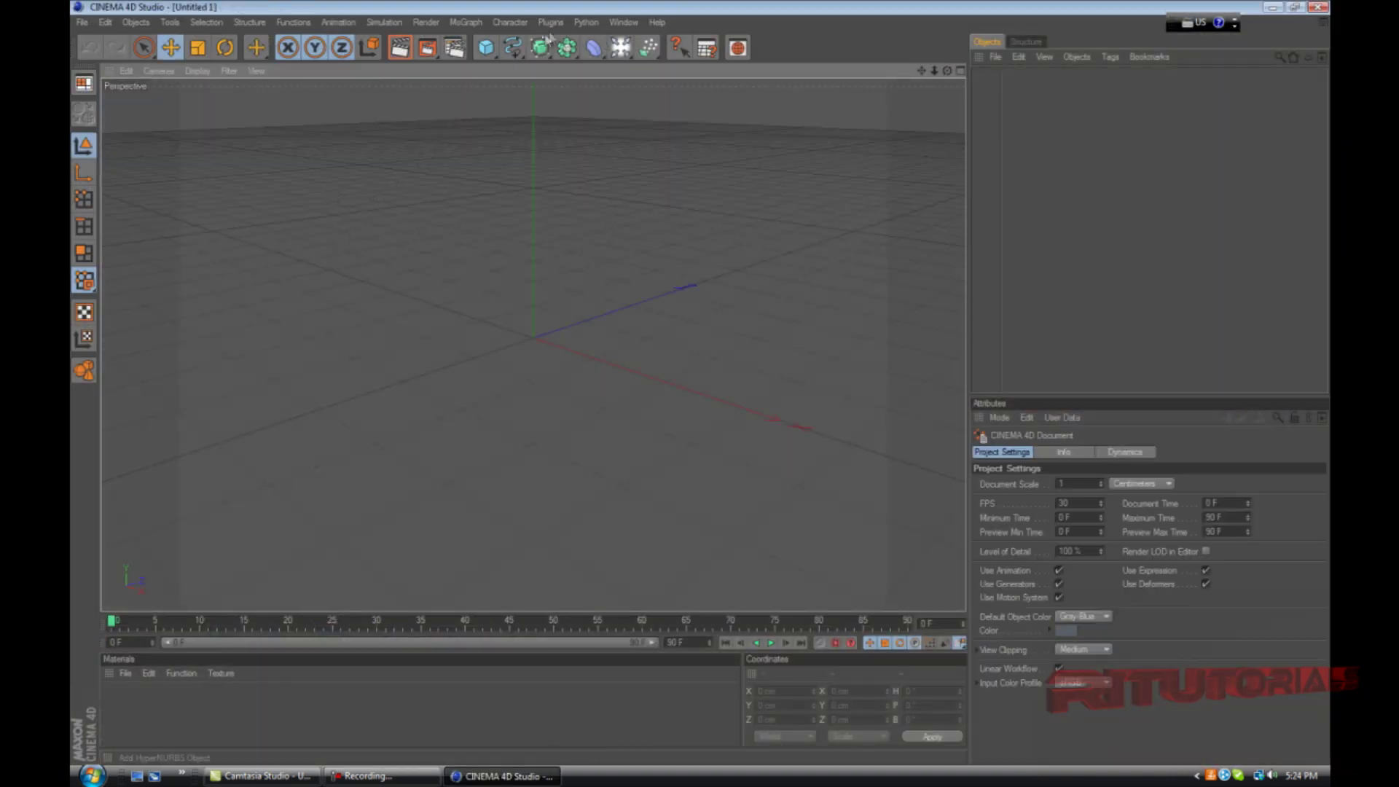
left_click_drag(486, 48, 620, 92)
left_click_drag(664, 382, 770, 424)
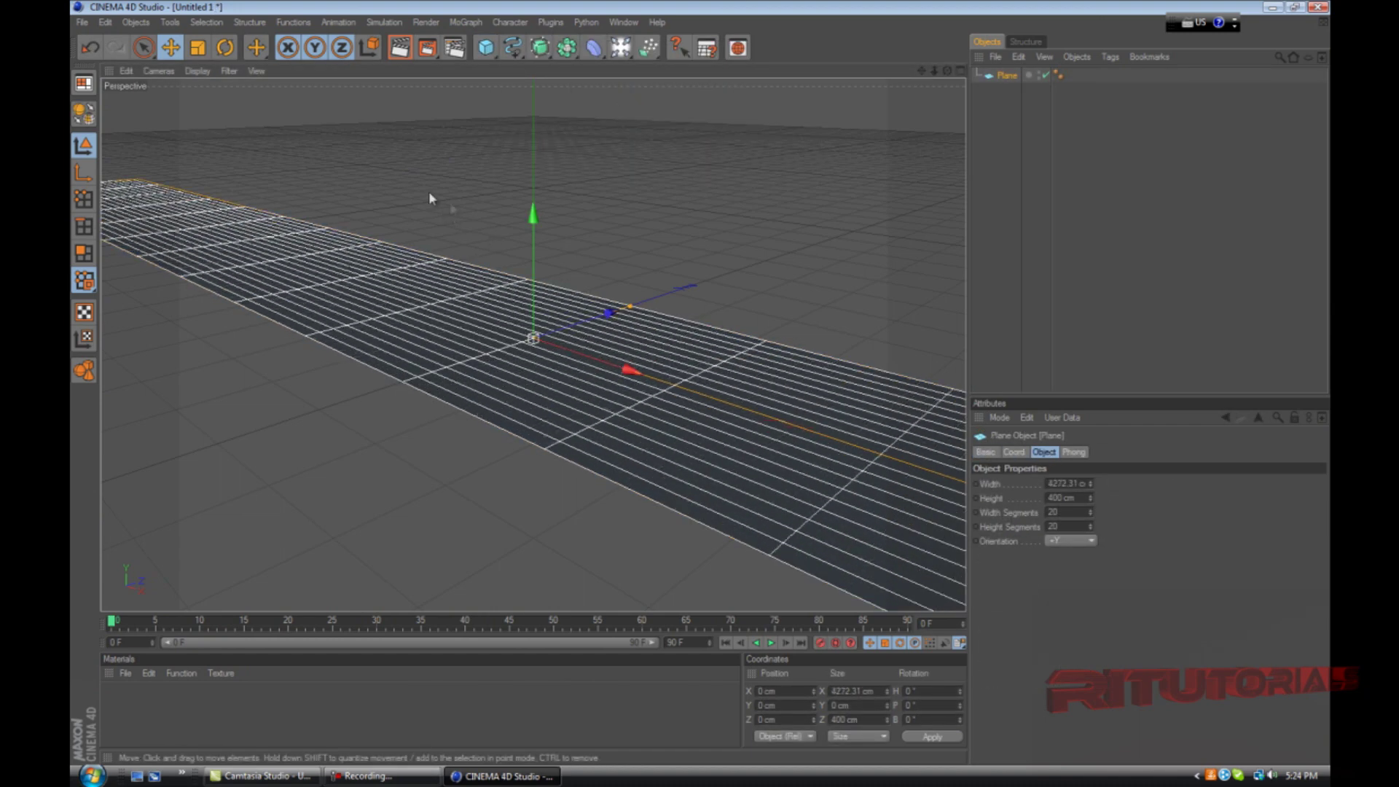
left_click_drag(631, 307, 718, 339)
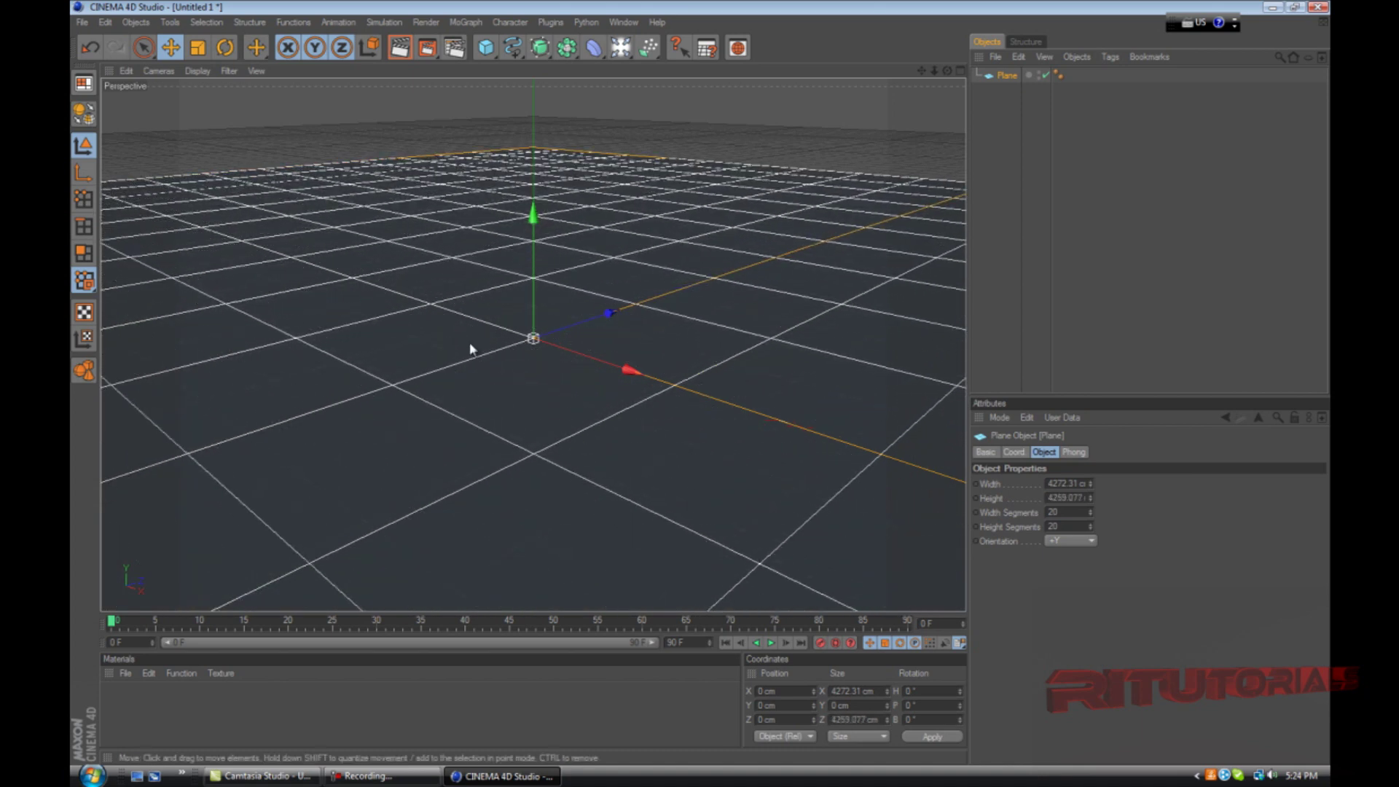
Add a MoText object reading "RiTutorials" with a depth of 80
left_click(472, 22)
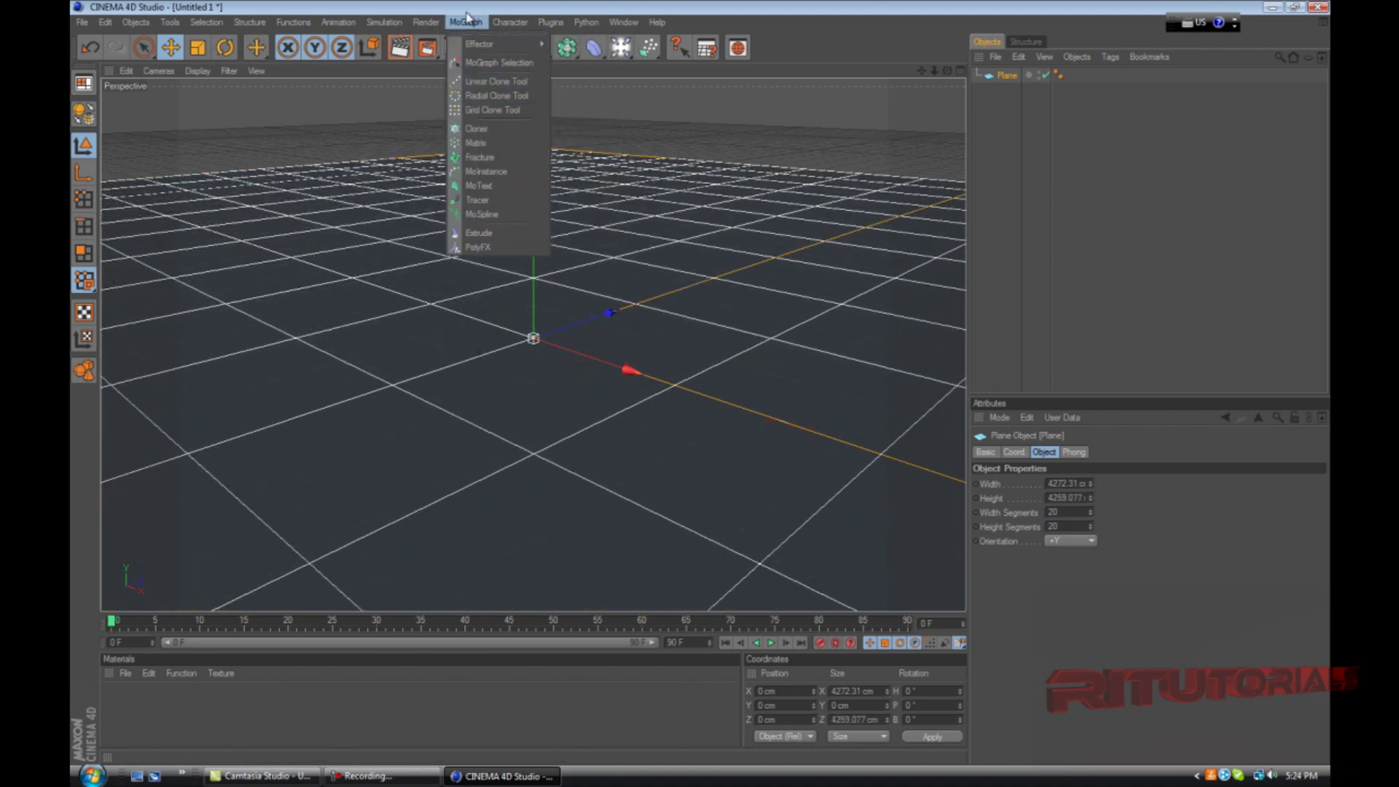
left_click(481, 185)
left_click_drag(1055, 523, 952, 514)
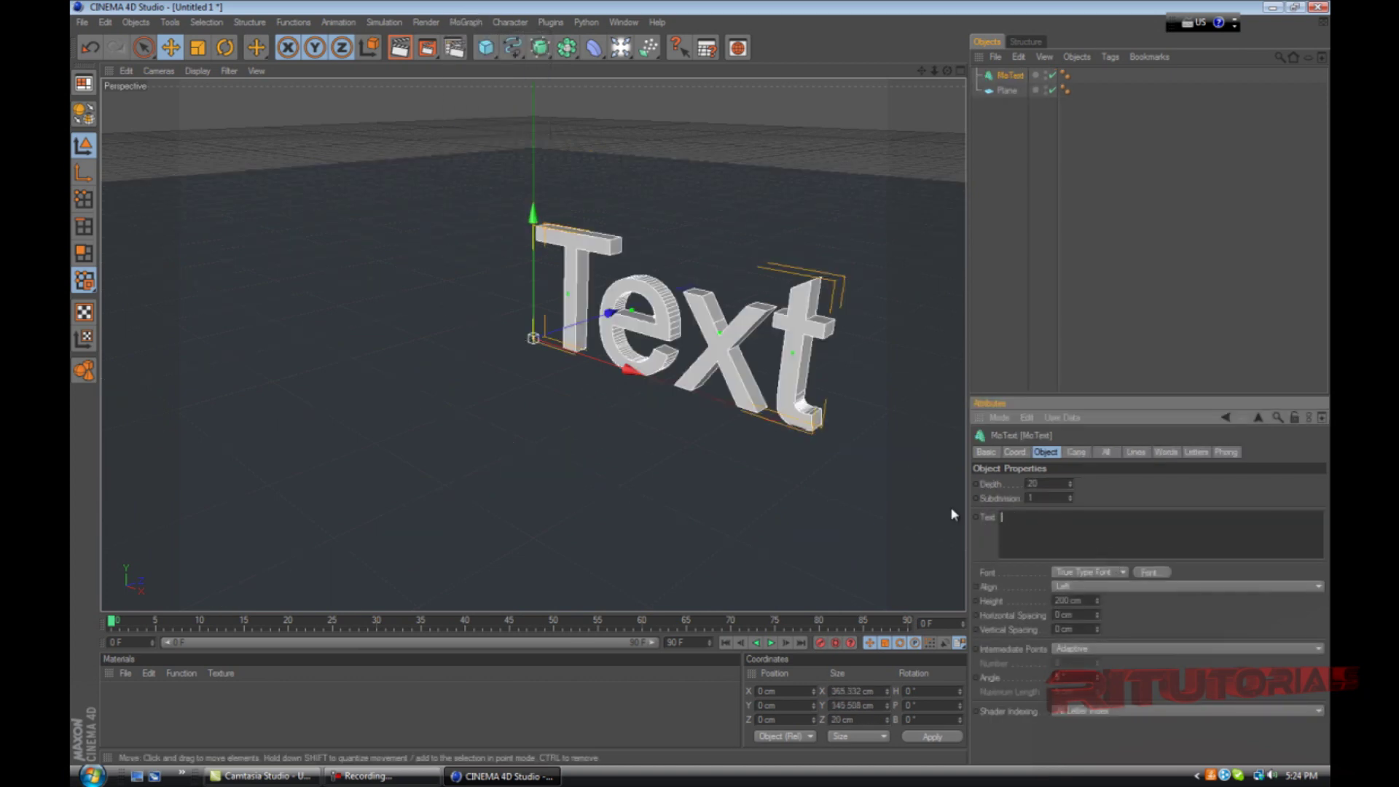
type("RiTutorials")
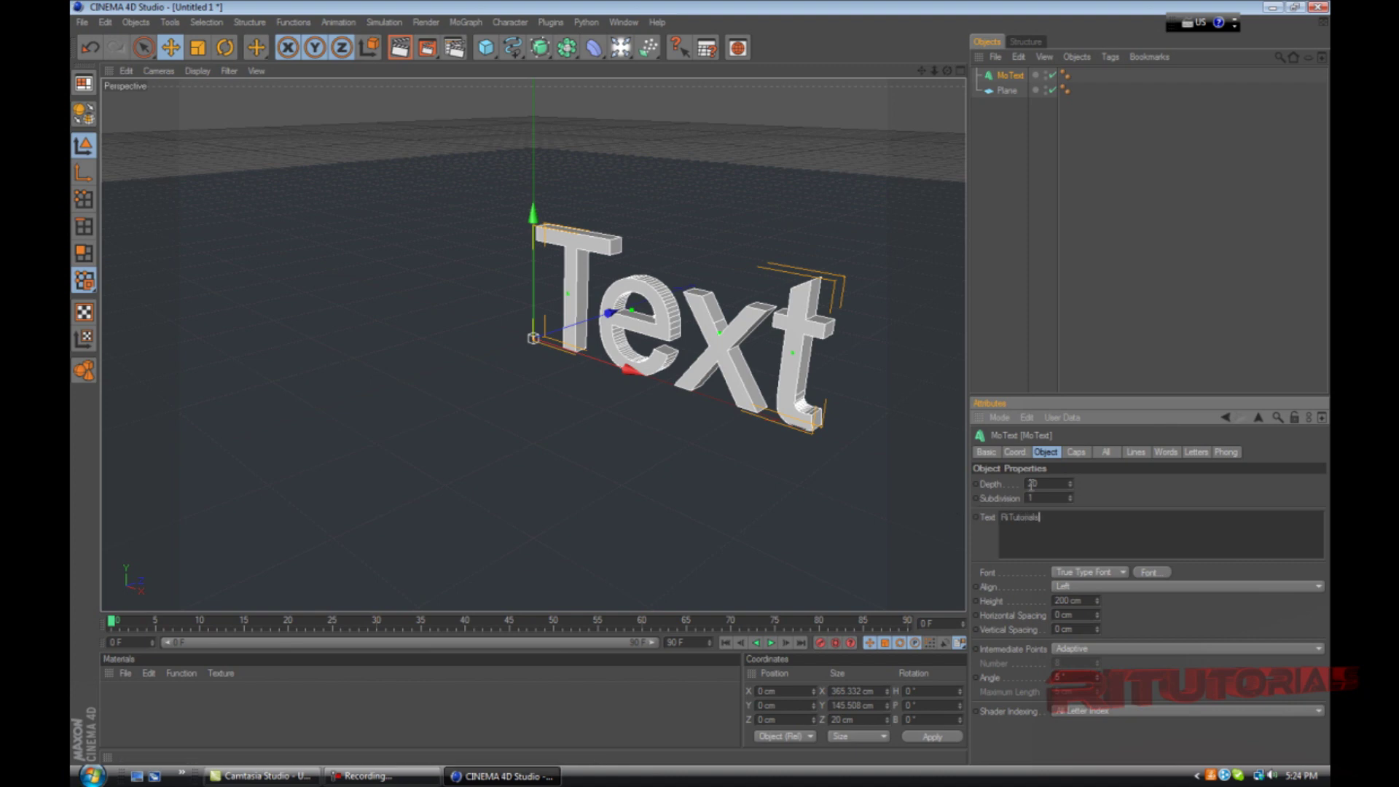
left_click_drag(1027, 484, 1073, 482)
Change the text's font to Ethnocentric Rg in Regular style
left_click(1155, 573)
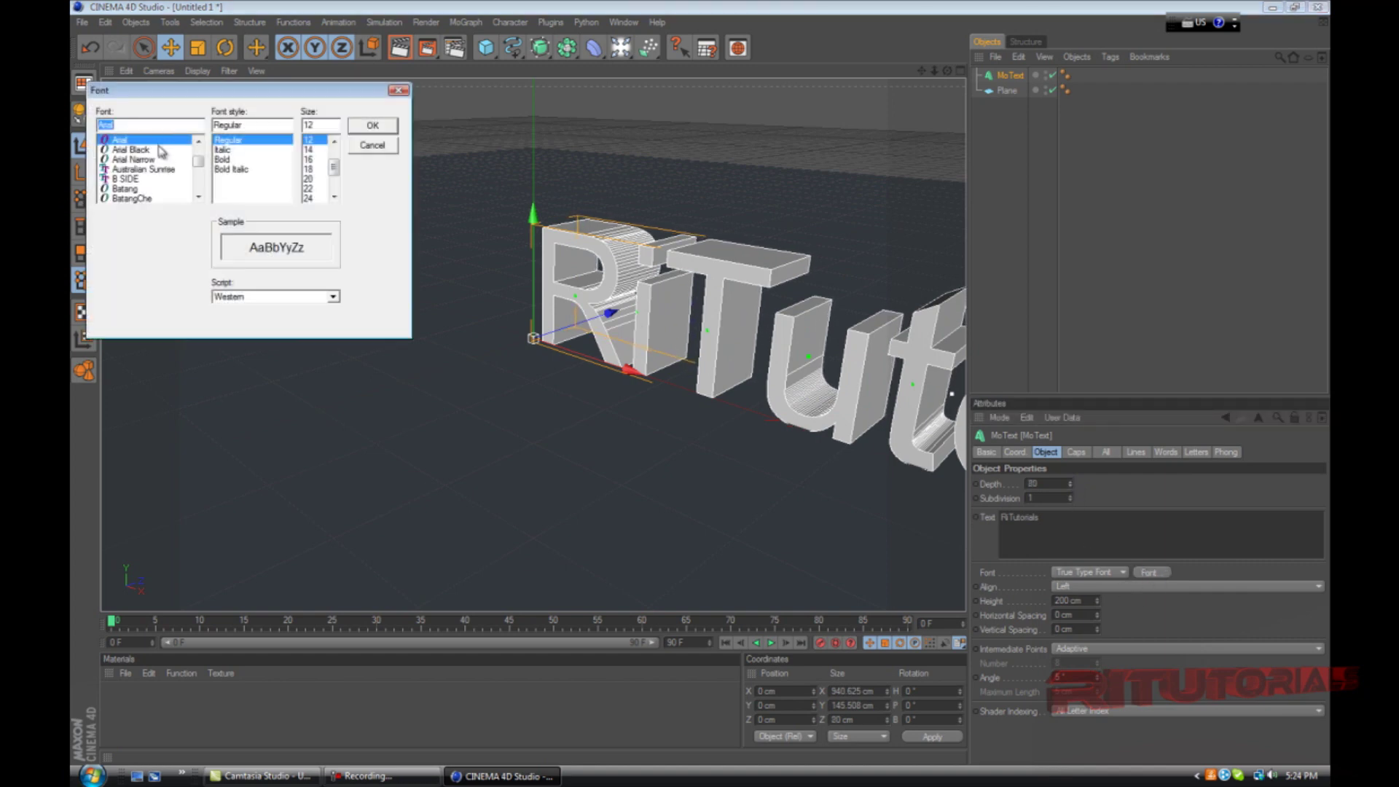
scroll(138, 175, "down", 5)
scroll(138, 177, "down", 8)
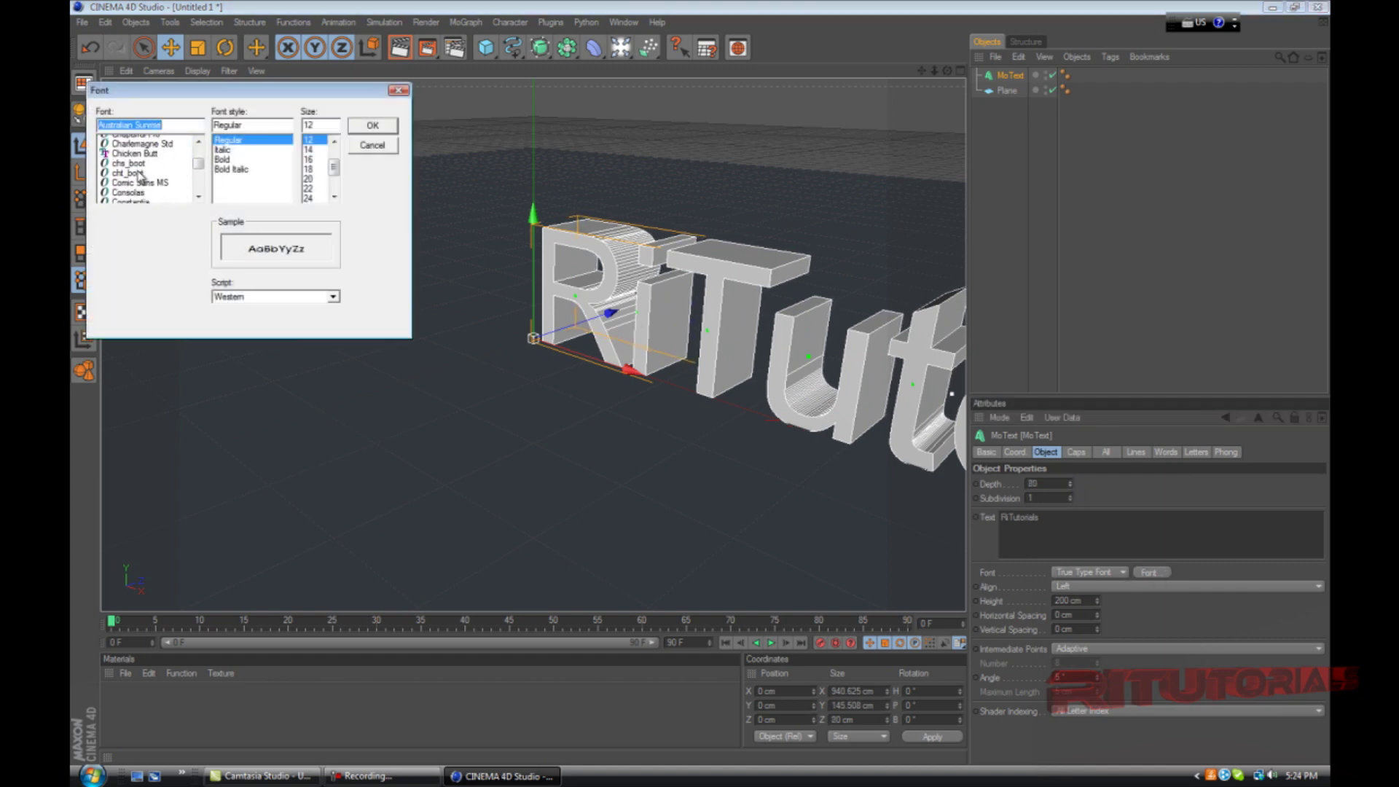
scroll(141, 176, "down", 3)
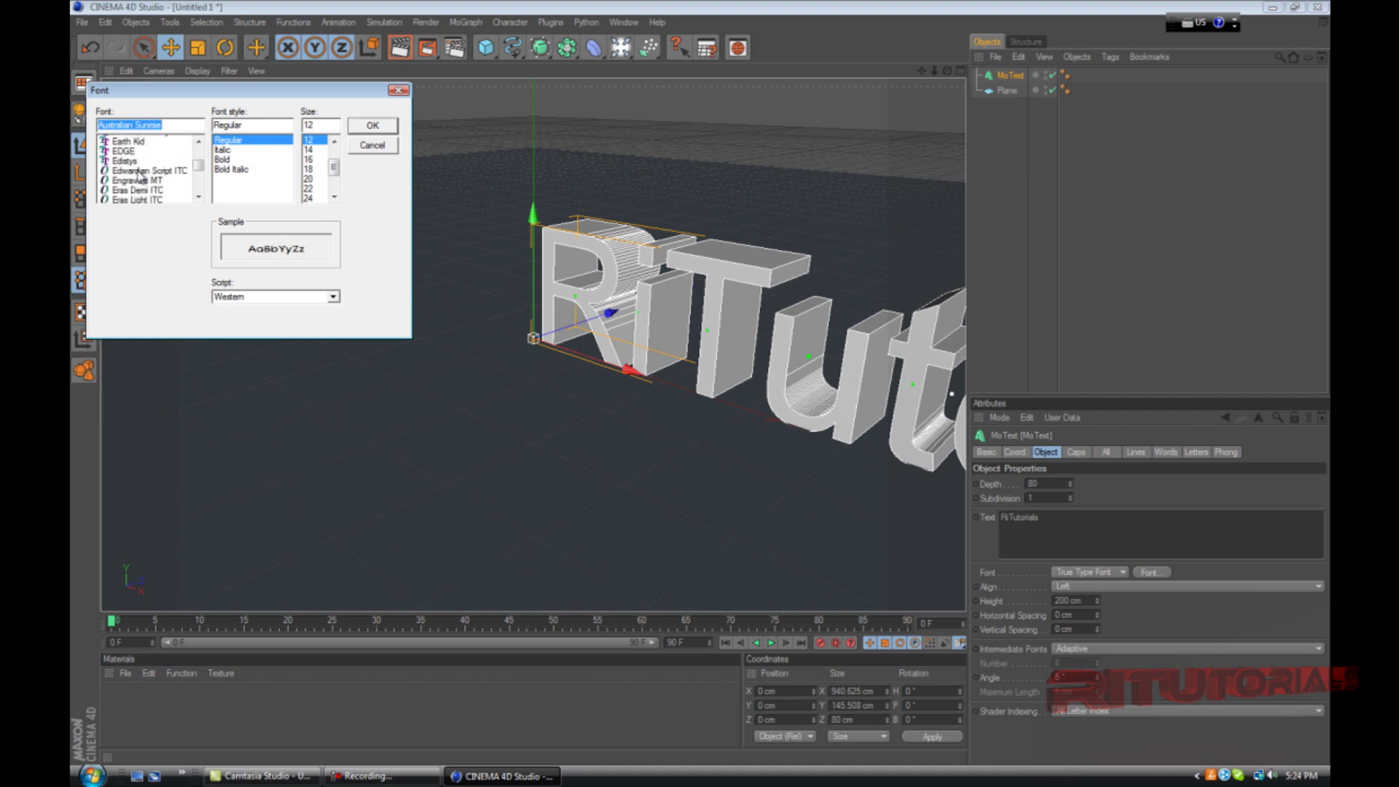
left_click(162, 150)
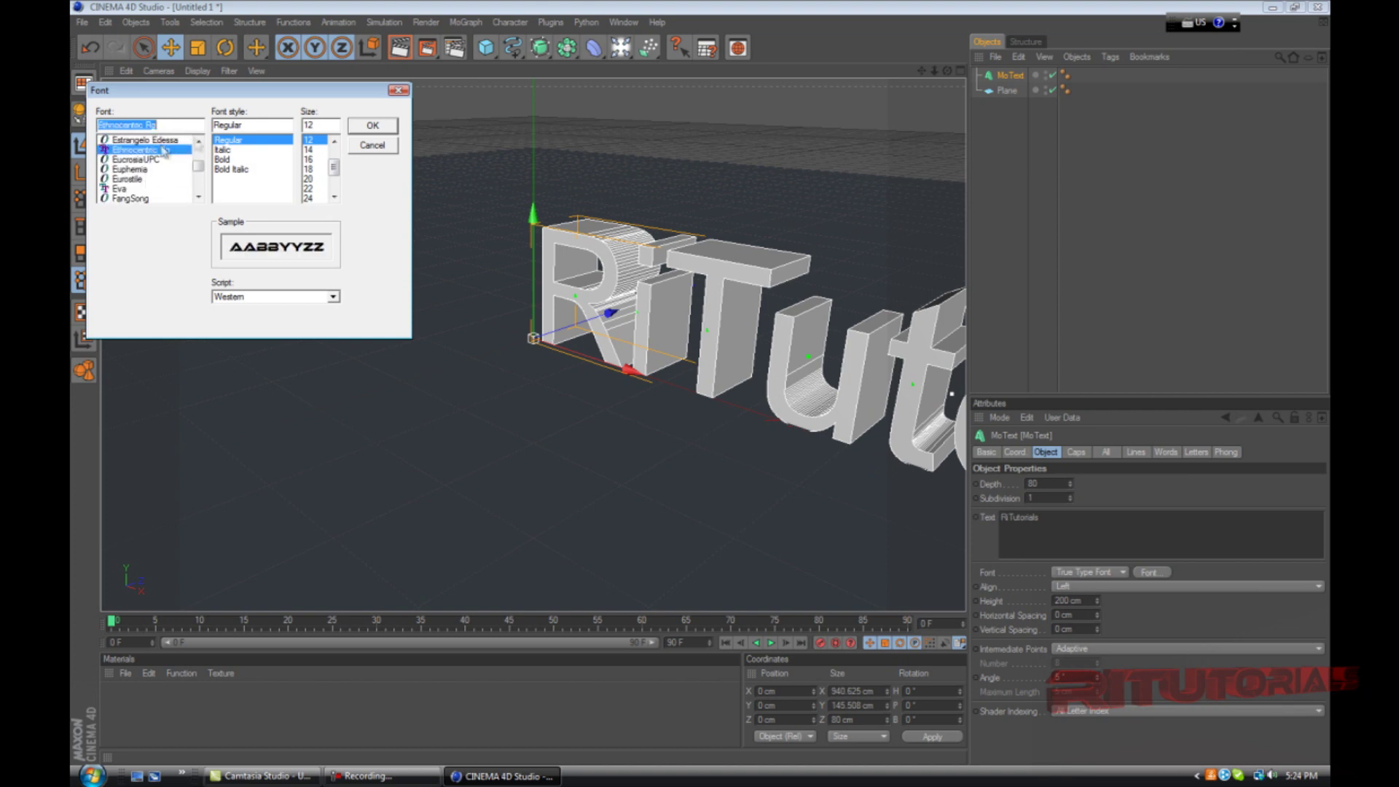
left_click(394, 129)
Set both the start and end caps of the text to Fillet Cap
scroll(467, 218, "down", 5)
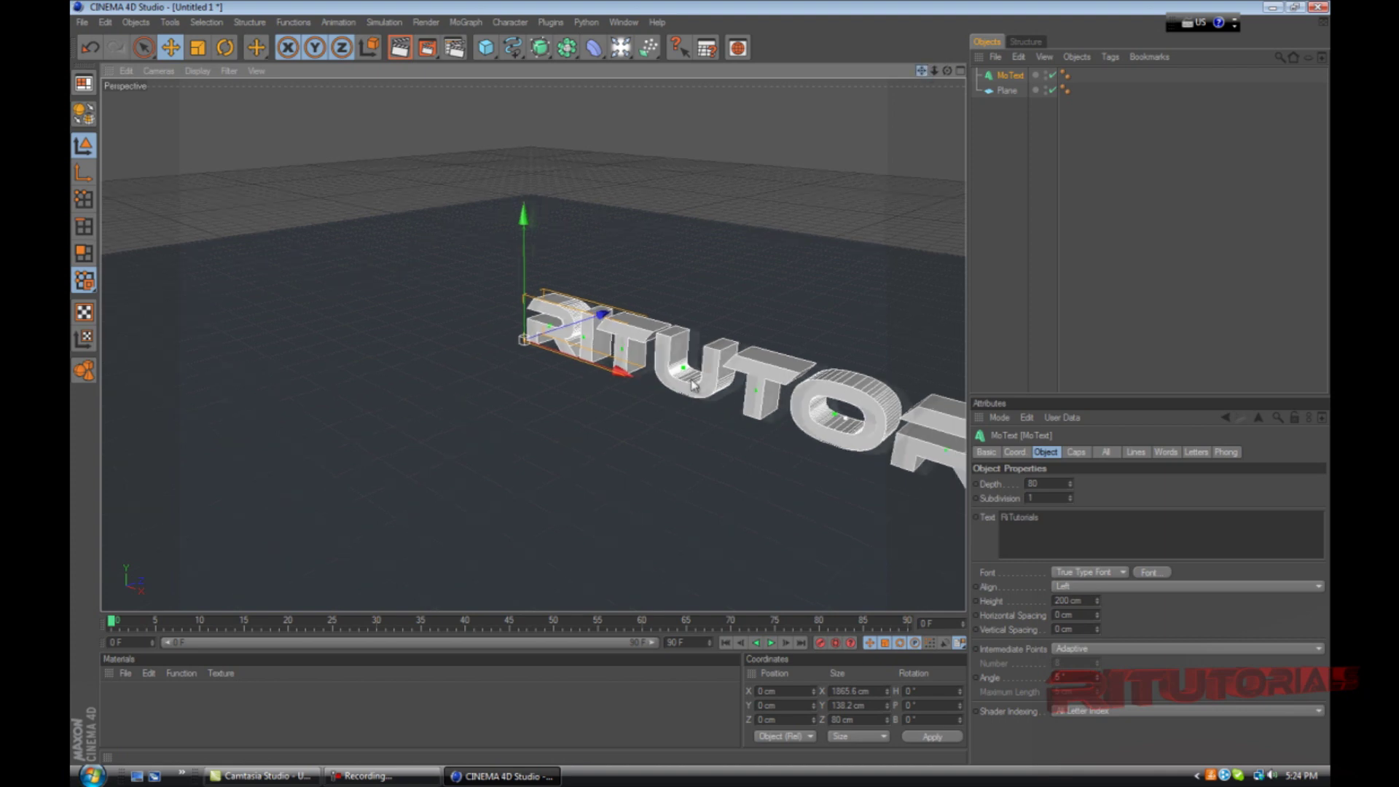
left_click_drag(693, 385, 698, 382)
left_click_drag(950, 71, 692, 404)
left_click(1076, 452)
left_click(1060, 484)
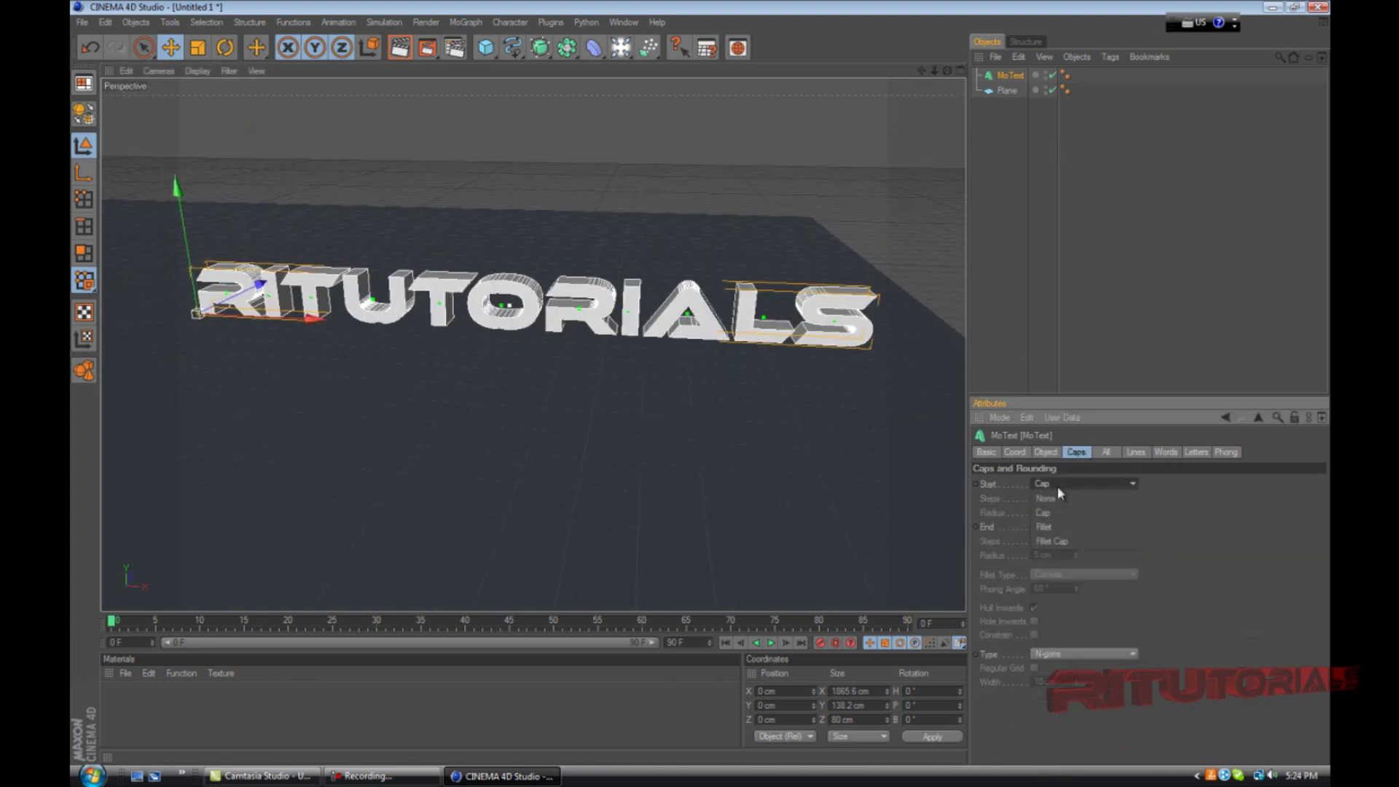
left_click(1052, 540)
left_click(1083, 526)
left_click(1052, 584)
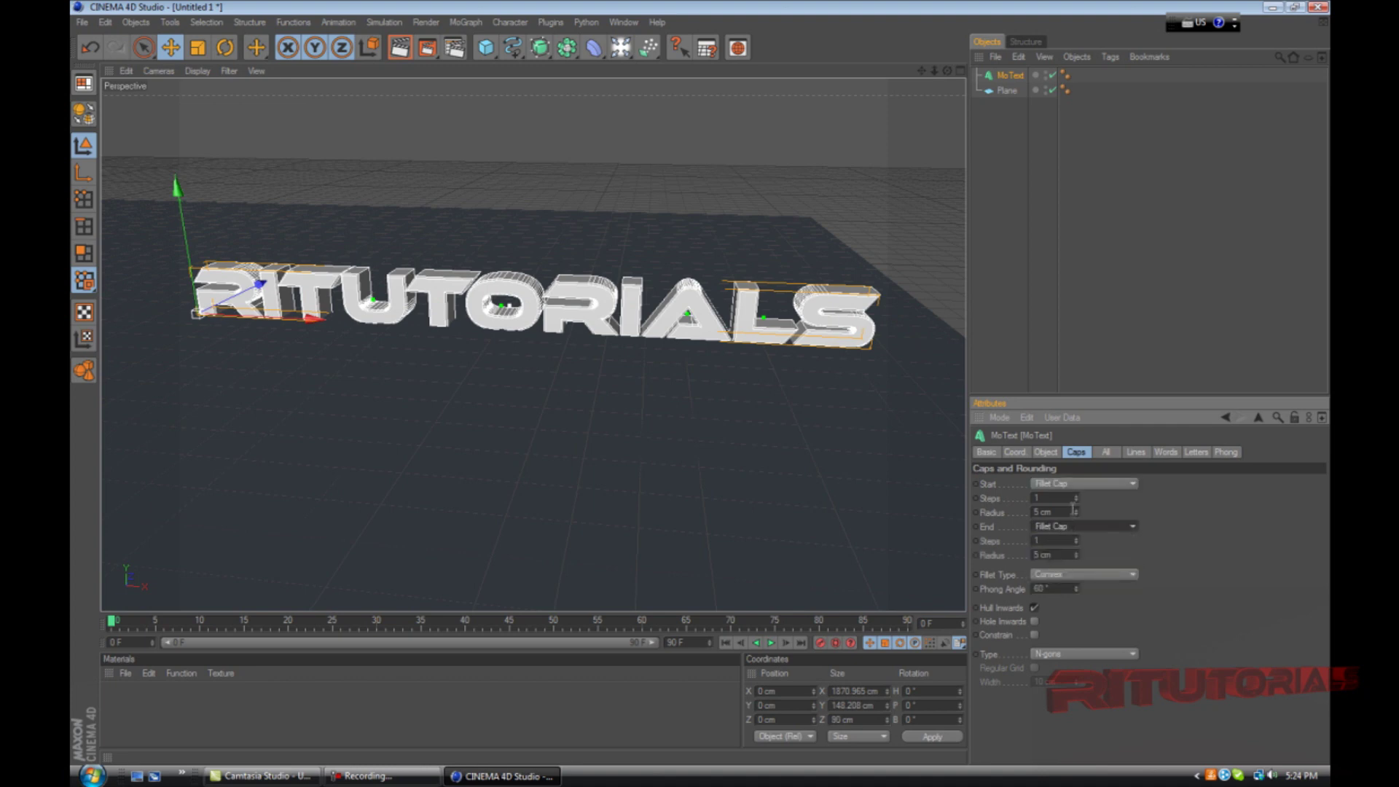
Set the text's start and end fillets to 8 steps and a 6 cm radius, and render the view
left_click_drag(1076, 494, 1076, 492)
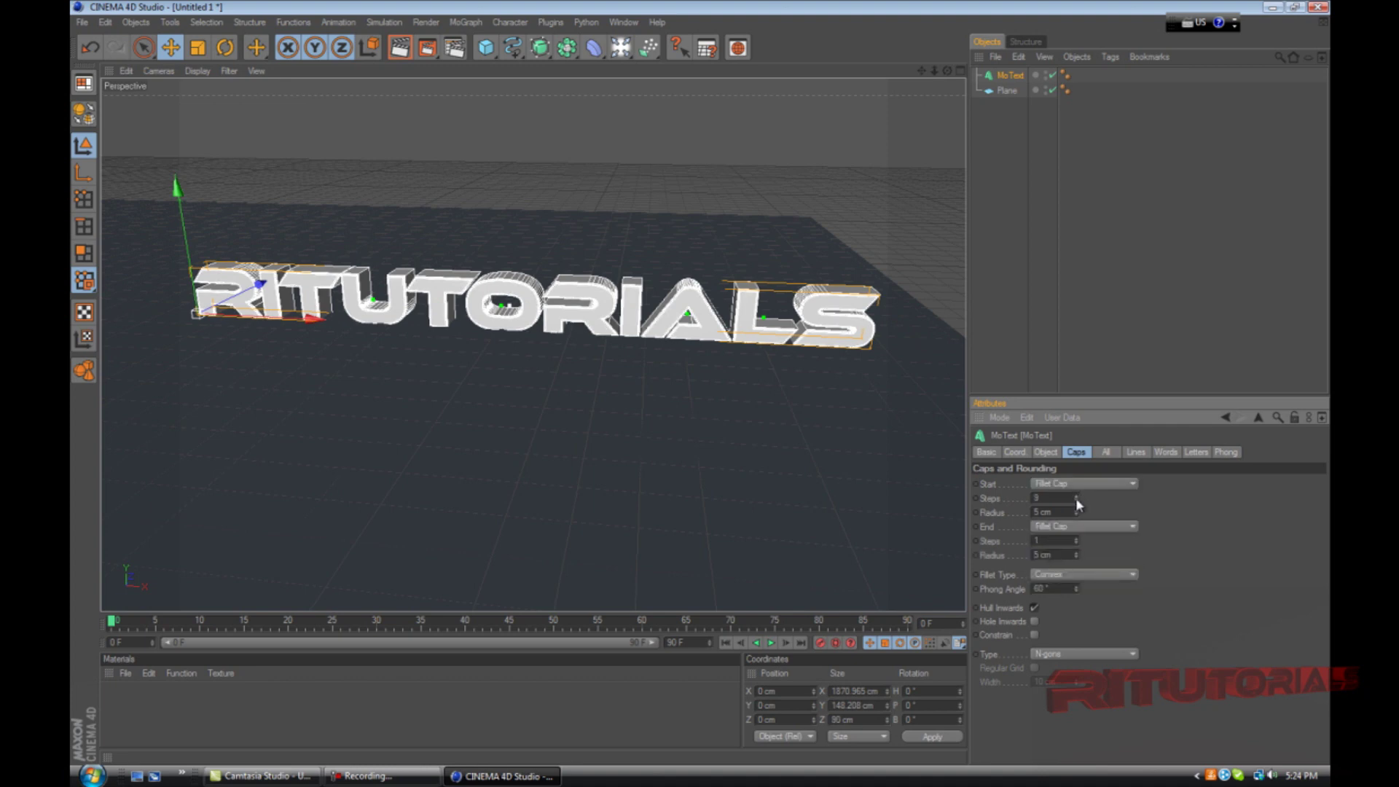
left_click(1077, 500)
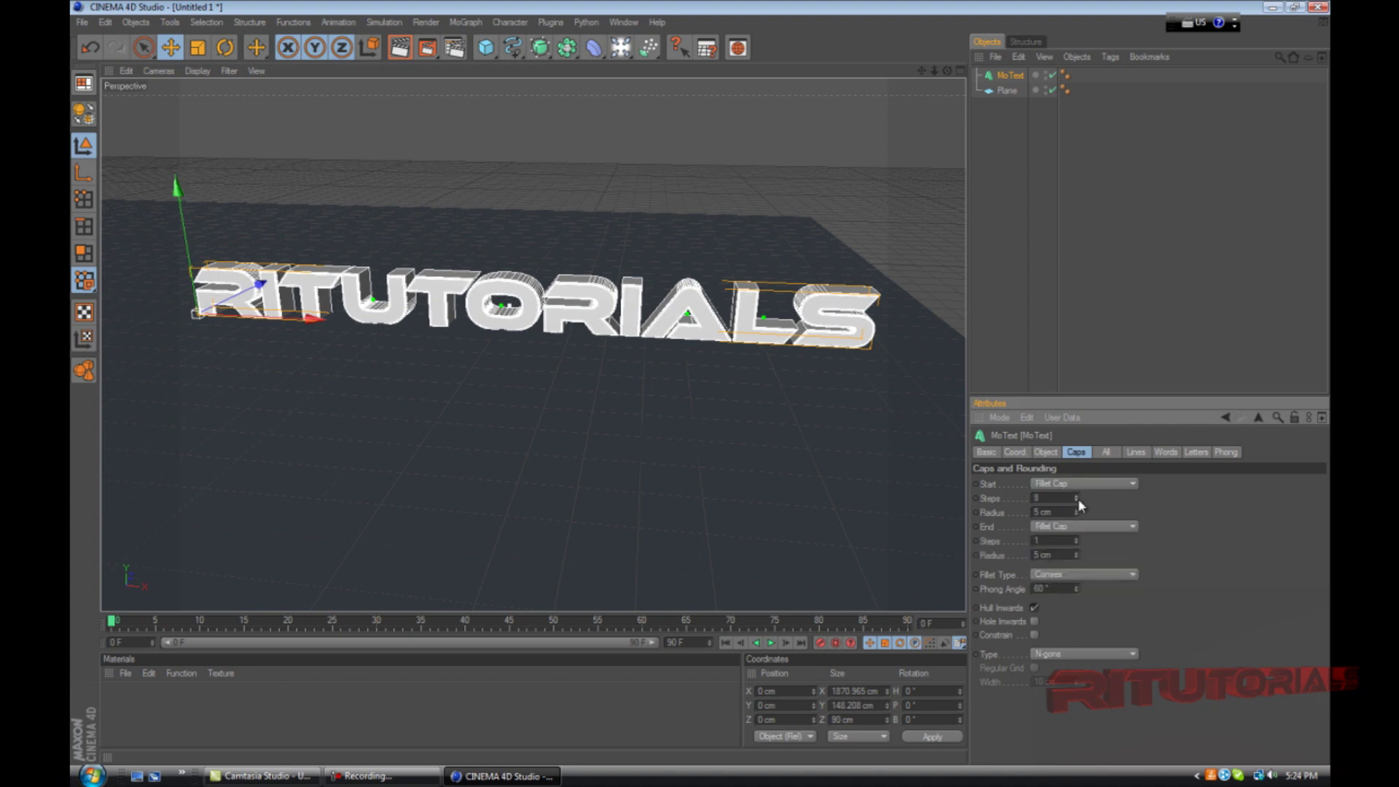
left_click(1076, 540)
left_click(1077, 540)
left_click(1077, 553)
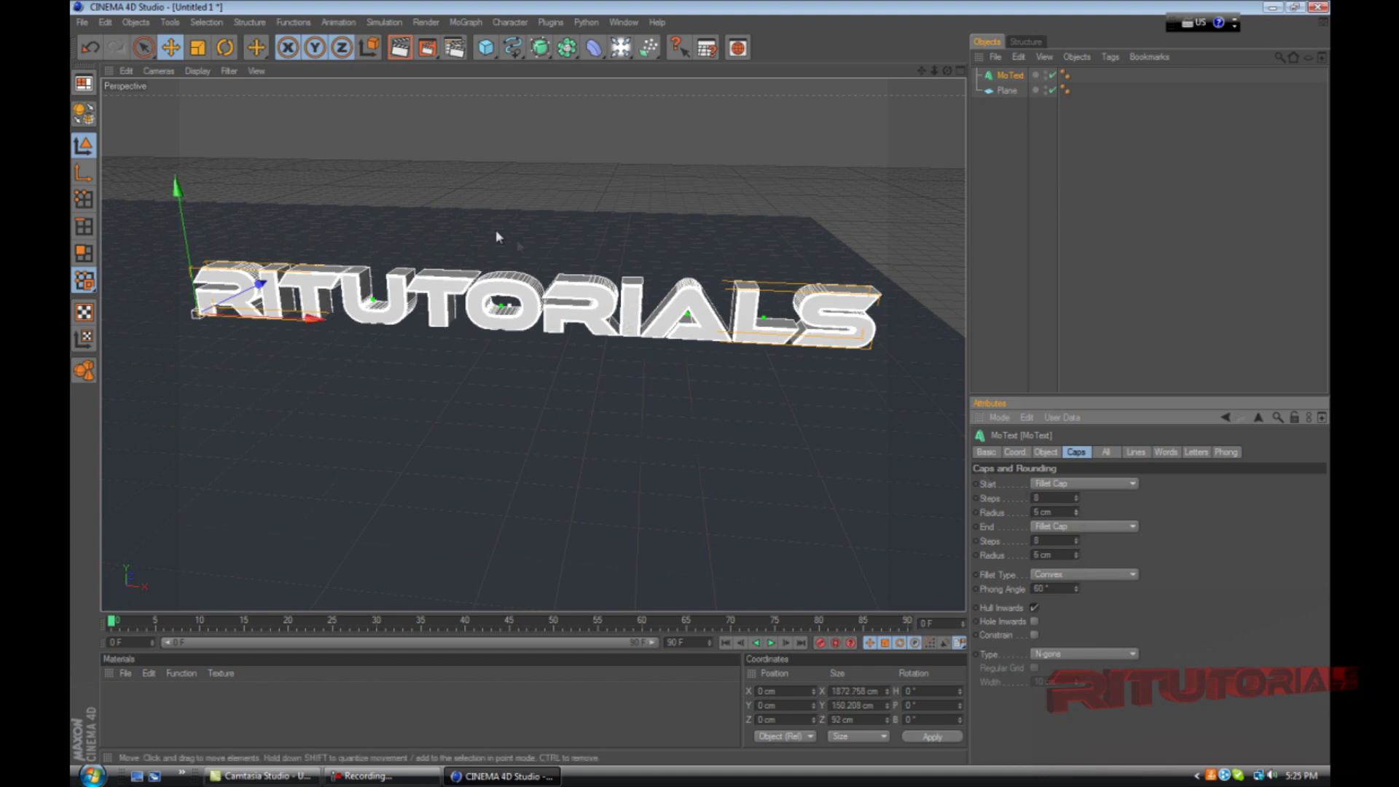
left_click(403, 47)
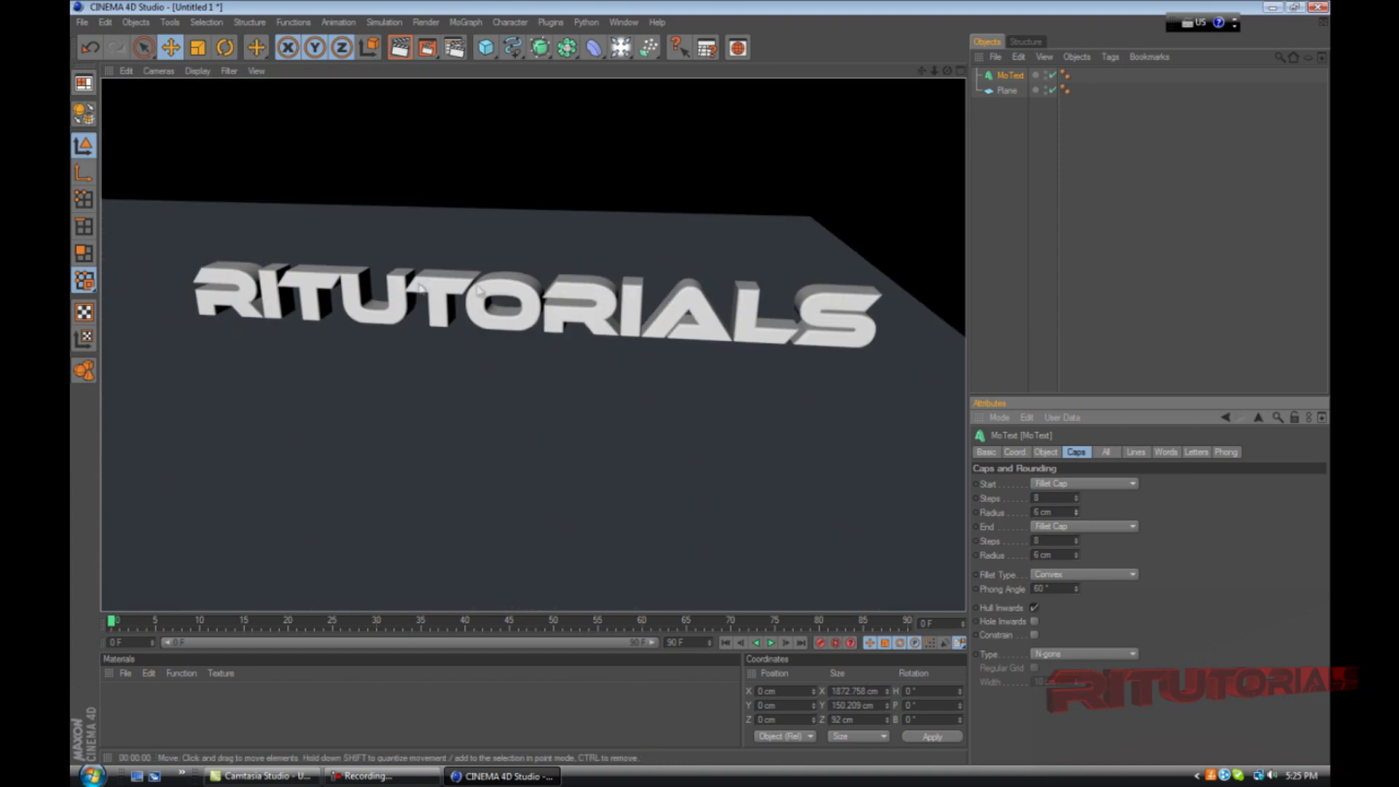
Shift the plane beneath the text to about X 1118, Y -5.7 and Z 177 cm
left_click(706, 235)
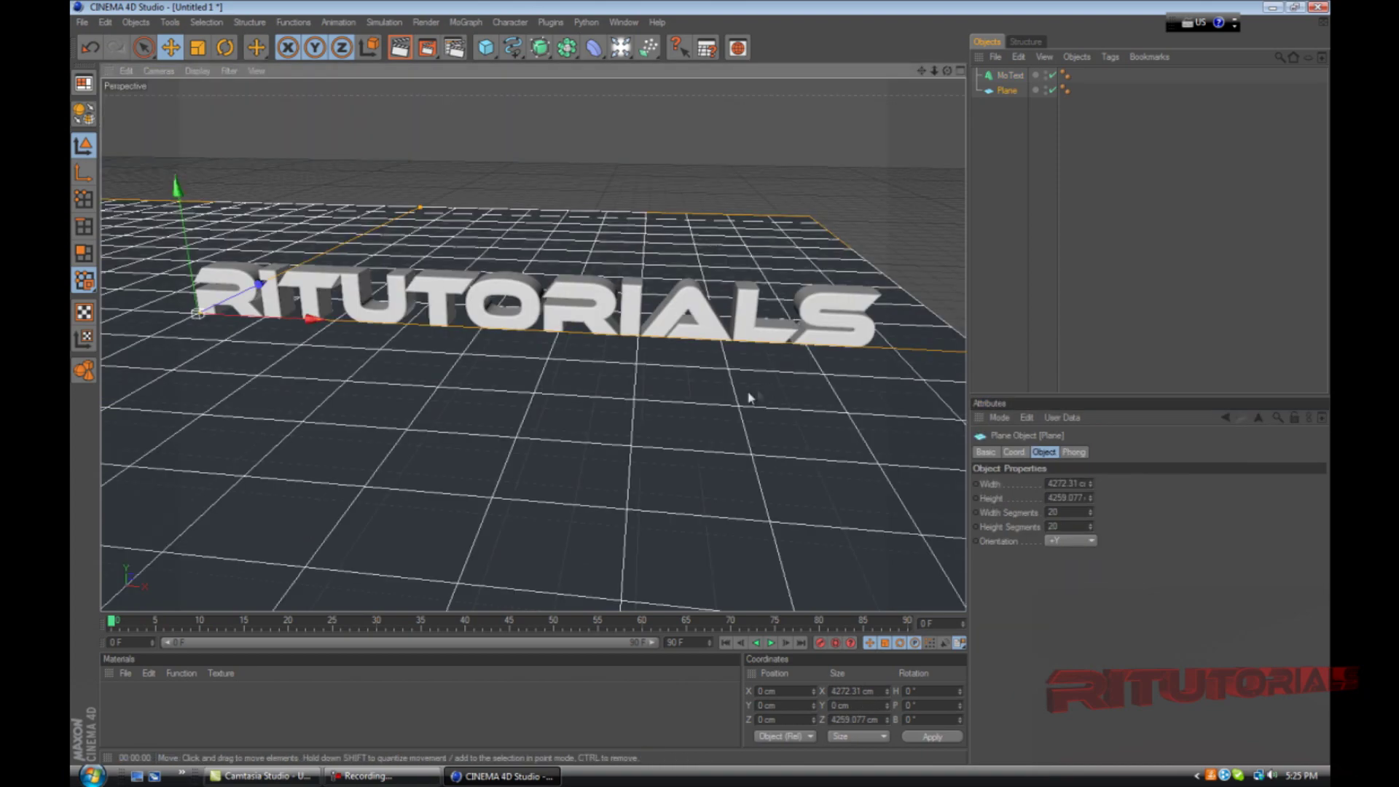
left_click_drag(749, 392, 701, 385)
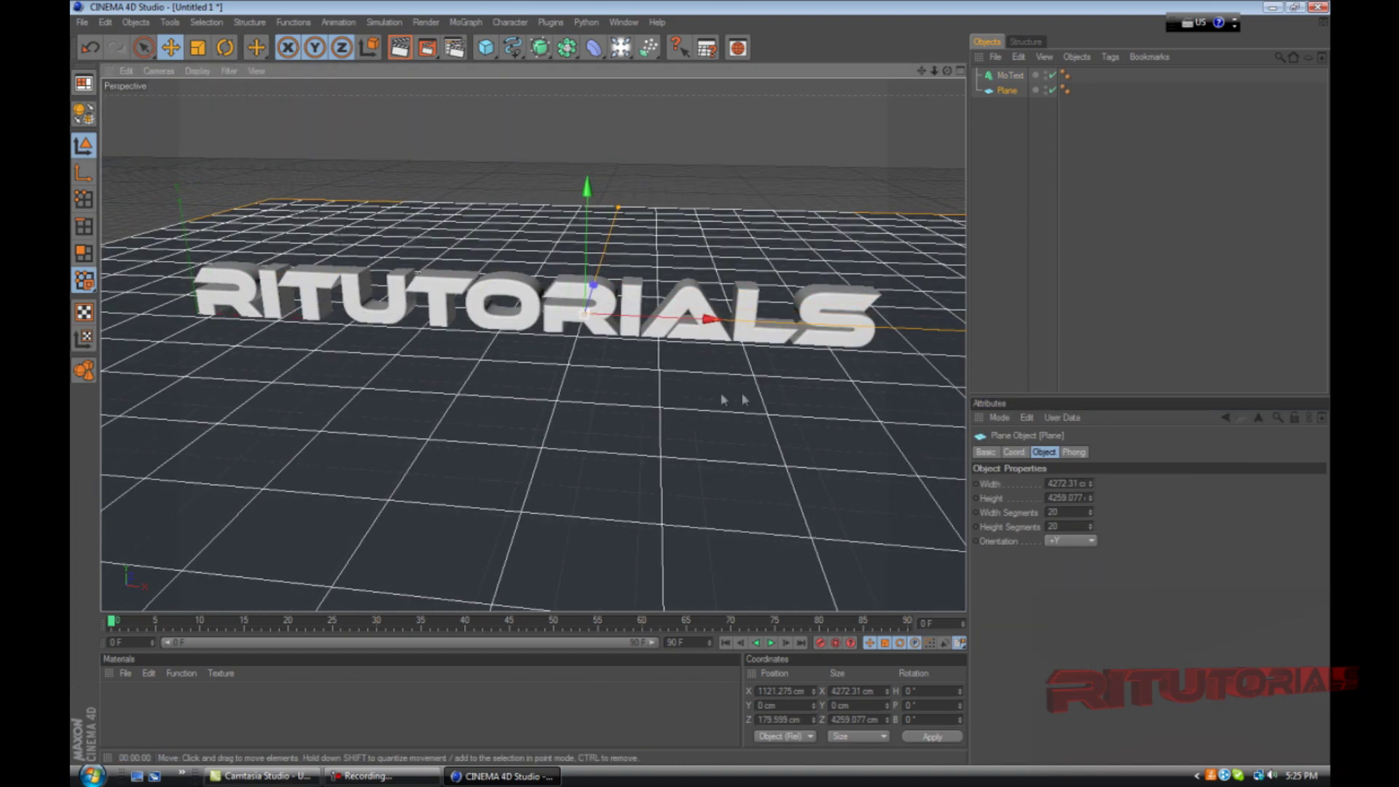
scroll(687, 382, "up", 8)
left_click_drag(545, 330, 701, 385)
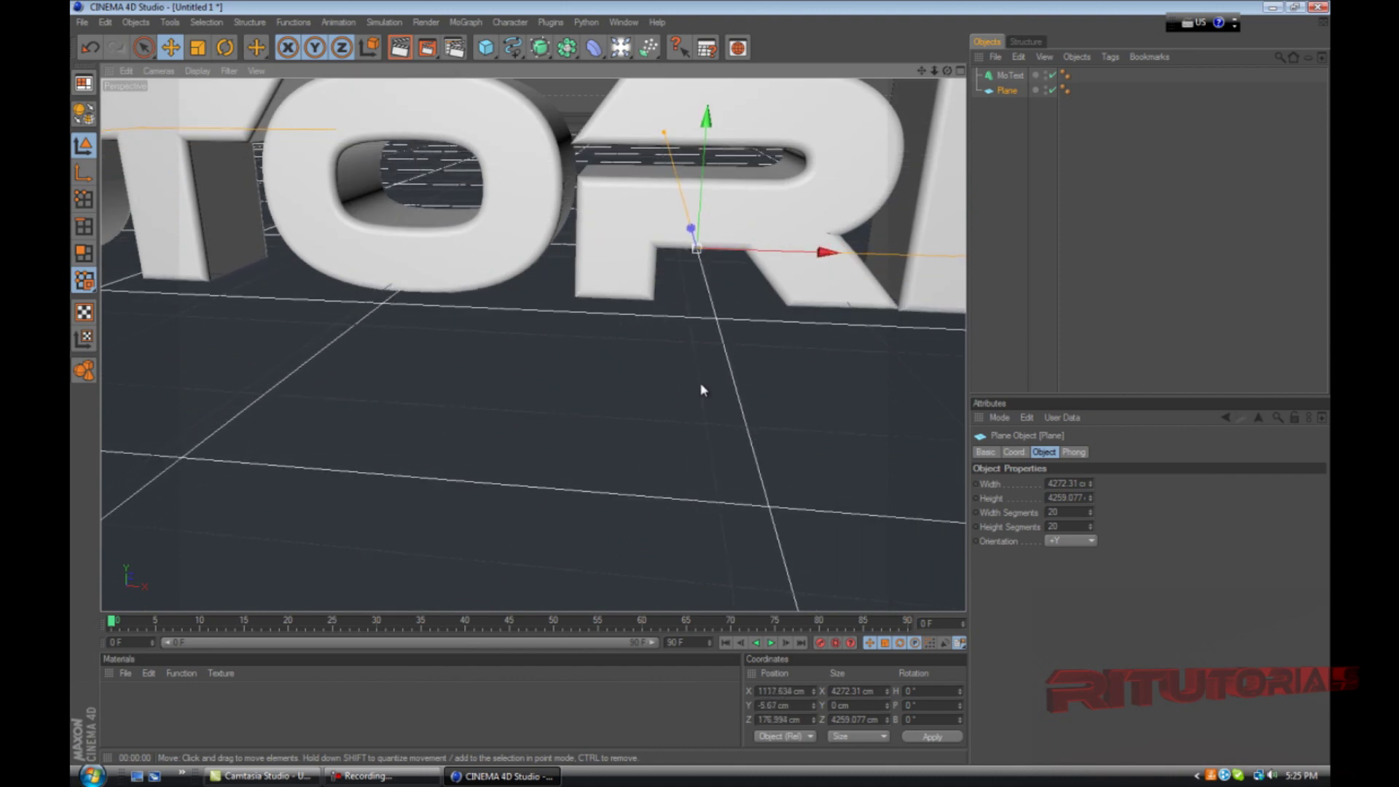
scroll(540, 323, "down", 8)
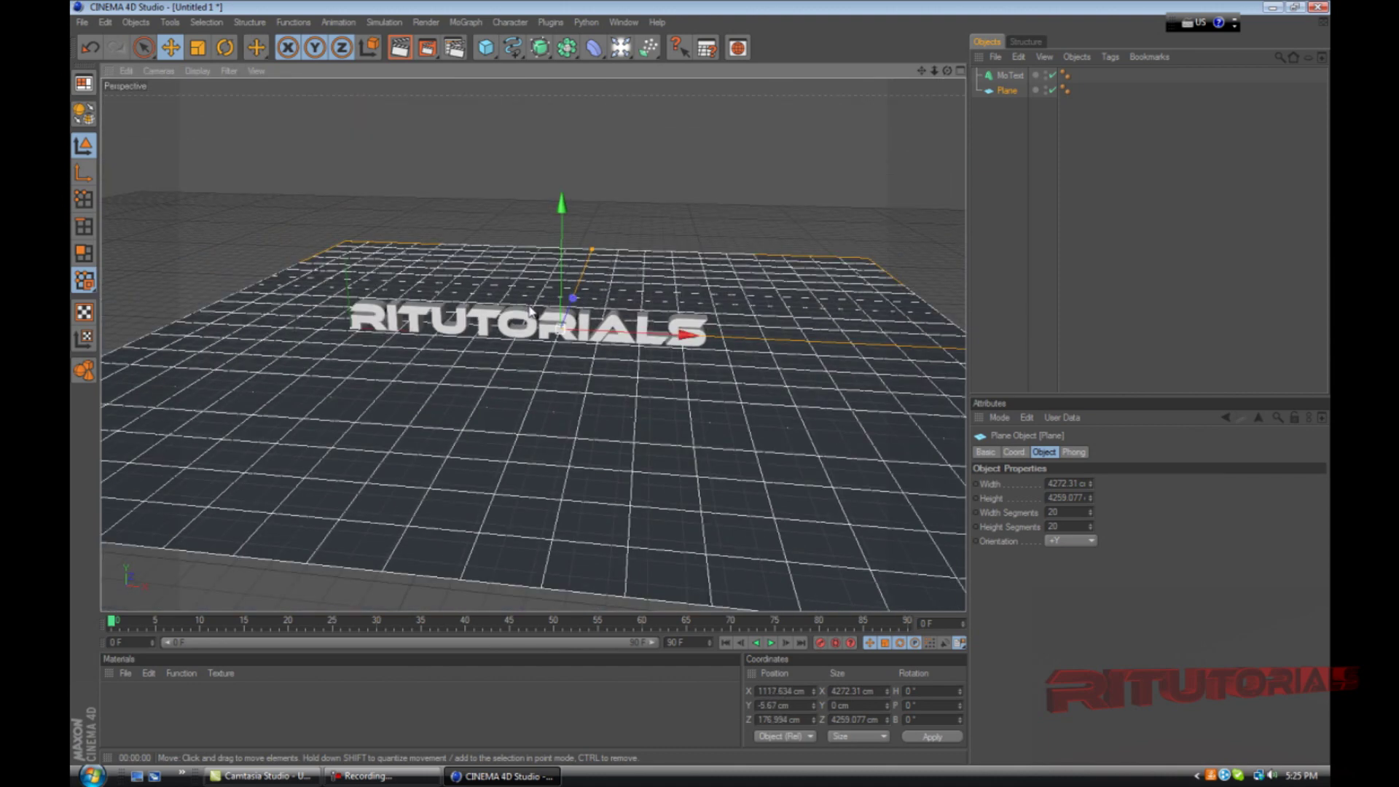
Duplicate the RiTutorials text object in place
scroll(532, 306, "up", 3)
left_click(525, 311)
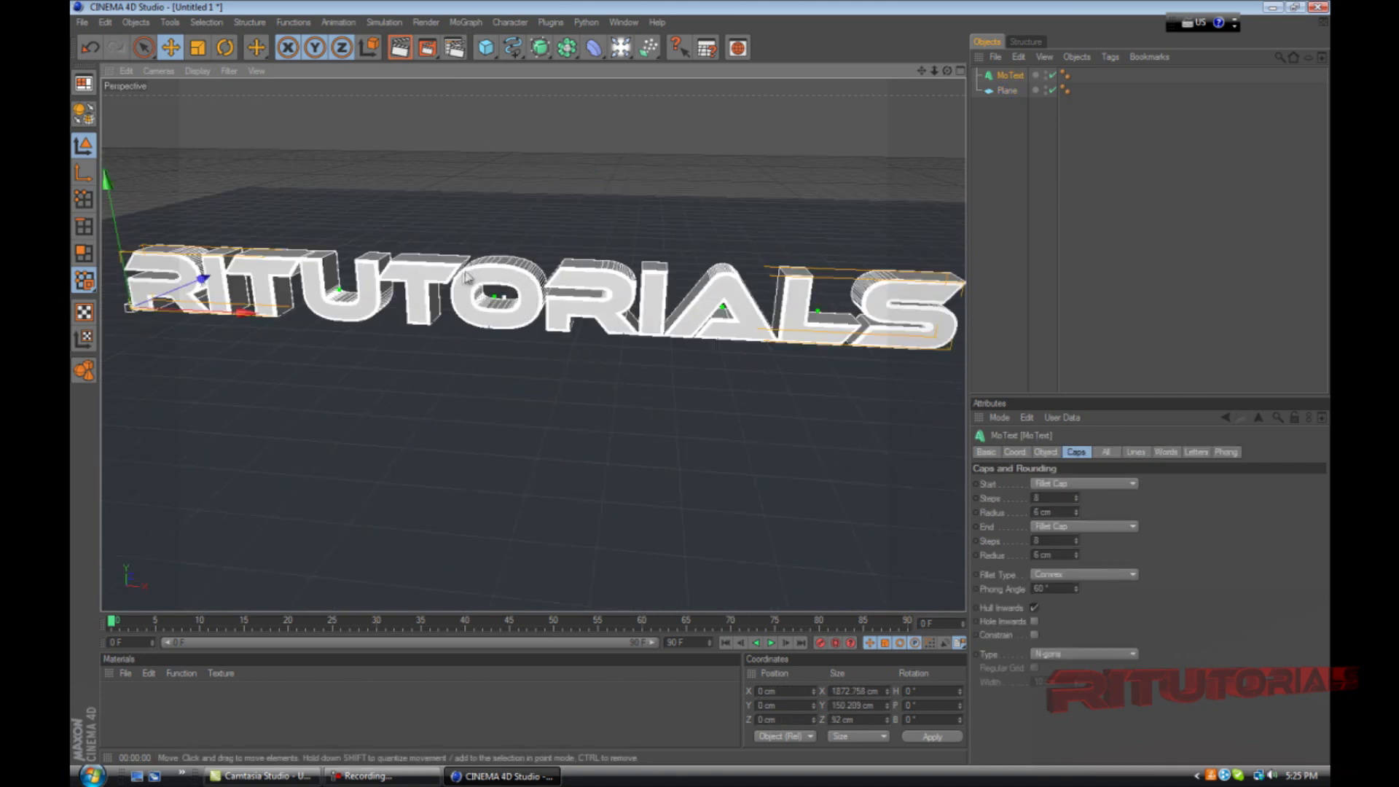
scroll(402, 341, "down", 5)
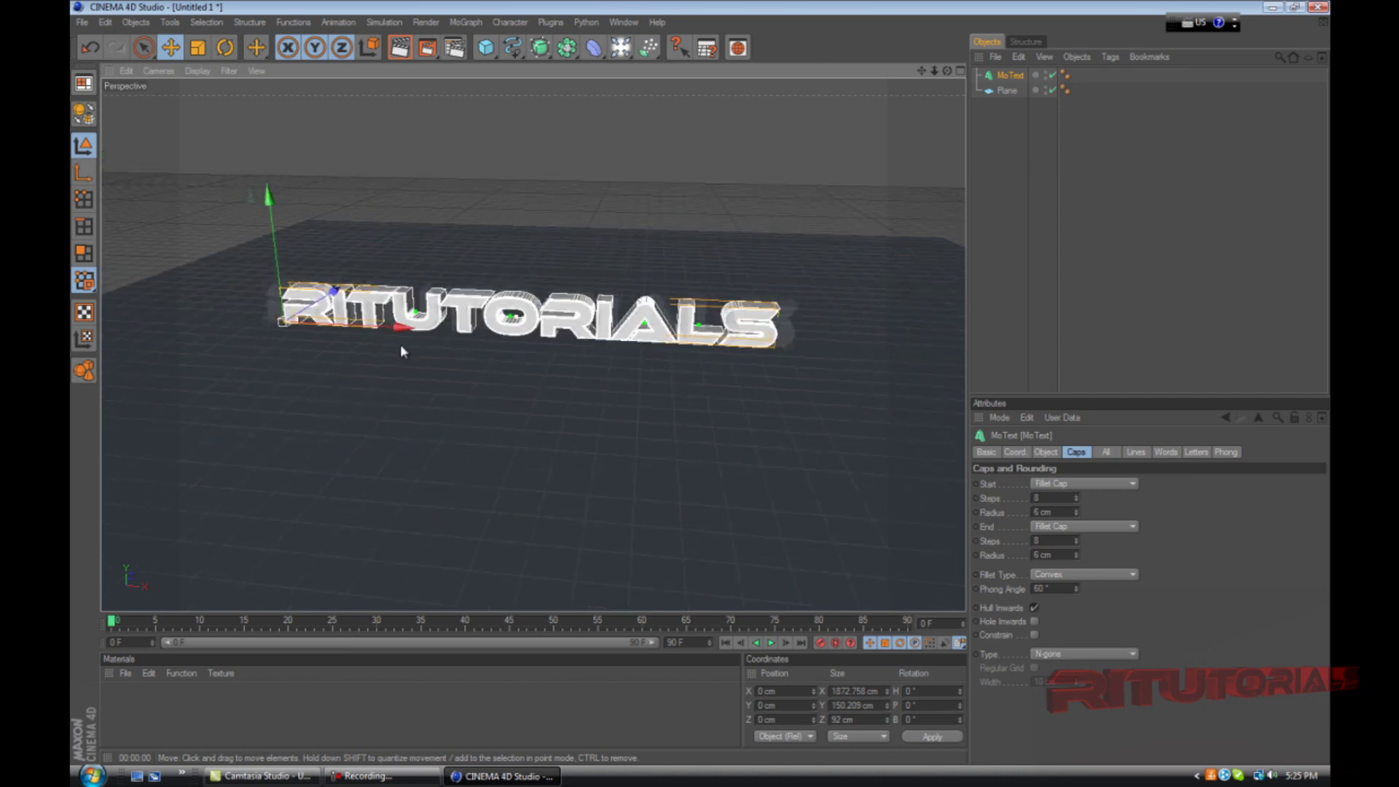
scroll(405, 334, "up", 5)
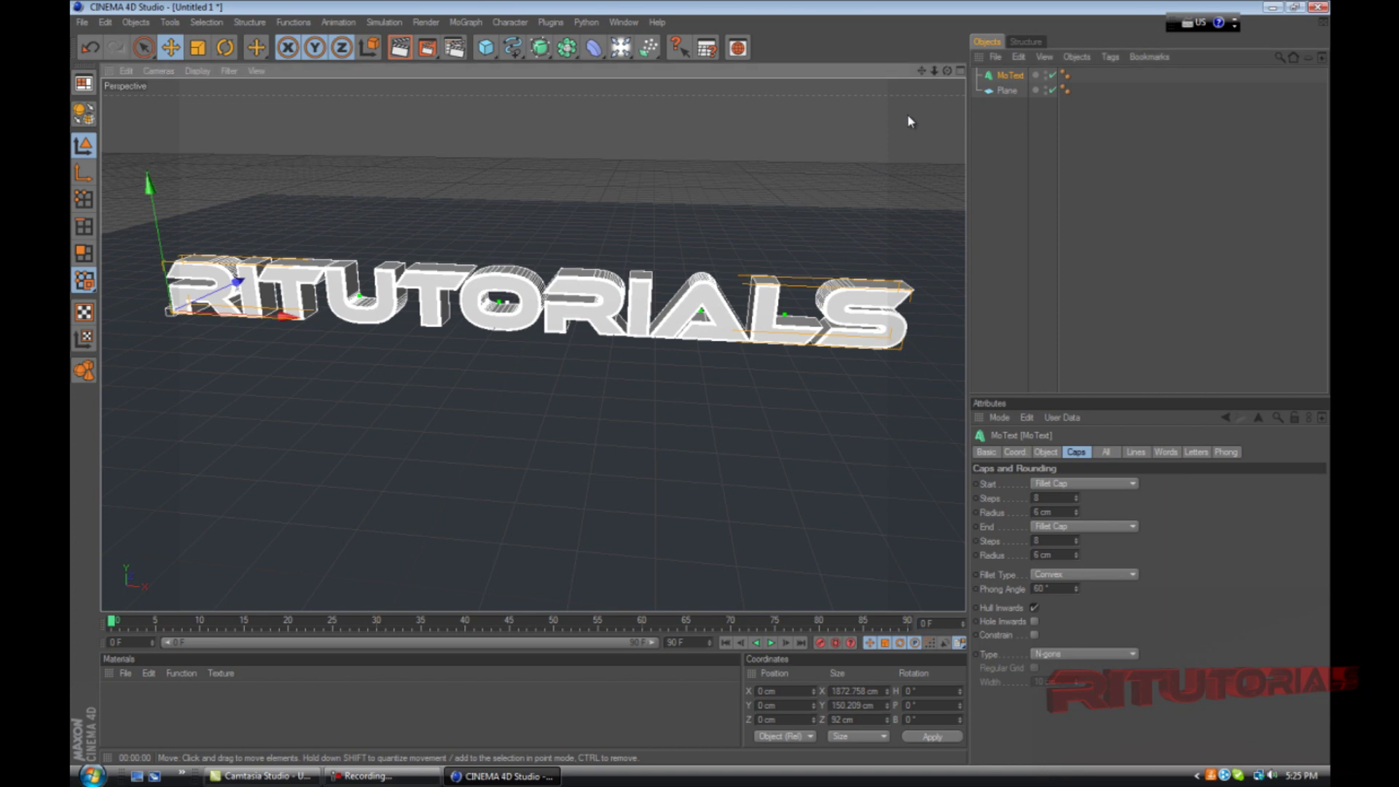
key("ctrl+c")
key("ctrl+v")
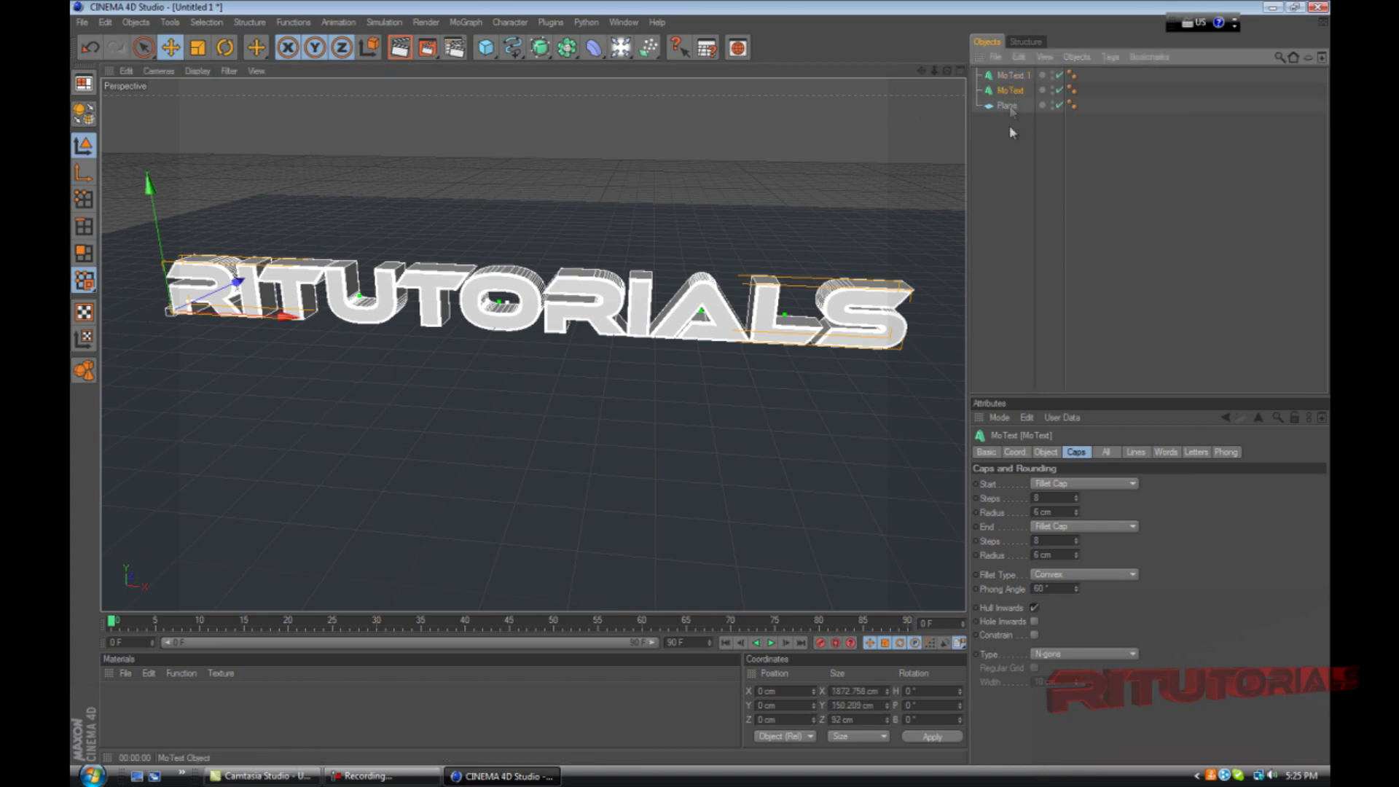
Change the original text to "RiTut rials" and the duplicate's text to "o"
left_click(1045, 453)
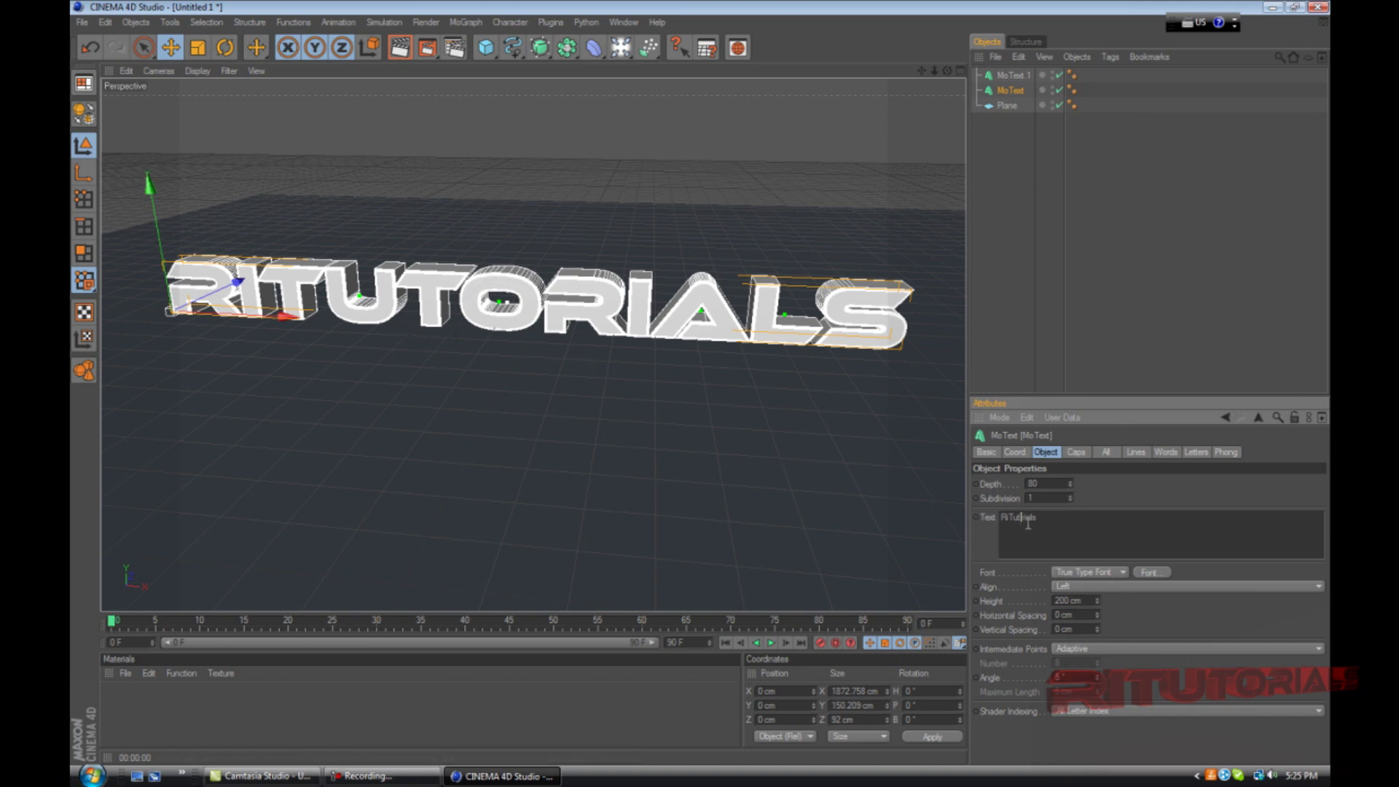
left_click(1008, 76)
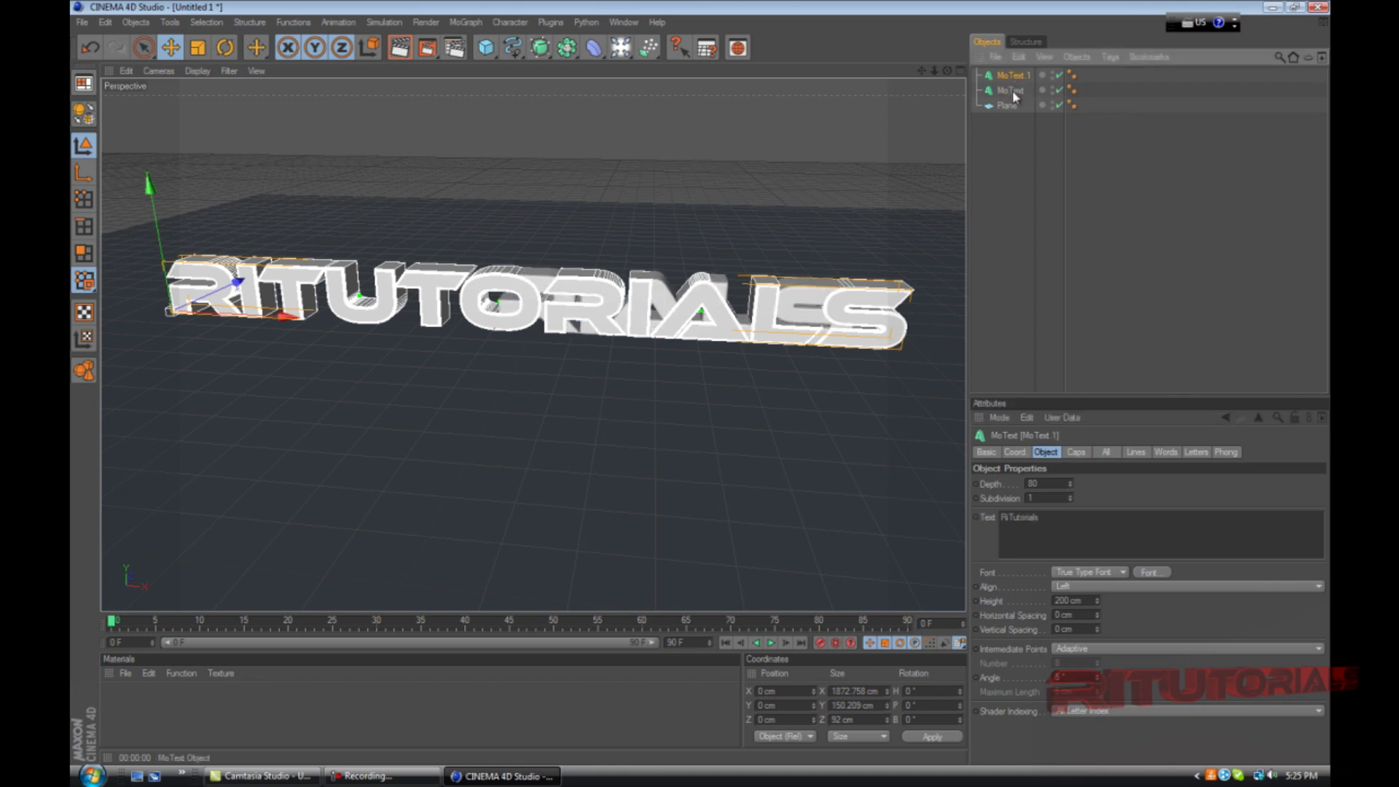
left_click(1043, 516)
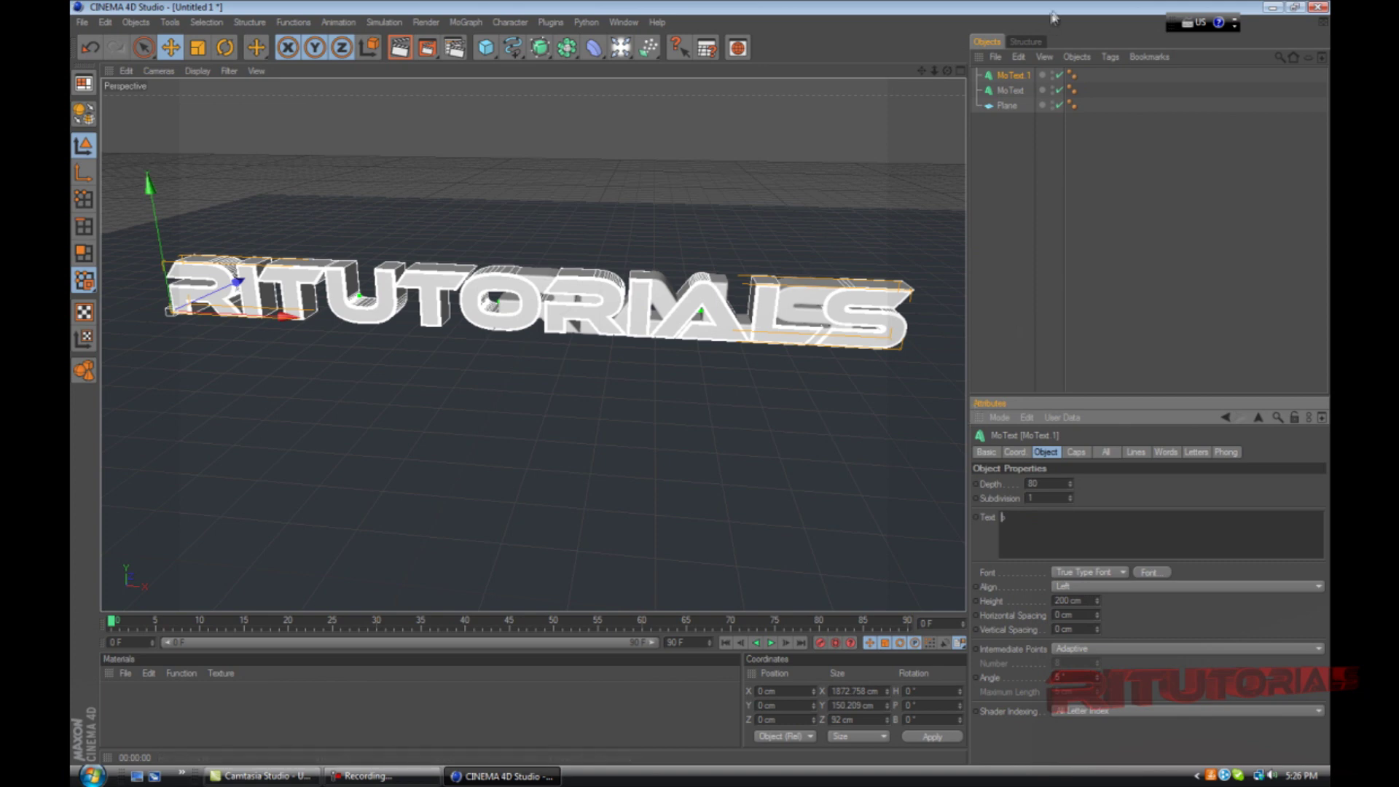
Make the "RiTut rials" text object editable and expand its hierarchy
left_click(1014, 90)
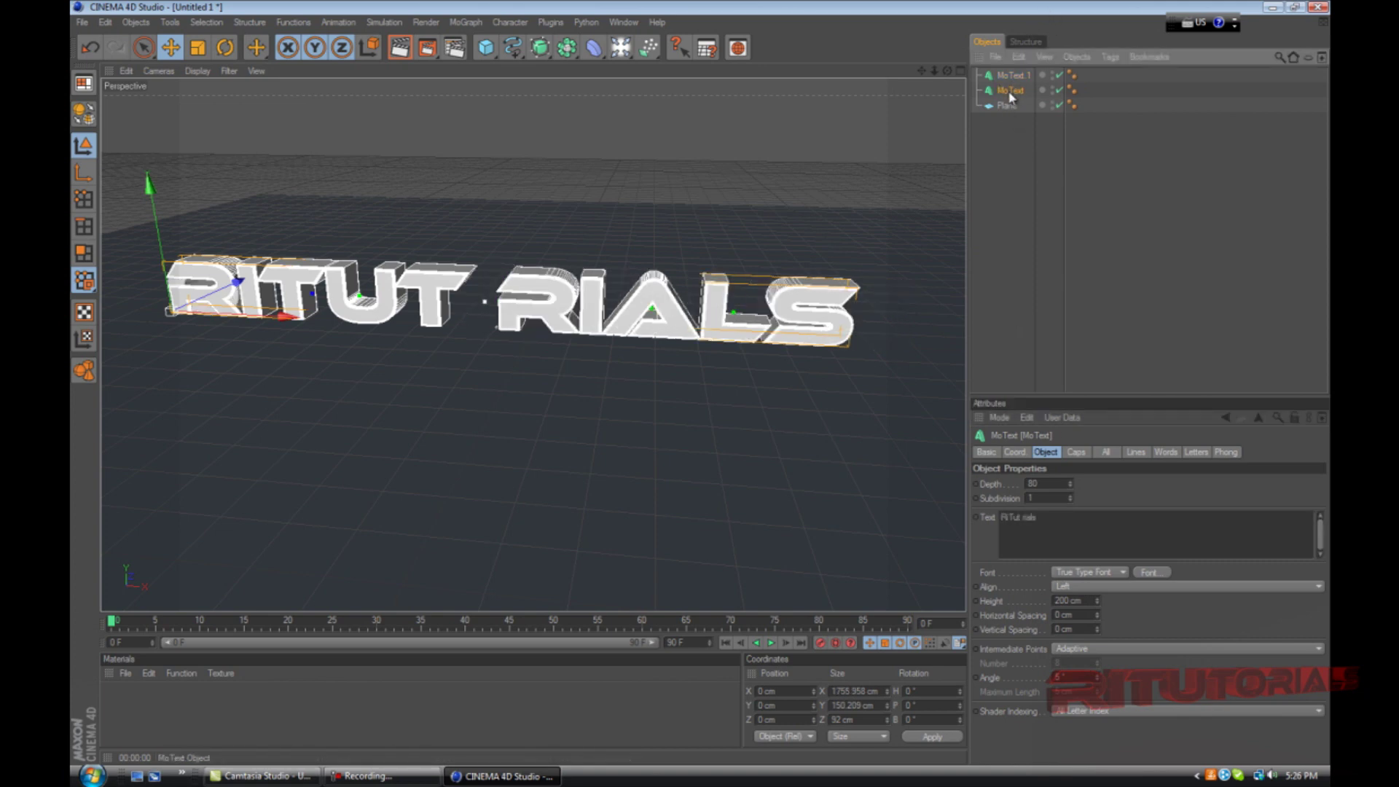
key("c")
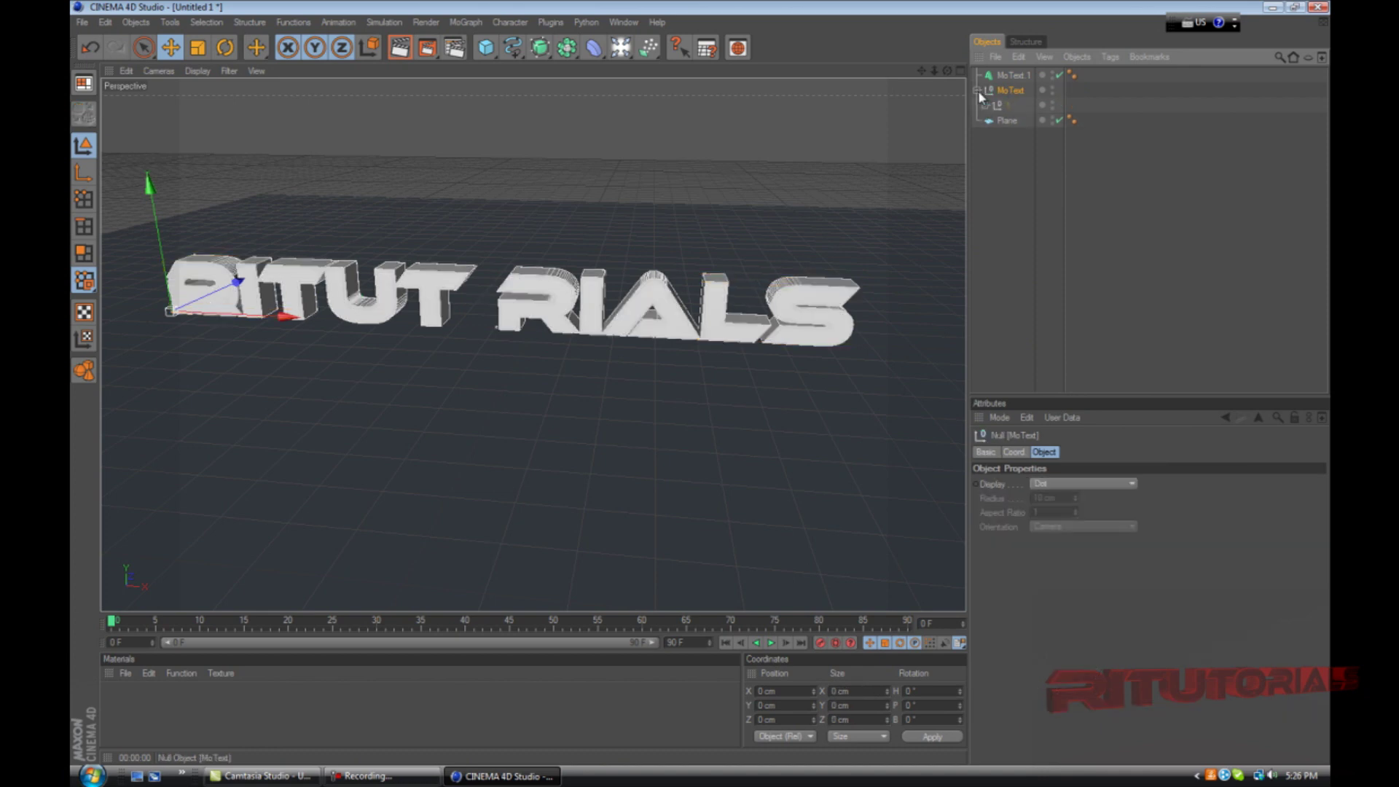
left_click(977, 89)
Move the "rials" word group along the X axis to about 1002 cm, widening the gap after "RiTut"
left_click(1019, 135)
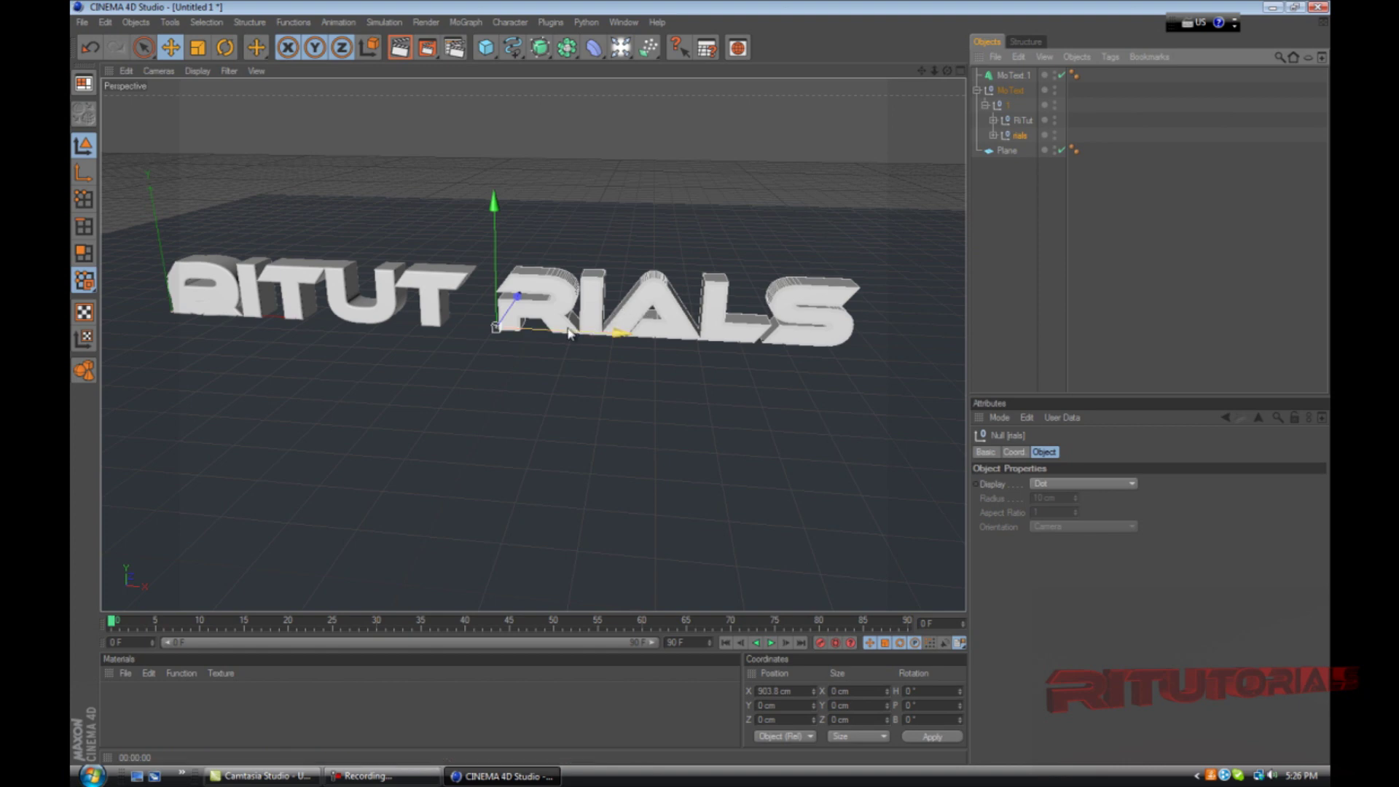
left_click_drag(566, 334, 700, 388)
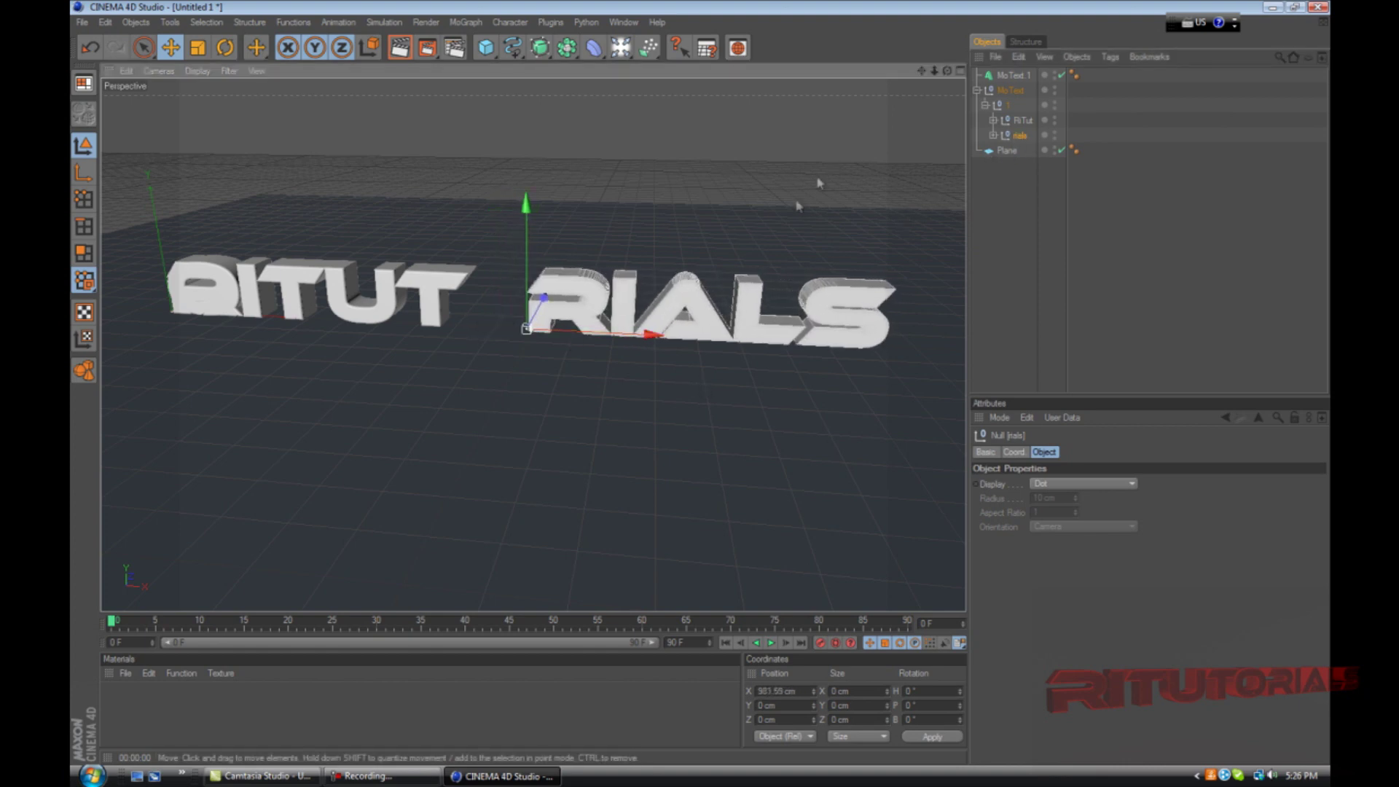
left_click_drag(601, 332, 702, 387)
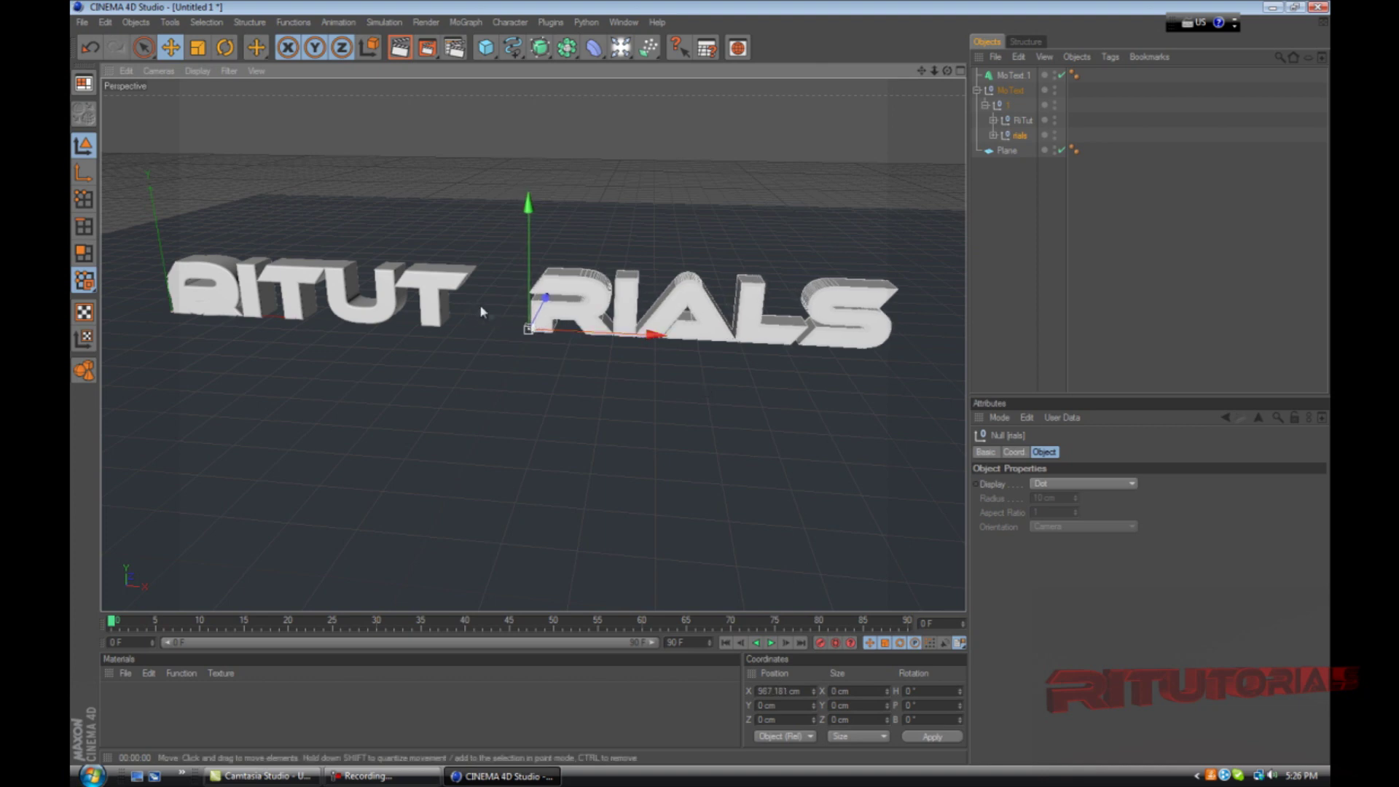
left_click_drag(566, 331, 572, 332)
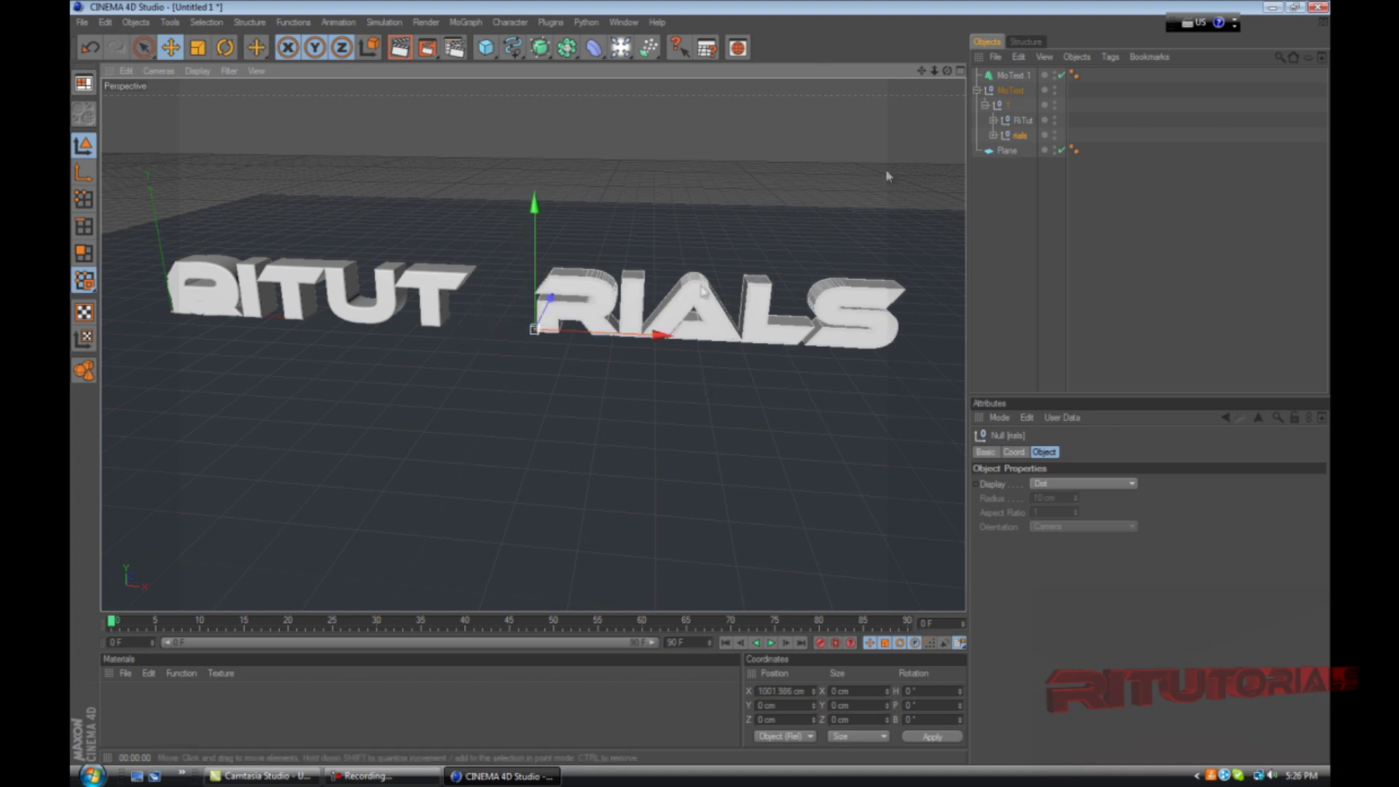
Move the "o" text along X to about 806 cm to fill the gap, and shift the "rials" group to about 1017 cm
left_click(1011, 76)
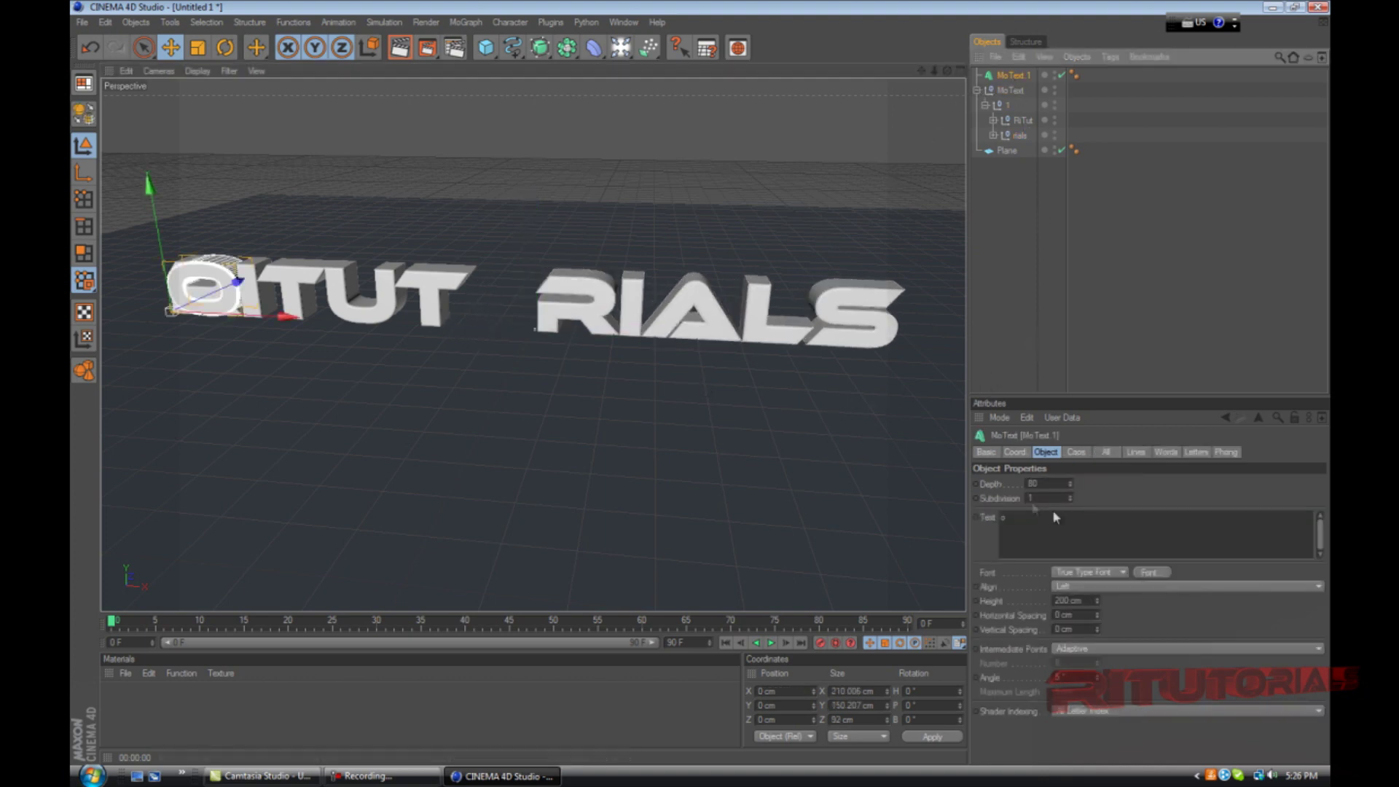
left_click_drag(255, 328, 701, 390)
left_click(1014, 91)
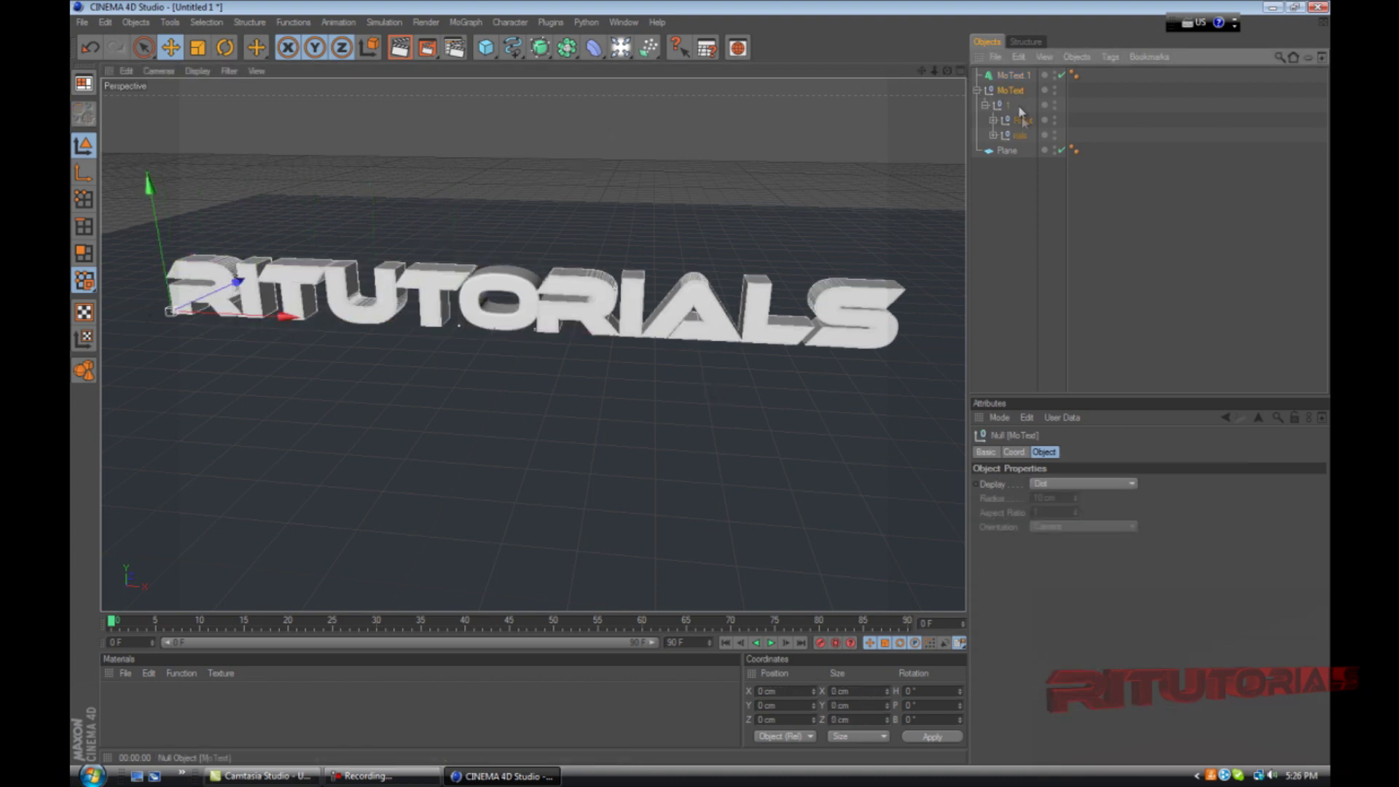
left_click(639, 333)
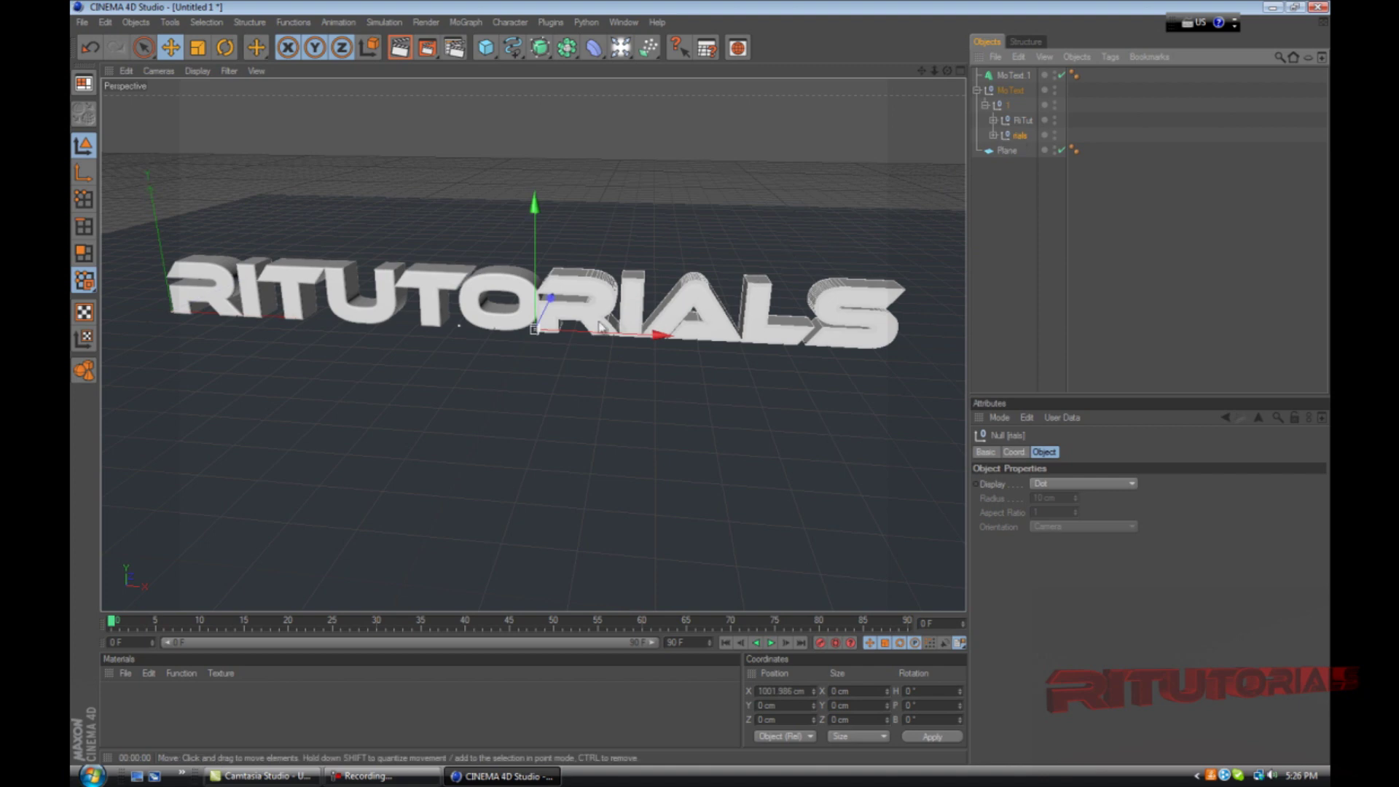
left_click_drag(702, 389, 703, 388)
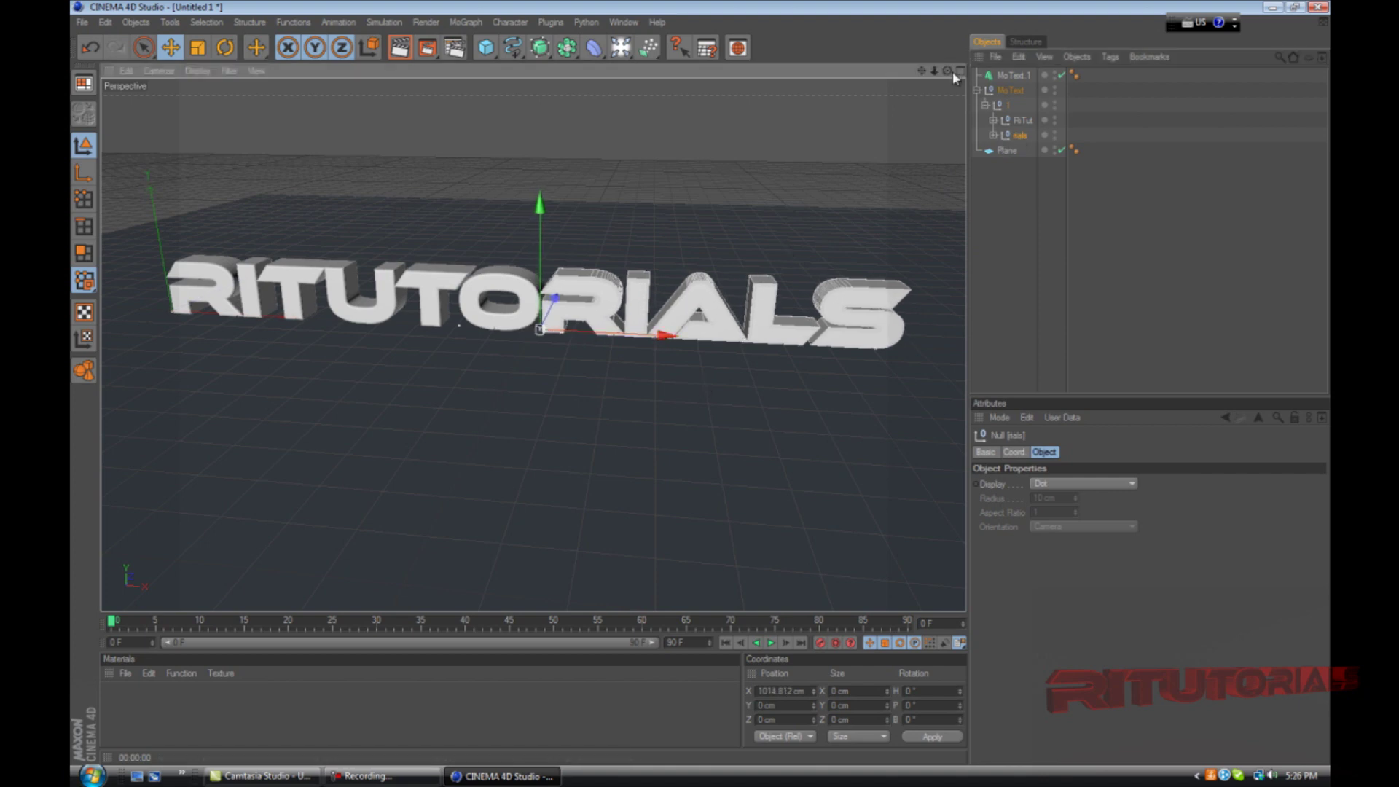
Break the "o" text into 10 random pieces with the Thrausi plugin
left_click_drag(948, 71, 702, 382)
scroll(518, 234, "down", 4)
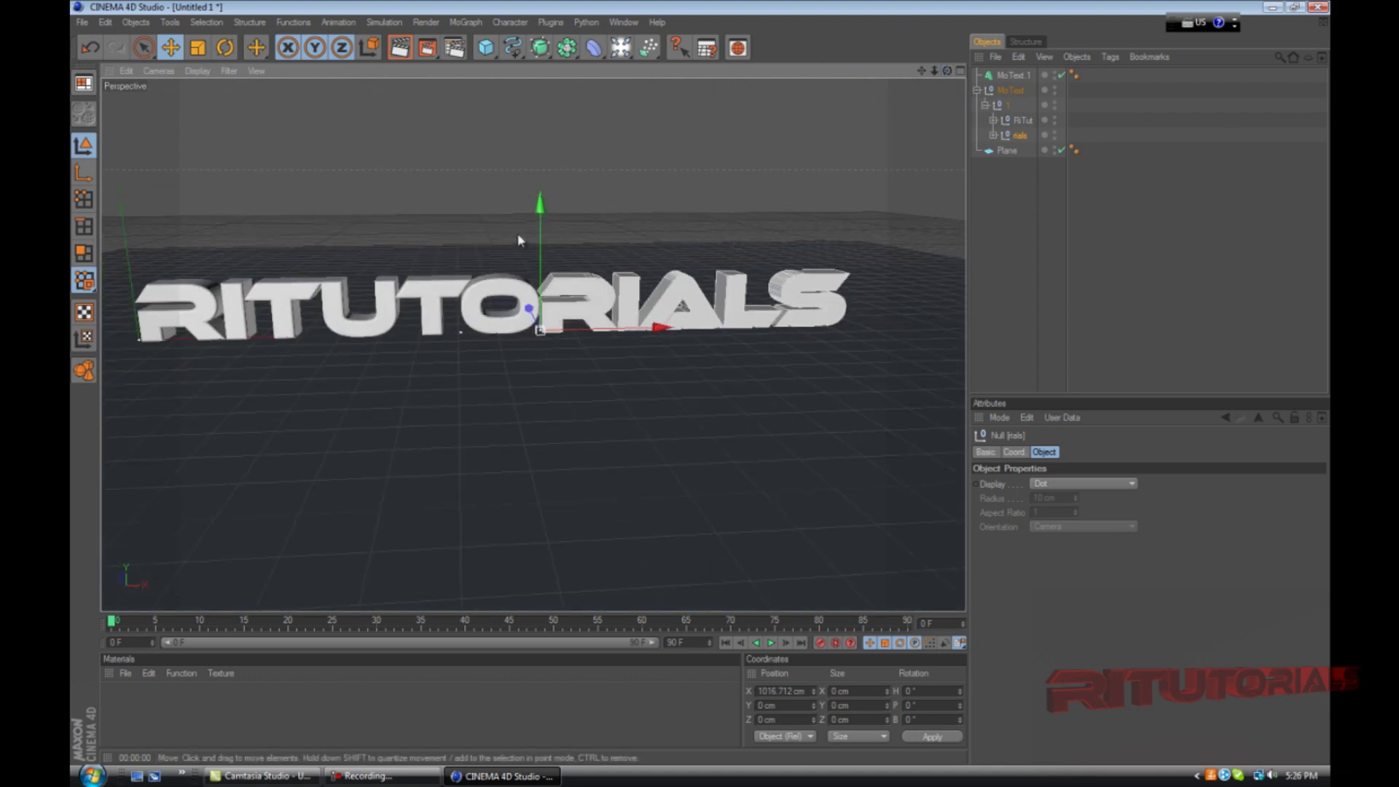
left_click(508, 306)
scroll(508, 313, "up", 4)
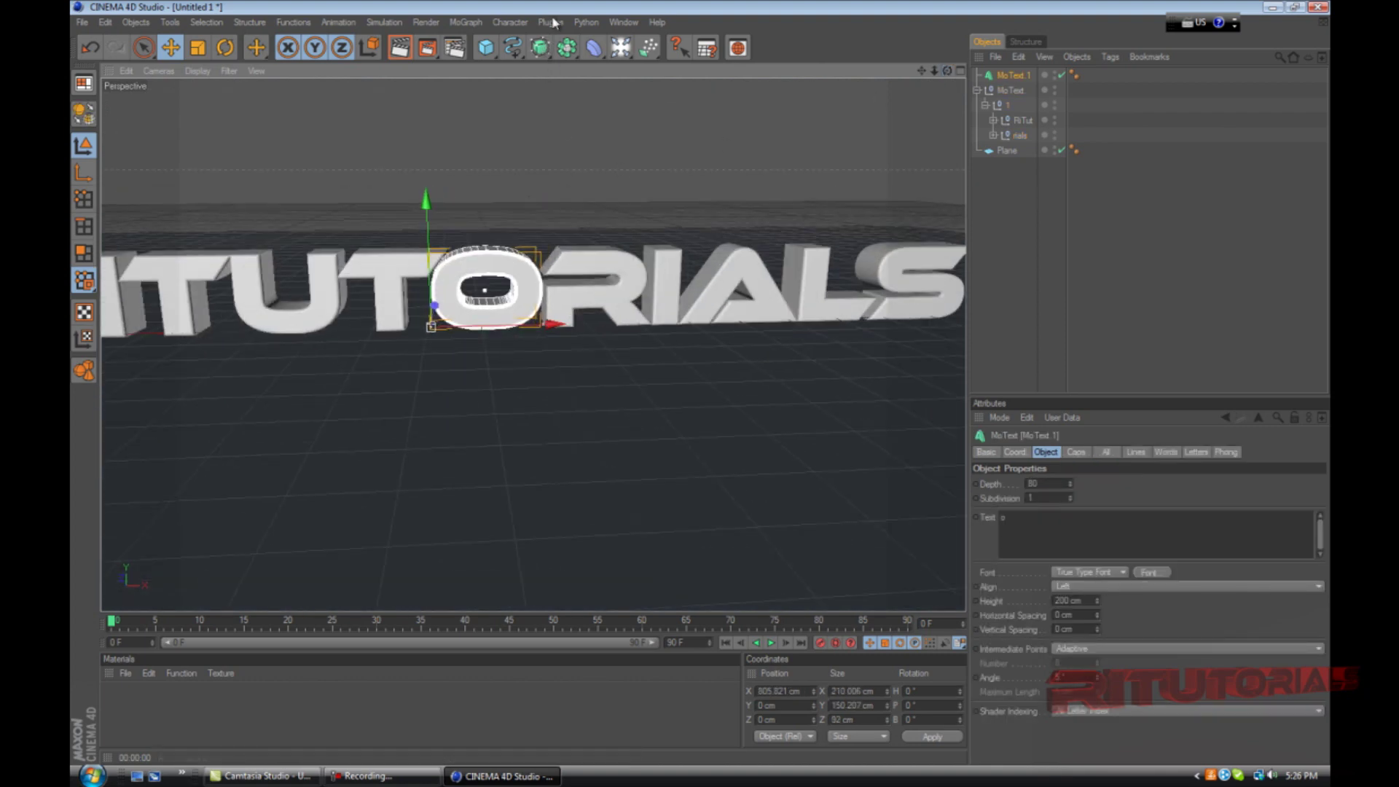
left_click(556, 23)
mouse_move(576, 77)
left_click(674, 89)
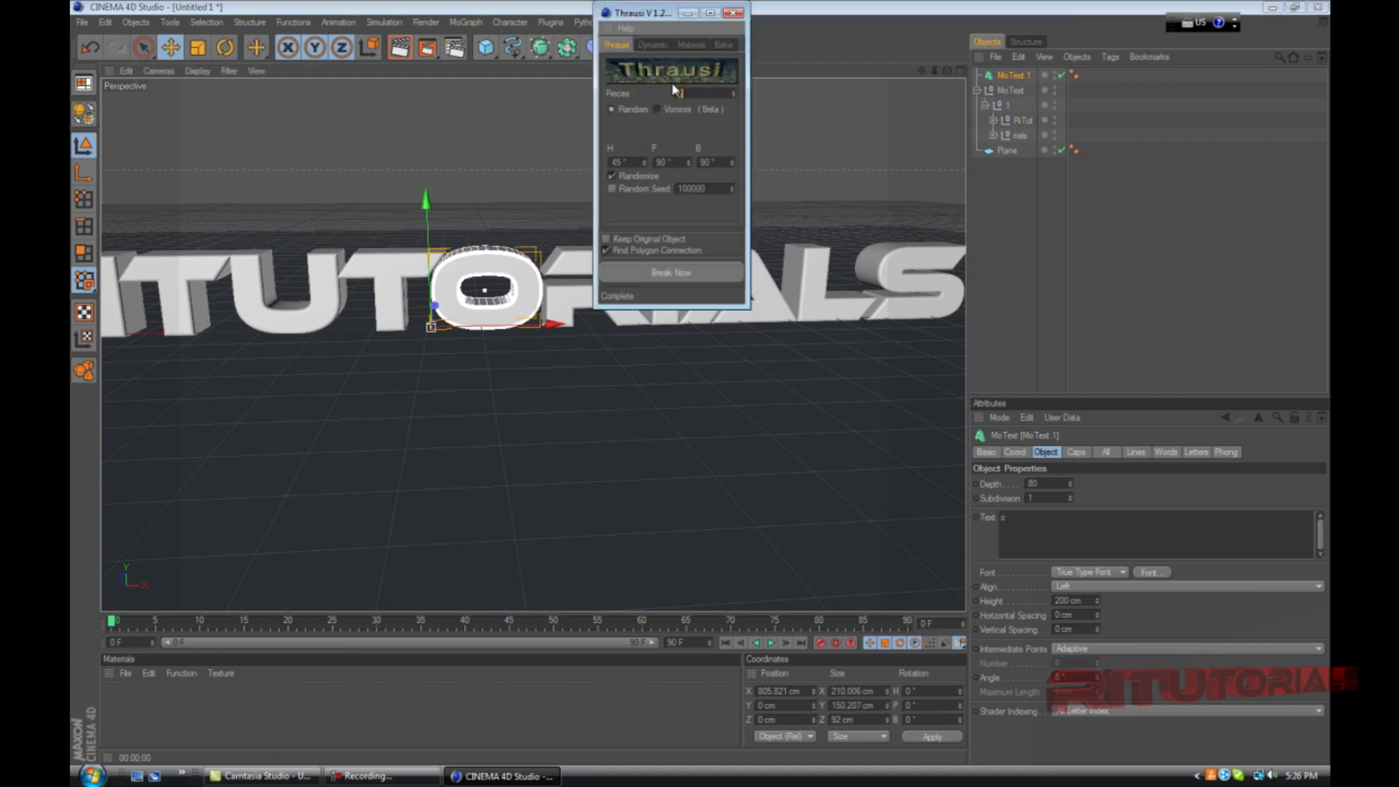
left_click(733, 91)
left_click(733, 91)
left_click(689, 275)
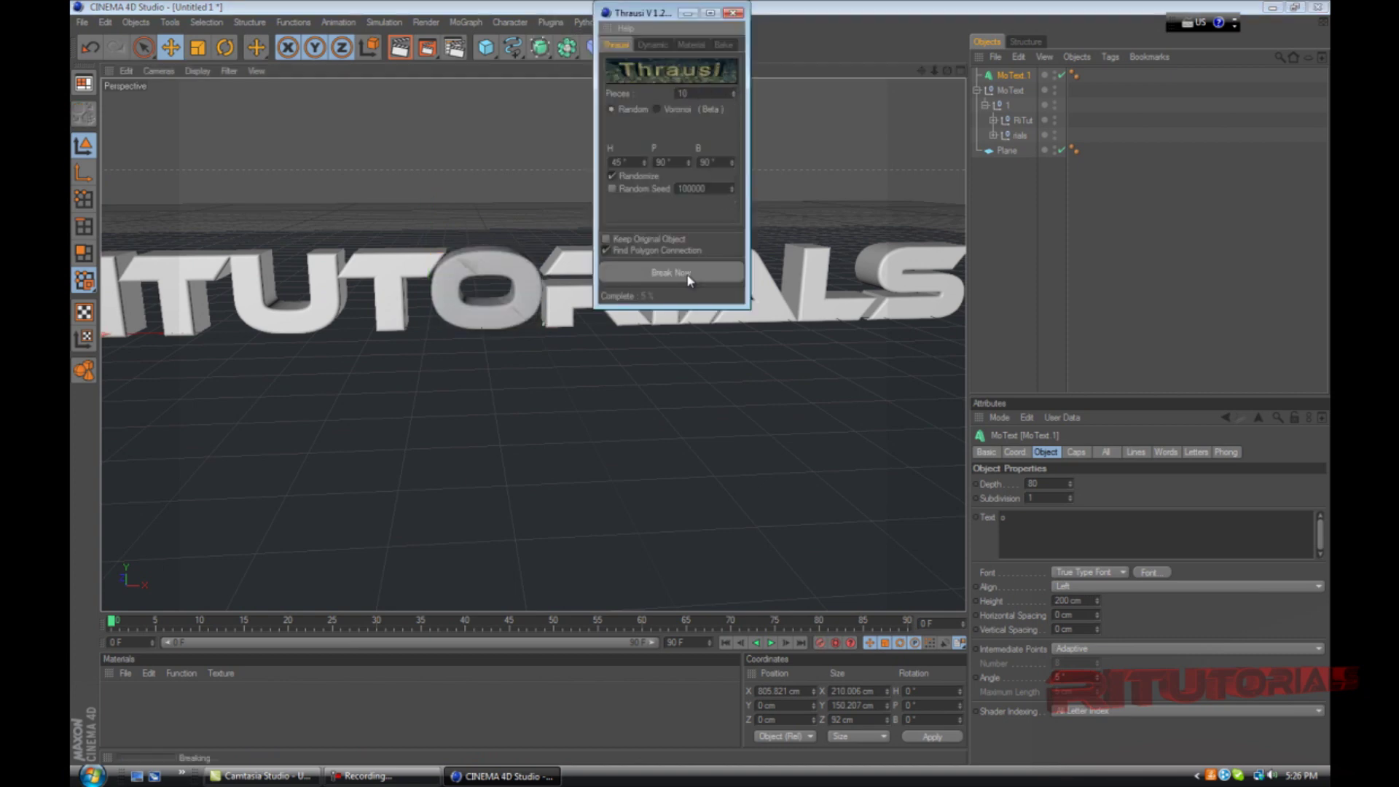
left_click(733, 12)
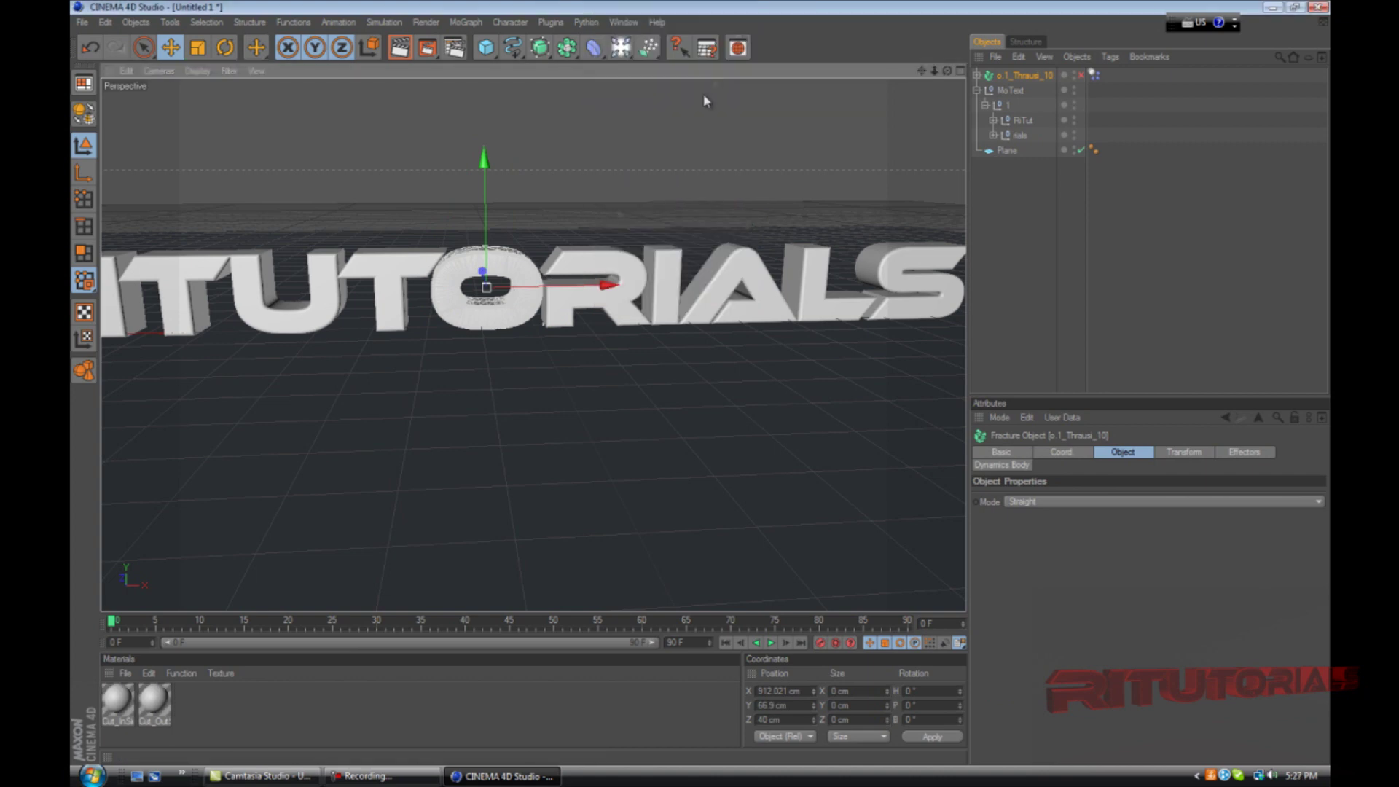
Examine the individual fracture pieces of the "o" up close
scroll(705, 101, "up", 6)
left_click_drag(922, 70, 707, 387)
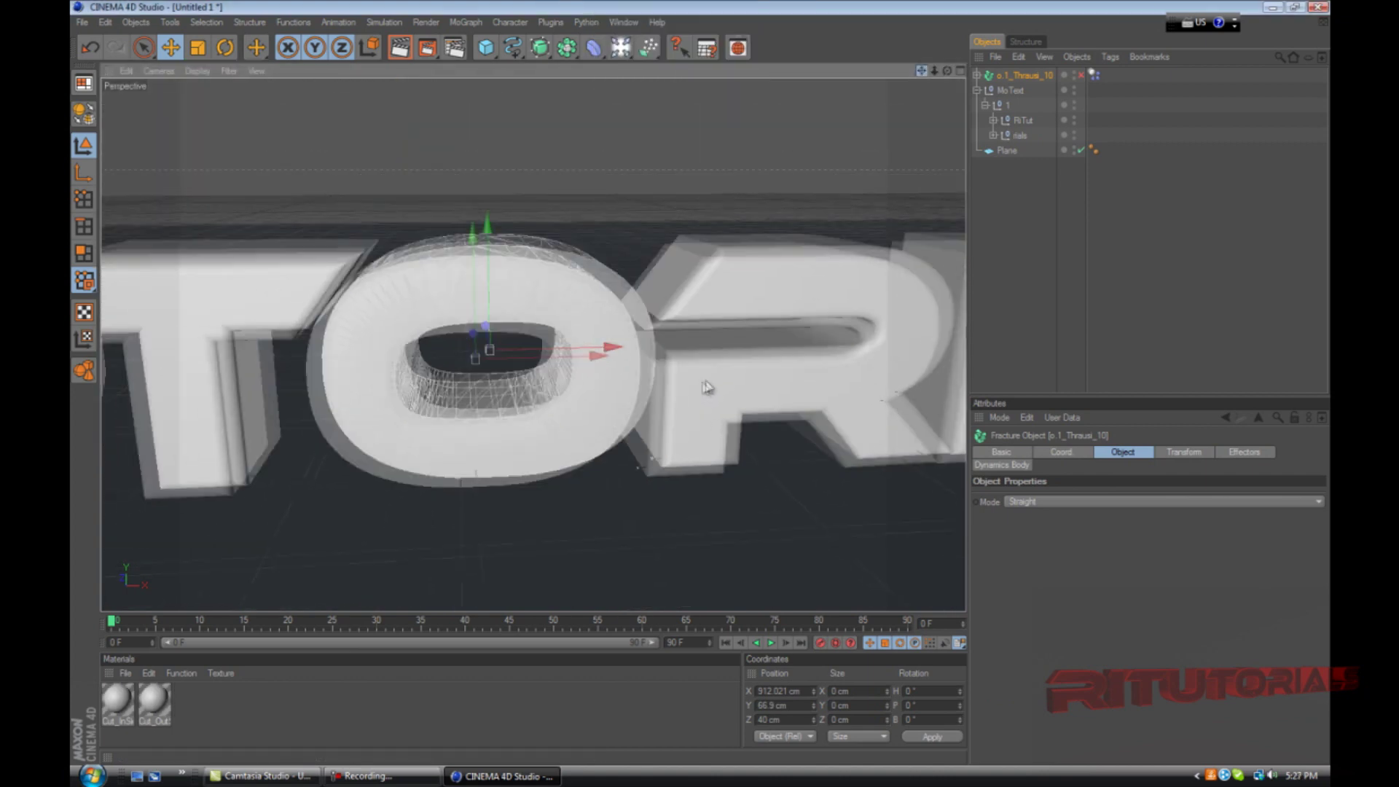
left_click(604, 252)
left_click(611, 428)
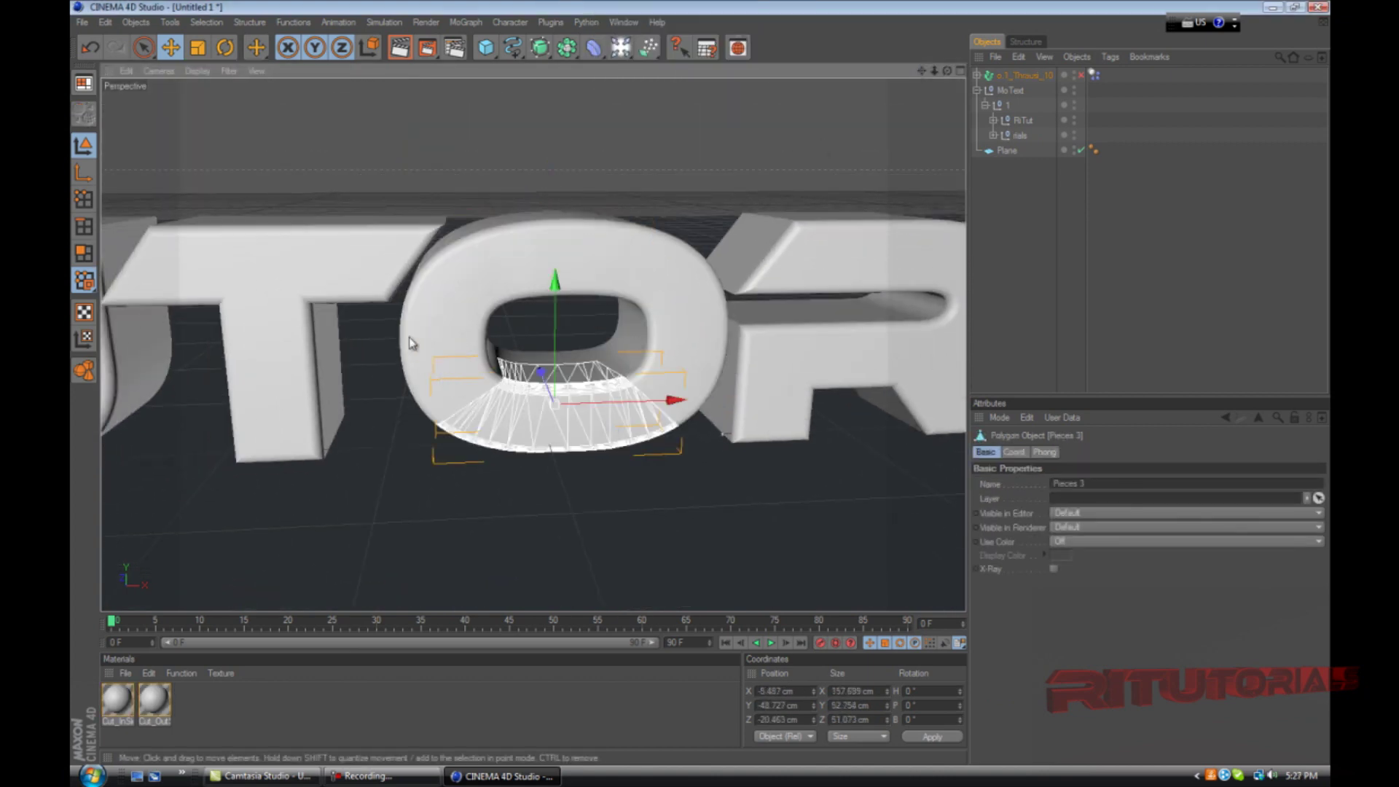
left_click(406, 344)
left_click(677, 302)
left_click(592, 451)
left_click(631, 328)
left_click(688, 330)
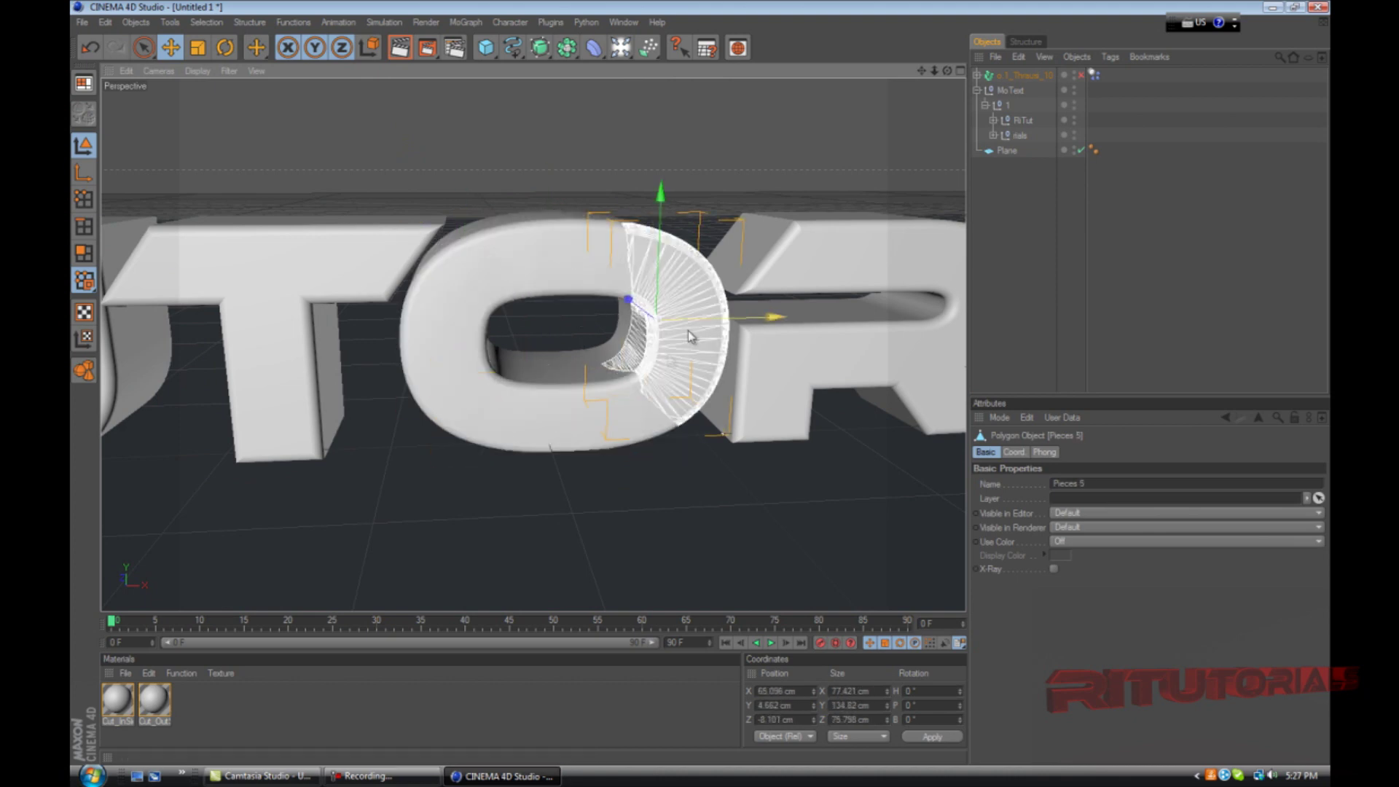
left_click(550, 425)
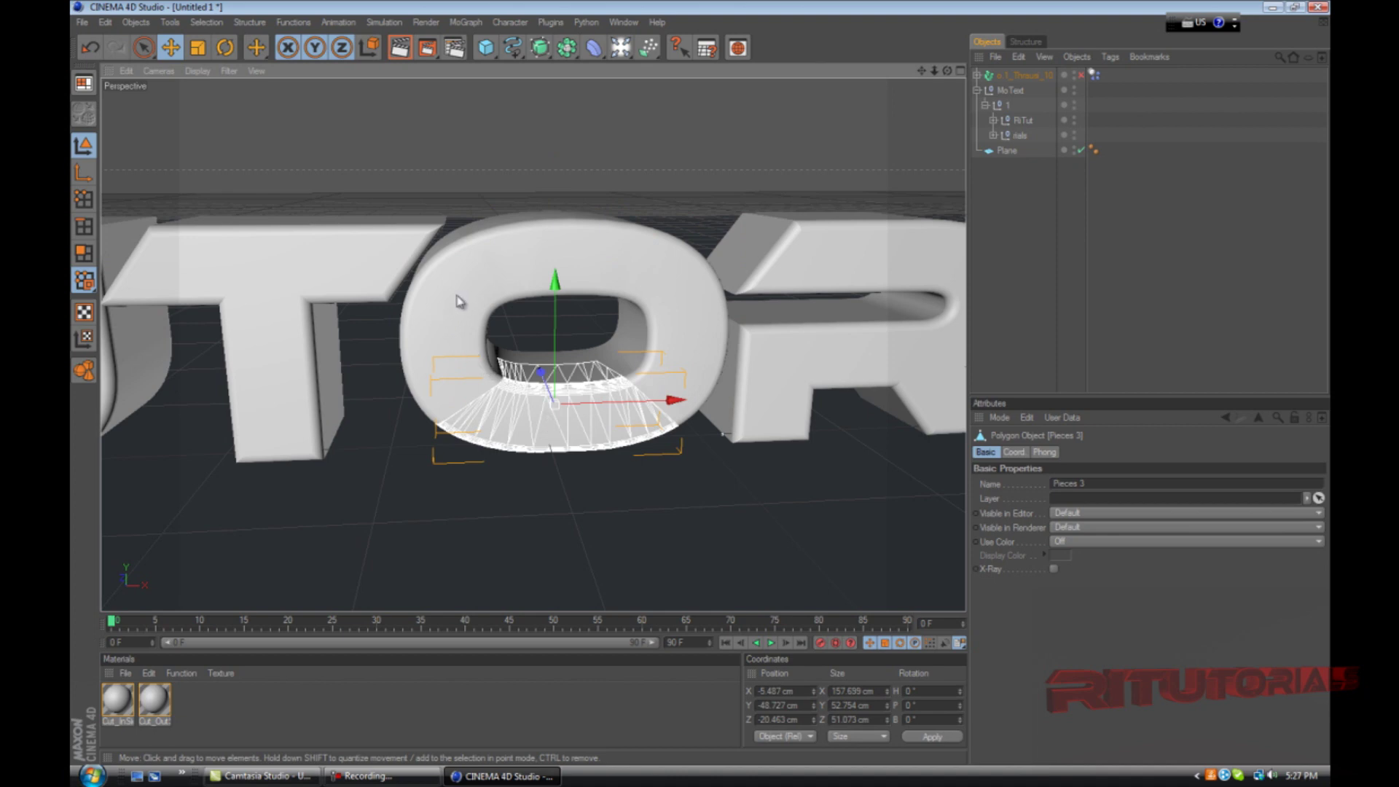
scroll(541, 350, "down", 4)
scroll(538, 350, "up", 5)
scroll(518, 396, "down", 2)
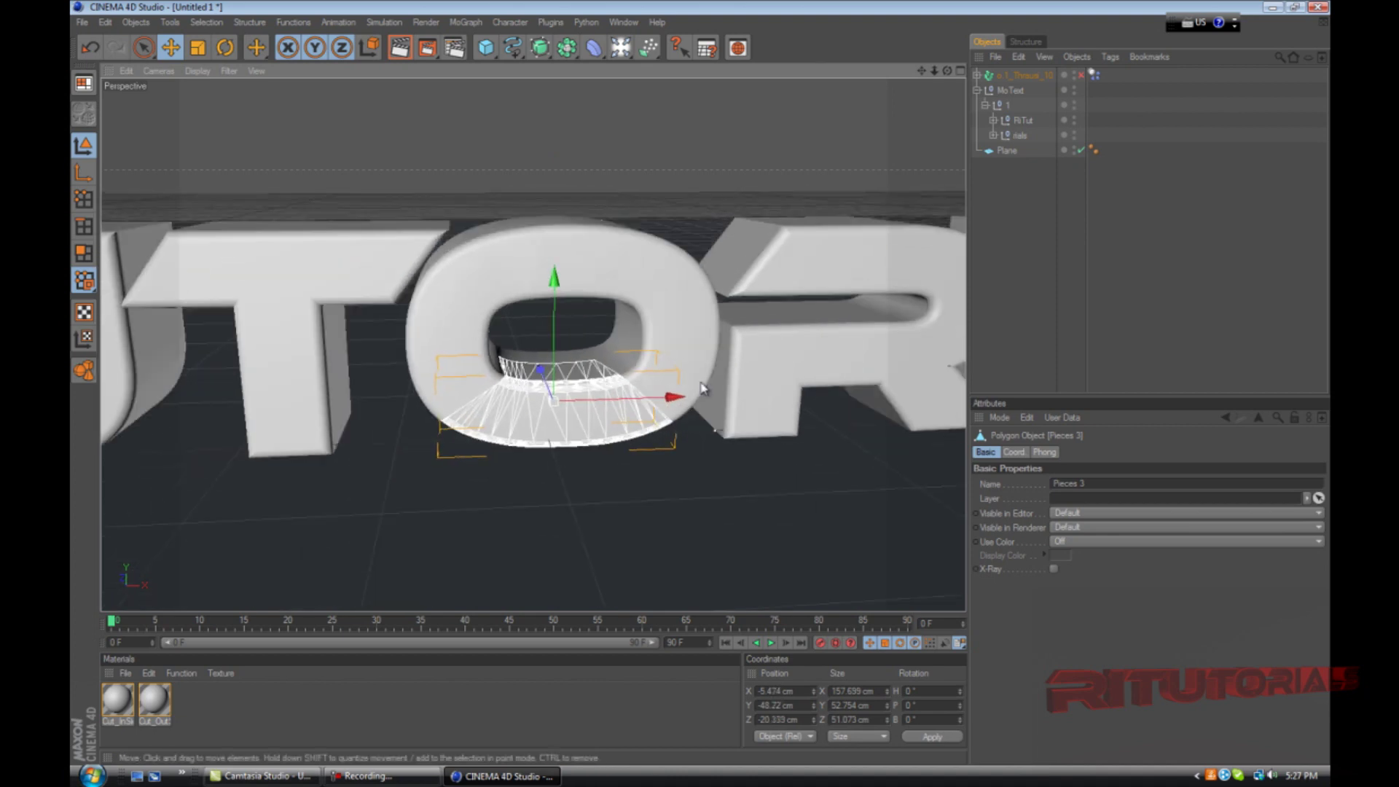
Break the left-hand piece of the "o" into 17 smaller random pieces with Thrausi
left_click(490, 343)
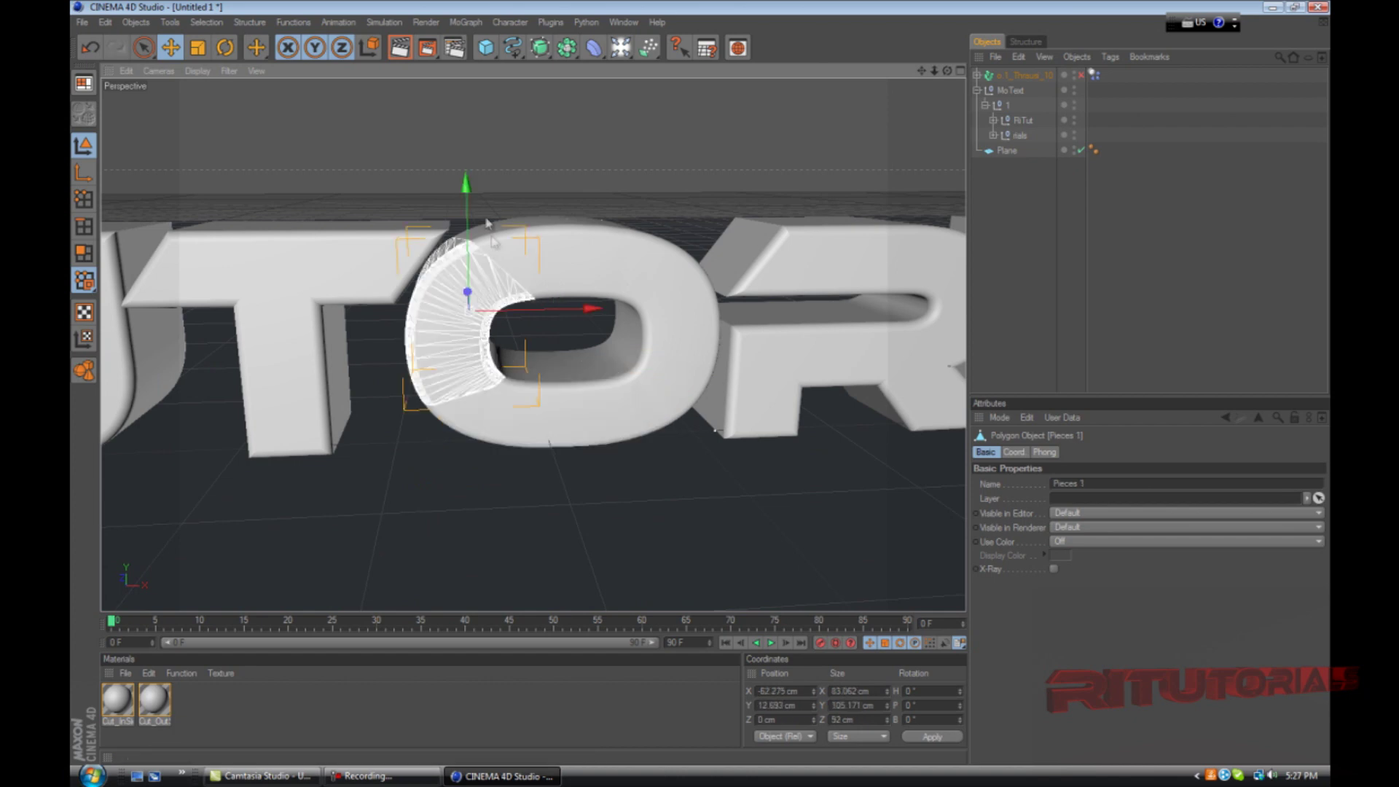
left_click(551, 22)
mouse_move(576, 76)
left_click(656, 83)
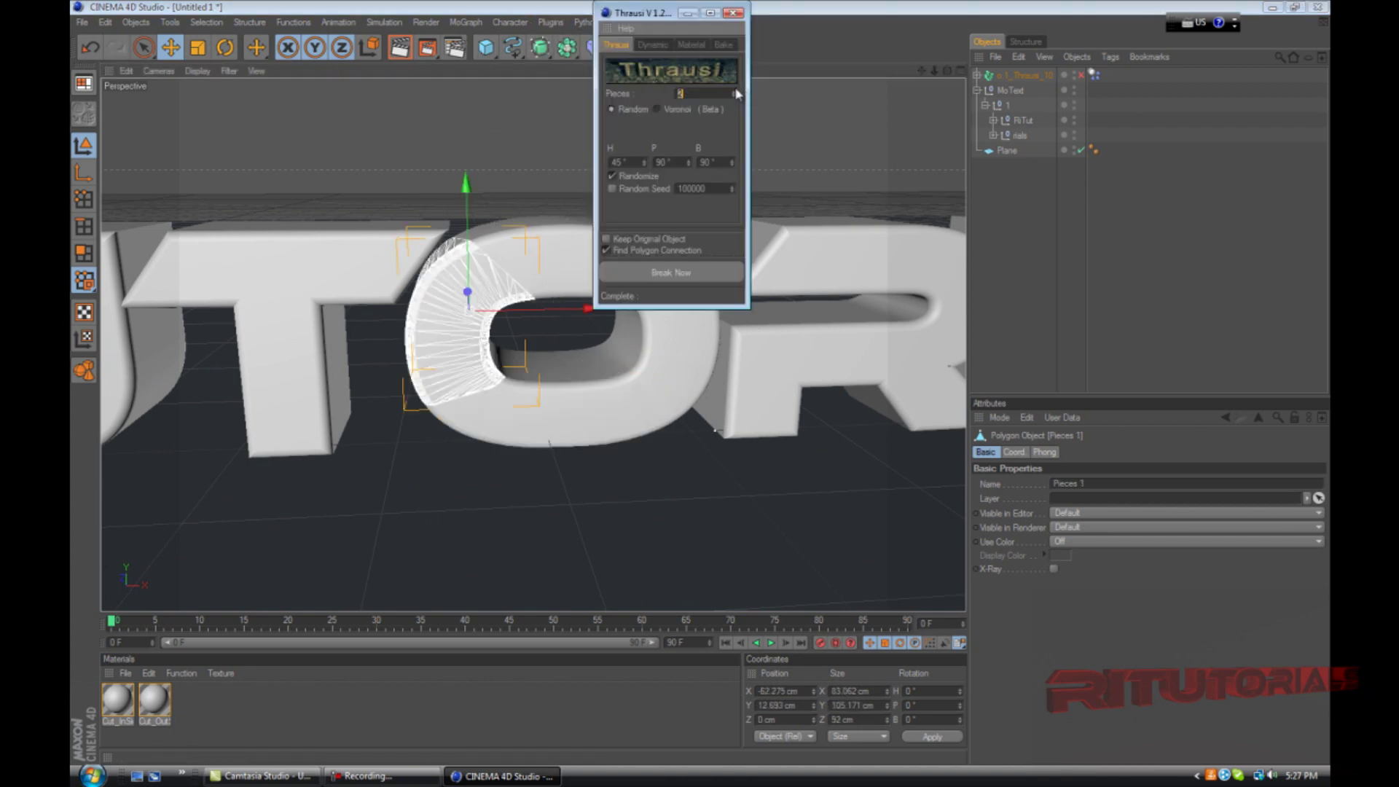
left_click(683, 273)
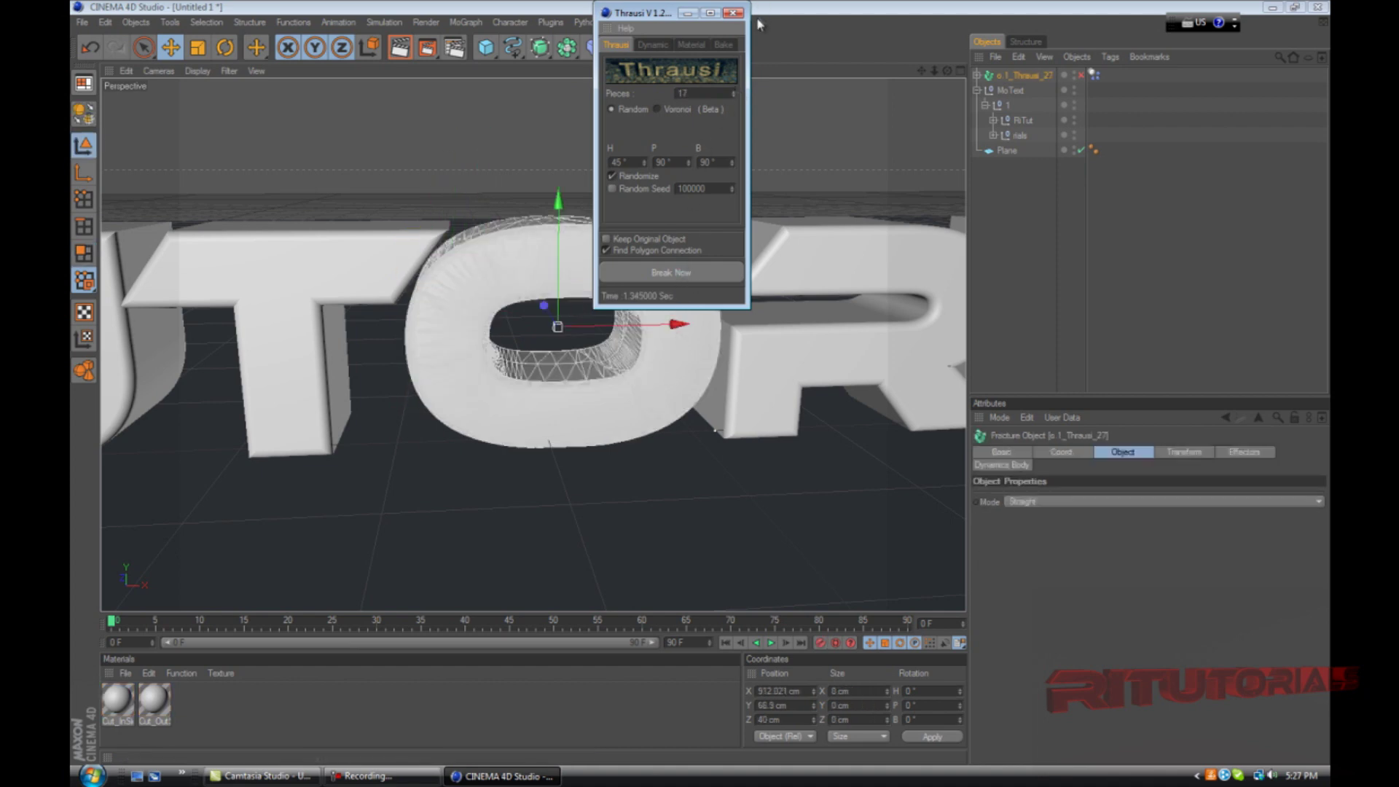
left_click(733, 12)
Break the bottom piece of the "o" into 65 smaller random pieces with Thrausi
left_click(571, 409)
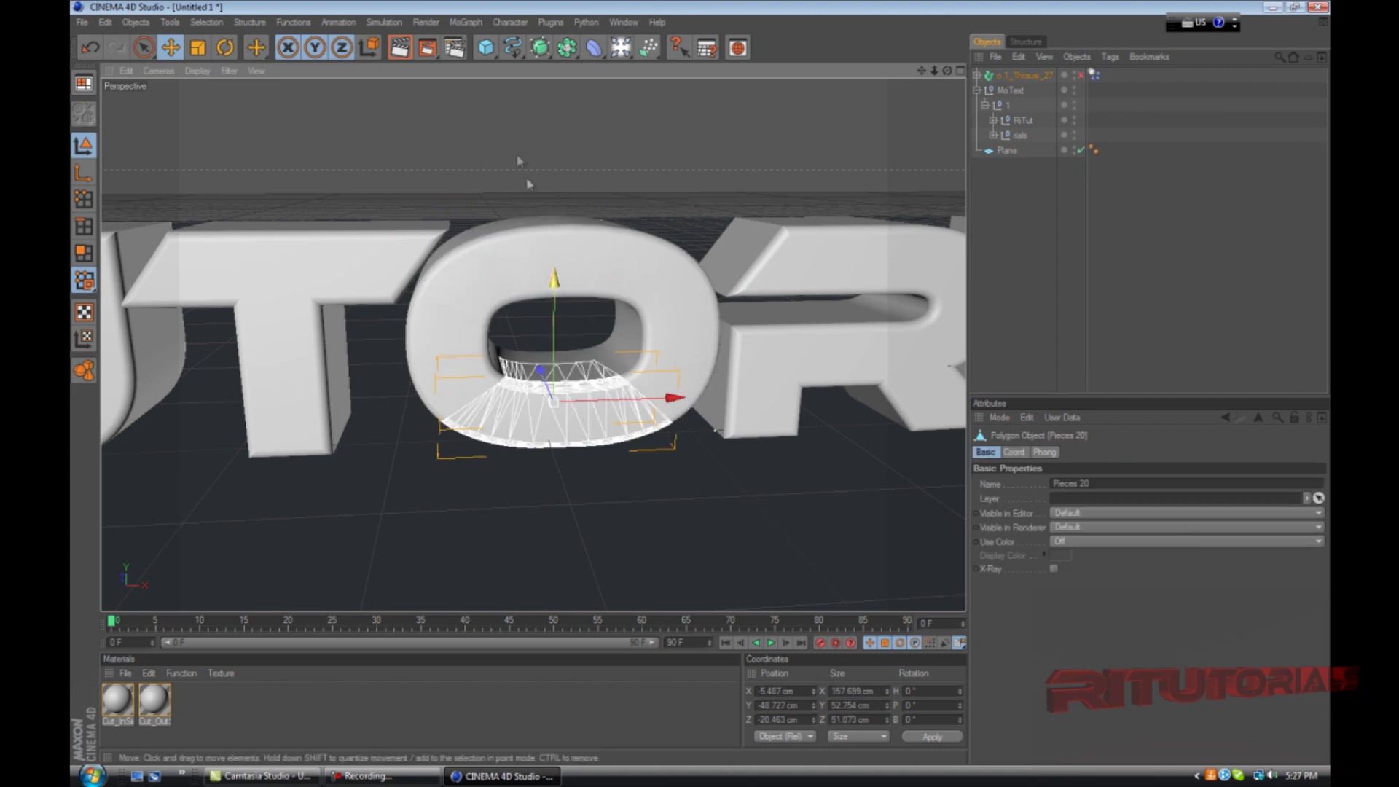
left_click(502, 23)
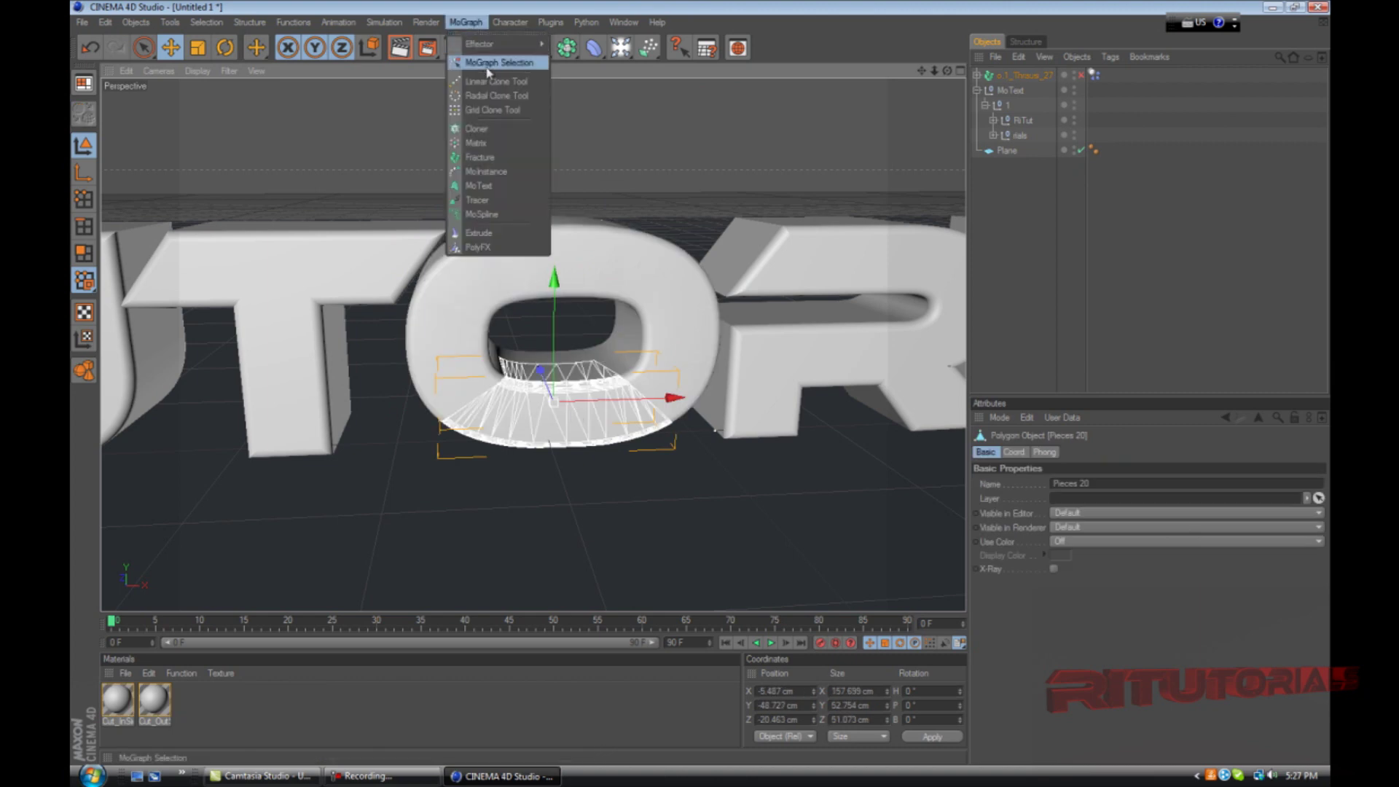
left_click(503, 23)
left_click(560, 22)
mouse_move(583, 69)
left_click(660, 86)
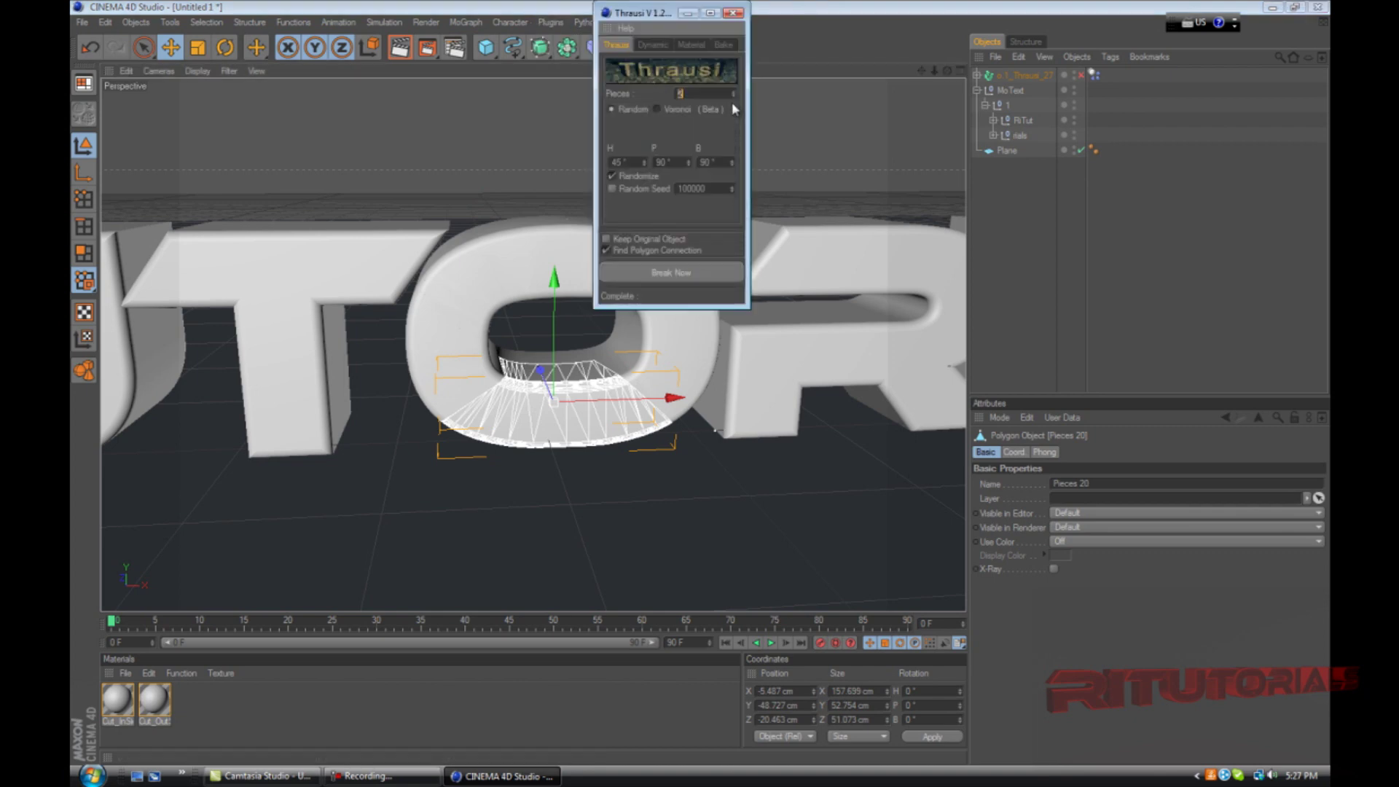
left_click_drag(732, 93, 733, 96)
left_click(703, 271)
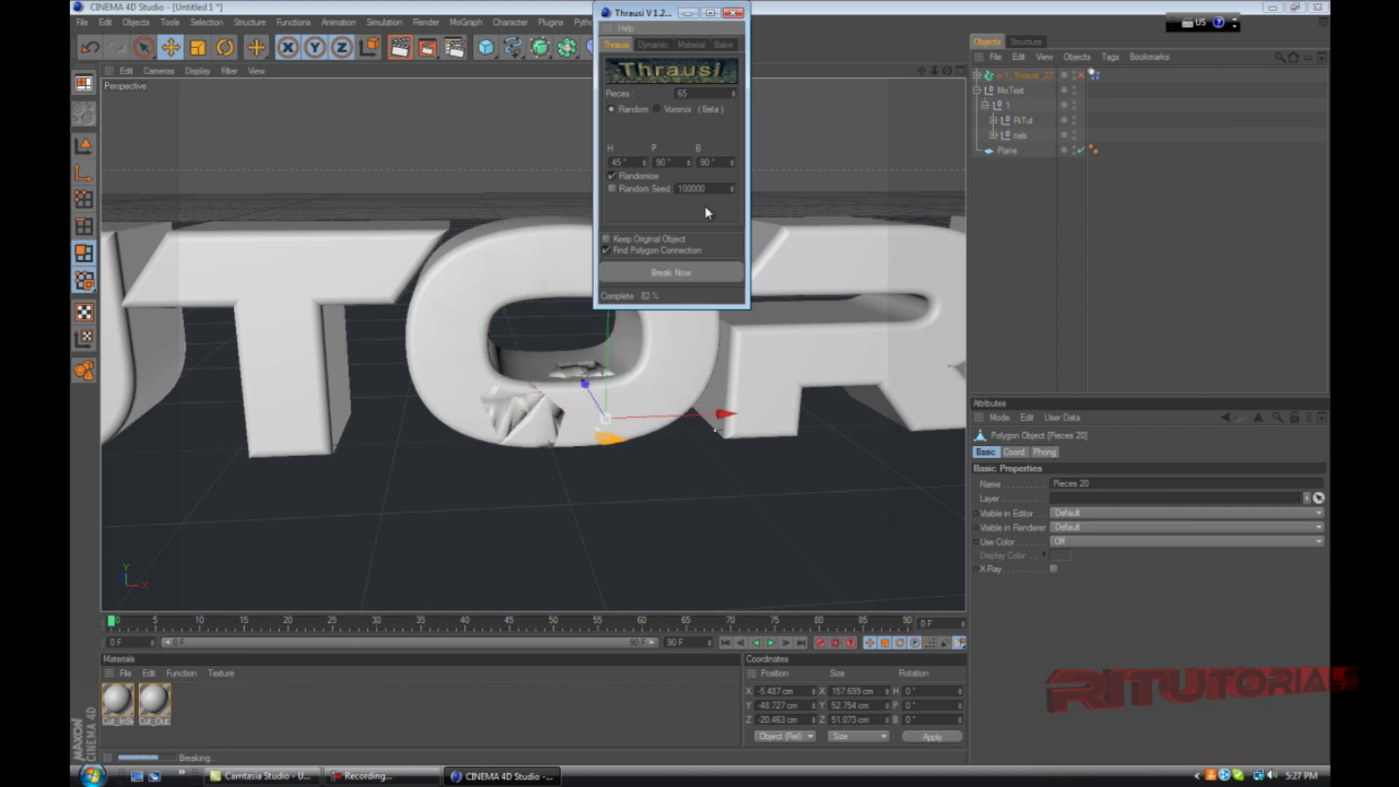
left_click(733, 12)
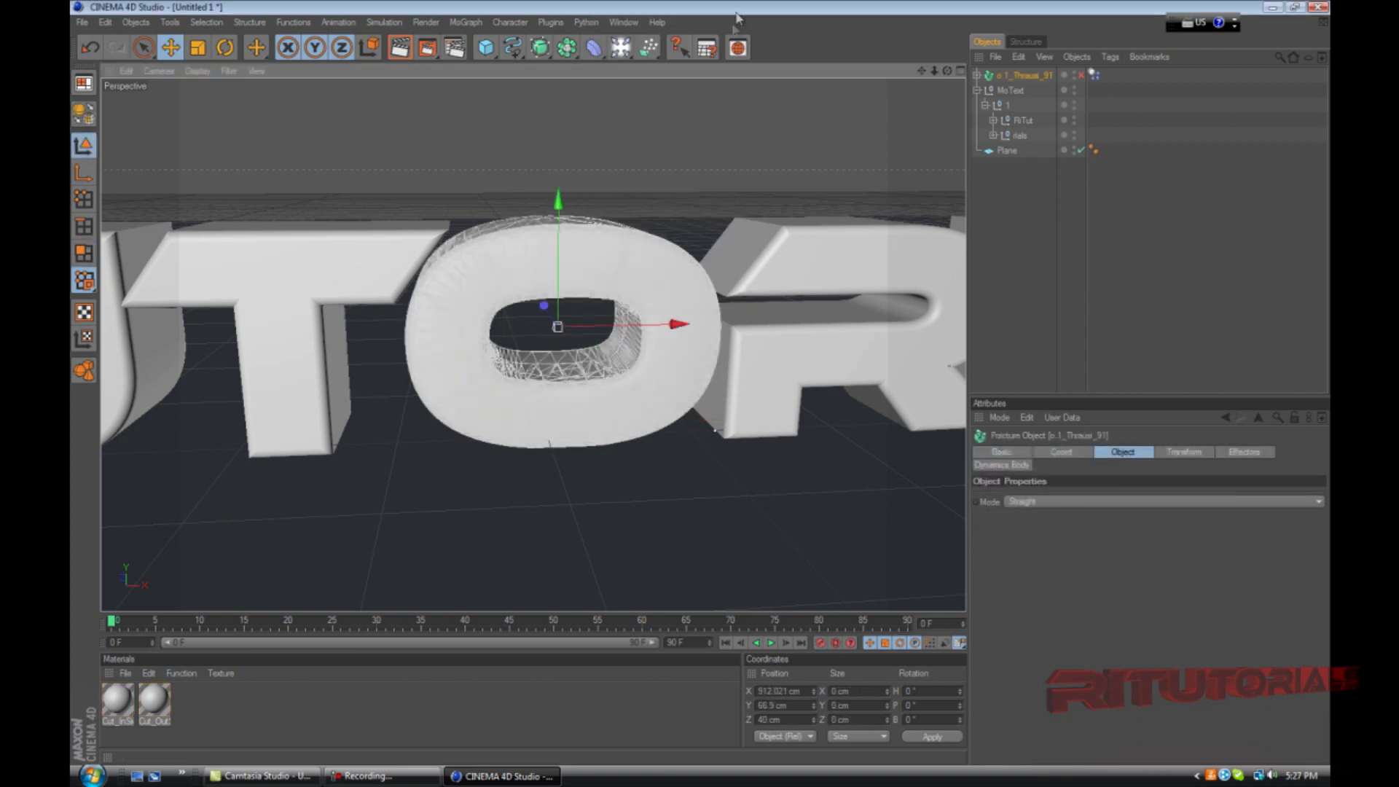
Check the remaining large pieces of the fractured "o" and view them within the whole RITUTORIALS text
left_click(585, 238)
left_click(650, 255)
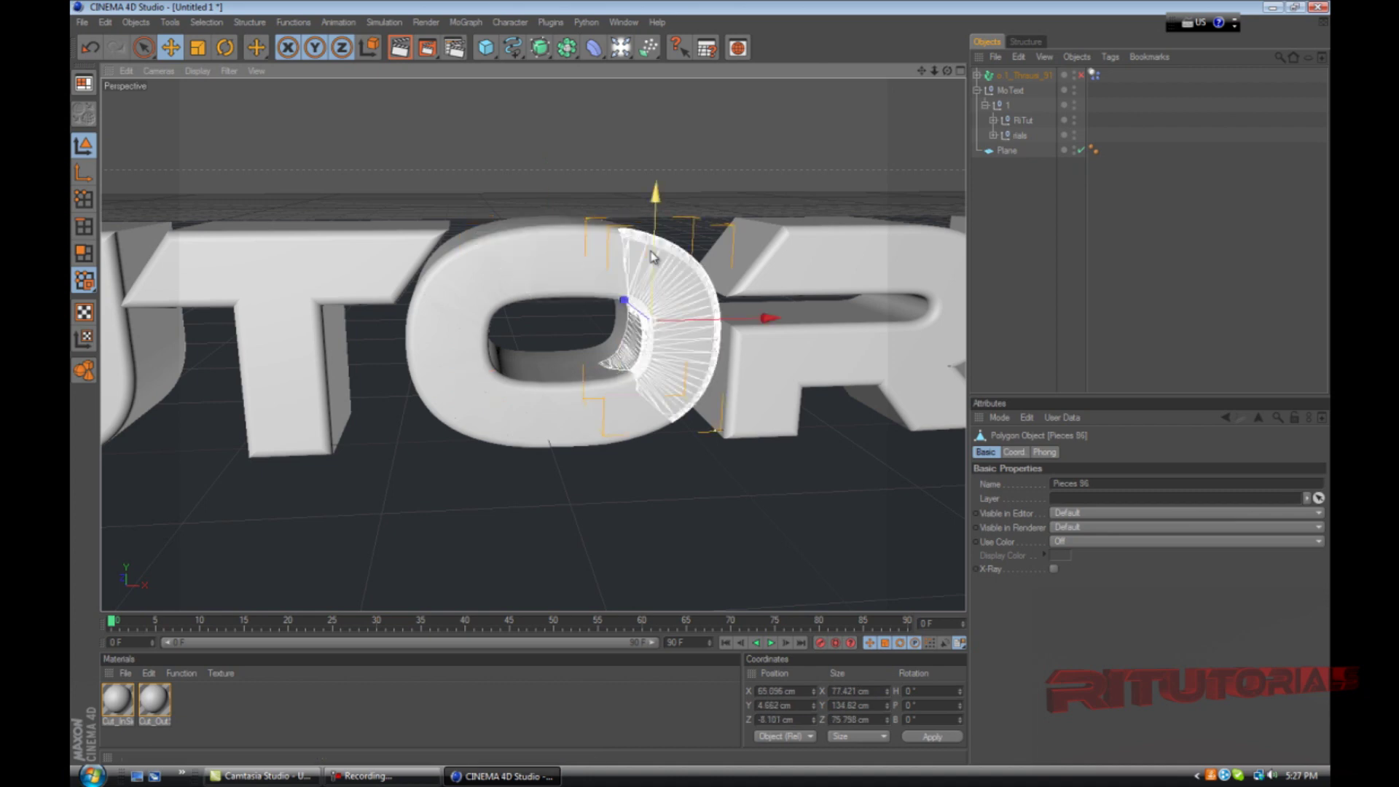
left_click(583, 283)
left_click(627, 339)
scroll(496, 190, "down", 6)
scroll(497, 212, "up", 1)
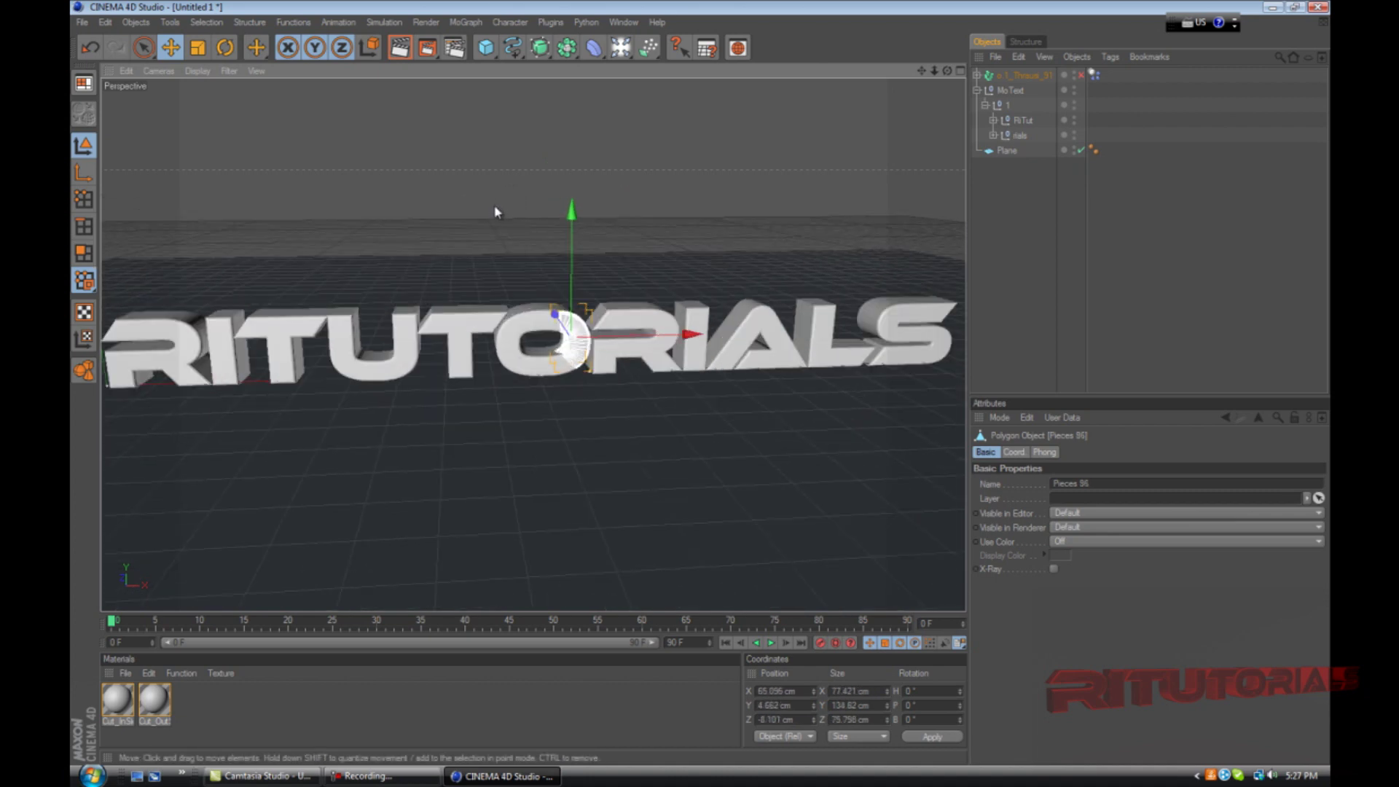
scroll(494, 215, "down", 4)
scroll(523, 341, "up", 5)
left_click_drag(700, 388, 699, 387)
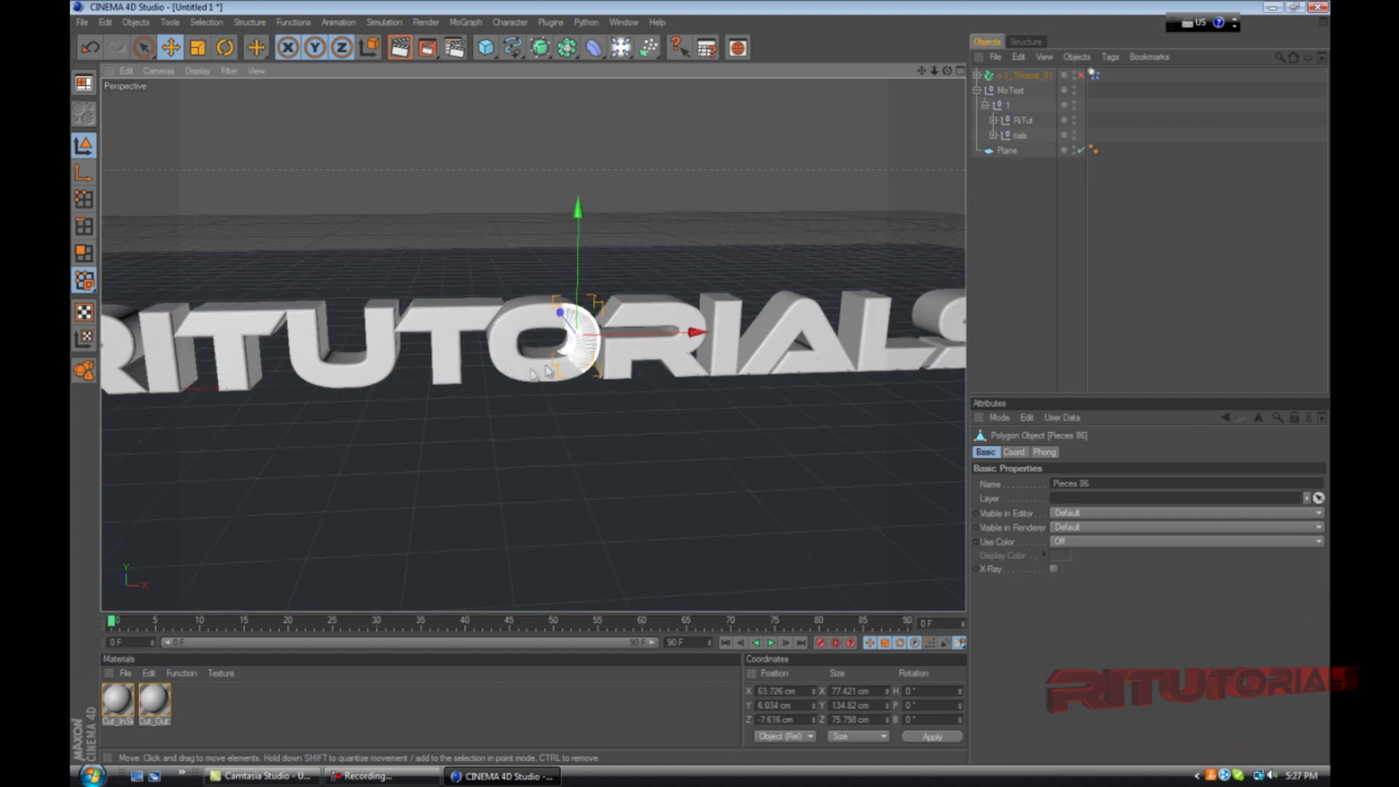
Review the Dynamics settings of the Dynamics Body tag on the fractured "o" object
left_click(1029, 75)
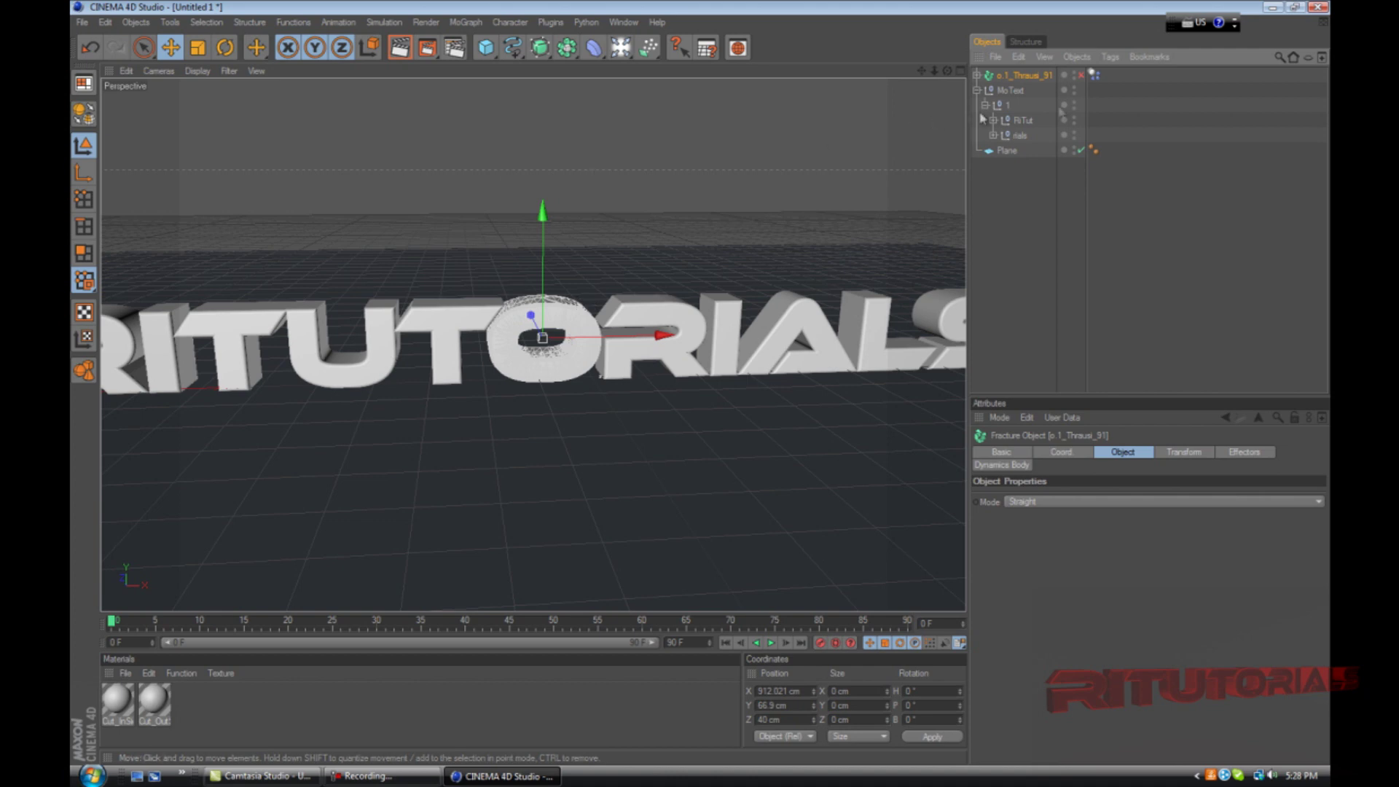
left_click(1094, 75)
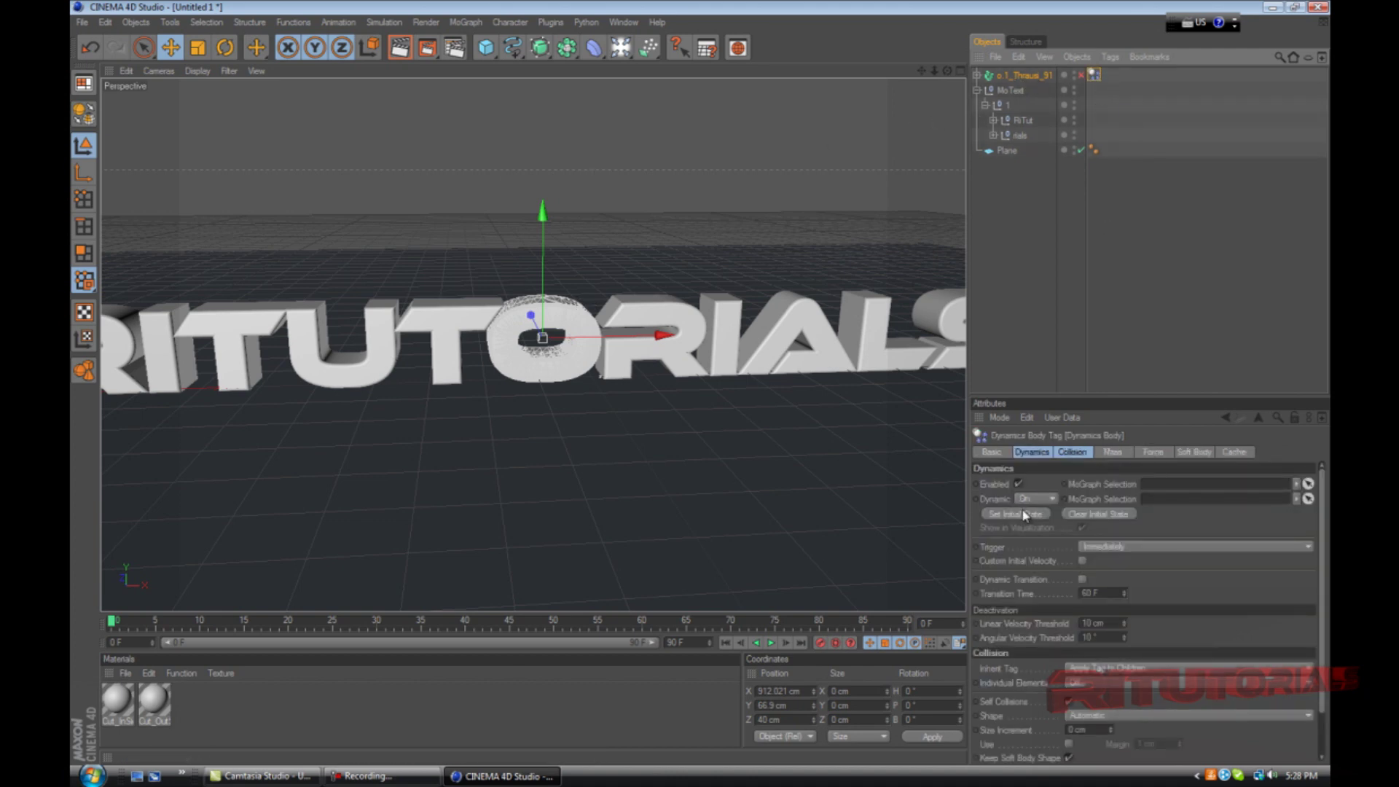
left_click(1044, 453)
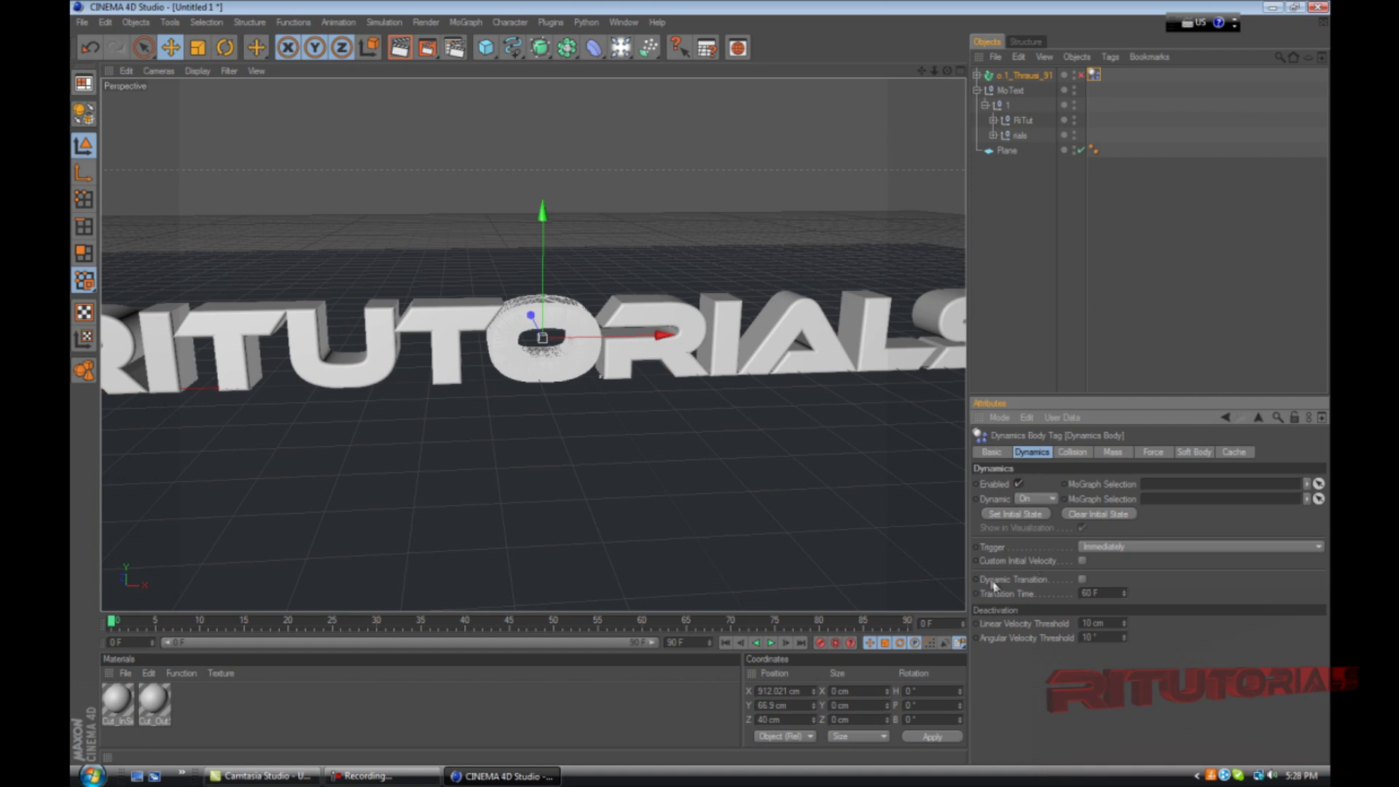
left_click(1025, 78)
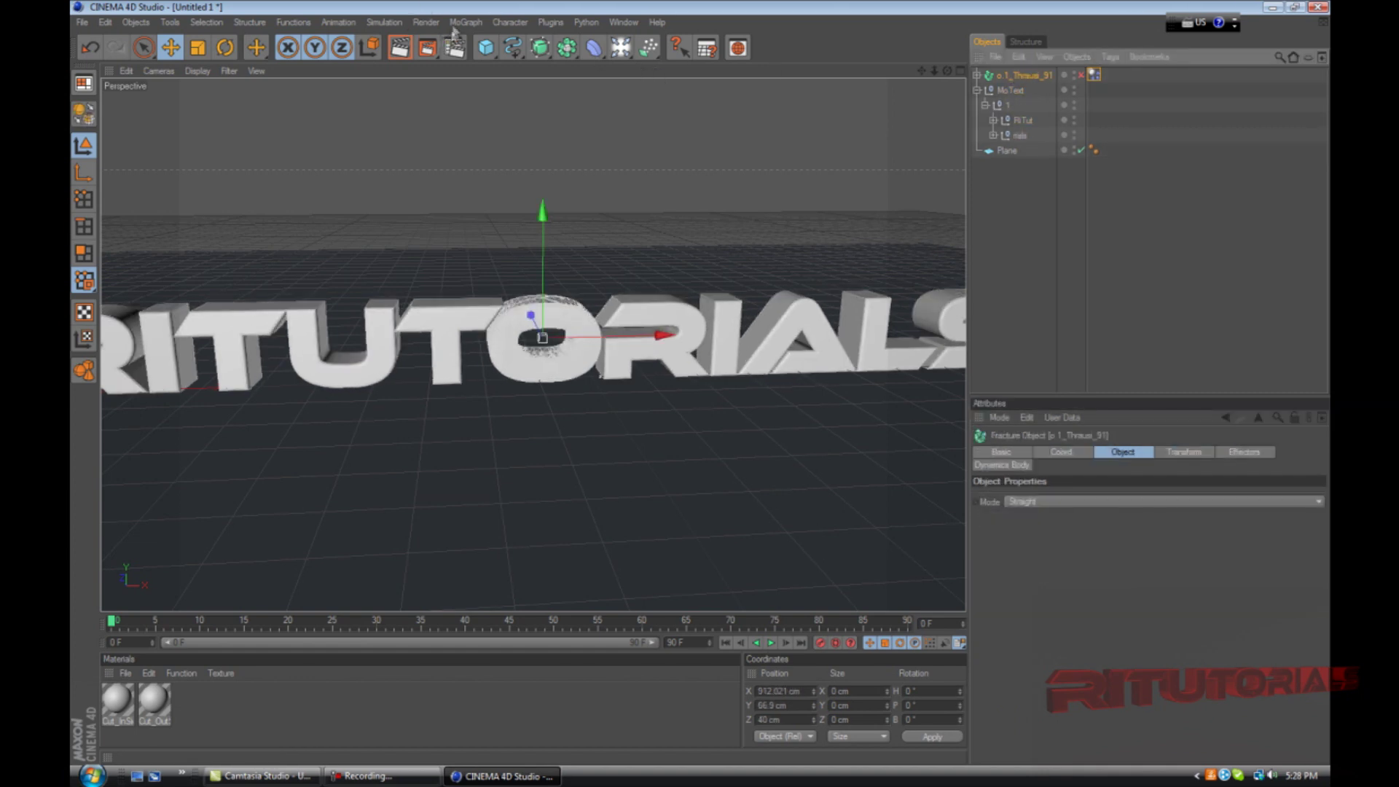
Add a sphere and move it inside the "o", at about X 916 cm, Y 43 cm and Z 42 cm
left_click_drag(486, 49, 609, 67)
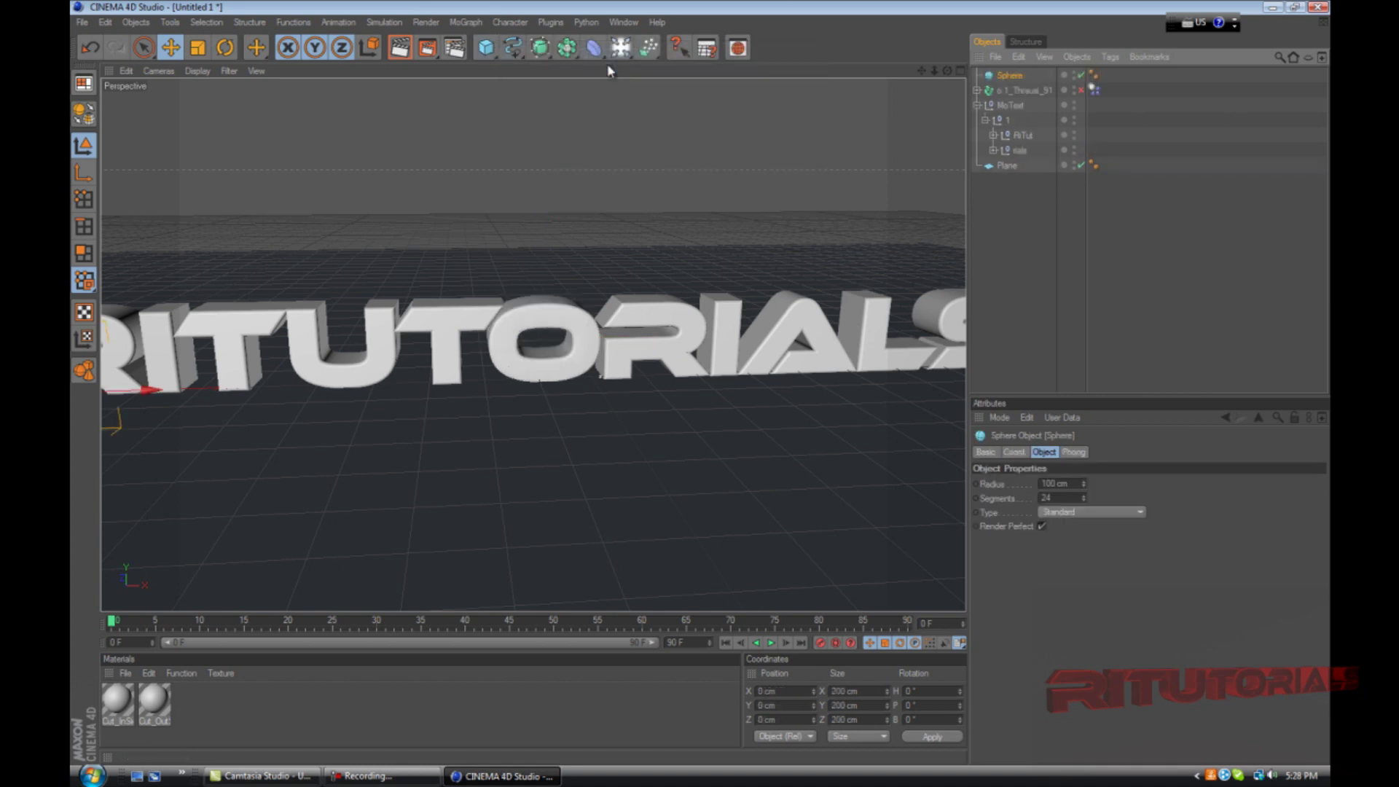
scroll(540, 298, "down", 5)
left_click_drag(389, 366, 462, 311)
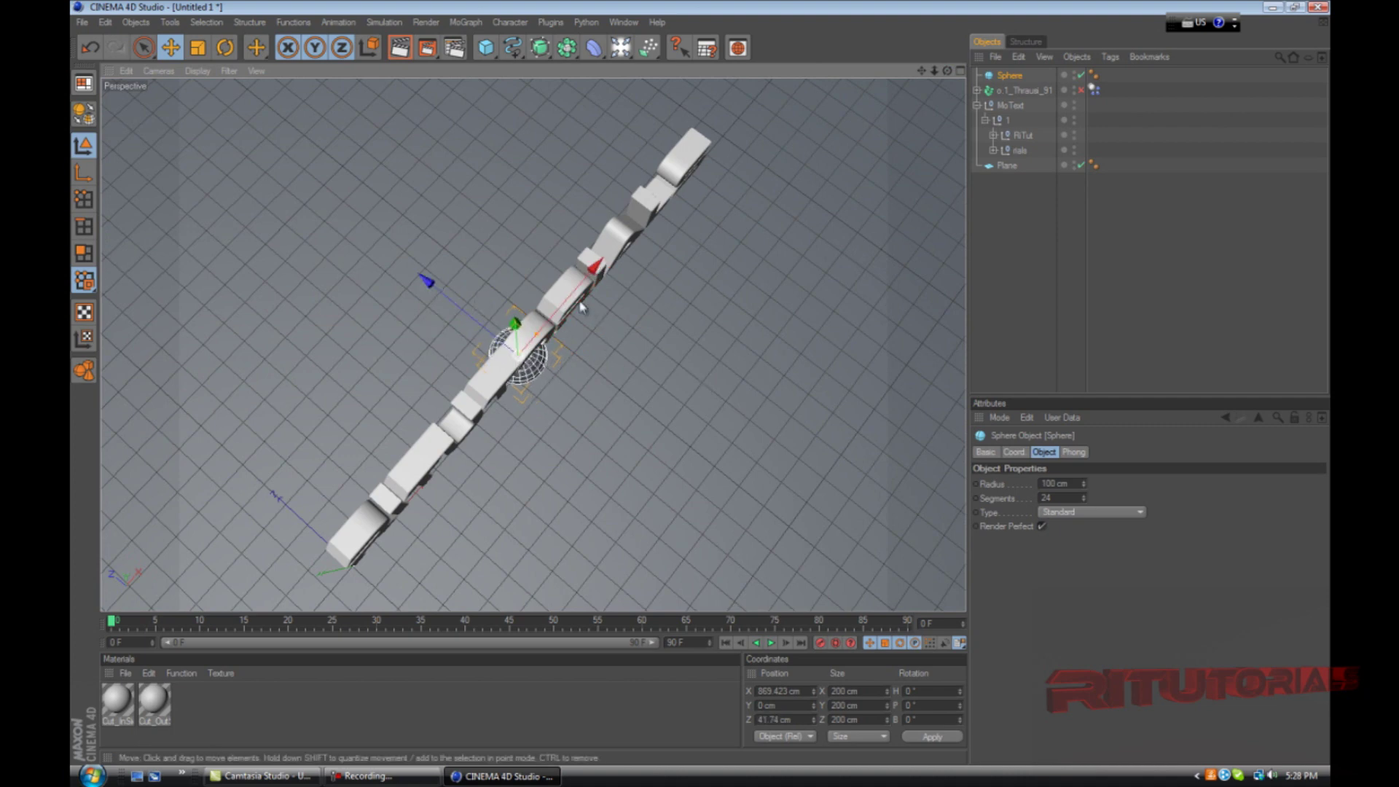
left_click_drag(564, 314, 571, 305)
left_click_drag(715, 396, 704, 389, "alt")
left_click_drag(528, 219, 528, 211)
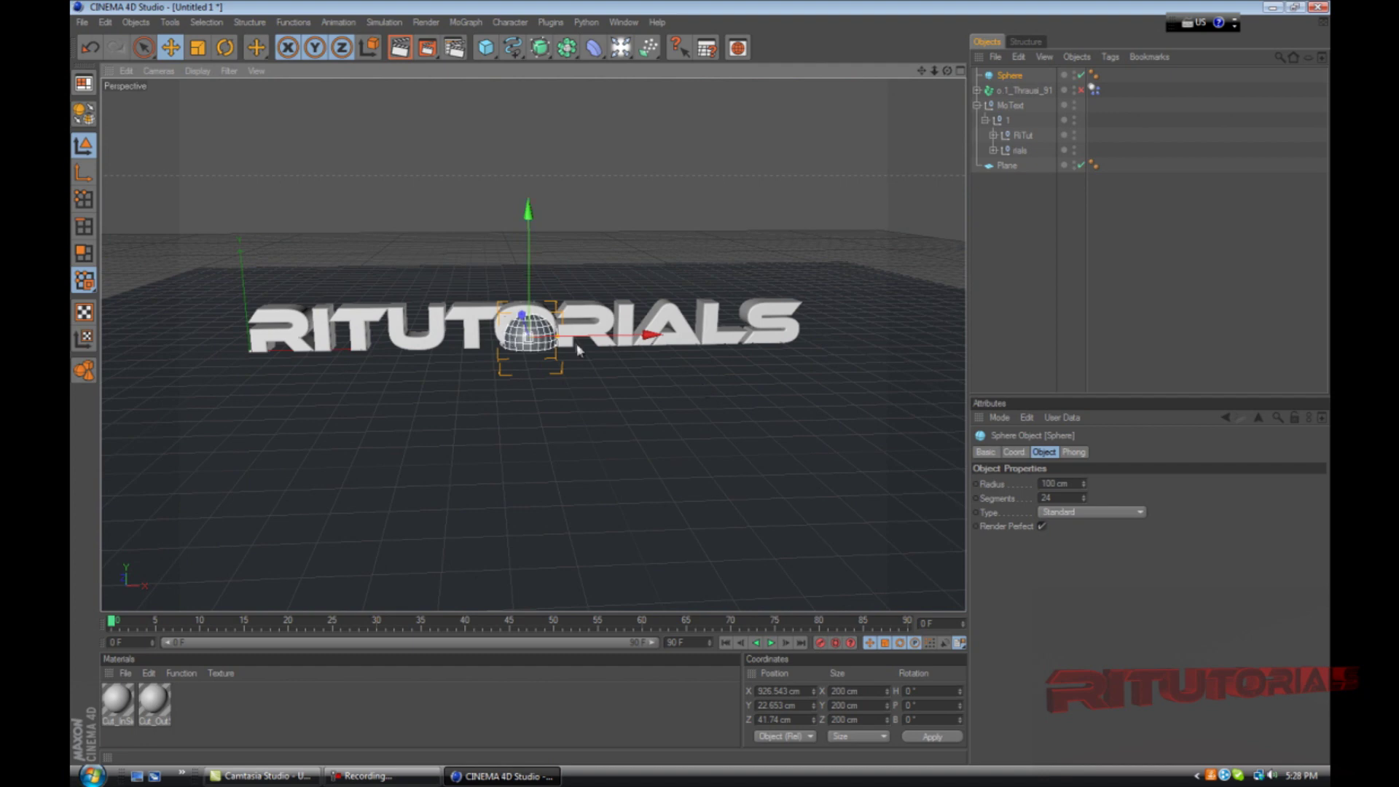
left_click_drag(589, 336, 585, 336)
left_click_drag(526, 248, 526, 242)
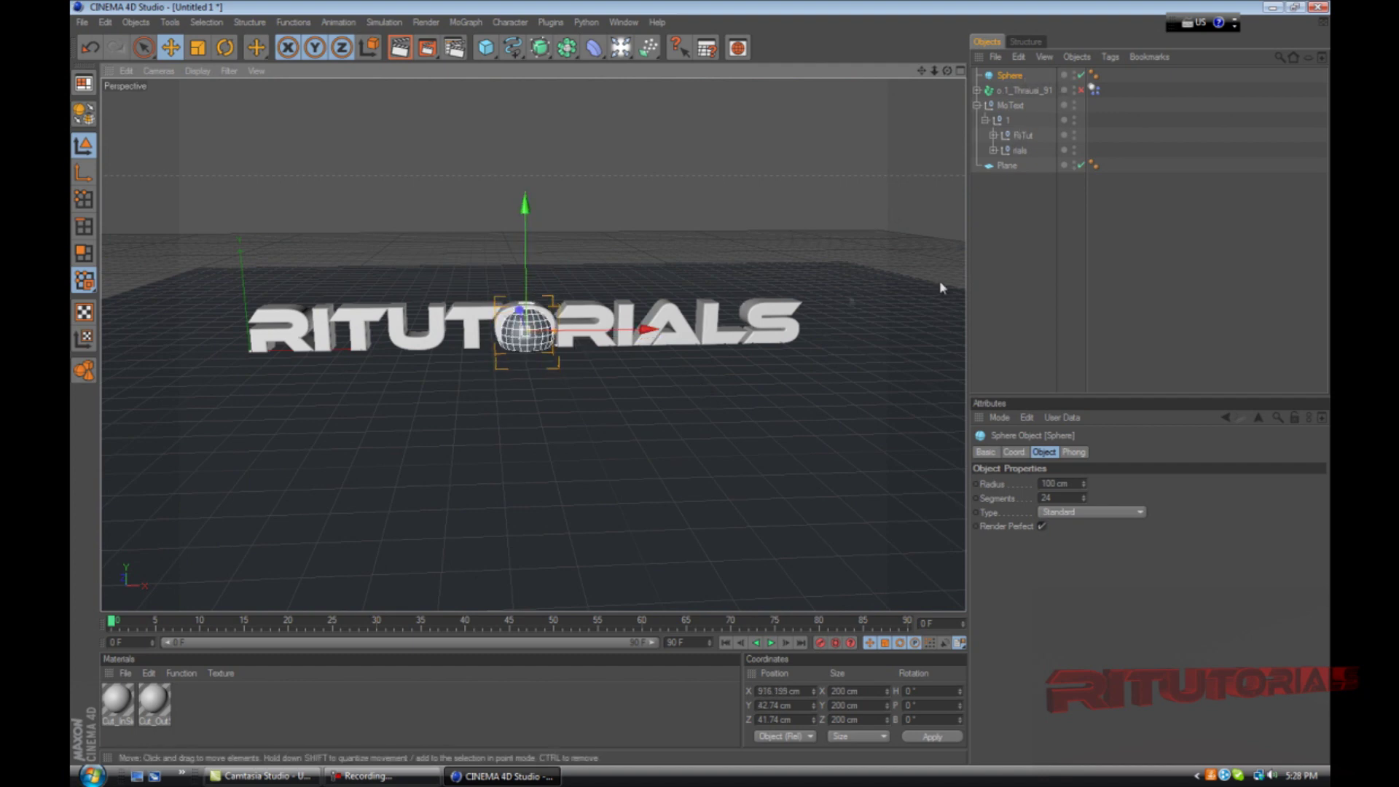
right_click(1009, 81)
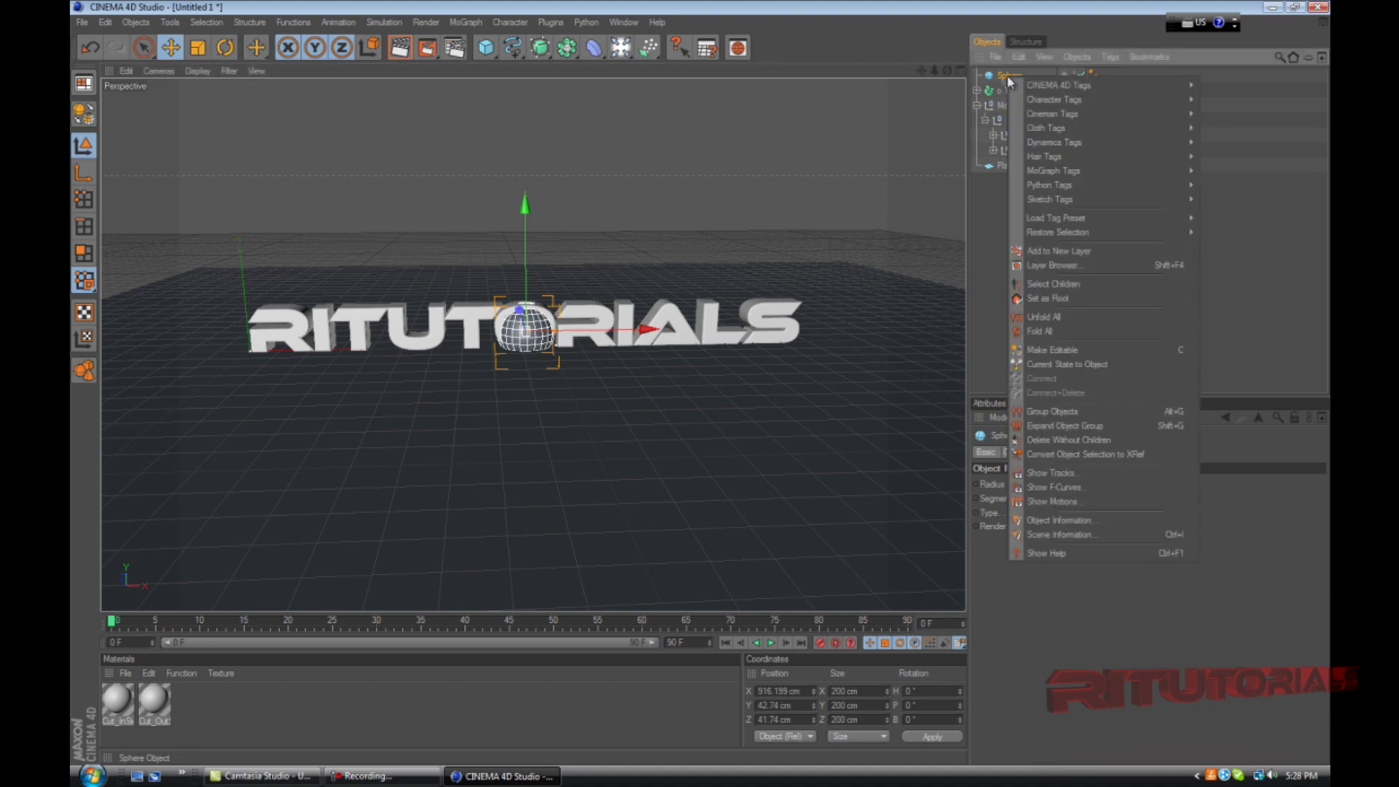
left_click(999, 79)
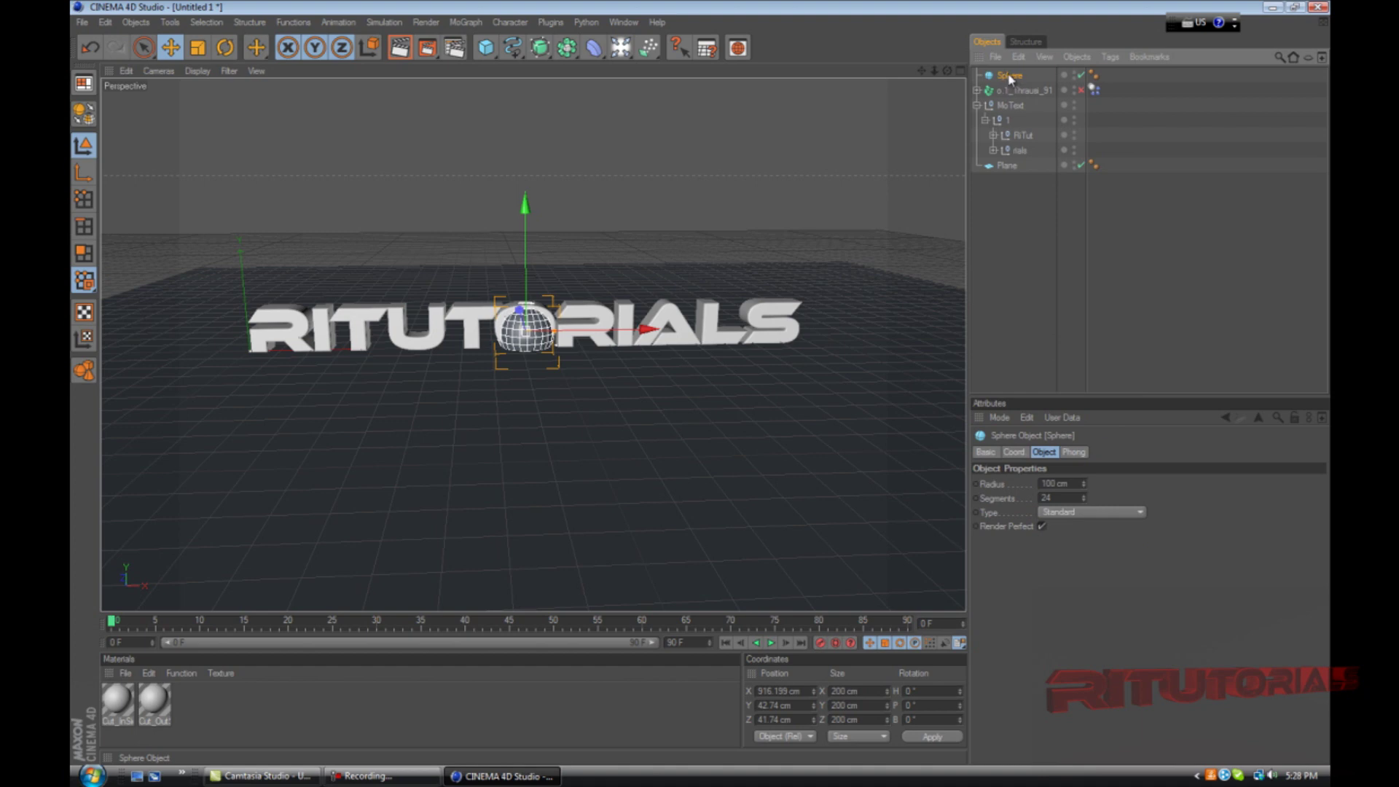
right_click(1010, 80)
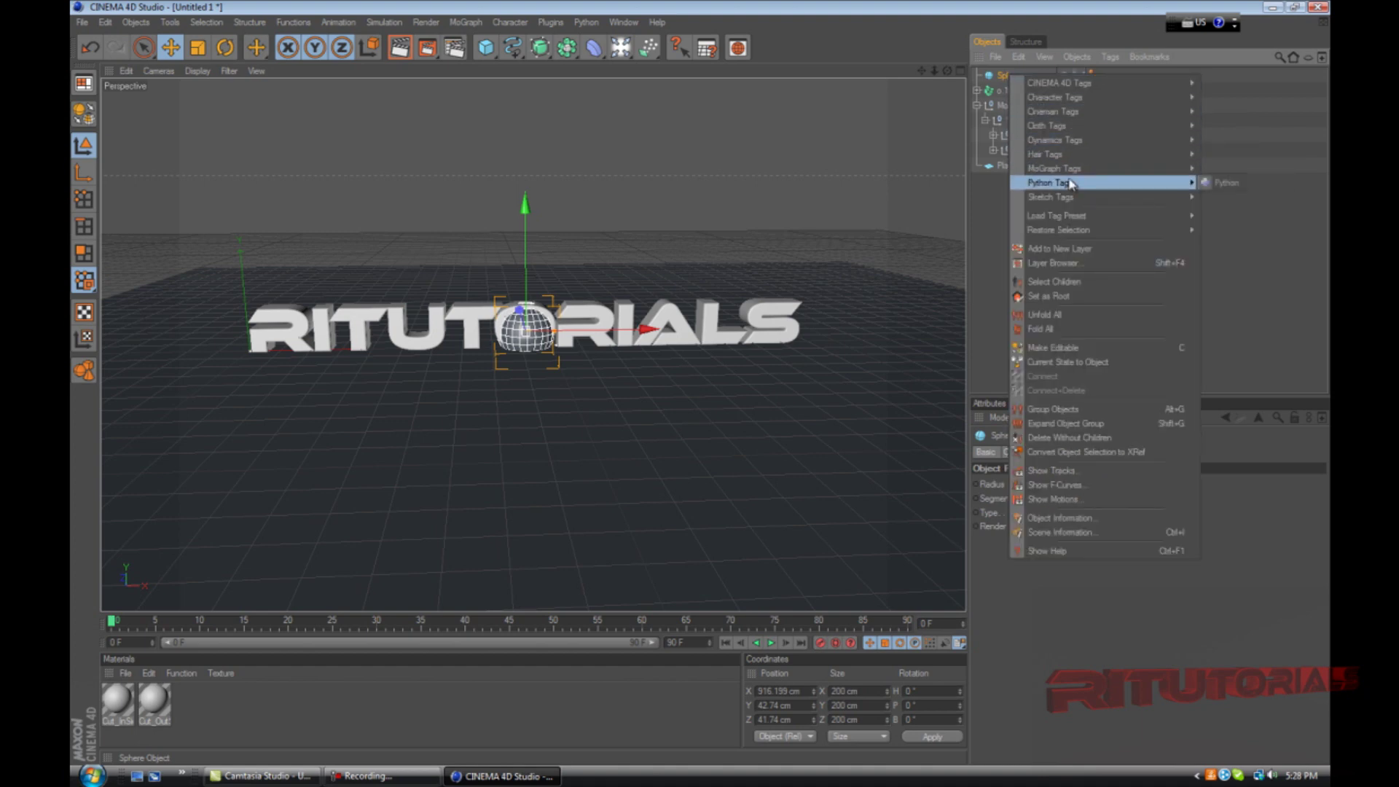
mouse_move(1070, 175)
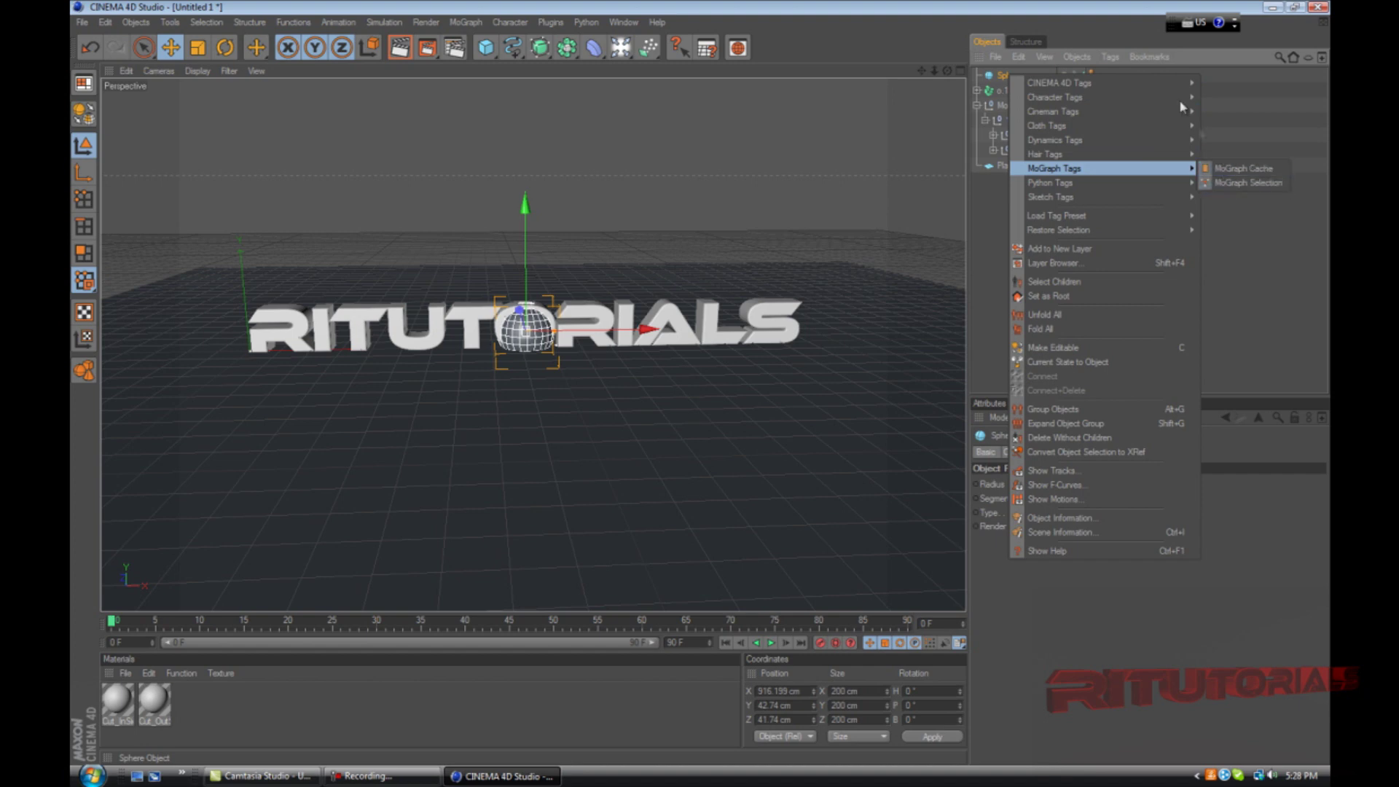
mouse_move(1144, 146)
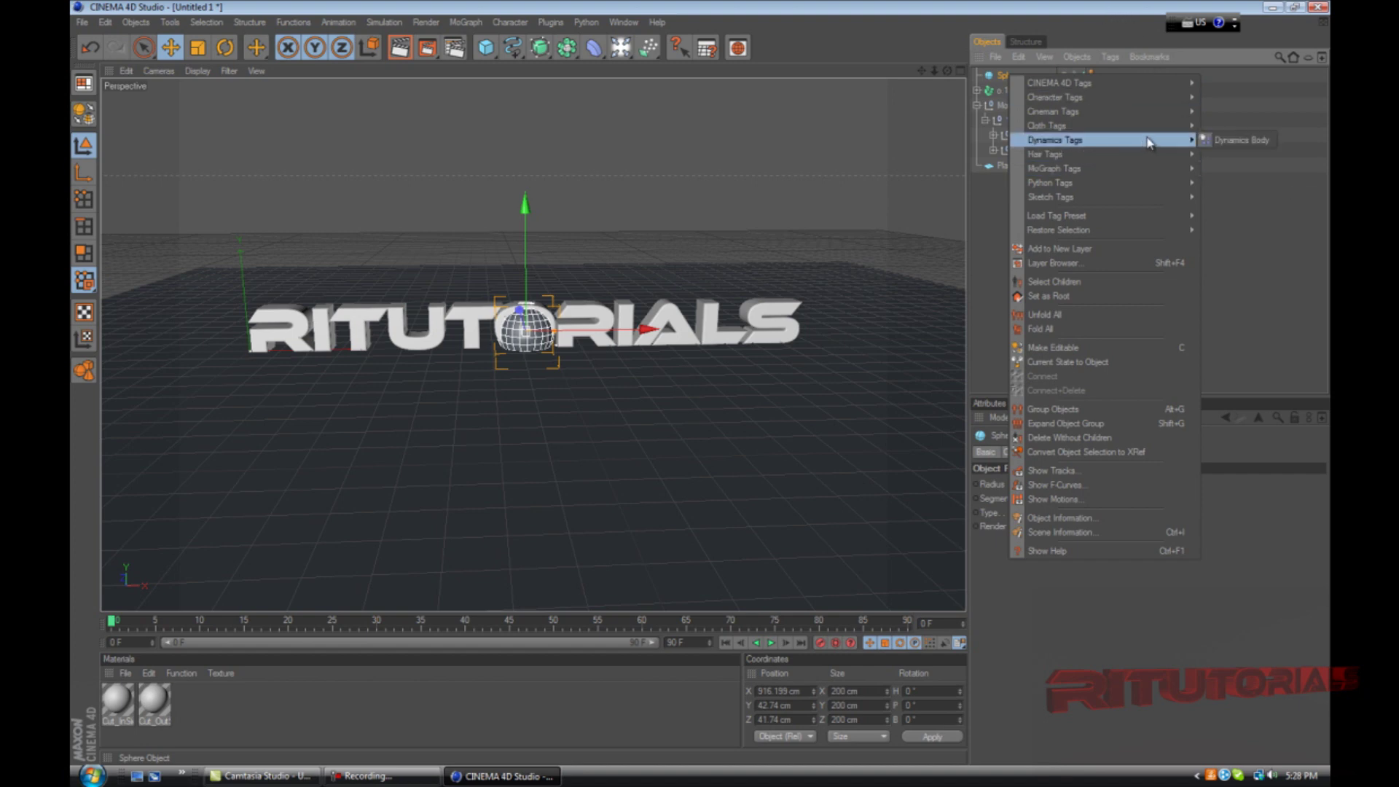
left_click(1034, 7)
right_click(1018, 79)
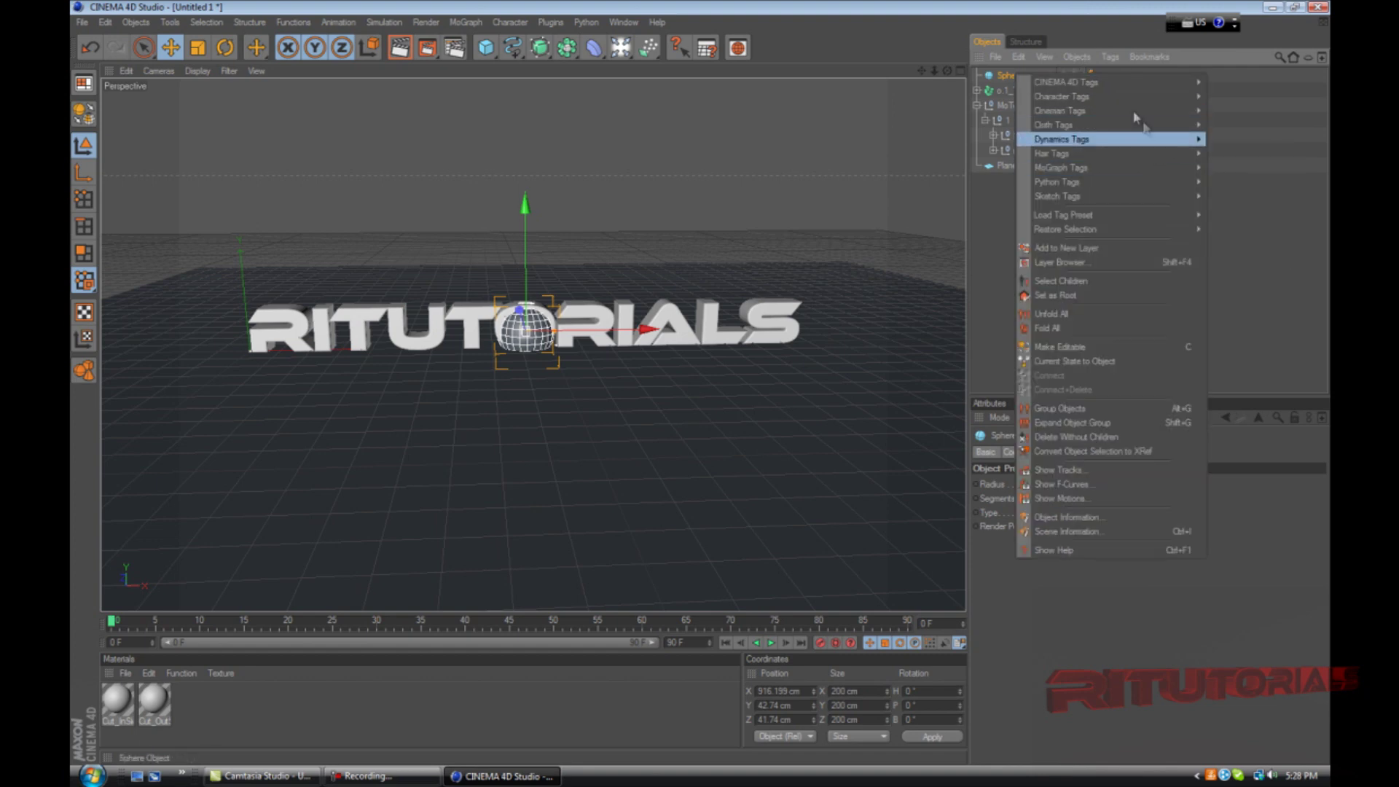
left_click(779, 13)
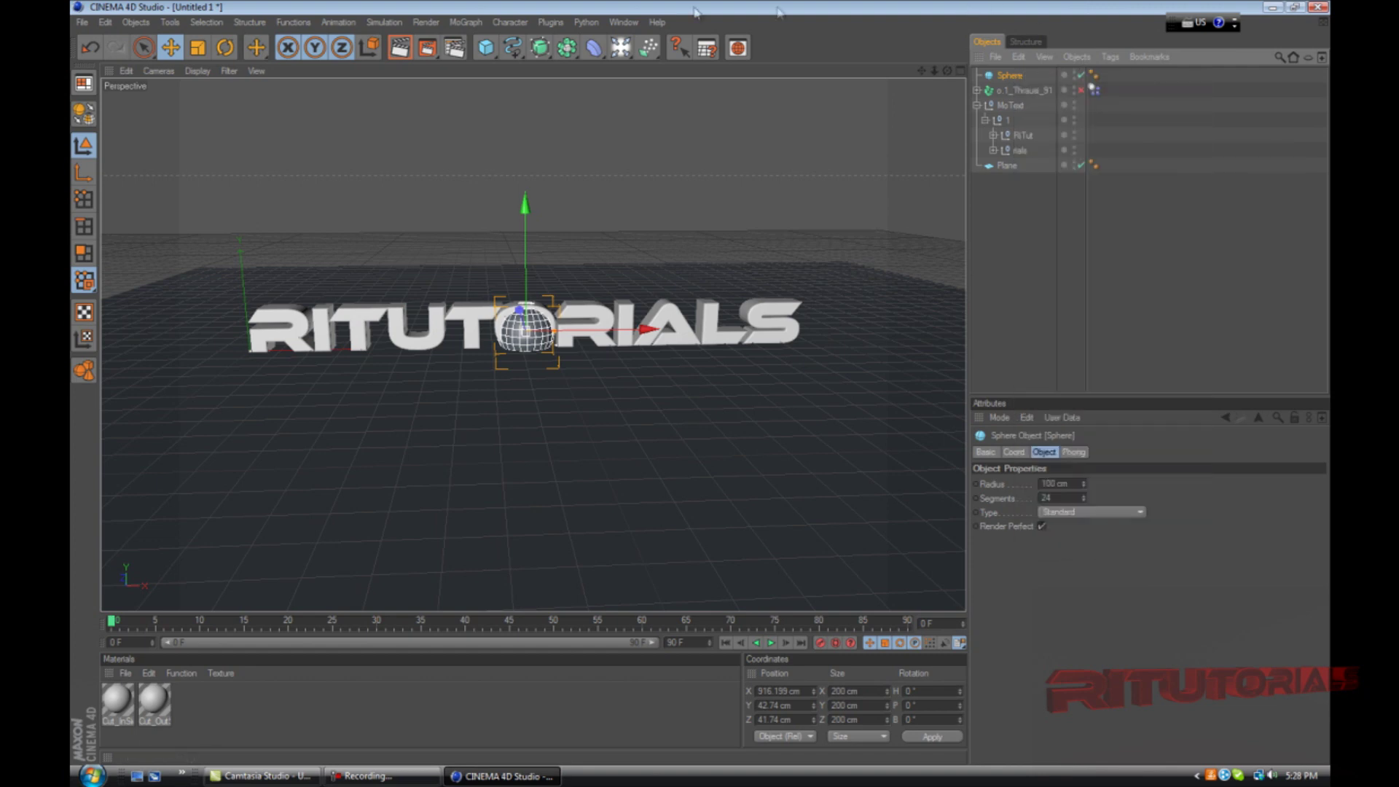
Make the sphere a dynamics rigid body with its trigger kept at Immediately
left_click(383, 23)
mouse_move(393, 58)
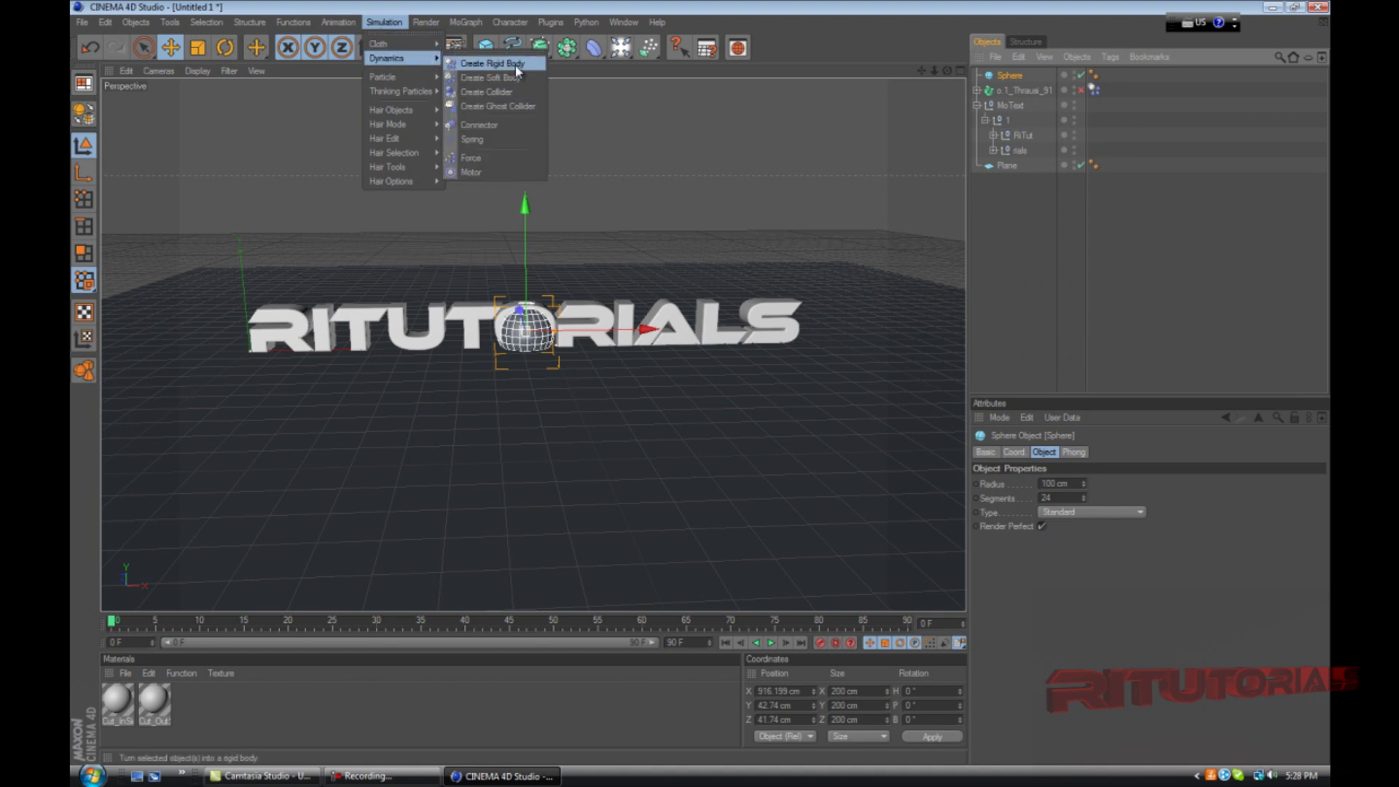
left_click(492, 64)
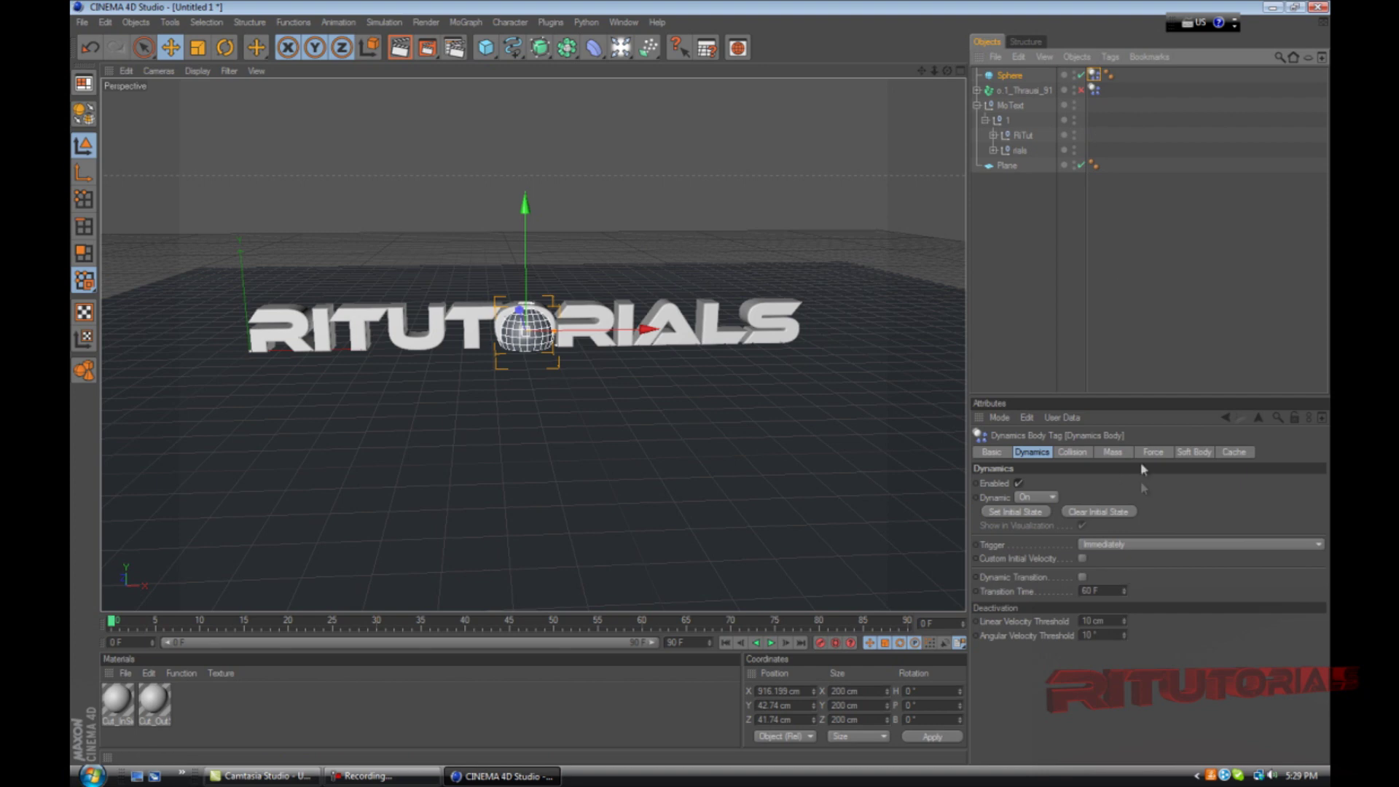
left_click(1112, 546)
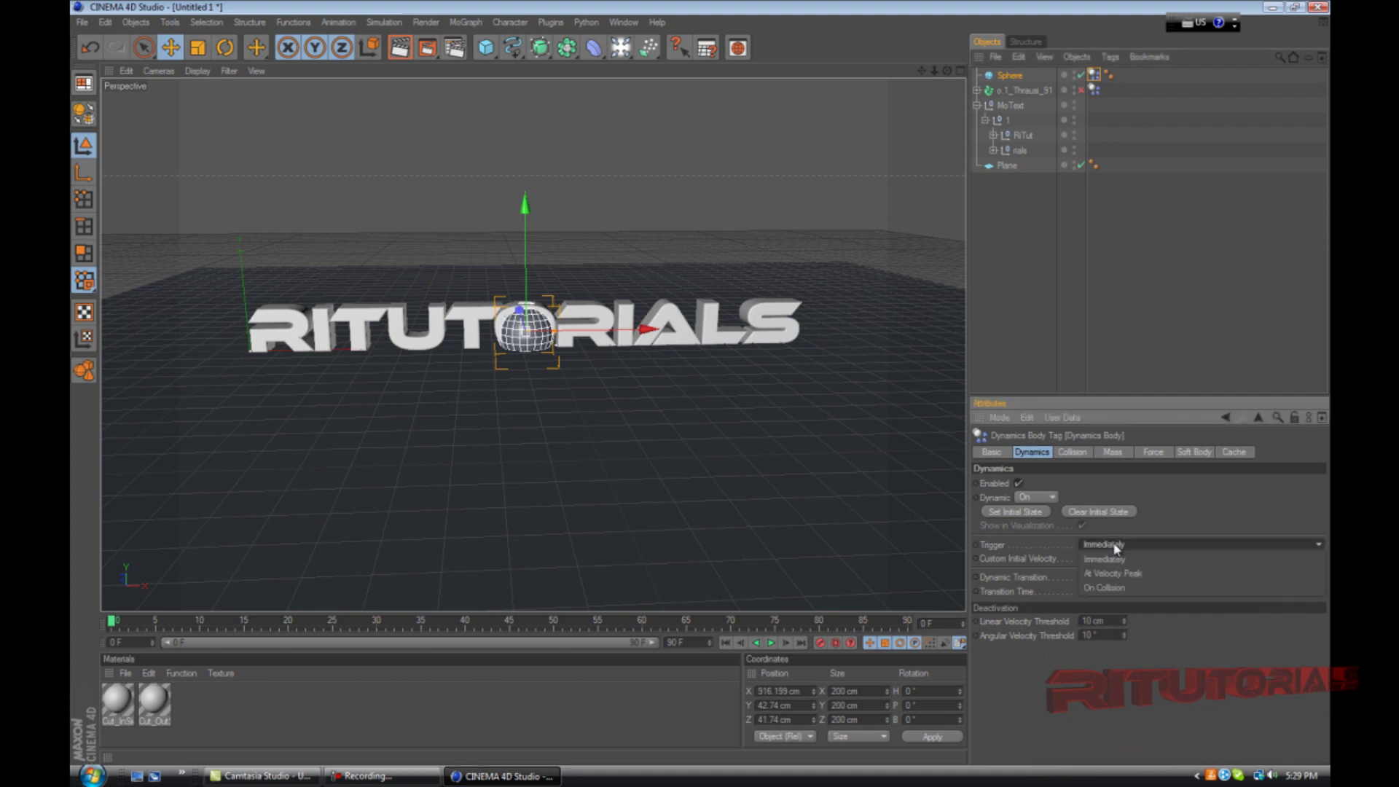
left_click(1115, 548)
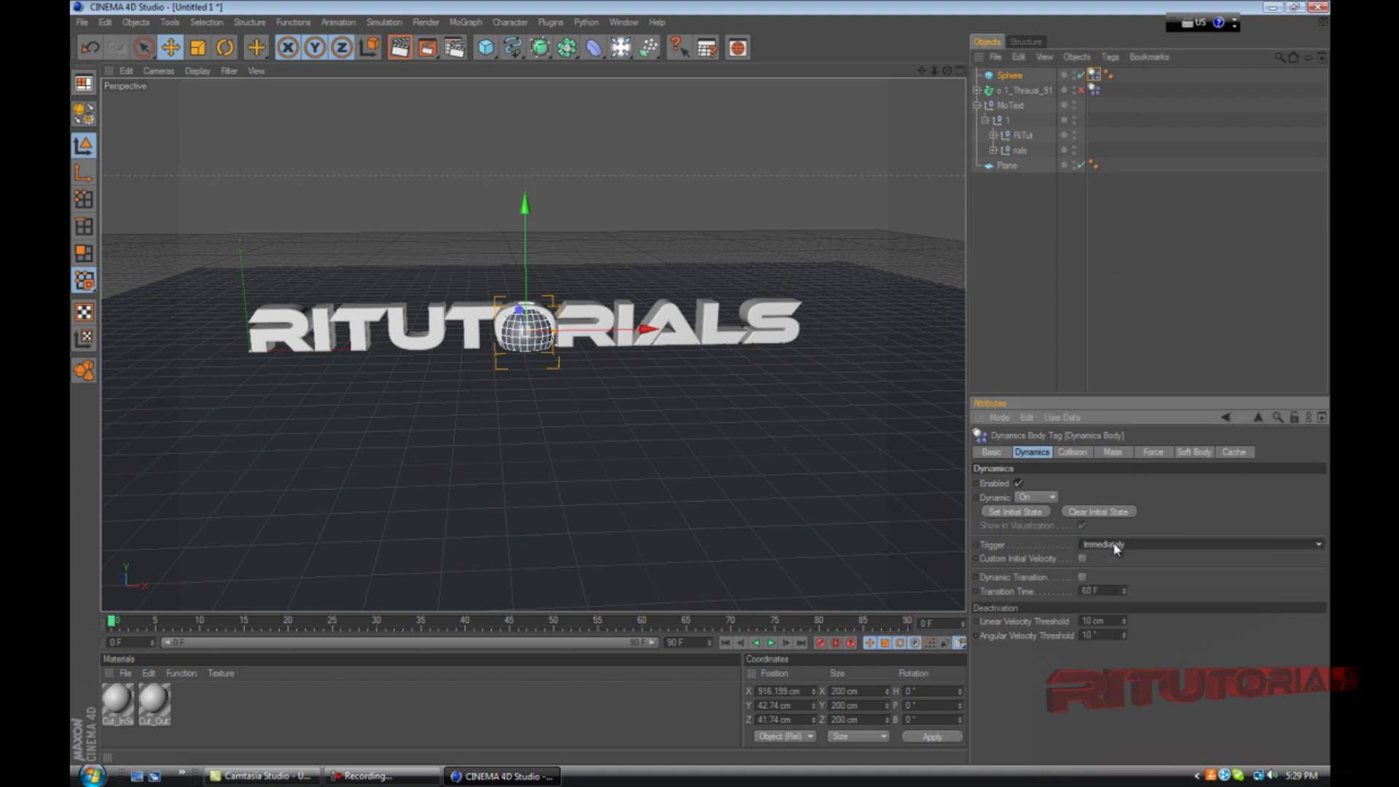
Play the simulation twice to check how the sphere breaks the "o" apart, returning to frame 0 each time
left_click(771, 644)
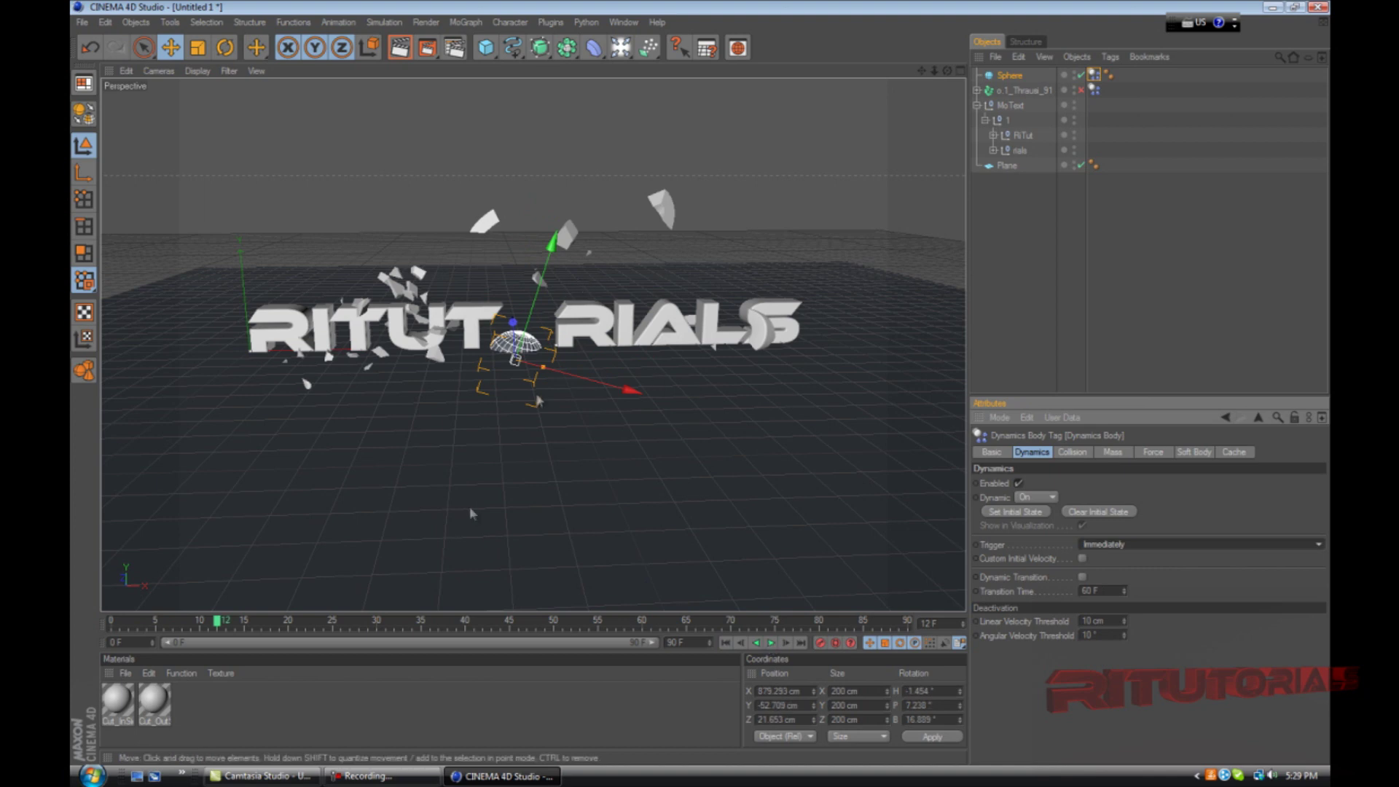
key("shift+f")
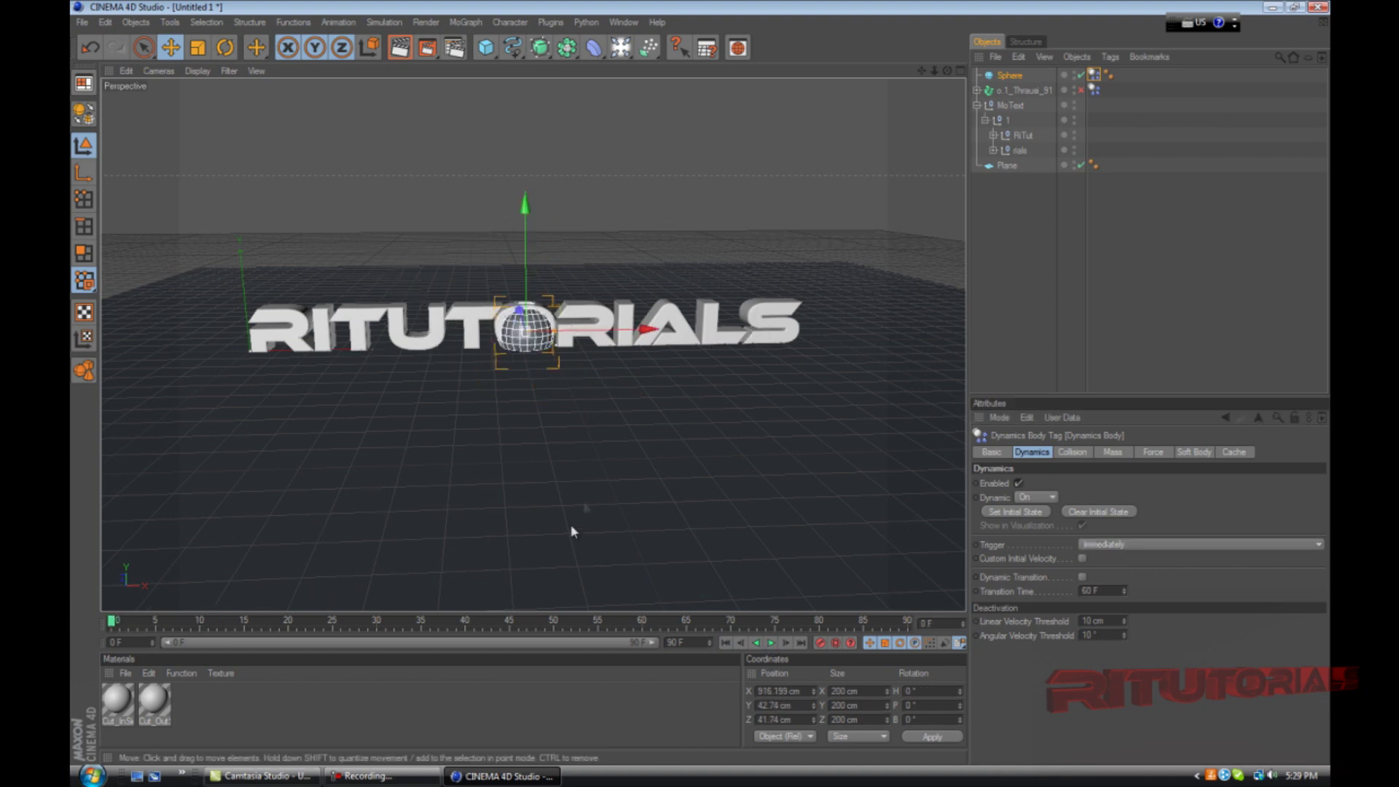
left_click(771, 644)
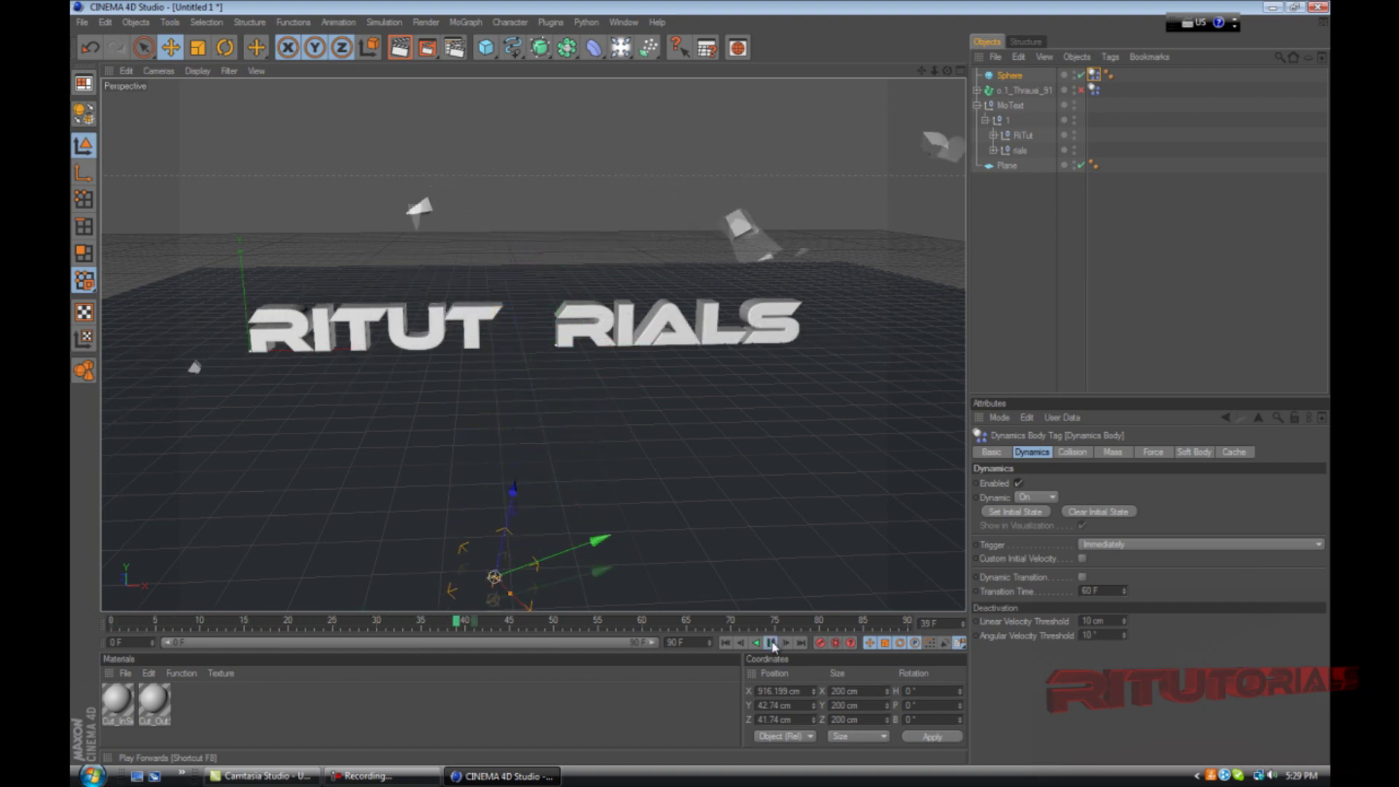
left_click(774, 645)
left_click_drag(496, 623, 70, 492)
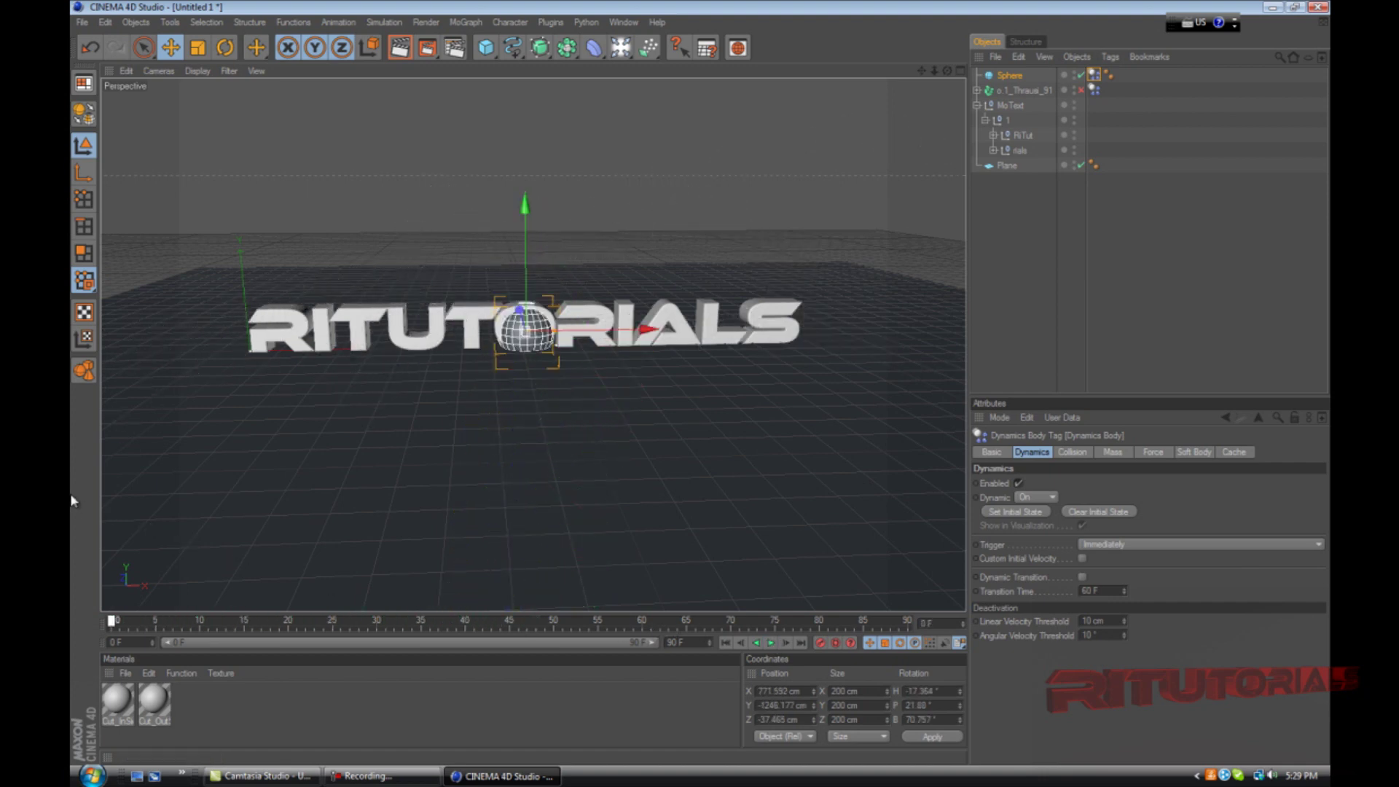
Turn the floor plane into a dynamics collider
left_click(550, 513)
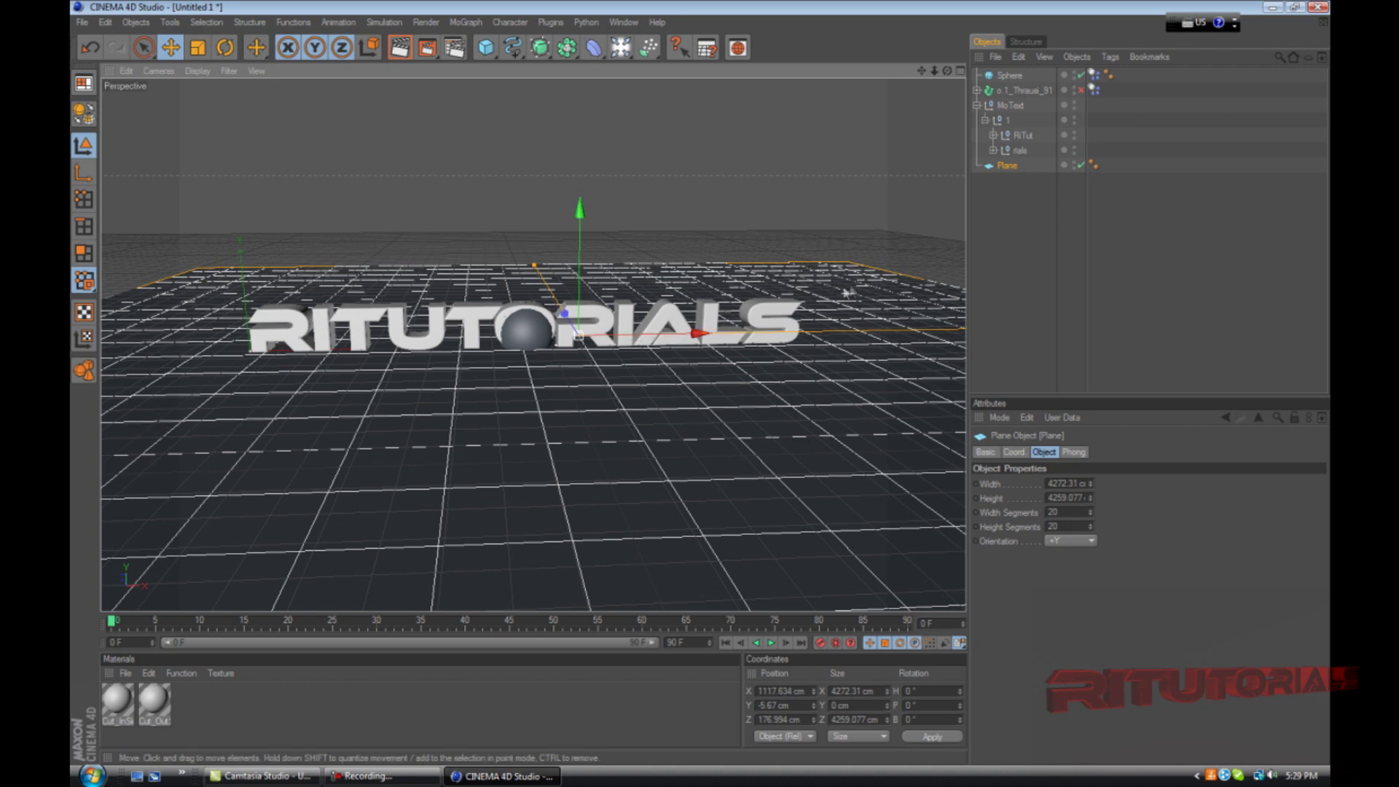
left_click(384, 22)
mouse_move(394, 65)
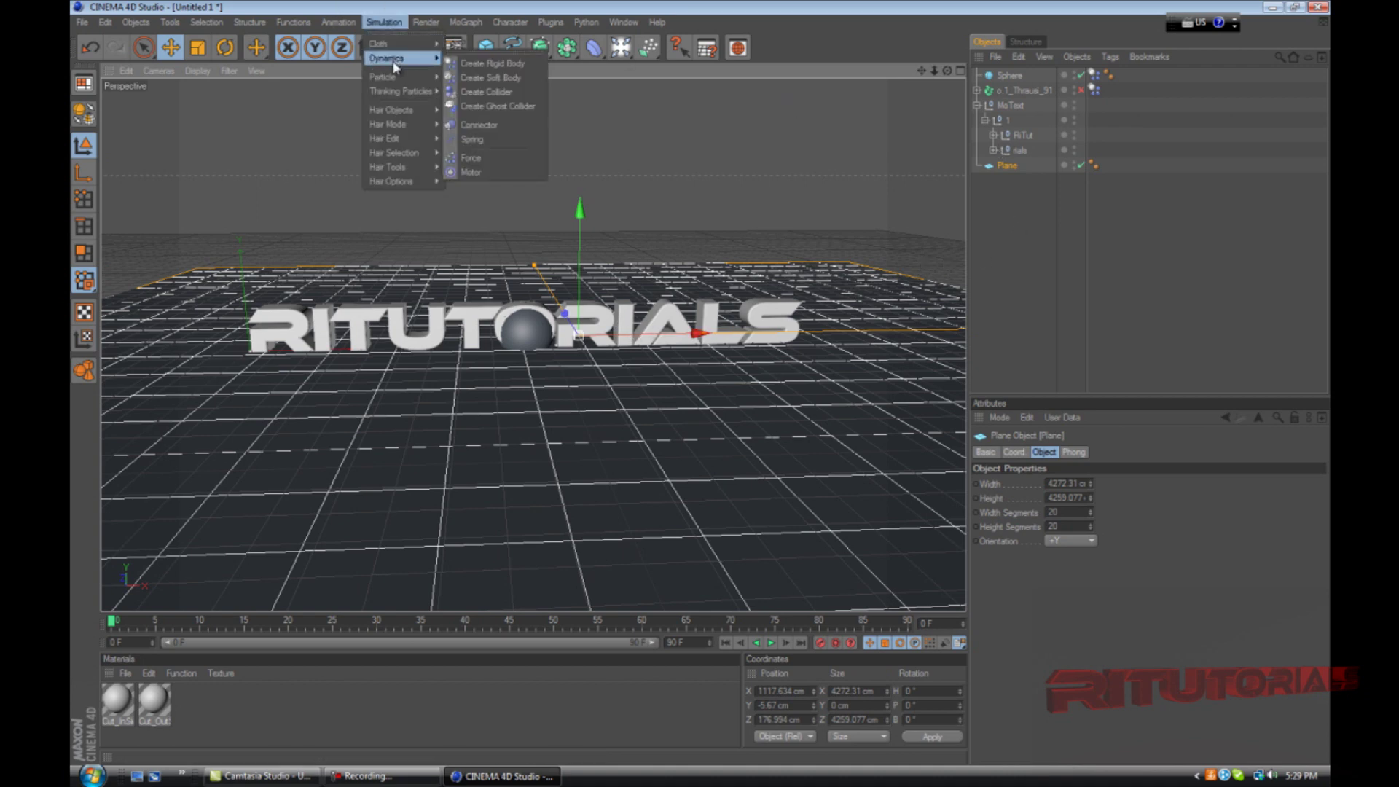
left_click(487, 91)
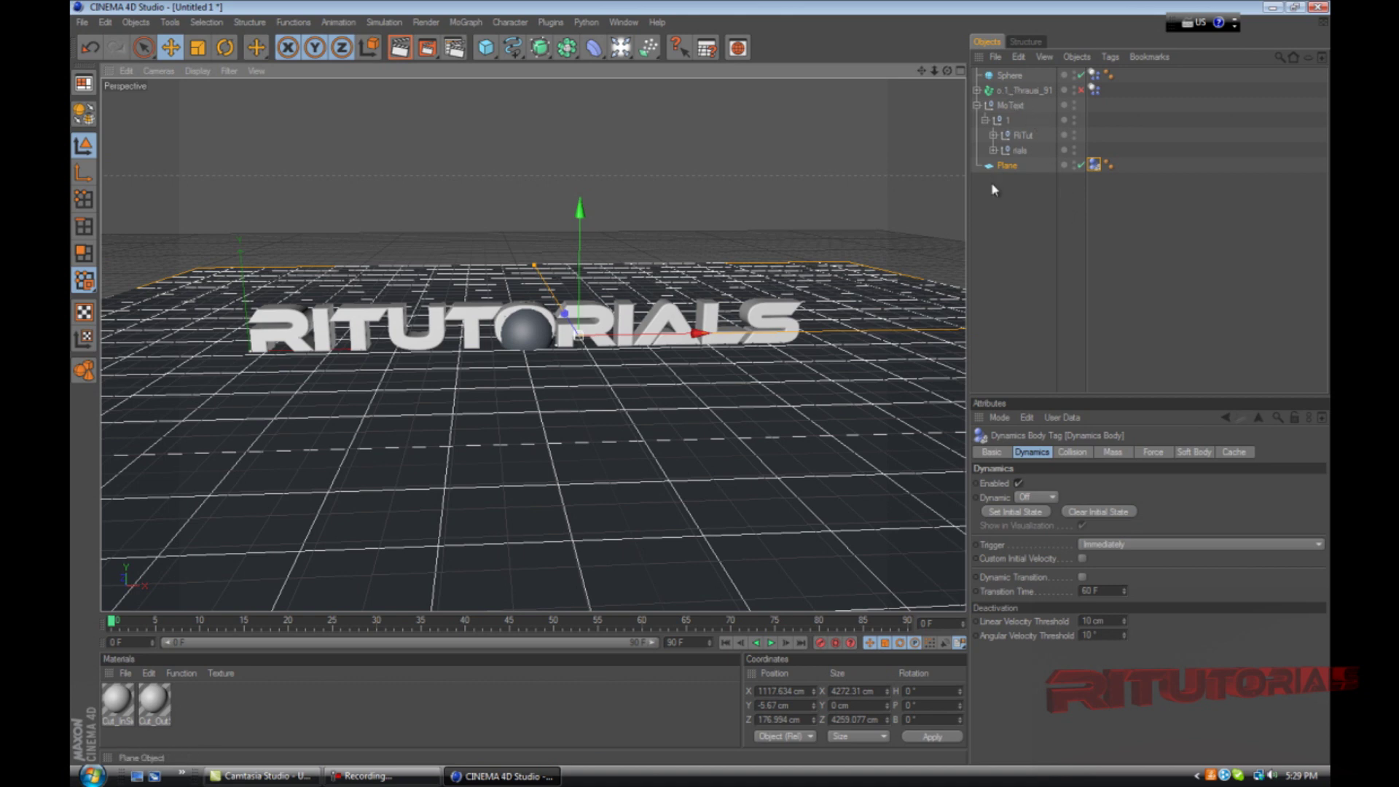
right_click(1001, 165)
mouse_move(1071, 261)
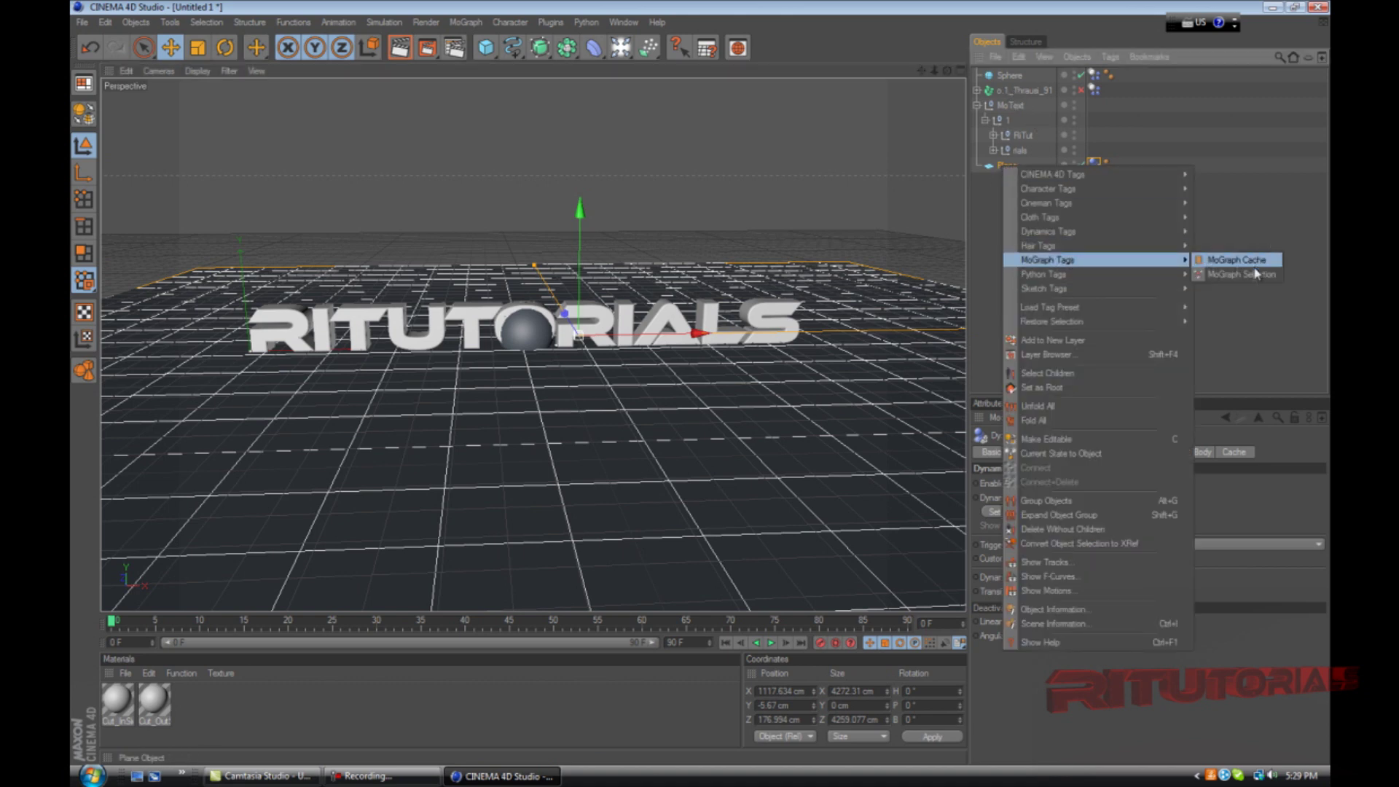
left_click(991, 6)
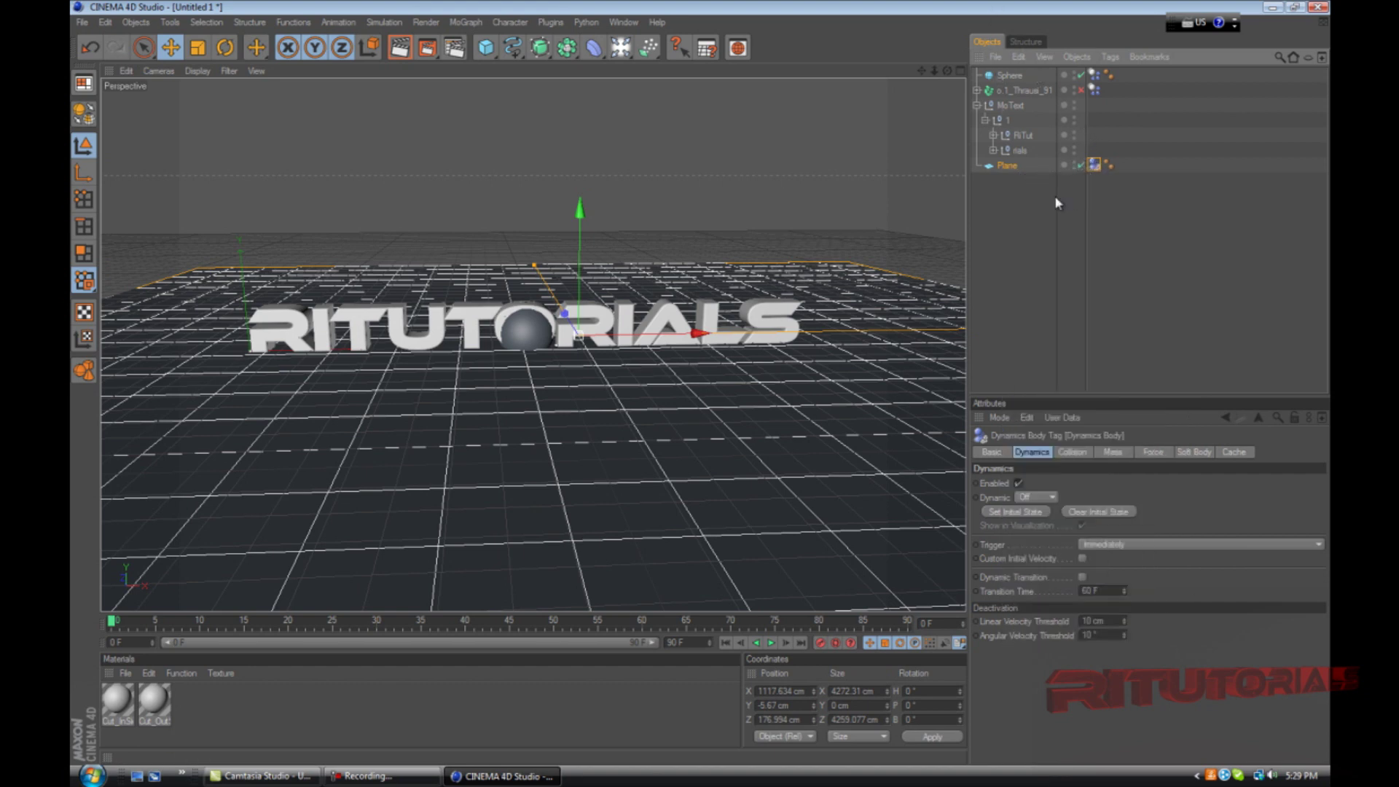
Check the plane's Dynamics Body tag and play the simulation against the floor, returning to frame 0
left_click(1016, 166)
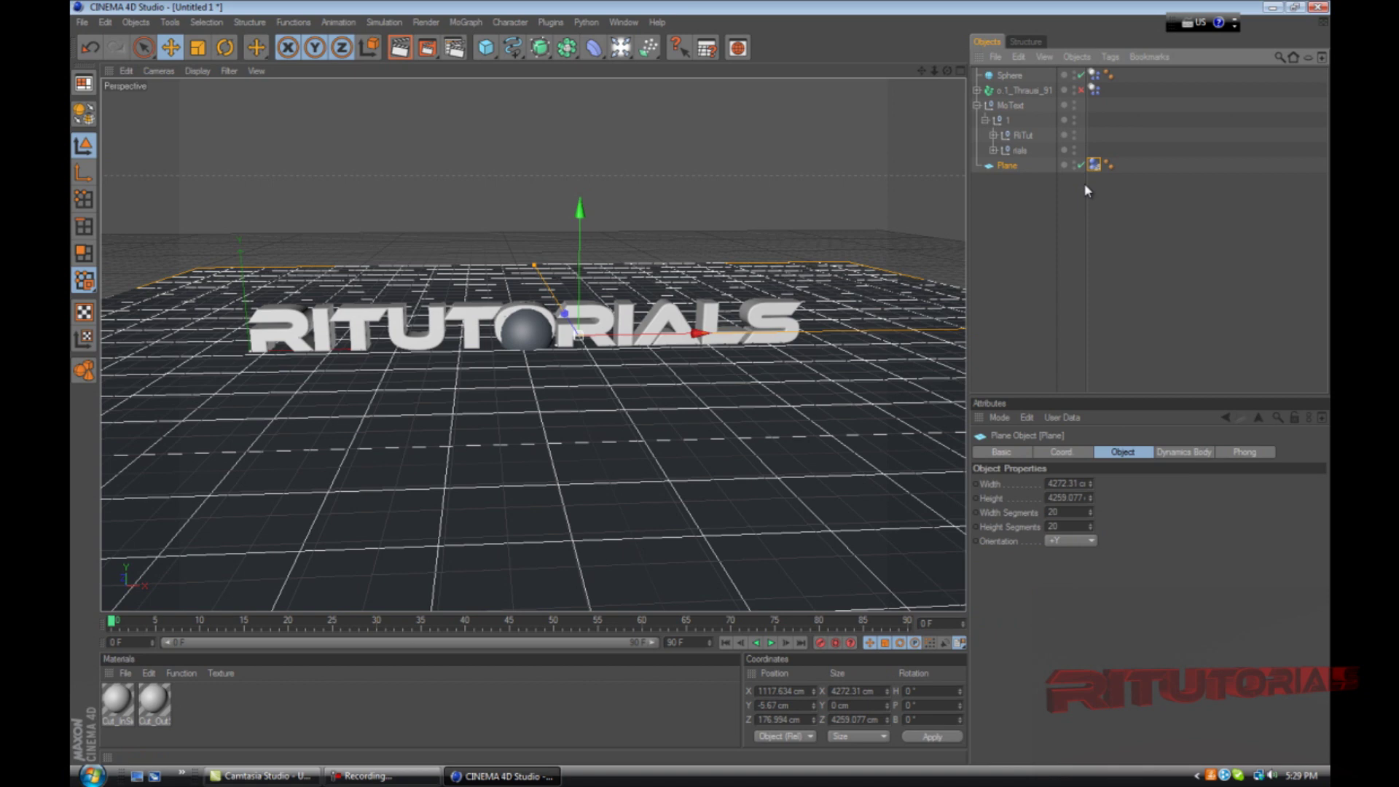
left_click(1094, 165)
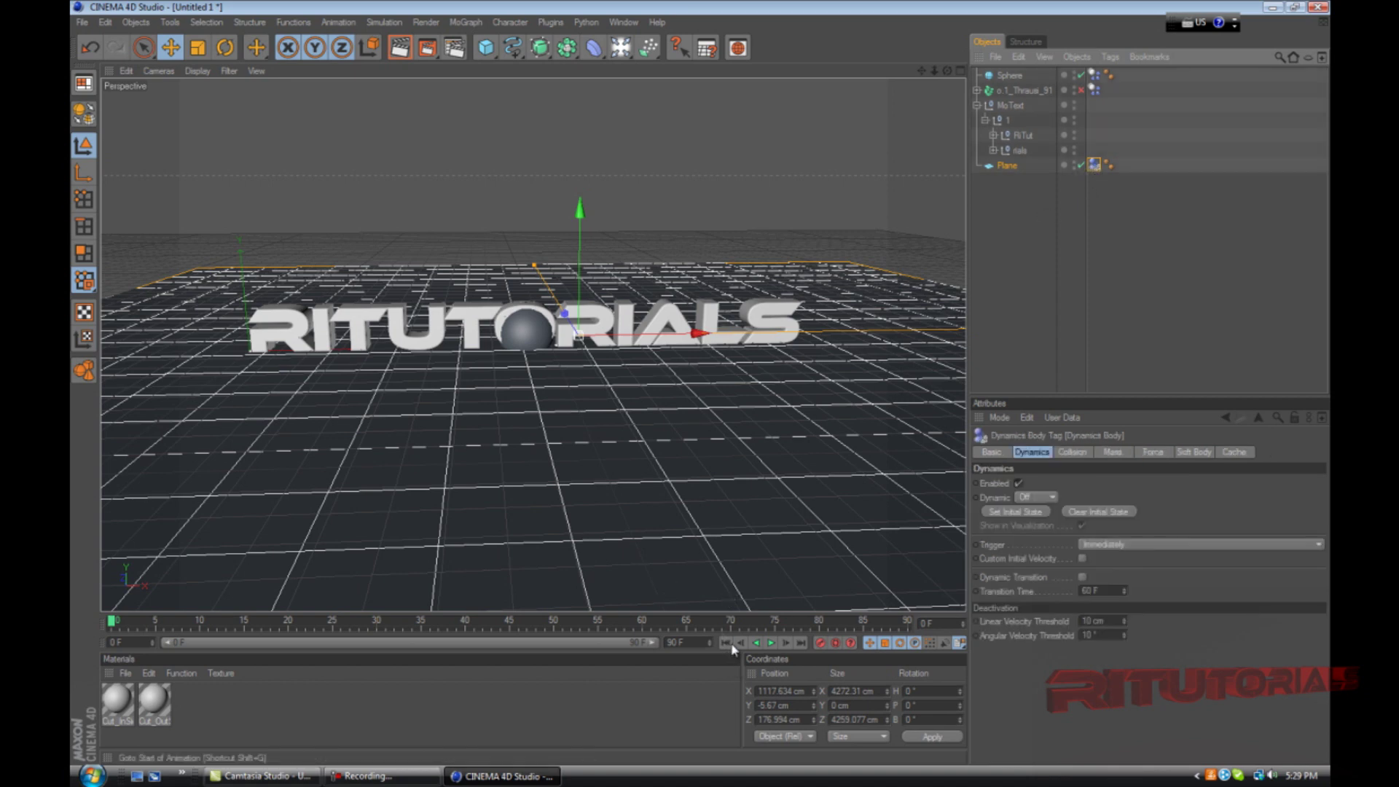
left_click(771, 643)
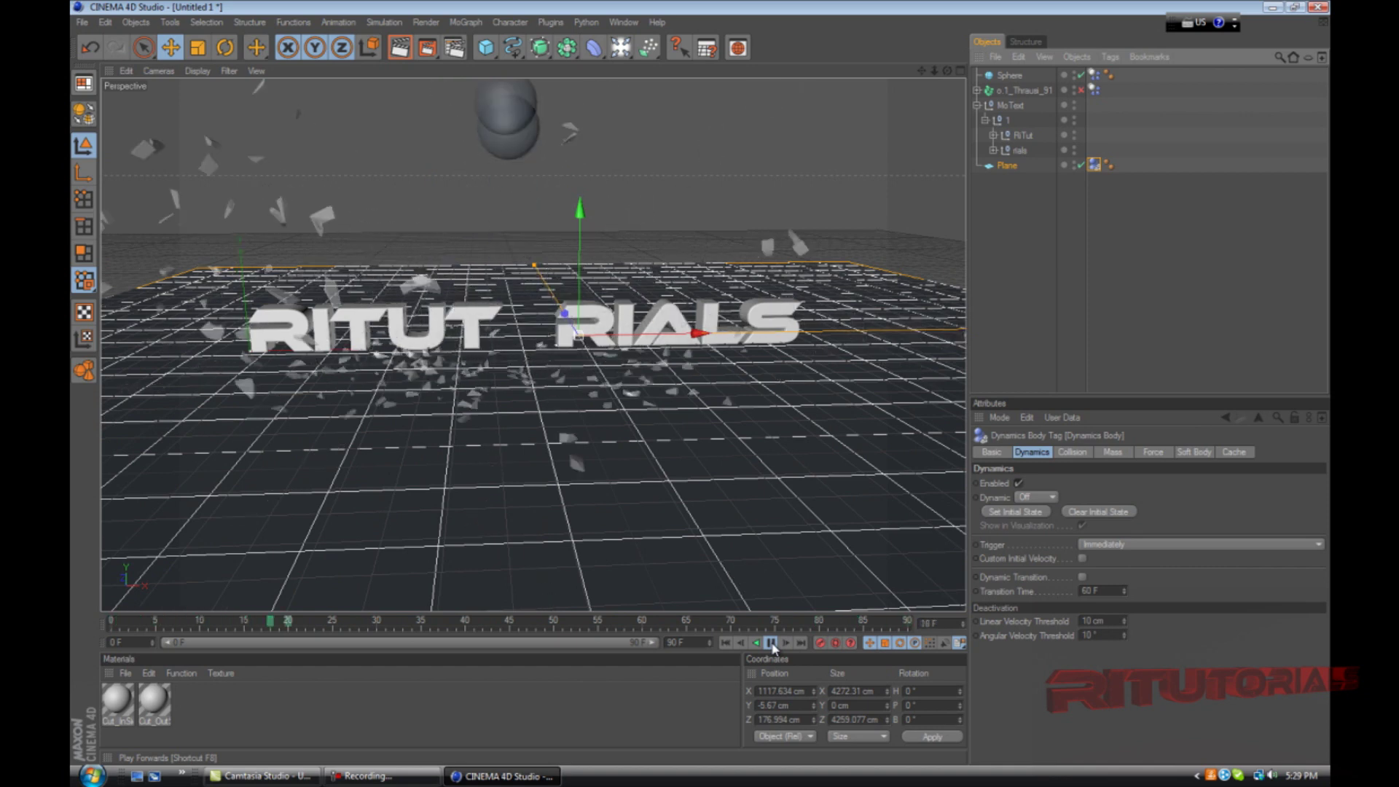
left_click(770, 643)
left_click_drag(370, 622, 112, 621)
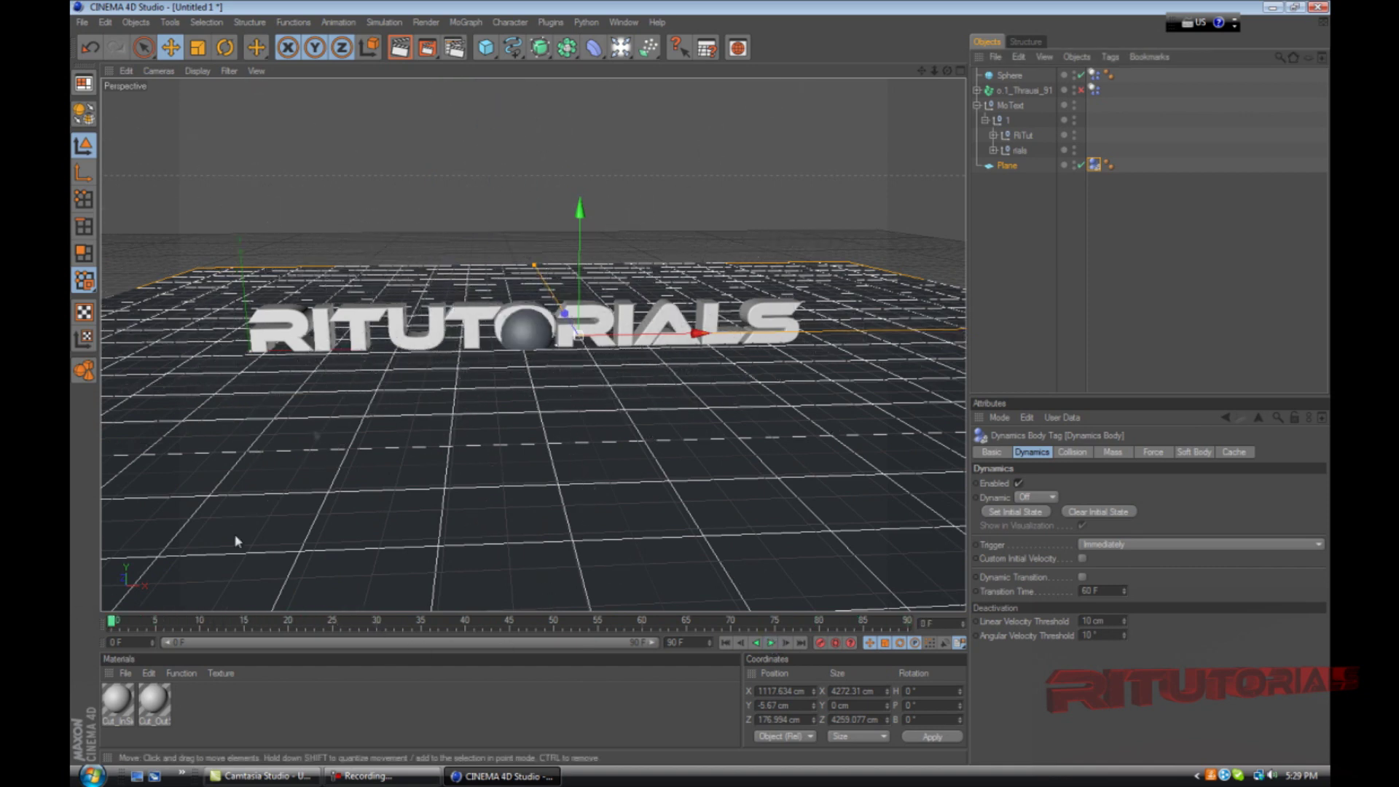
Raise the sphere to about Y 90 cm and test the simulation, returning to frame 0
left_click(522, 335)
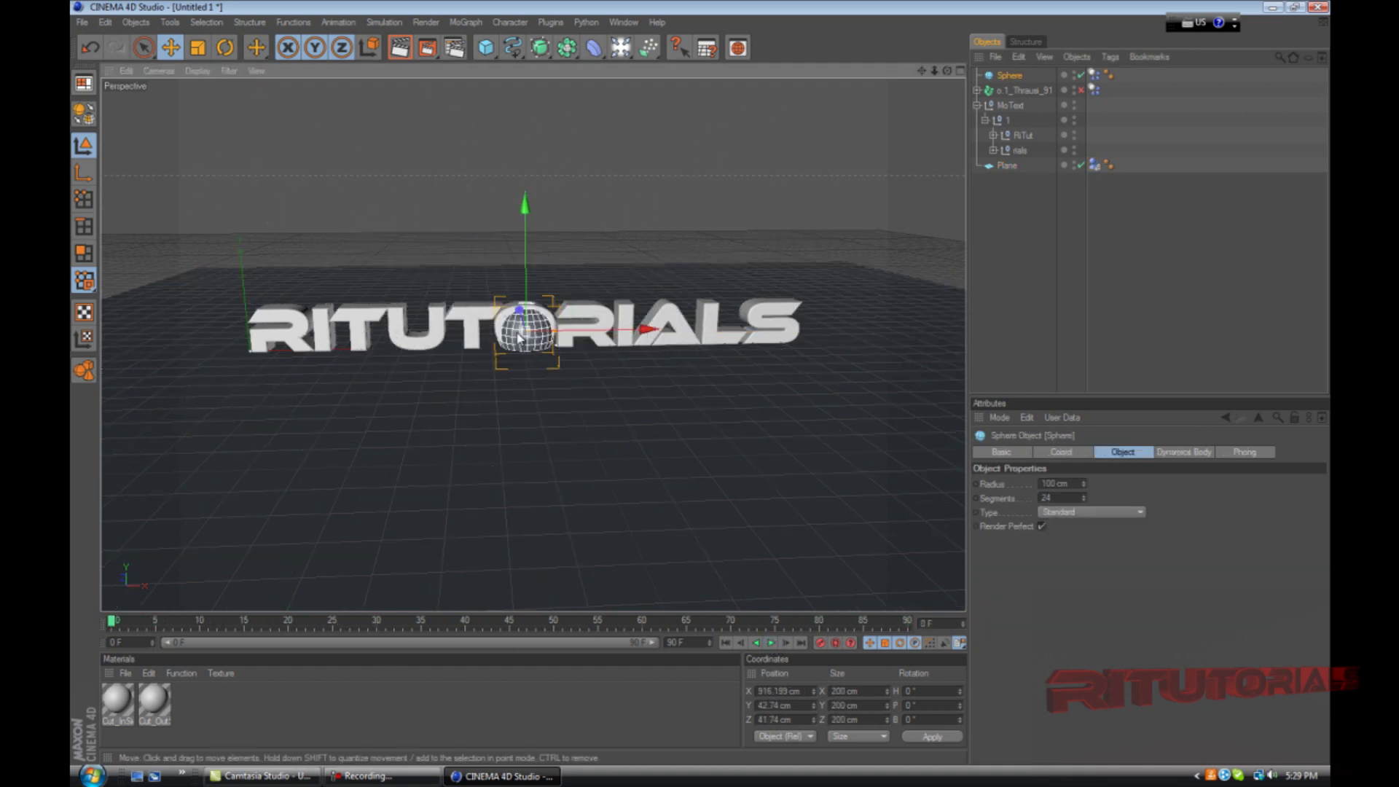
left_click_drag(525, 291, 703, 390)
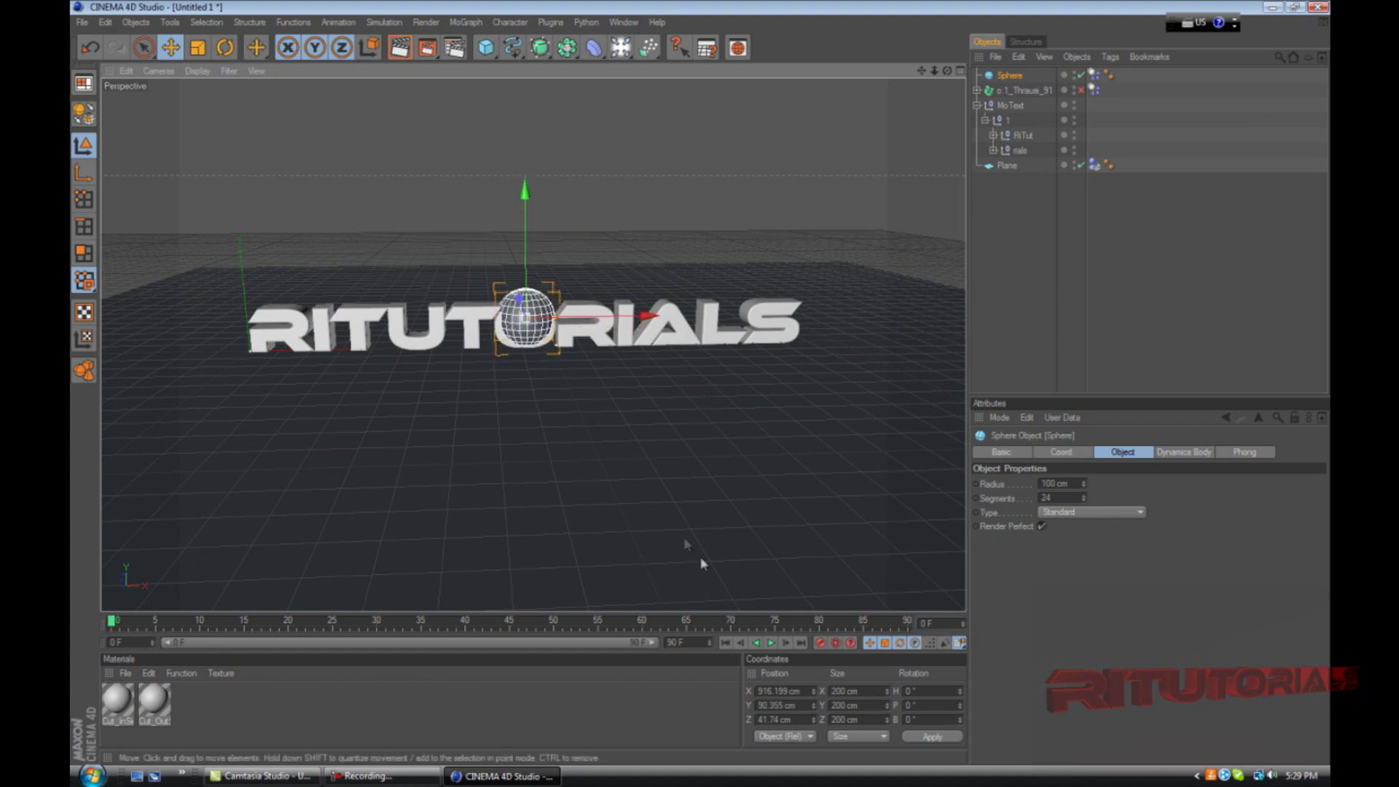
left_click(771, 643)
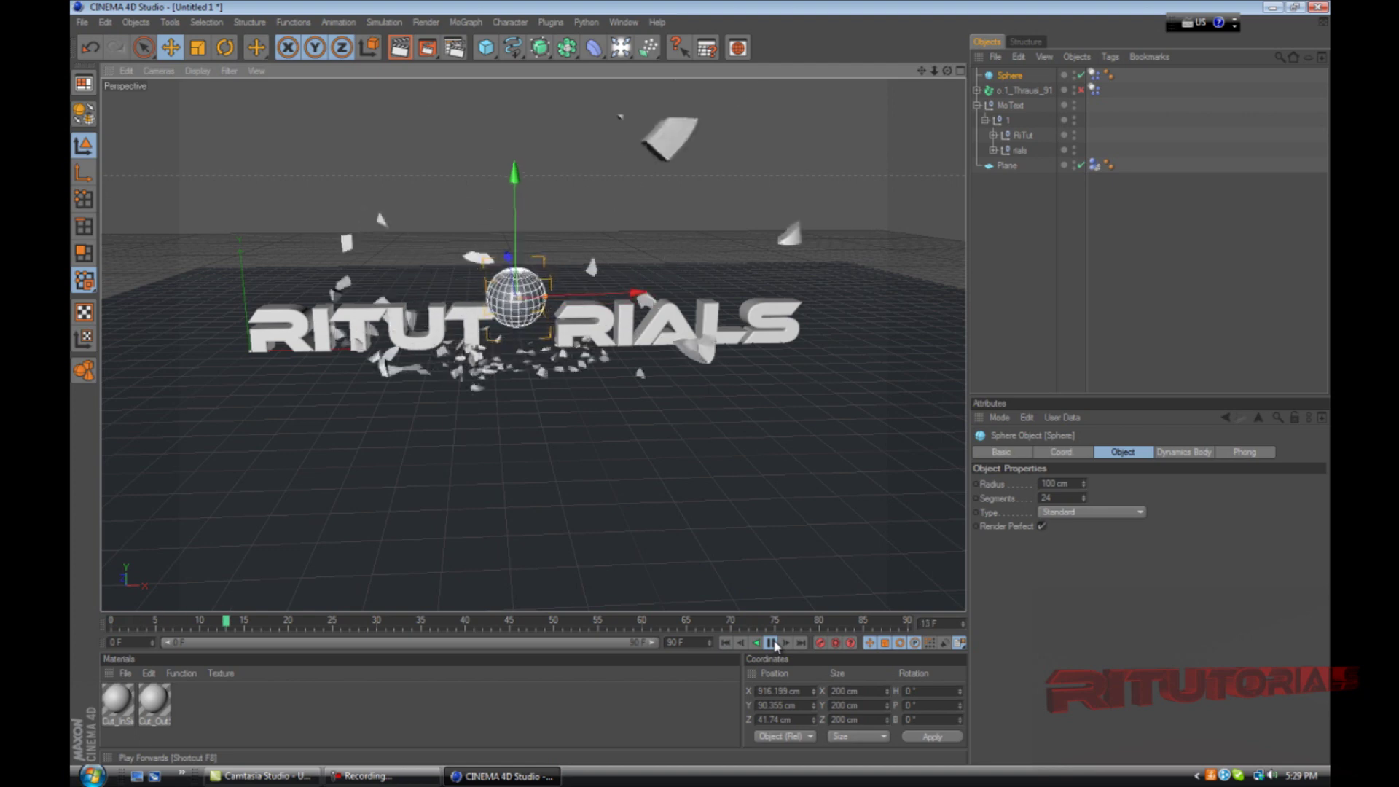
left_click(774, 645)
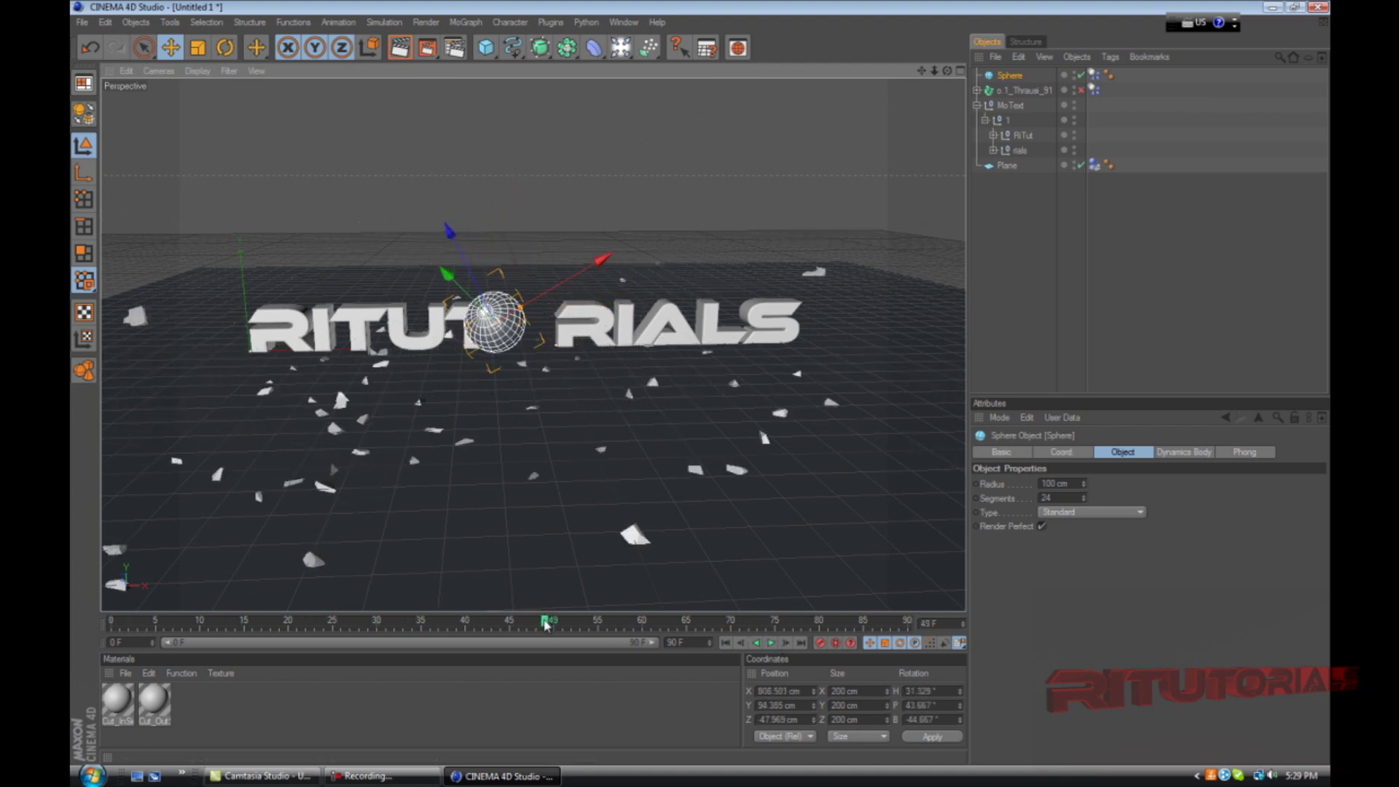
left_click_drag(546, 622, 71, 561)
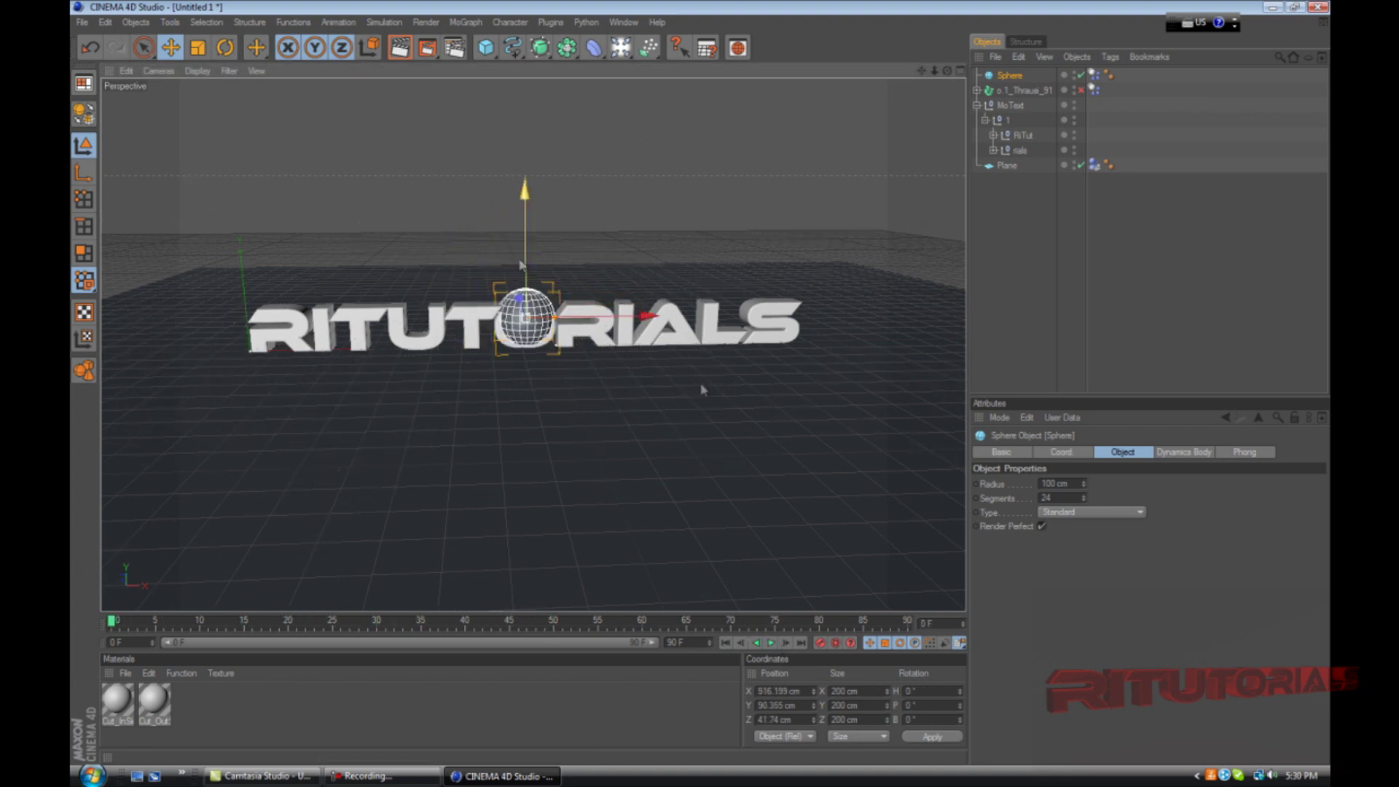
Lower the sphere to about Y 55 cm inside the "o" and test the simulation, returning to frame 0
left_click(771, 643)
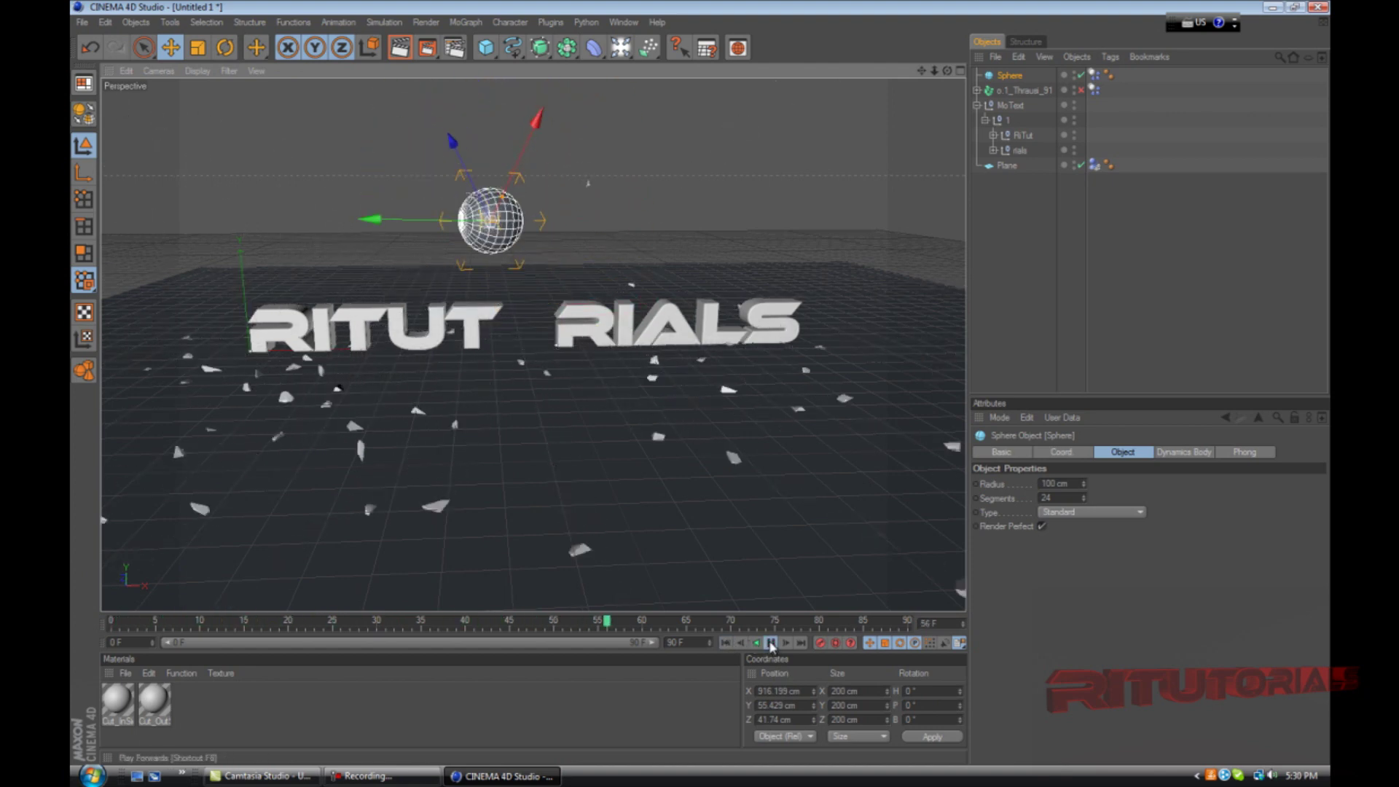
left_click(771, 643)
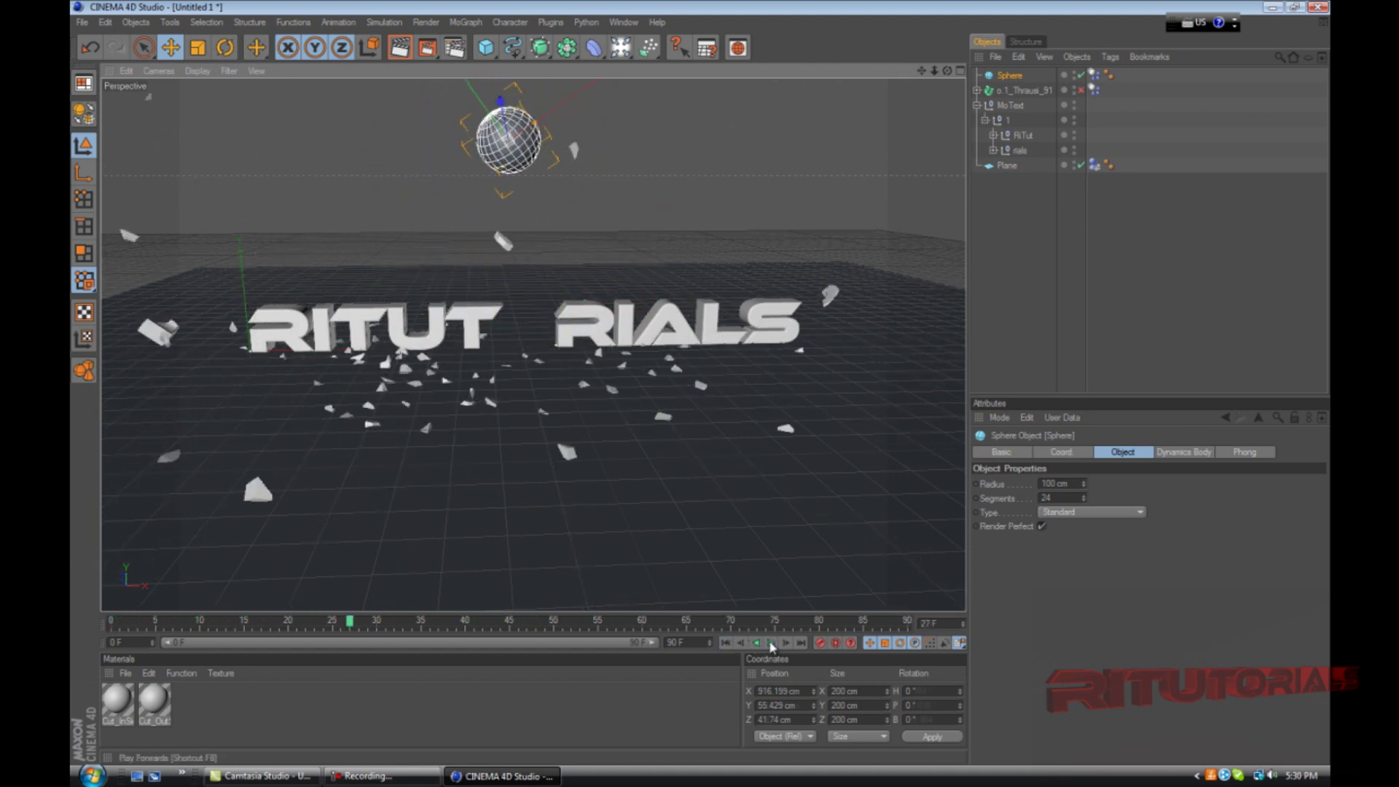
left_click_drag(171, 578, 109, 578)
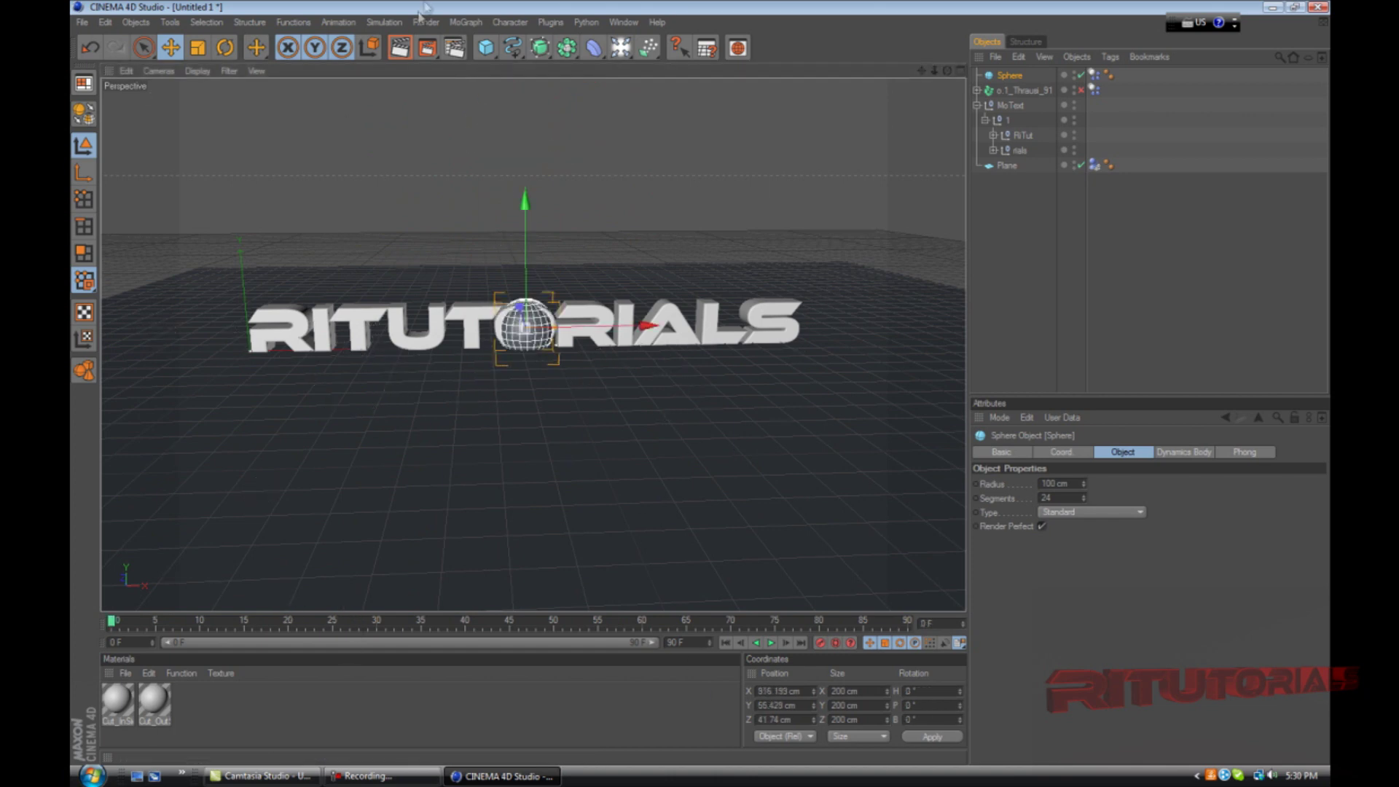
Render a preview of the perspective view and return to the normal viewport display
left_click(399, 50)
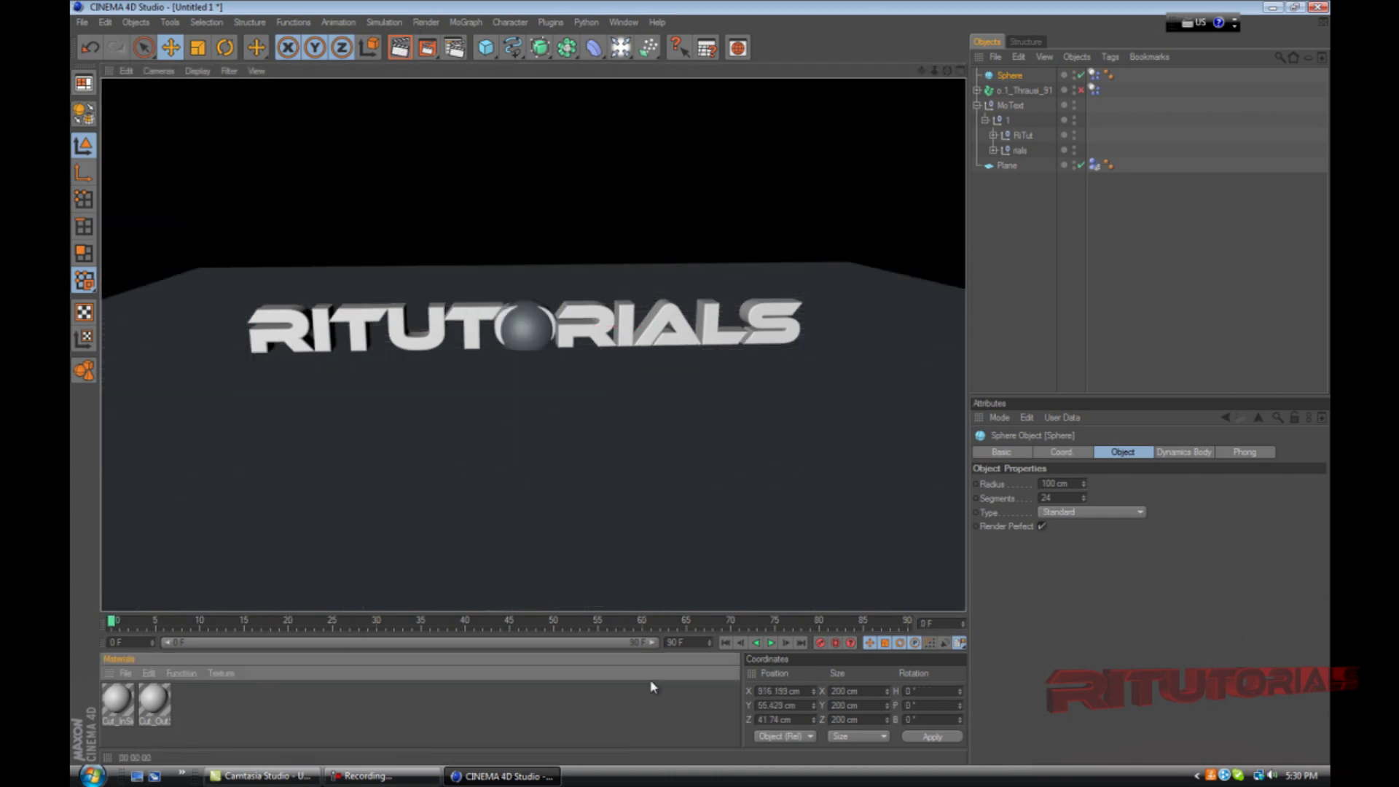
left_click(862, 192)
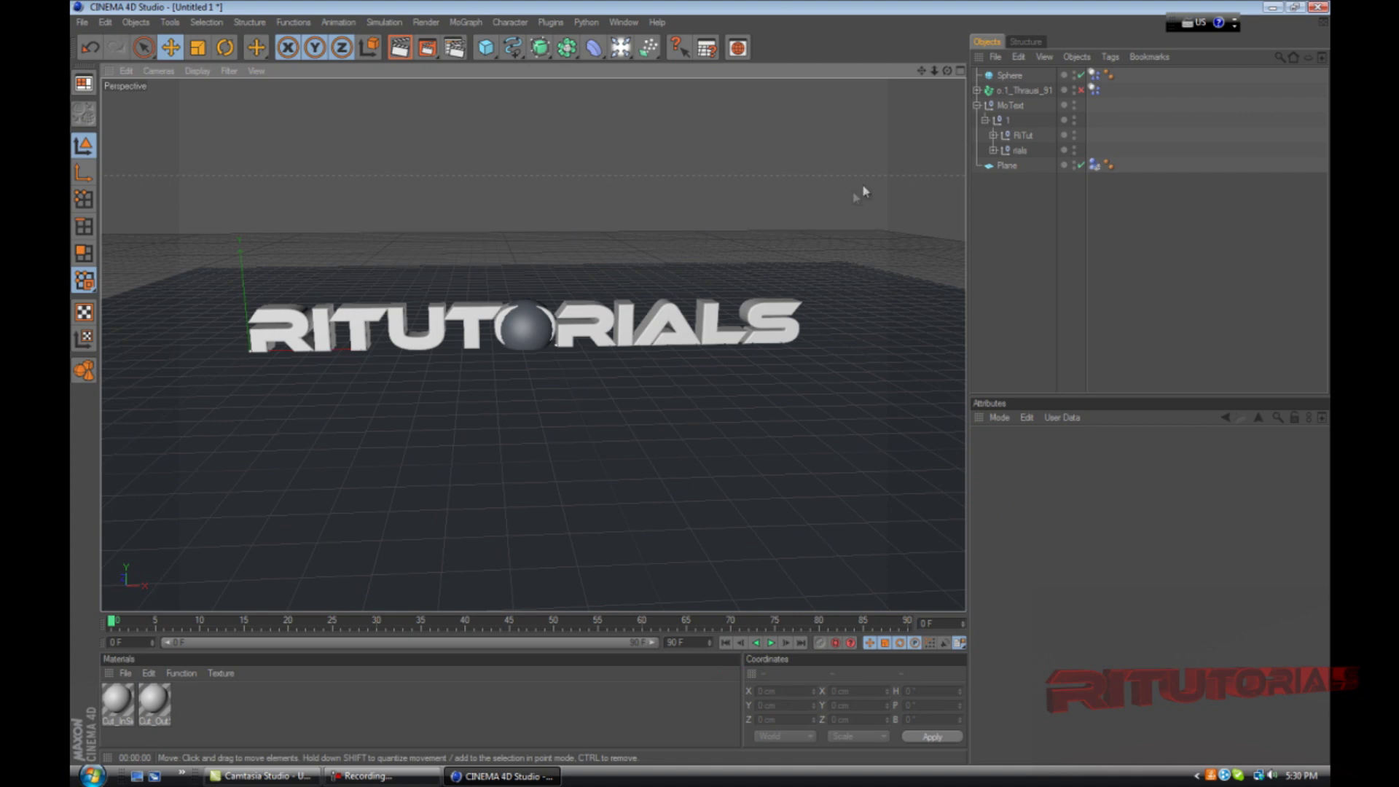
Add a Compositing tag to the sphere and disable shadow casting, shadow receiving and visibility to camera, rays, GI and transparency
left_click(545, 334)
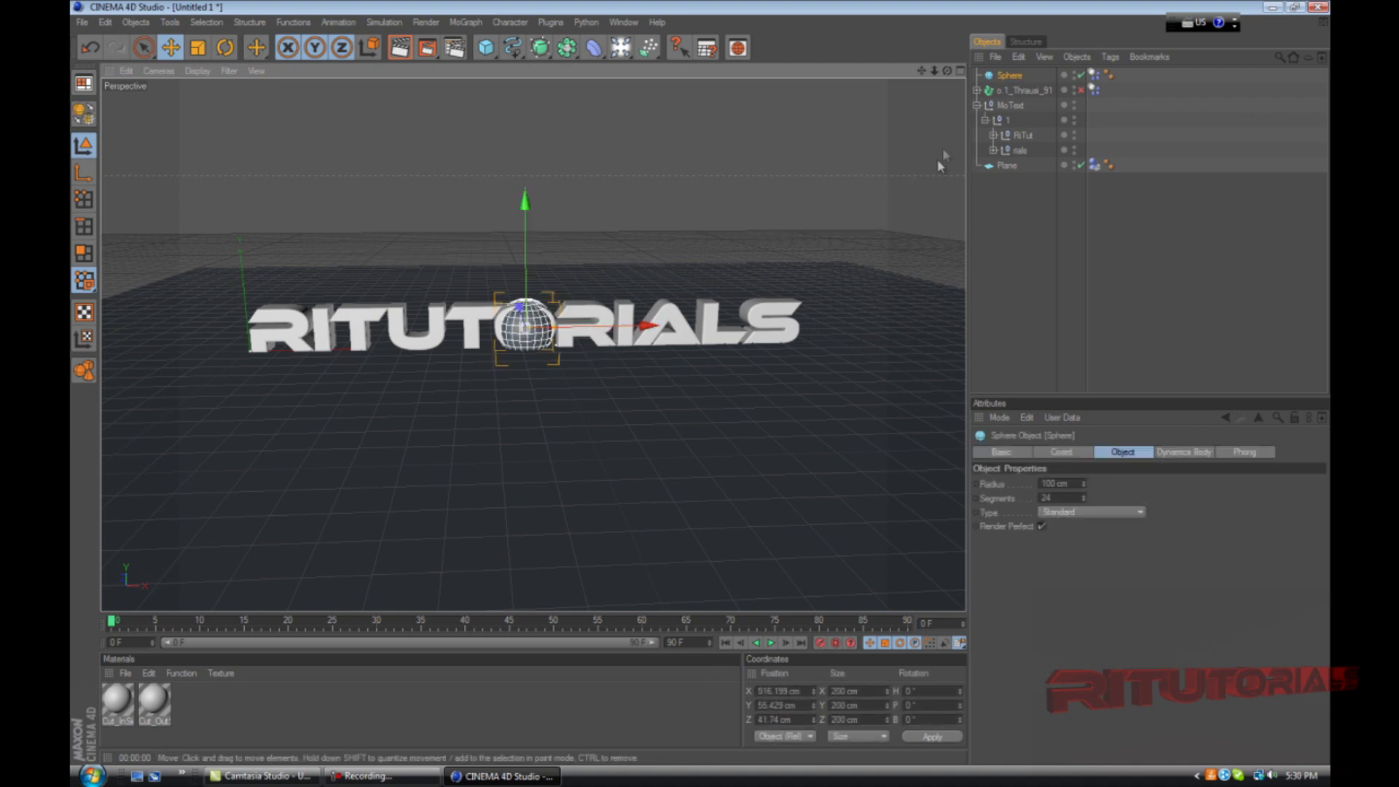
right_click(1013, 76)
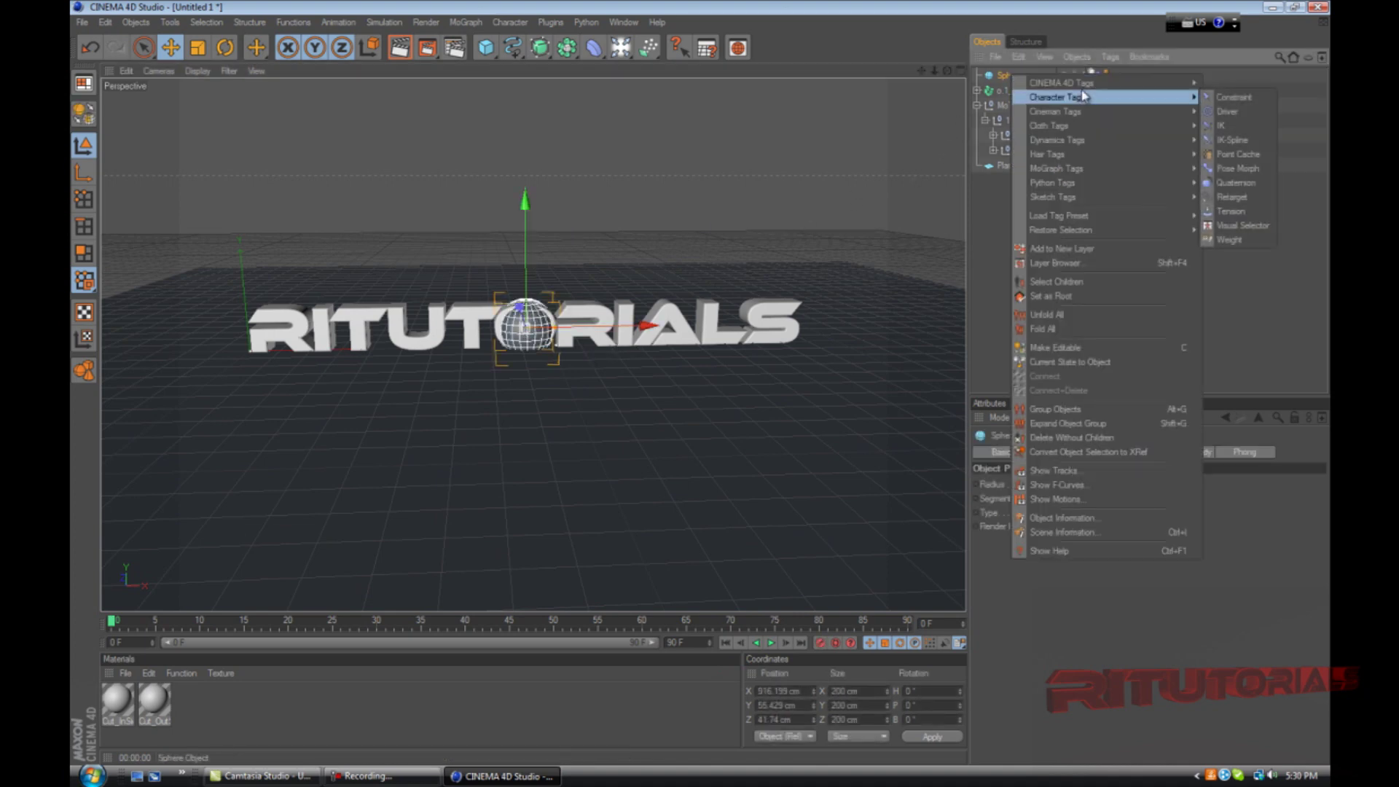
mouse_move(1085, 84)
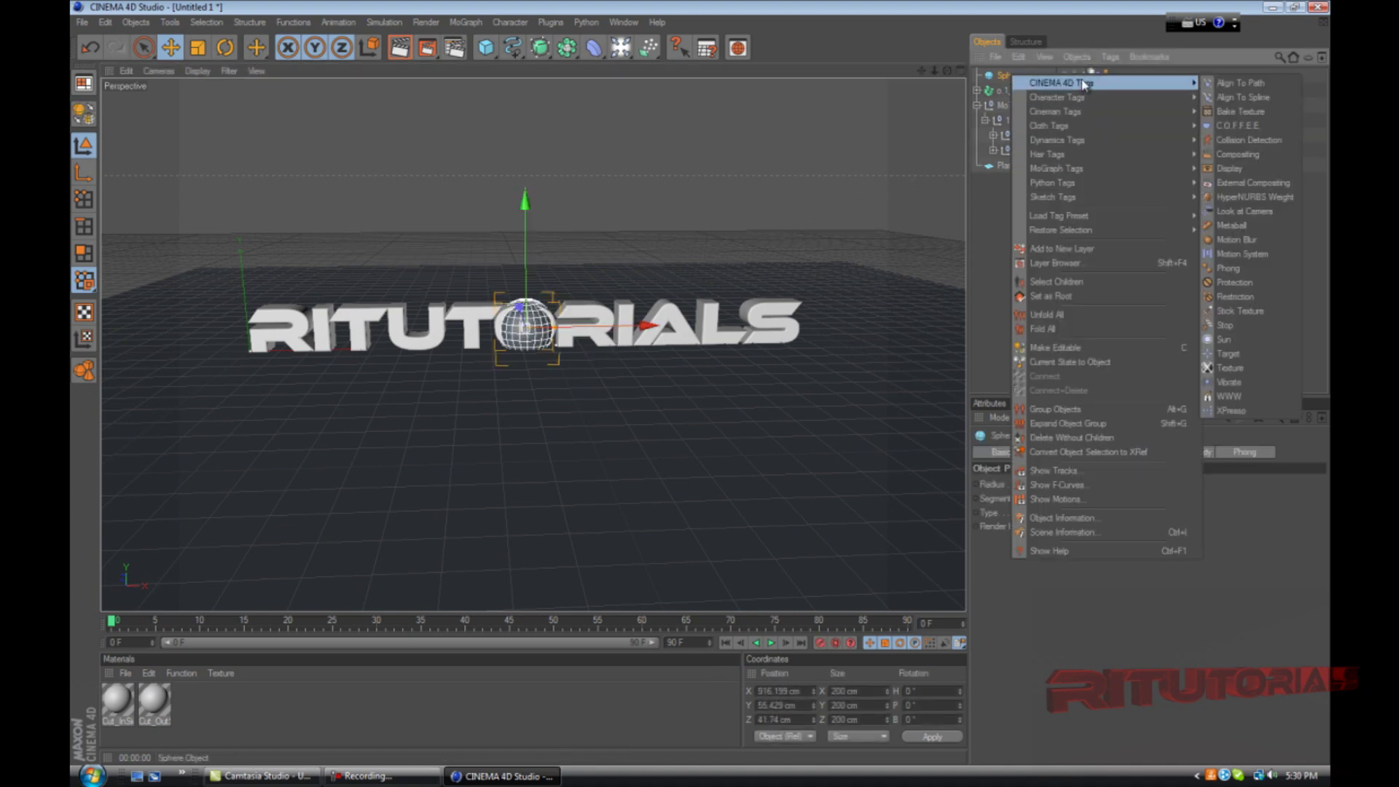
left_click(1239, 155)
left_click(1053, 484)
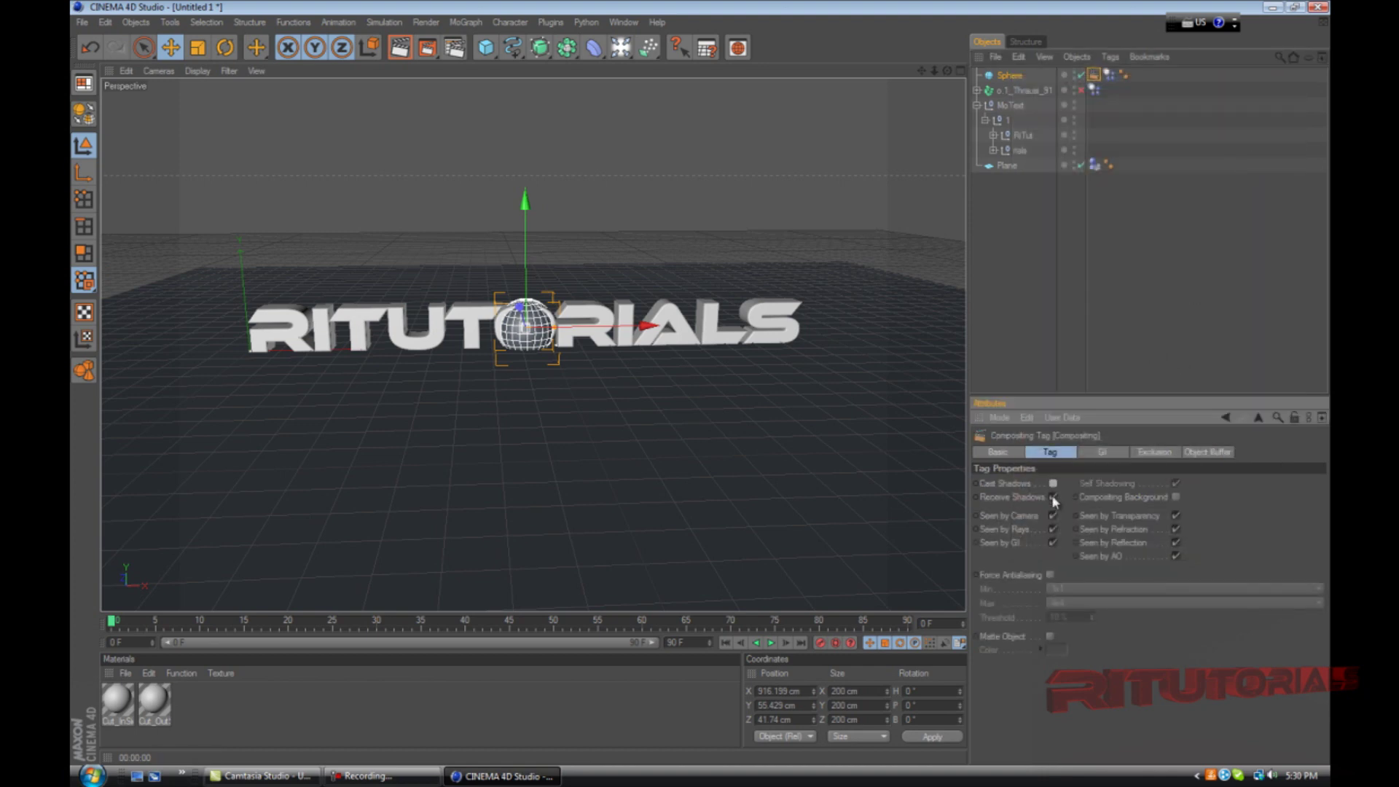
left_click(1053, 529)
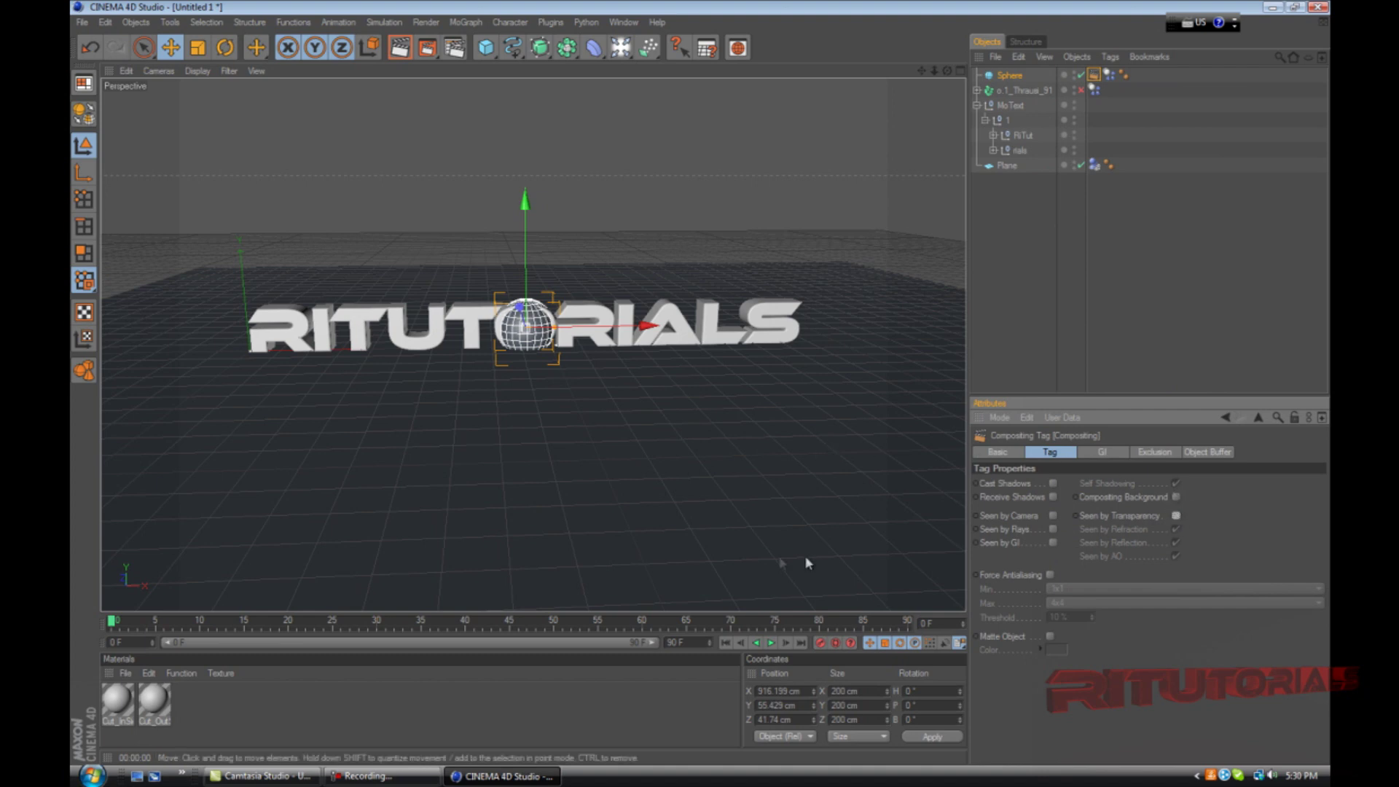
Render view previews at frame 0 and frame 19 while playing the simulation, returning to frame 0
key("ctrl+r")
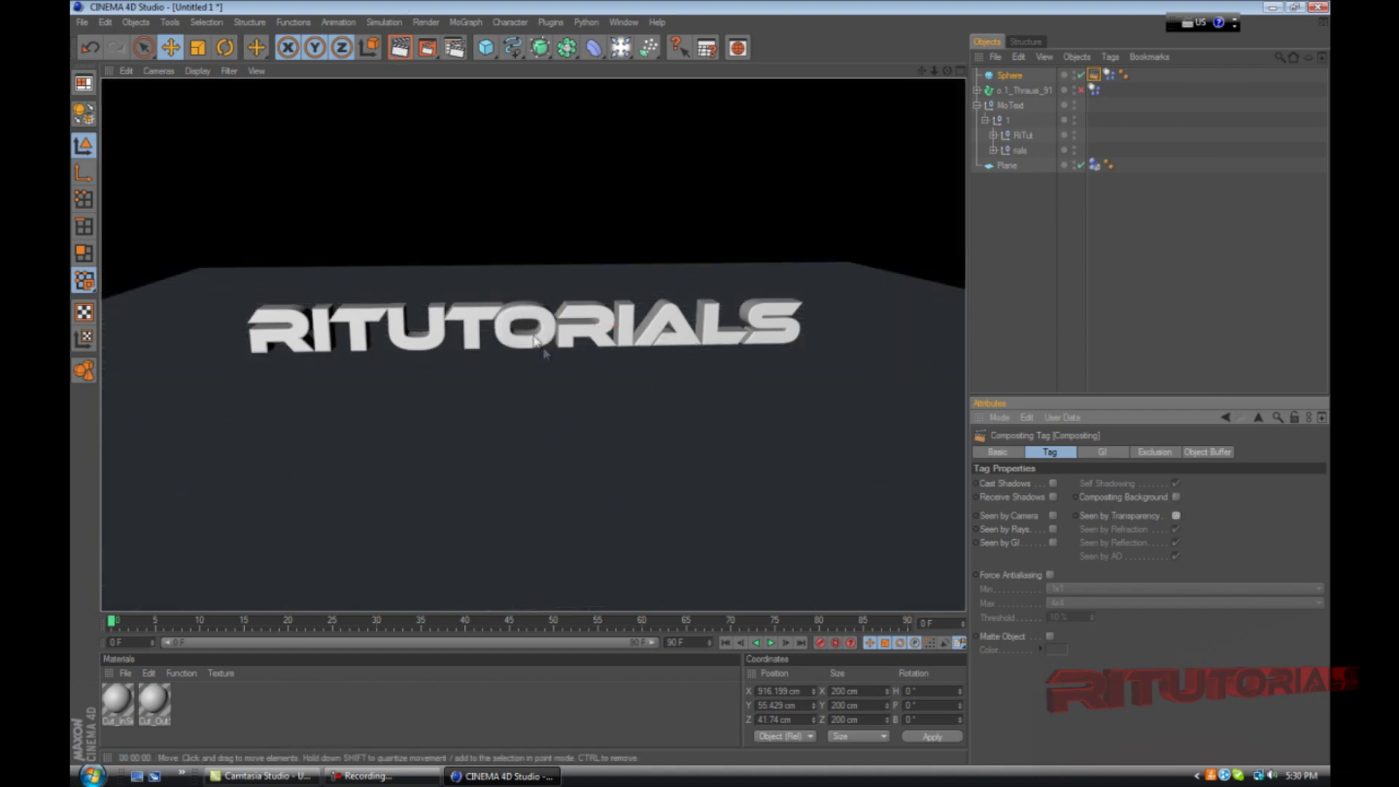
left_click(771, 643)
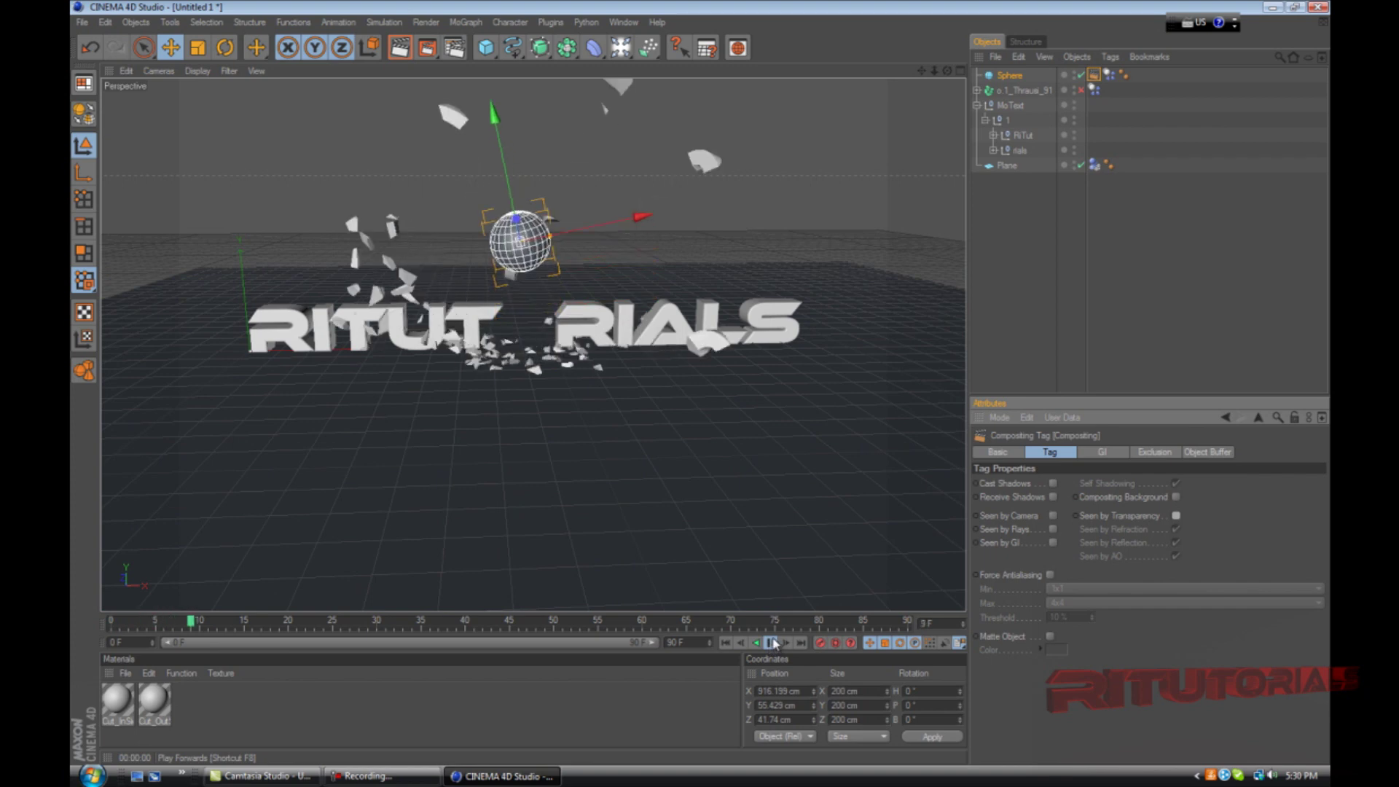
left_click(774, 643)
left_click(400, 47)
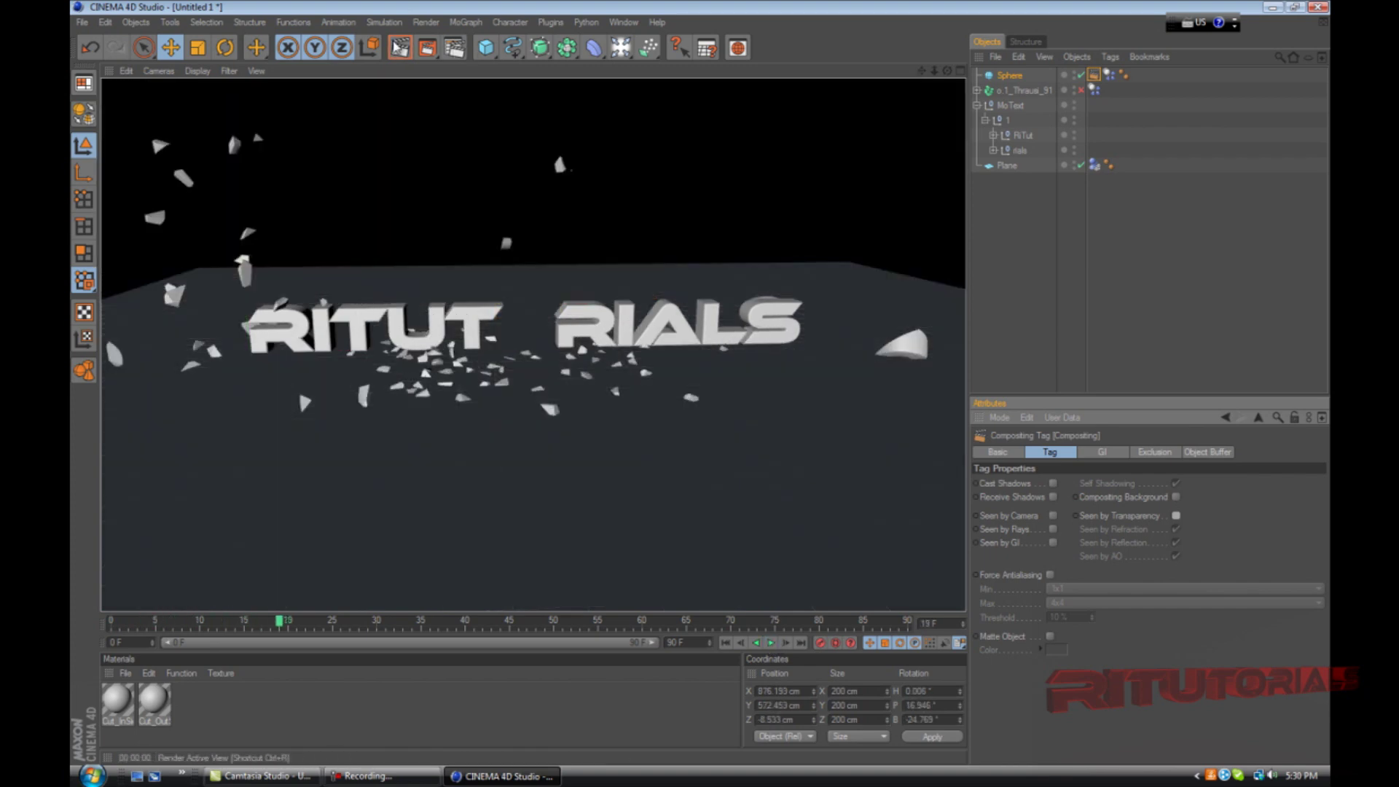
left_click(539, 663)
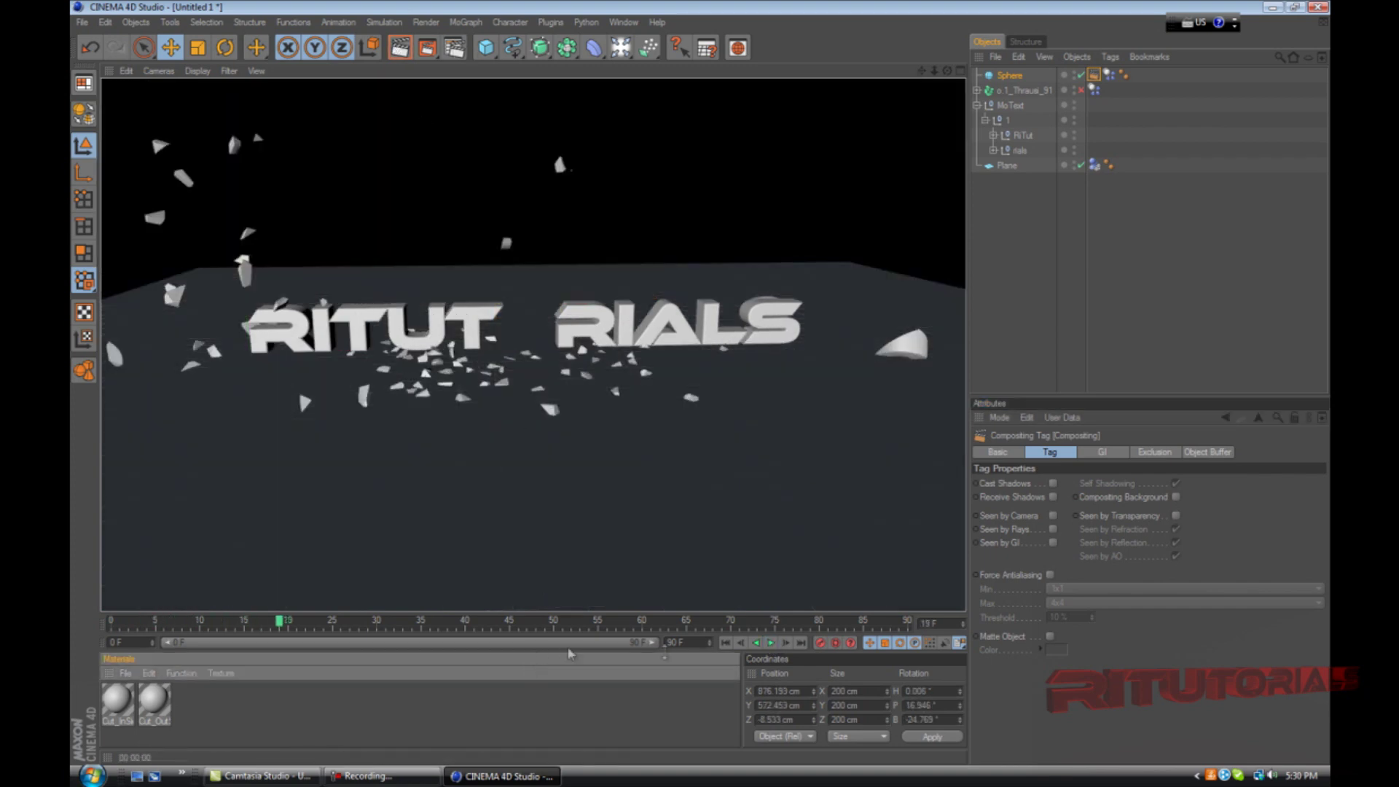
left_click_drag(281, 624, 72, 588)
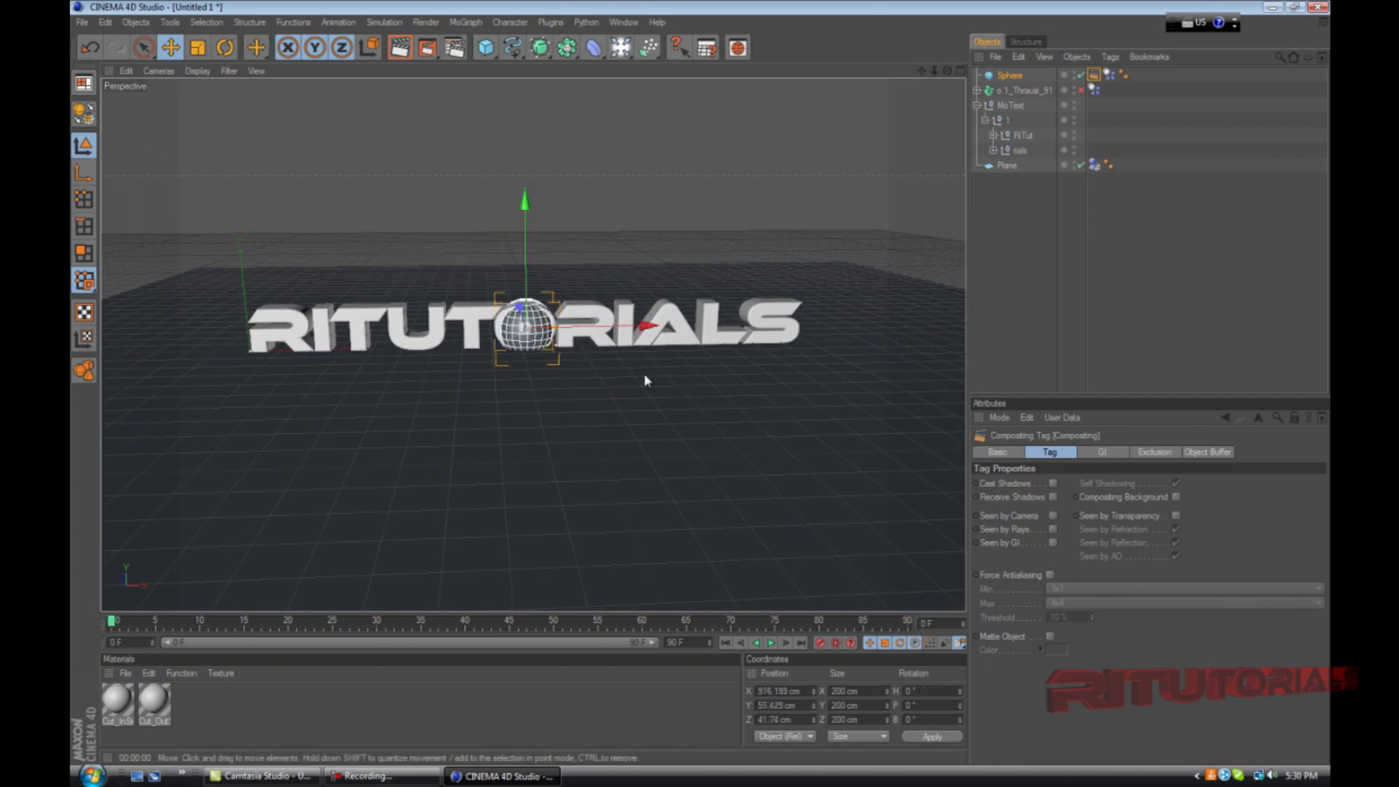
left_click(772, 642)
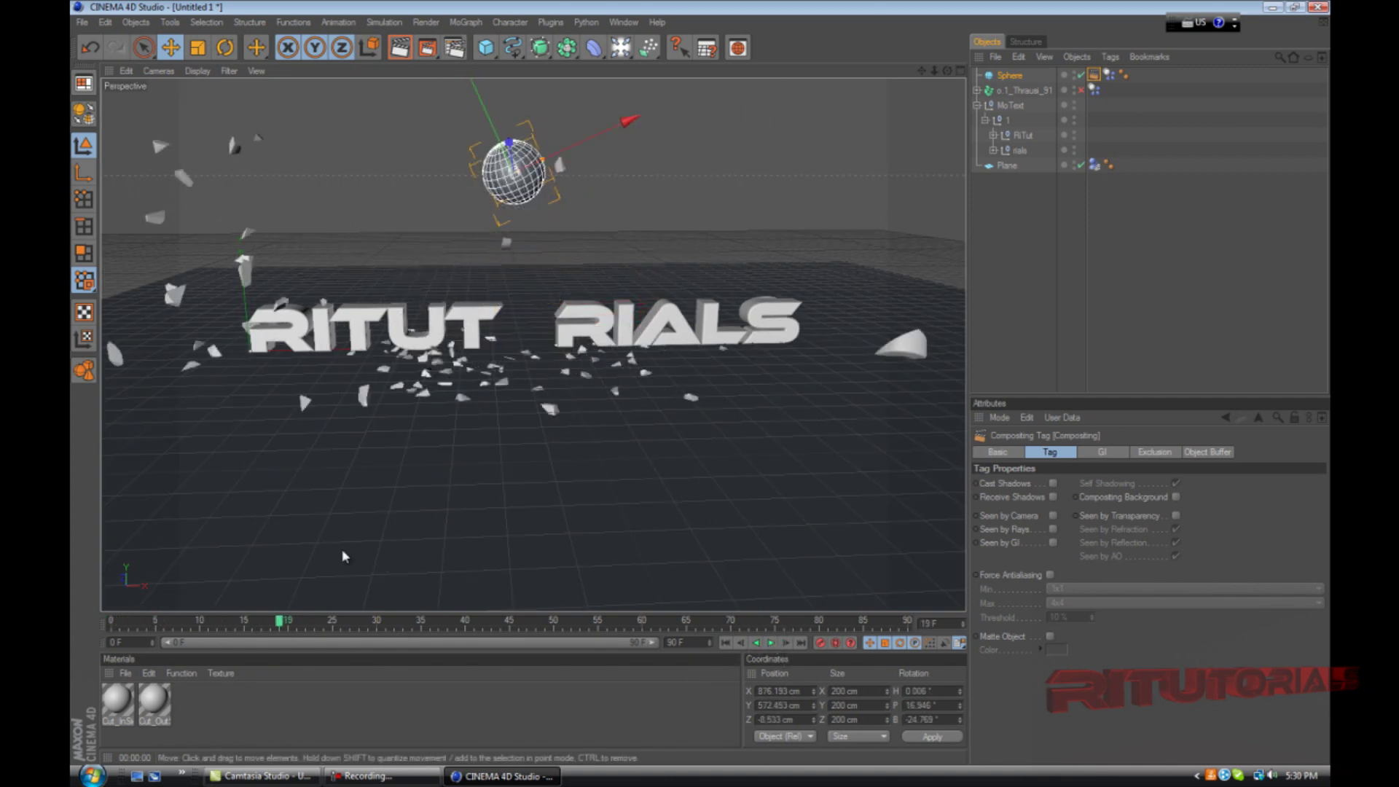
left_click_drag(279, 620, 110, 620)
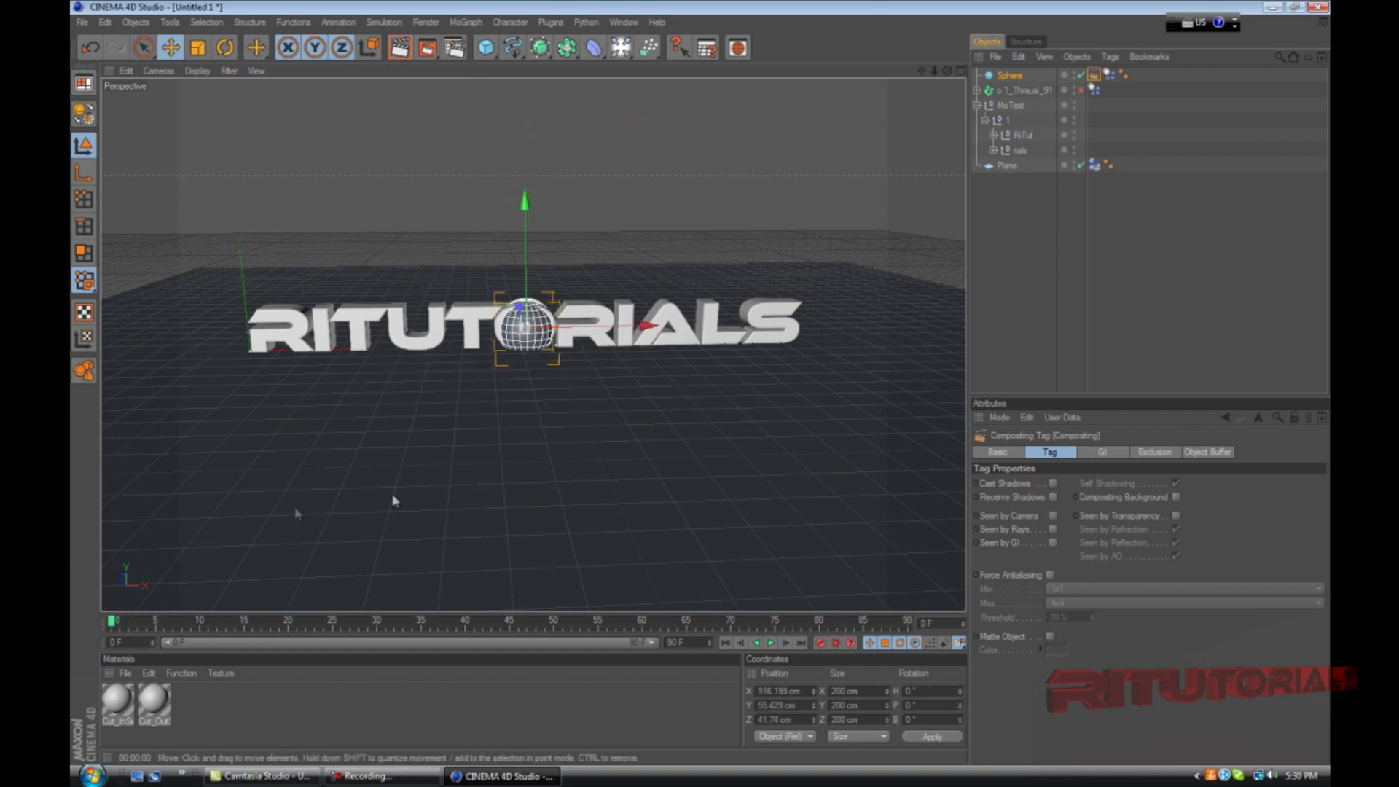
Keyframe the sphere's Dynamics Body Enabled setting off at frame 70 and play the simulation from frame 0
left_click_drag(570, 620, 731, 620)
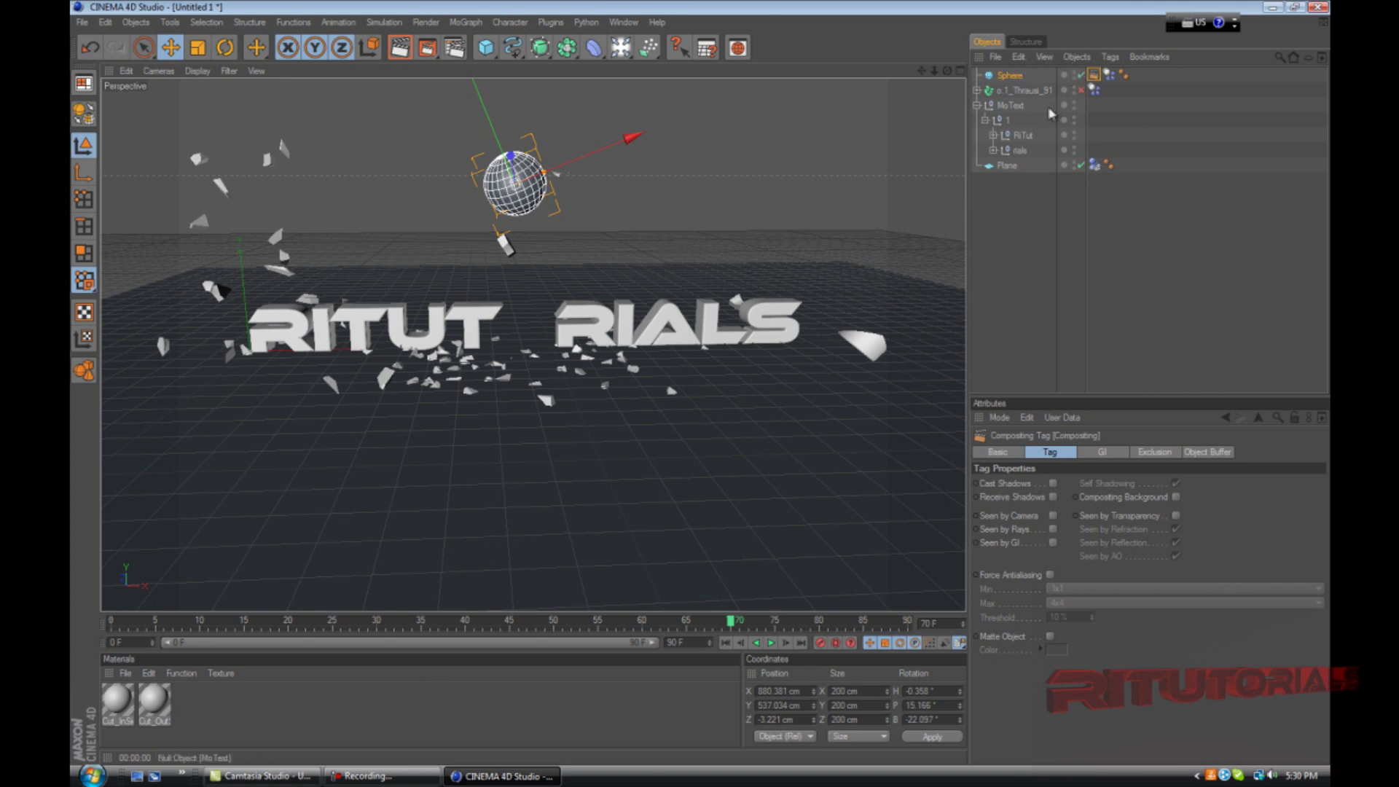
left_click(1107, 75)
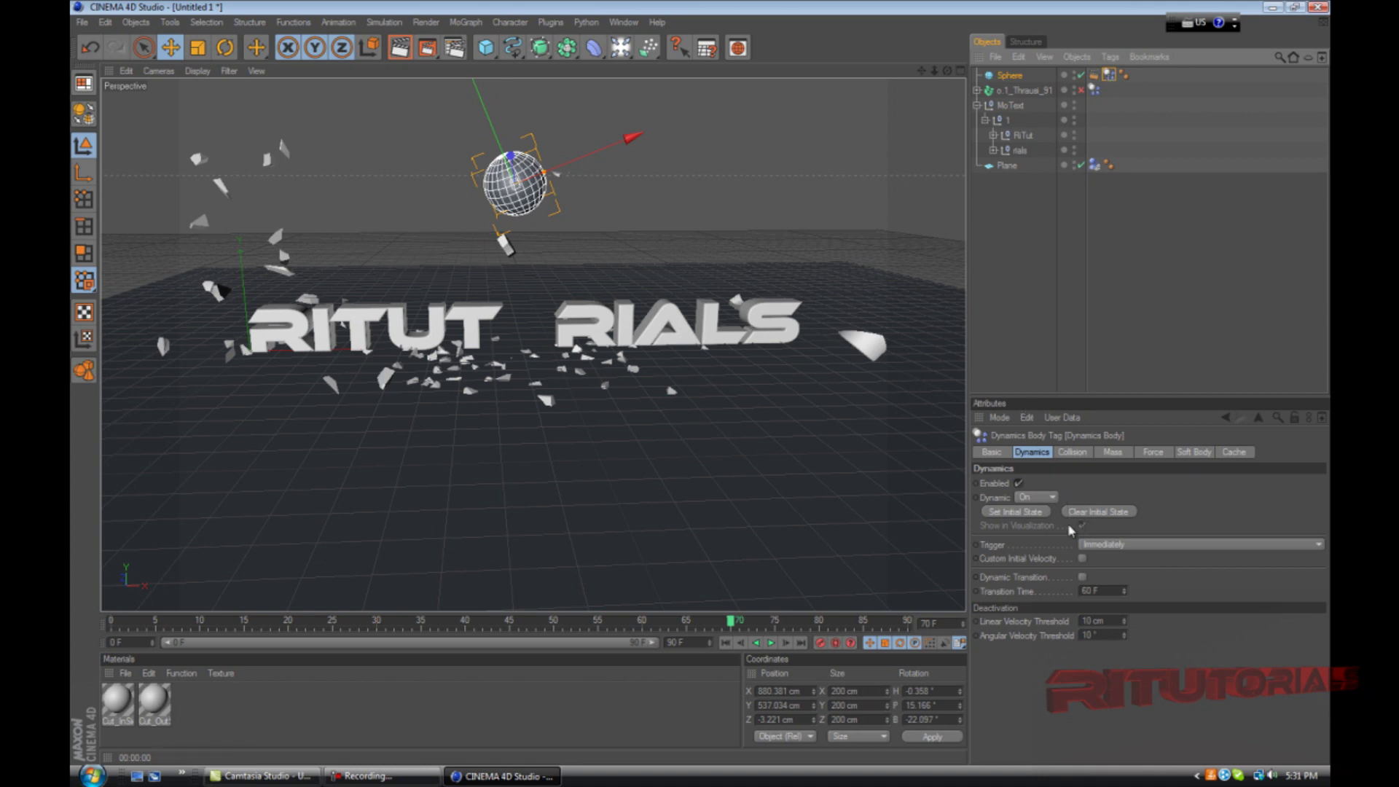
left_click(996, 484)
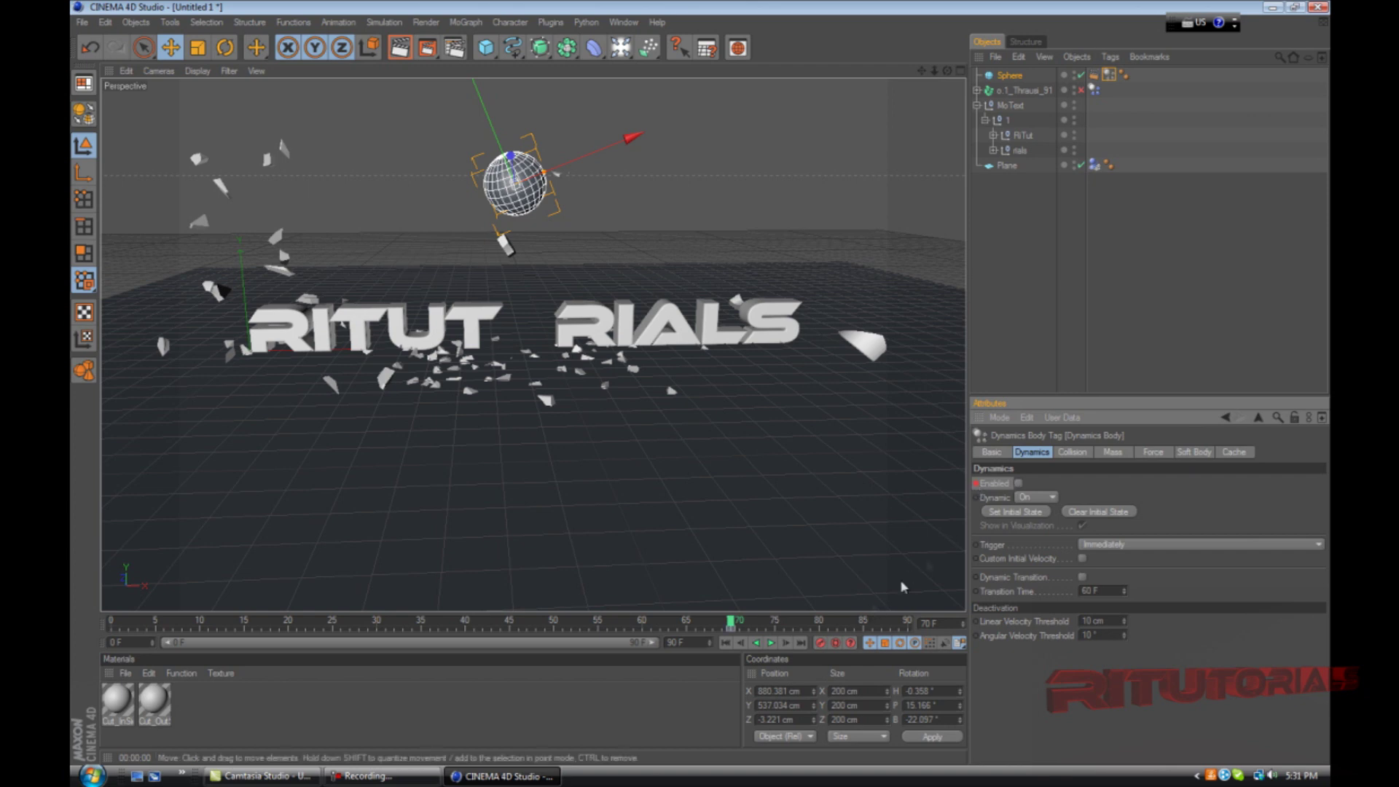
left_click_drag(732, 625, 111, 623)
left_click(770, 645)
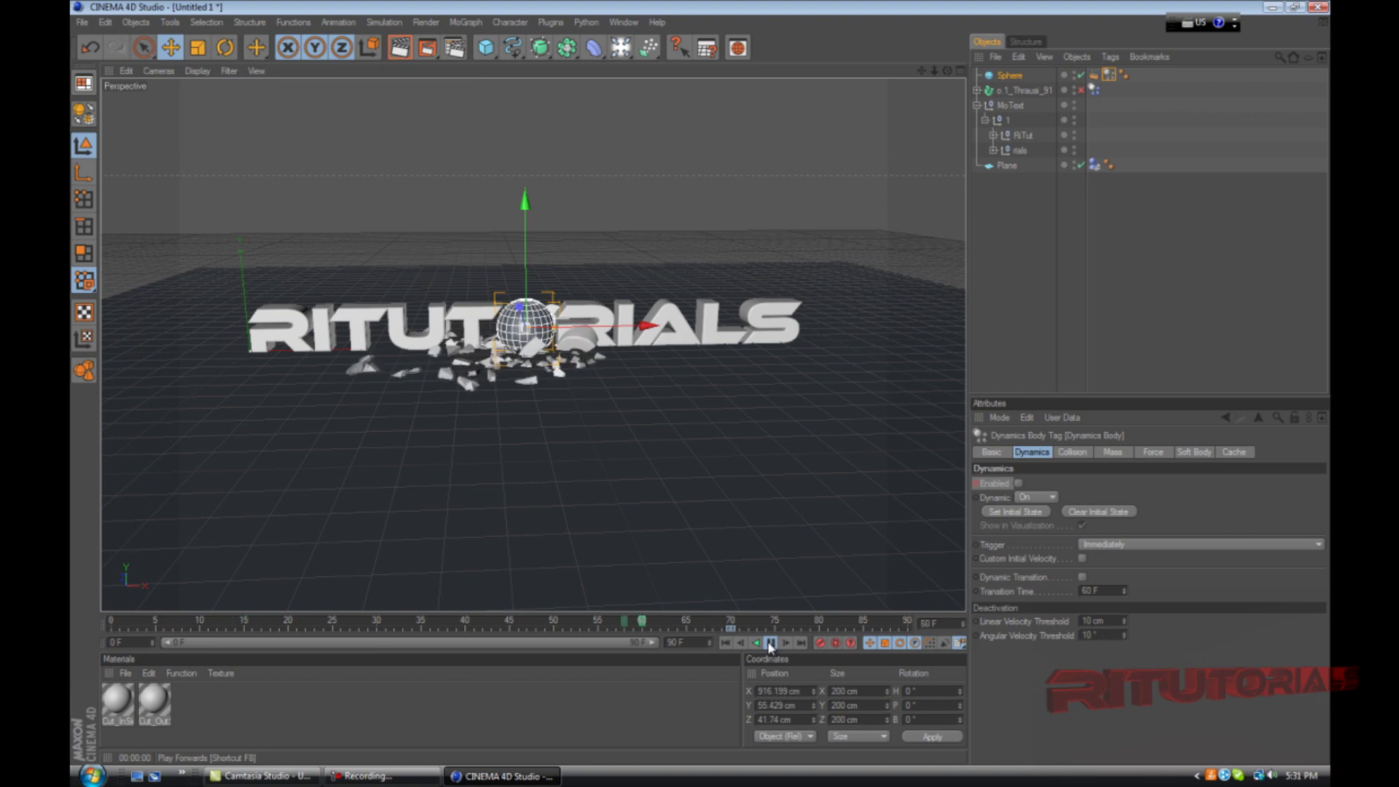
left_click(770, 643)
Keyframe the sphere's Dynamics Body Enabled setting on at frame 73 and replay the simulation from the start
left_click_drag(736, 619, 758, 612)
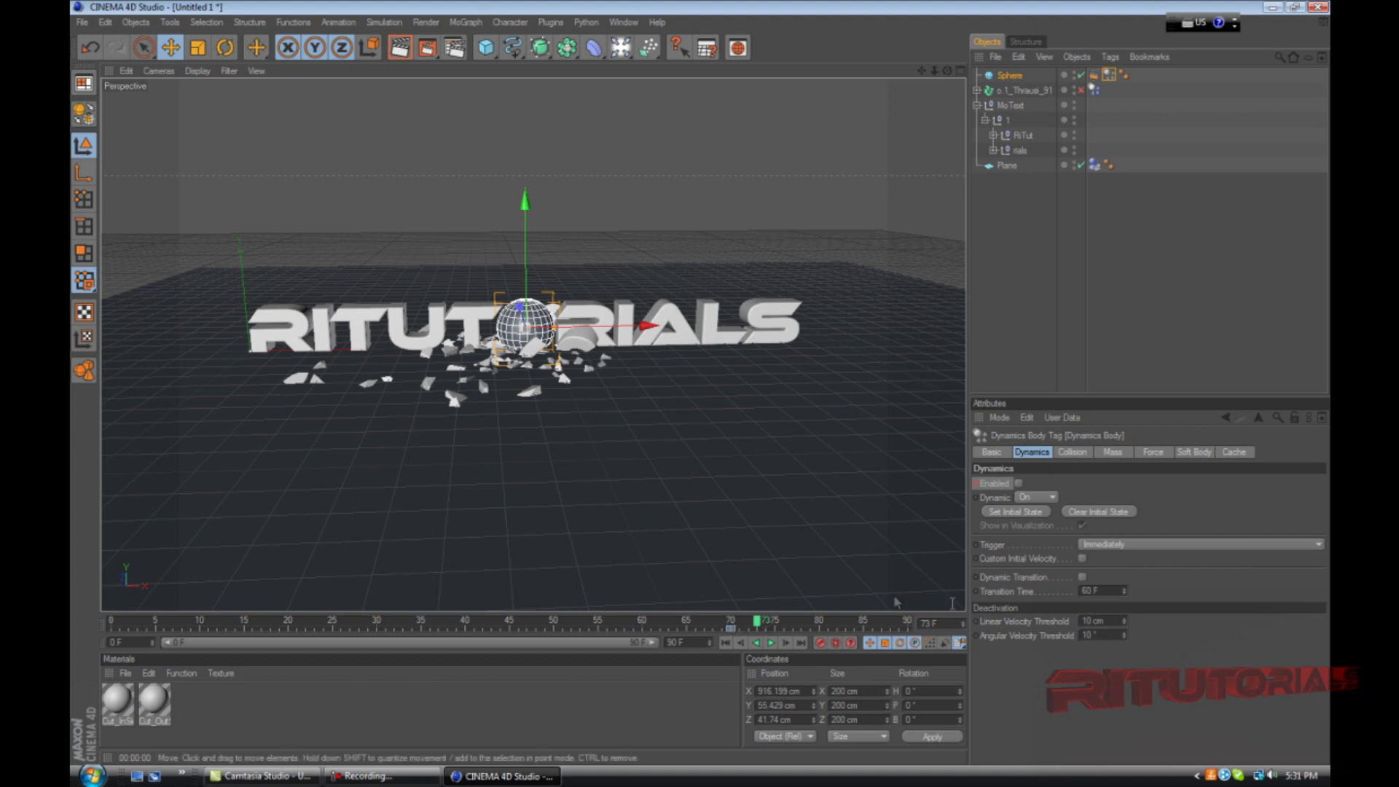
left_click(1018, 483)
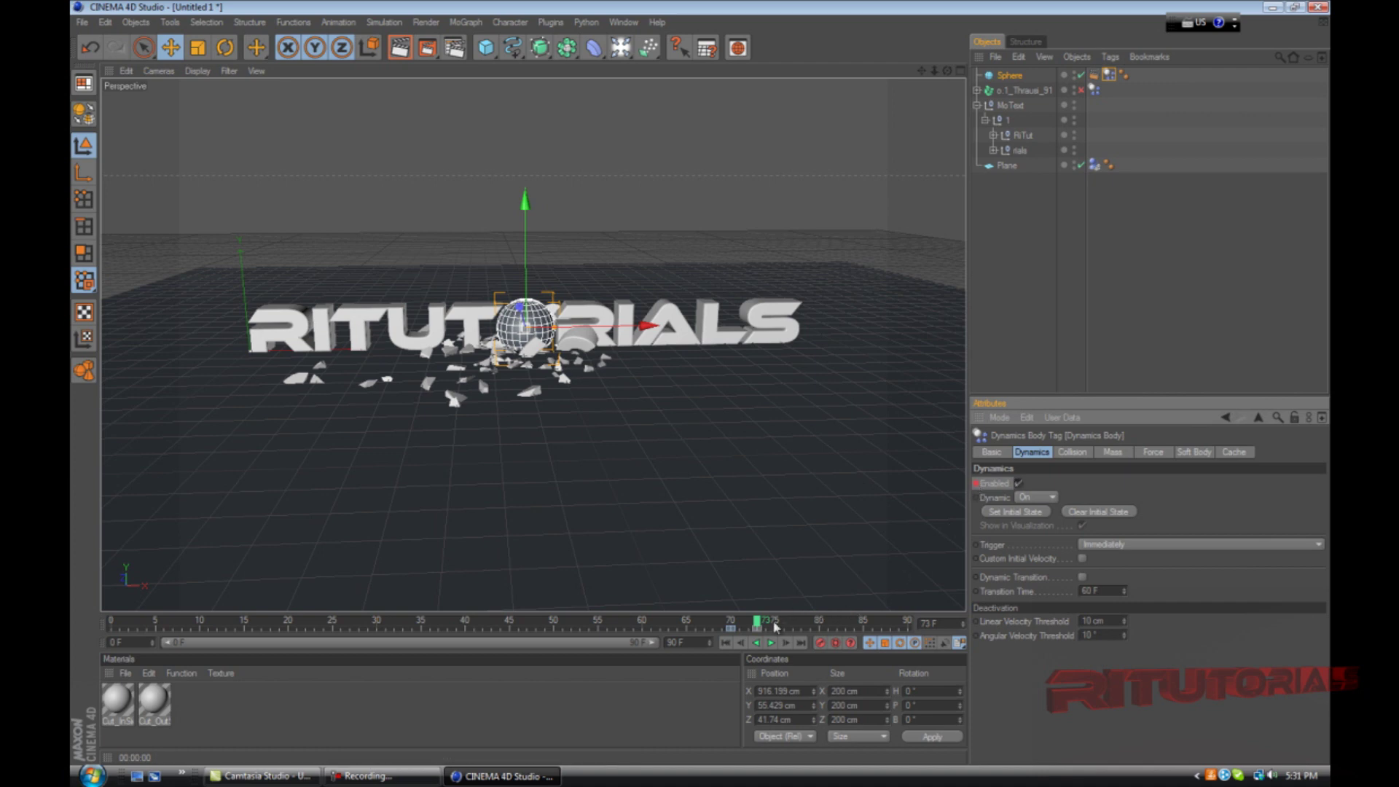
left_click_drag(759, 625, 109, 625)
left_click(773, 647)
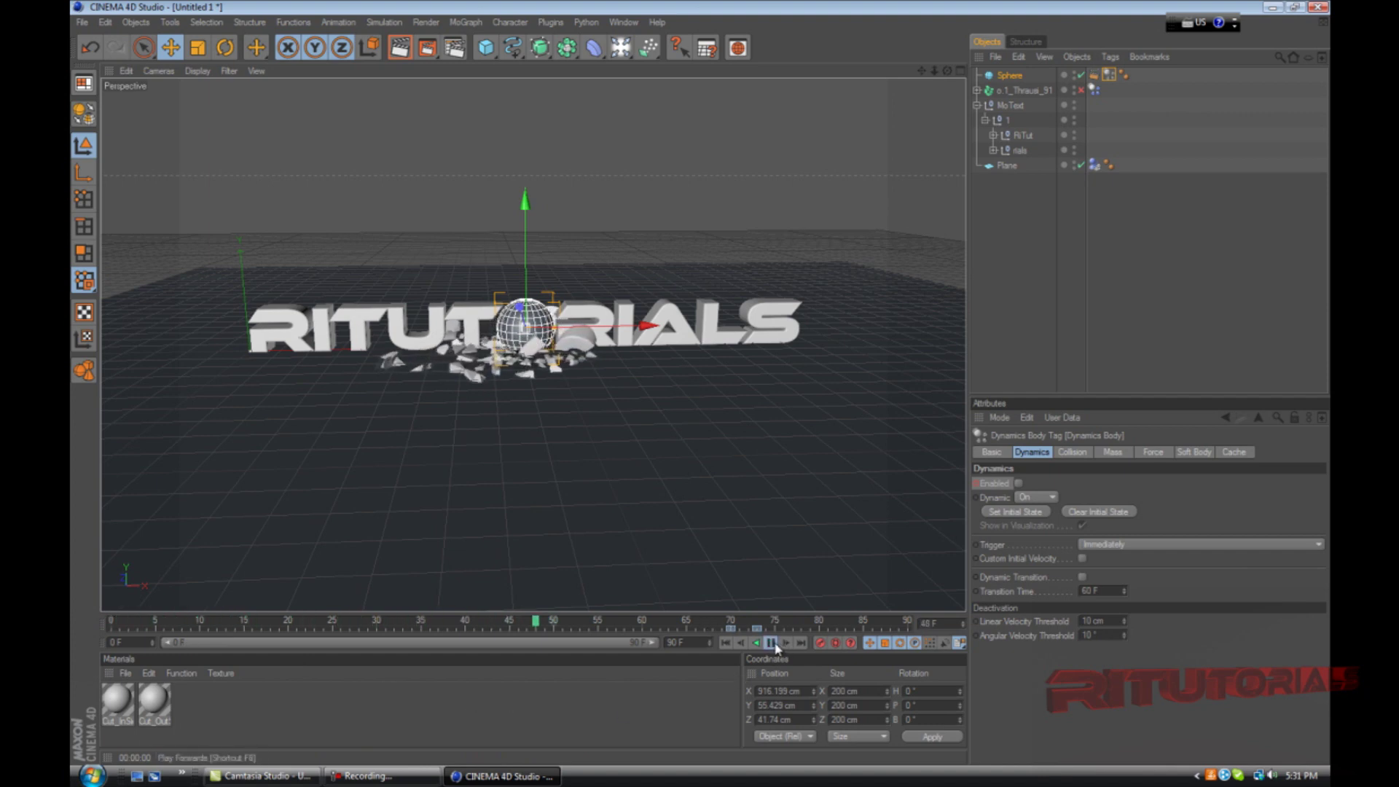
left_click(771, 643)
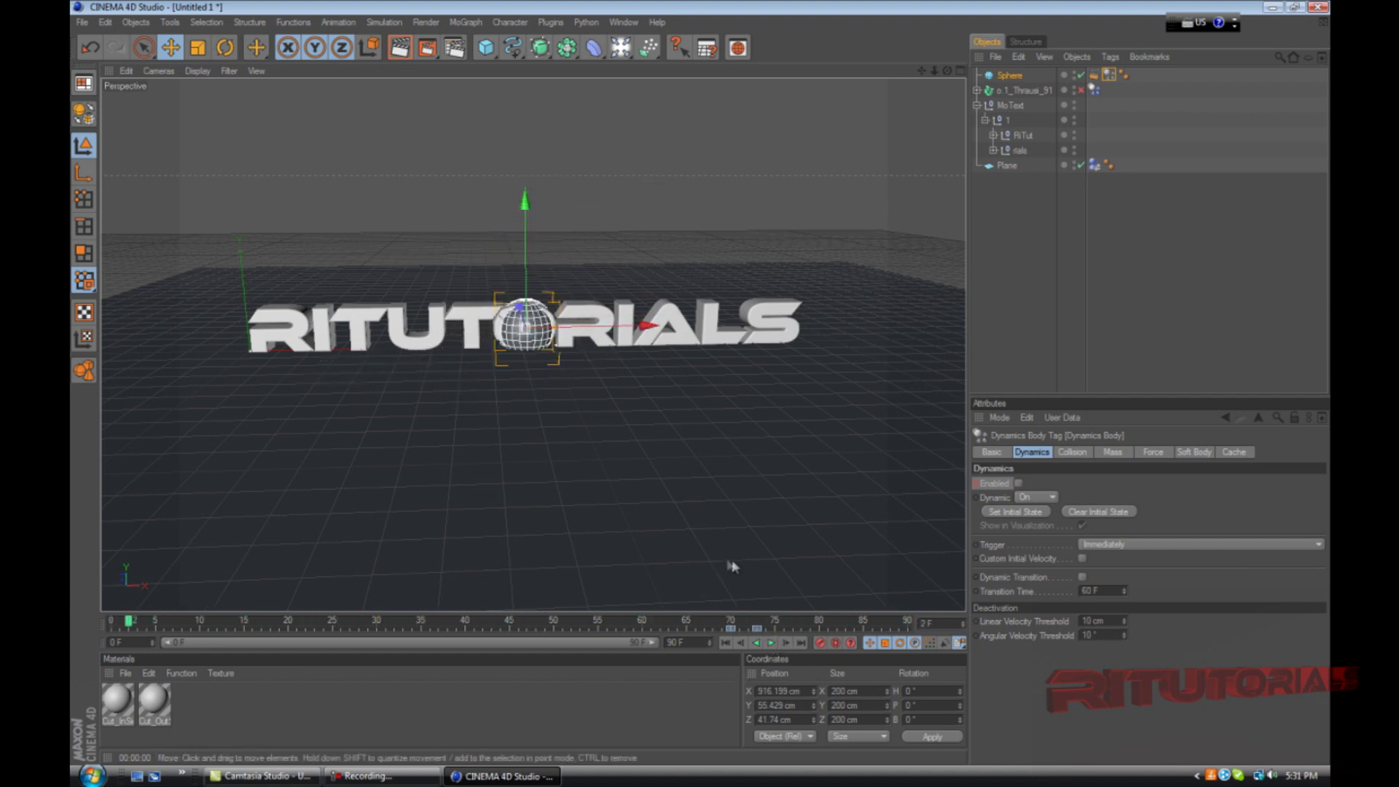
Set the Thrausi fracture object's Dynamics Body trigger to On Collision and test the simulation, returning to frame 0
left_click(1023, 90)
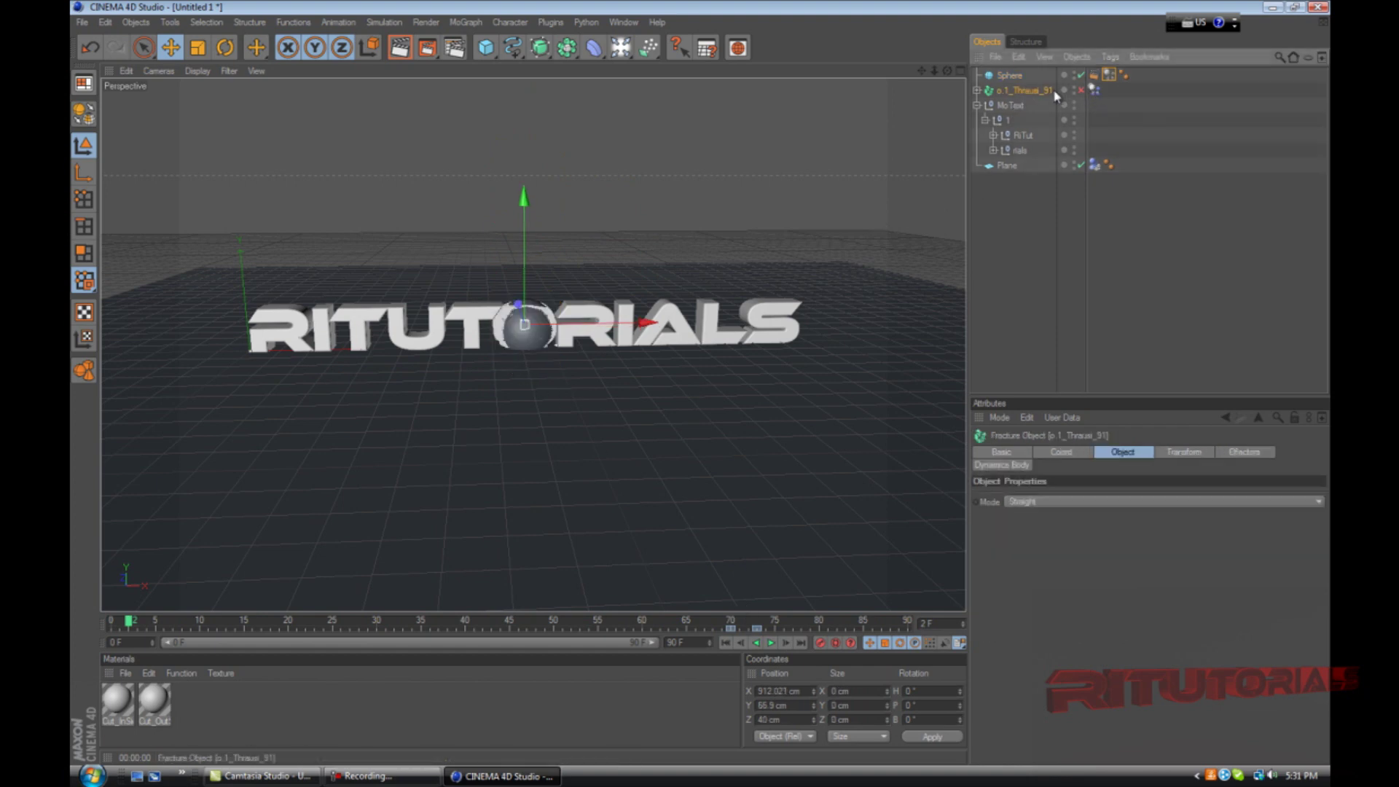
left_click(1094, 90)
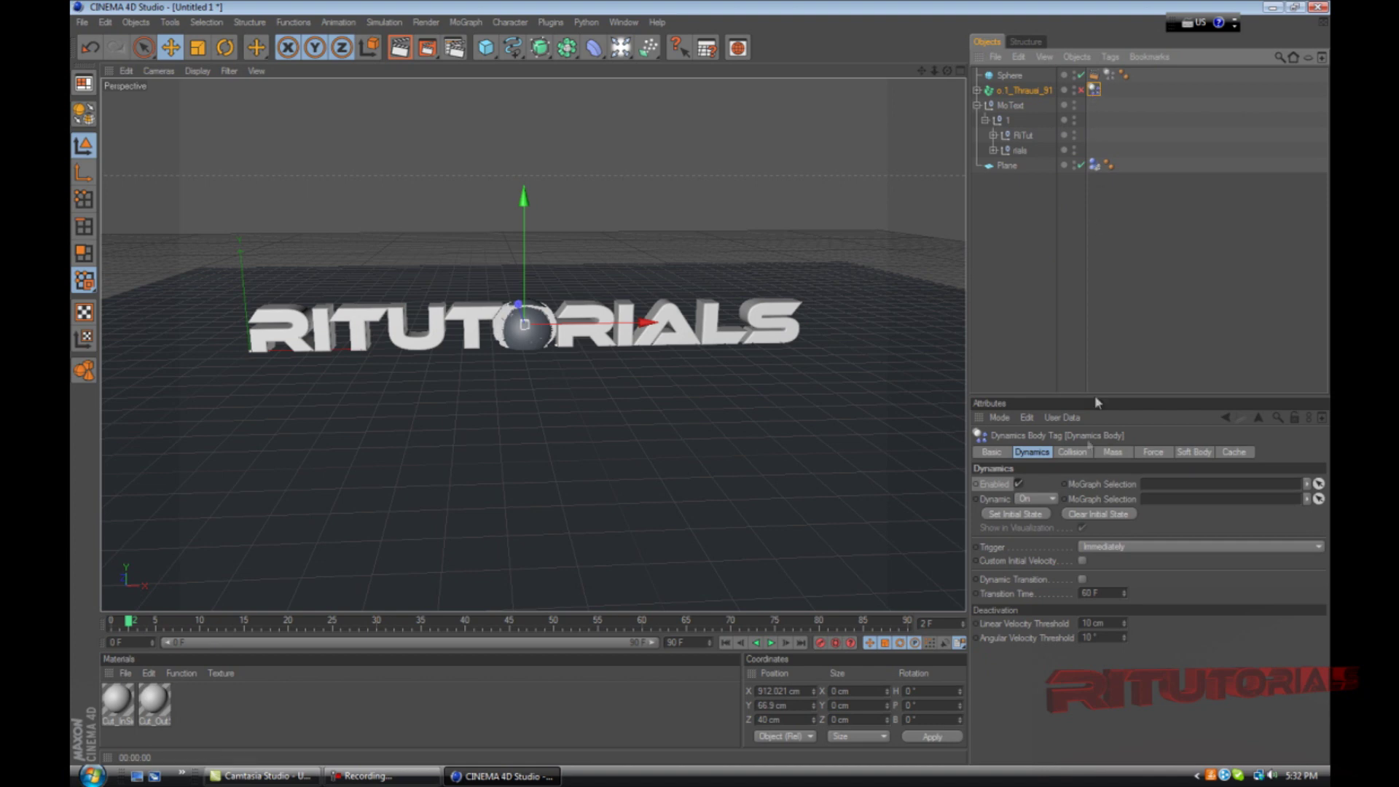
left_click(1092, 548)
left_click(1113, 594)
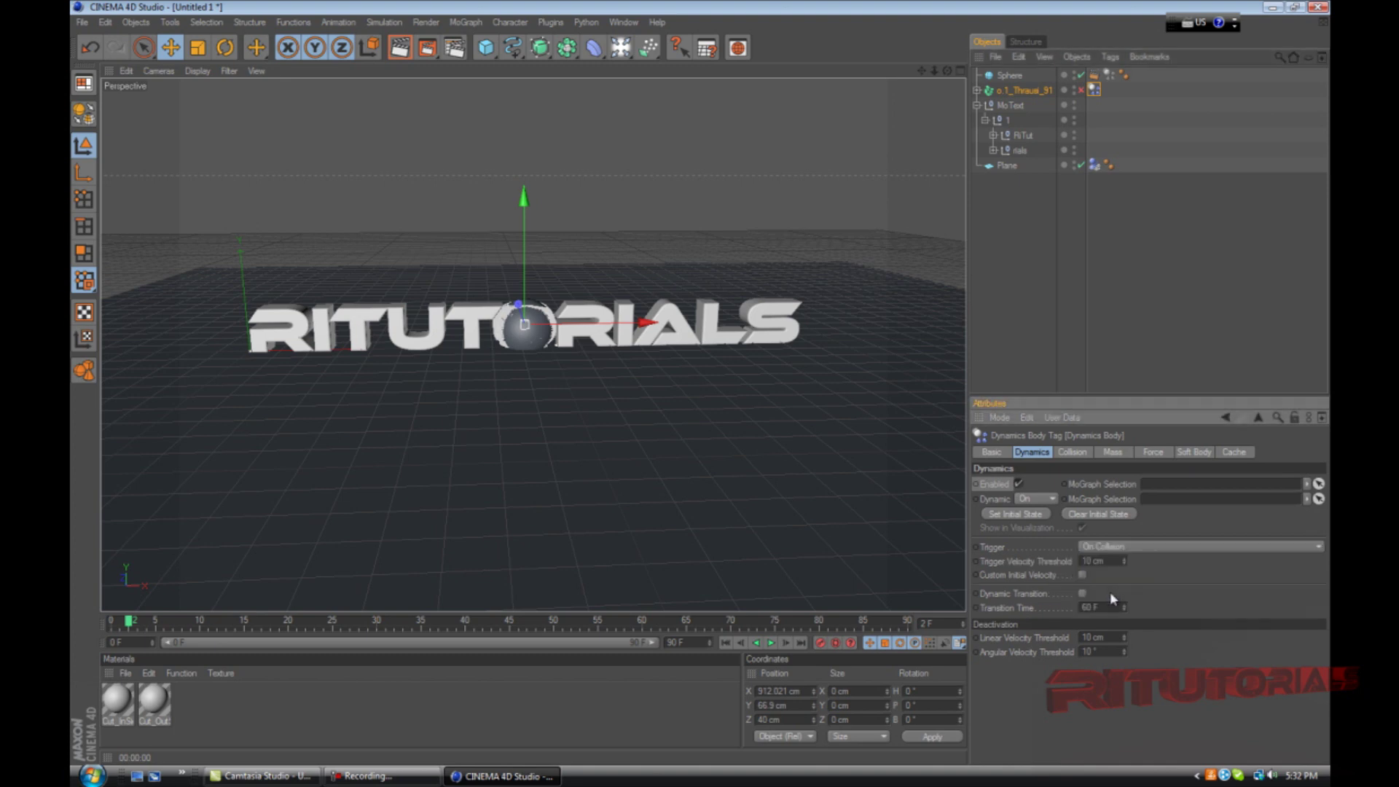
left_click(726, 643)
left_click(771, 644)
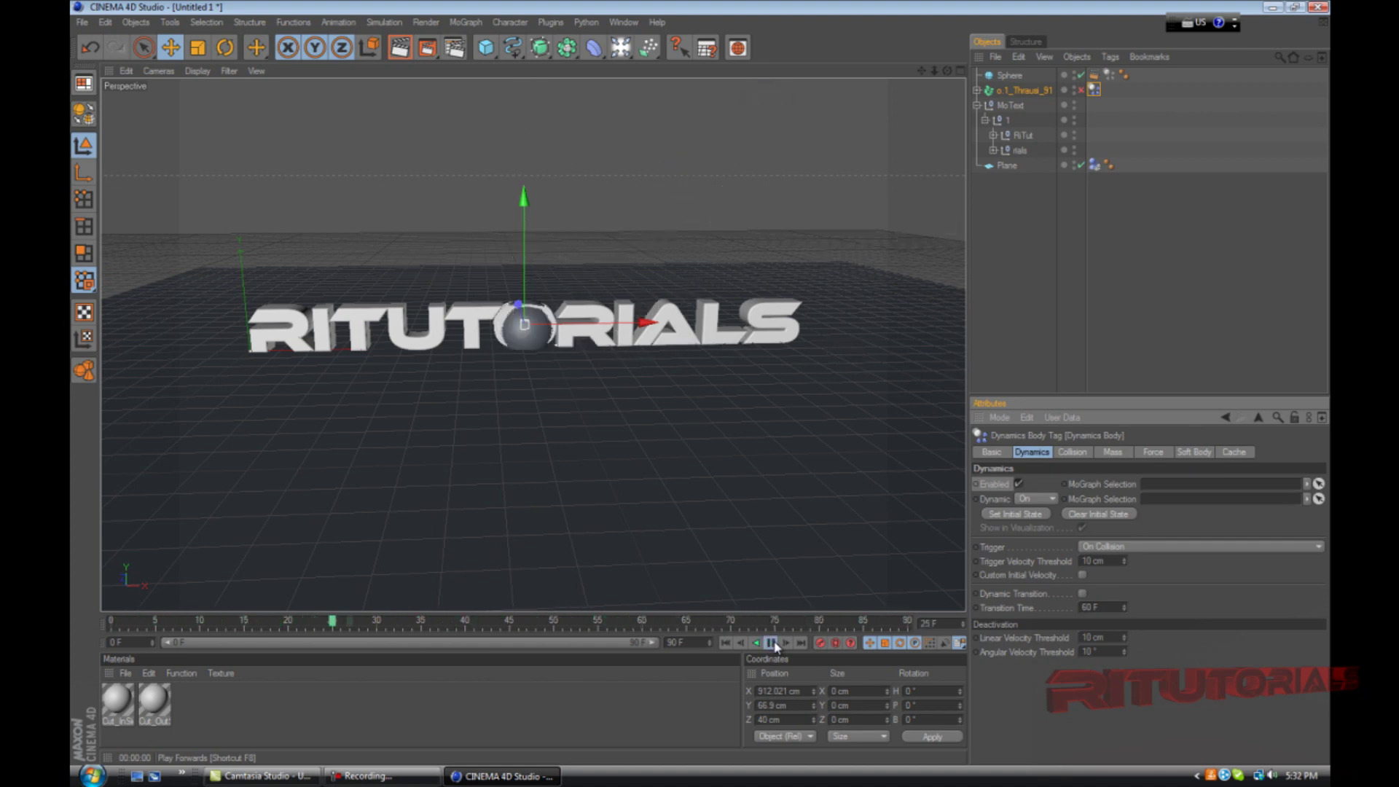
left_click(772, 644)
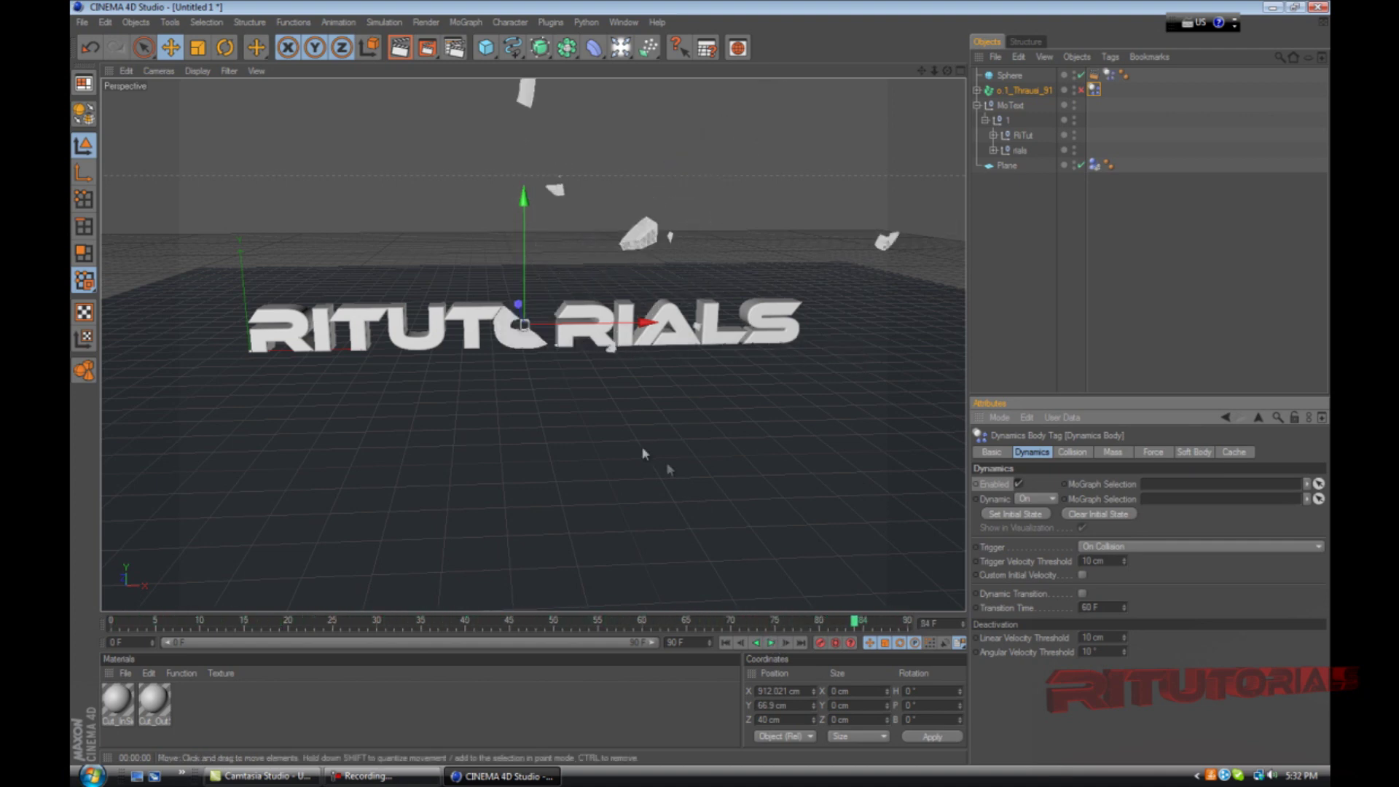
left_click_drag(860, 626, 109, 561)
Undo the accidental fracture object move, raise the sphere to about Y 90 cm and test the simulation, returning to frame 0
left_click_drag(524, 266, 523, 252)
key("ctrl+z")
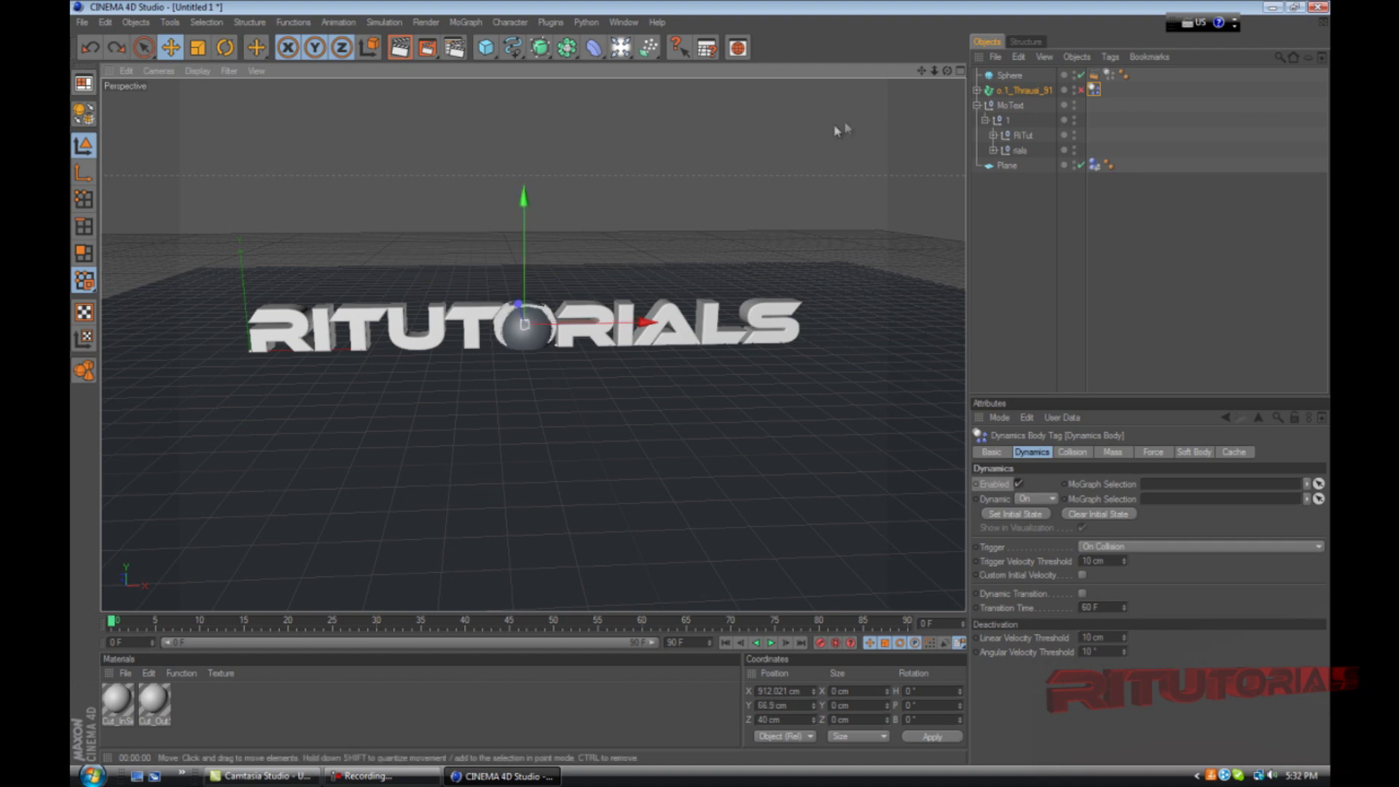
left_click(1008, 76)
left_click_drag(527, 237, 701, 382)
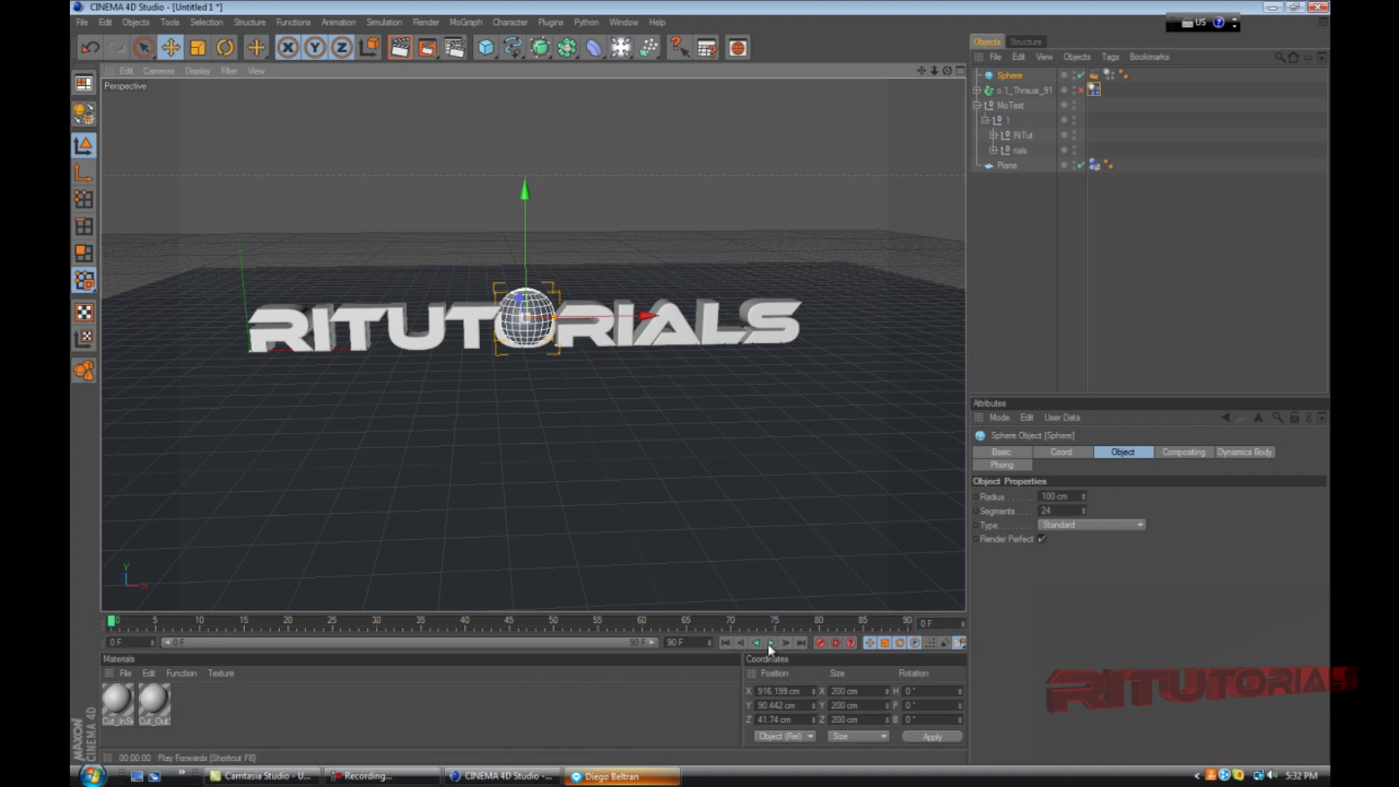
left_click(771, 643)
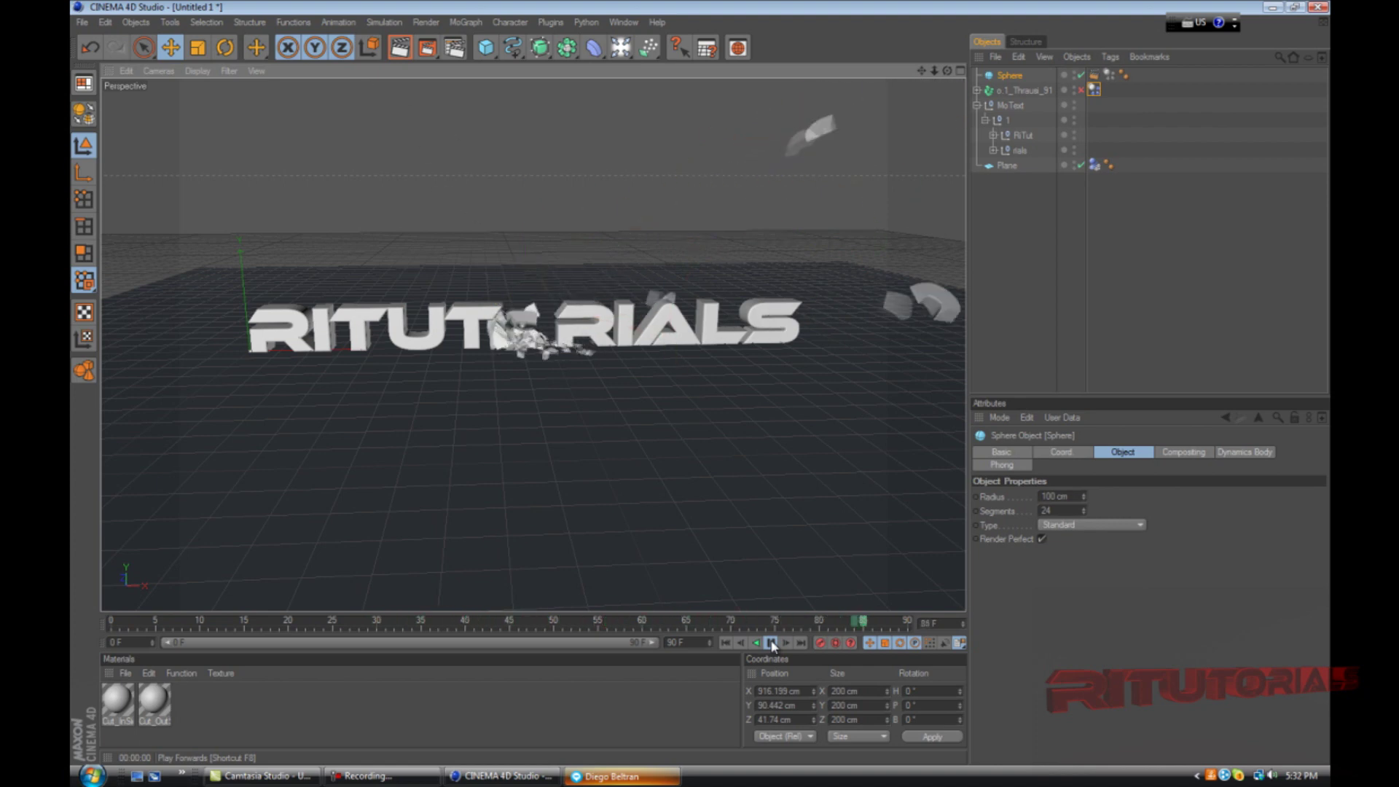
left_click(771, 643)
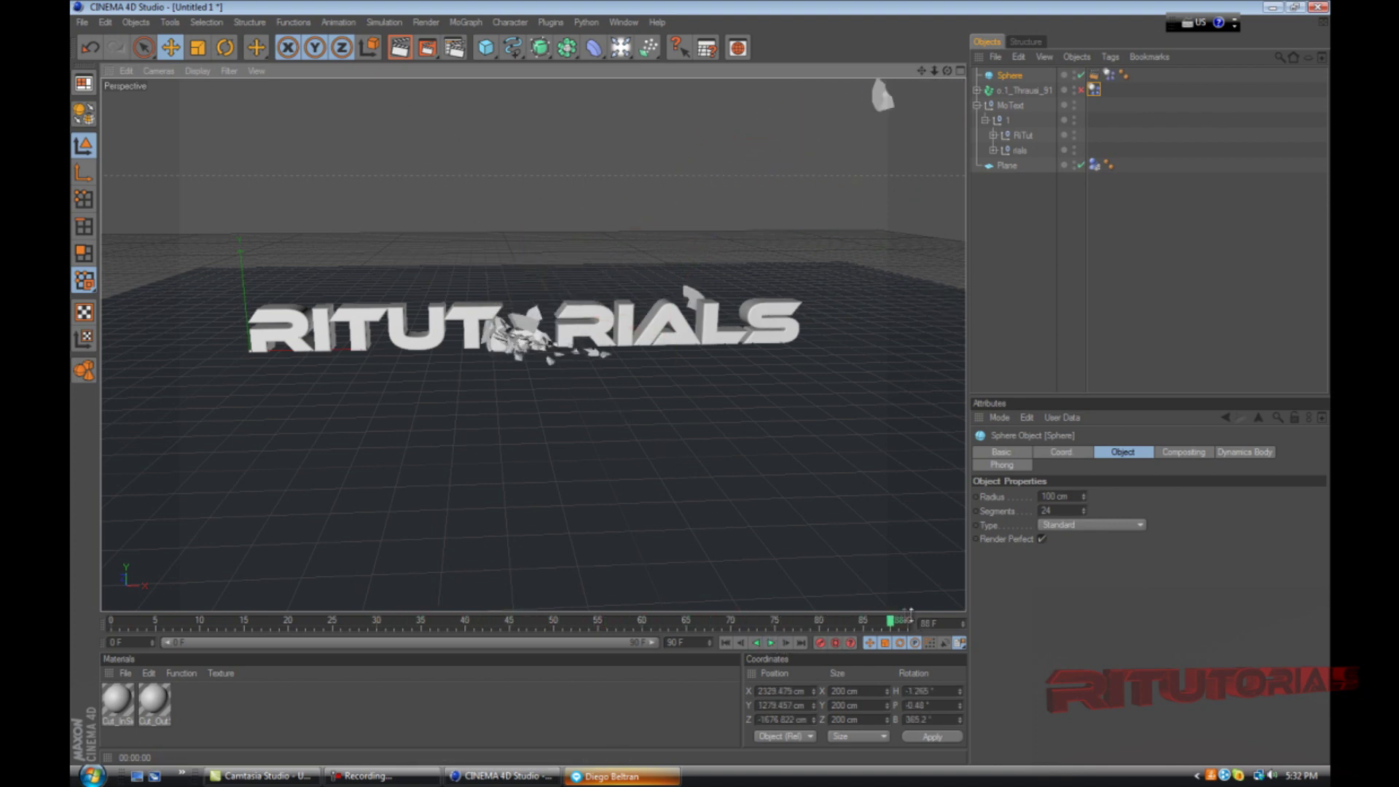
key("shift+f")
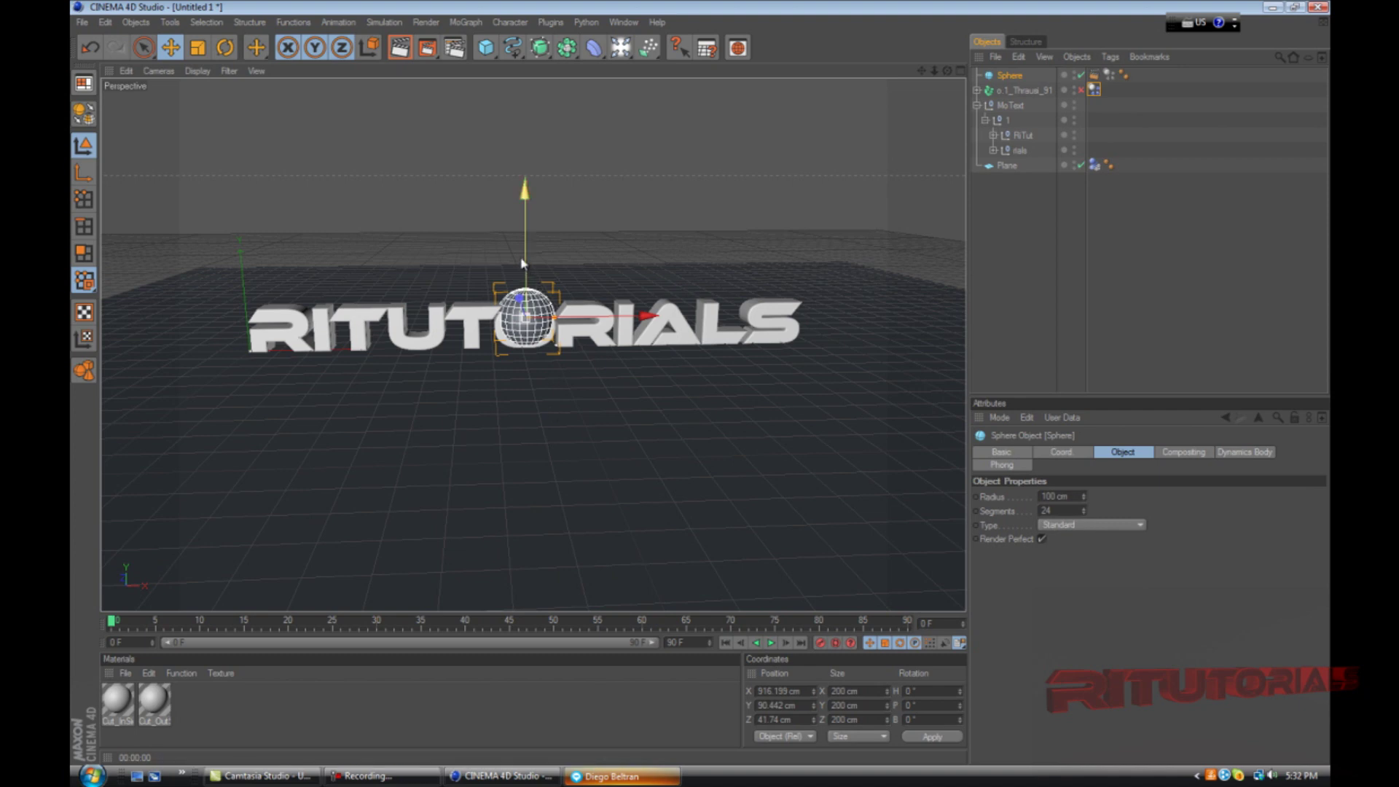
Lower the sphere to about Y 75 cm and play the simulation
left_click_drag(524, 262, 523, 267)
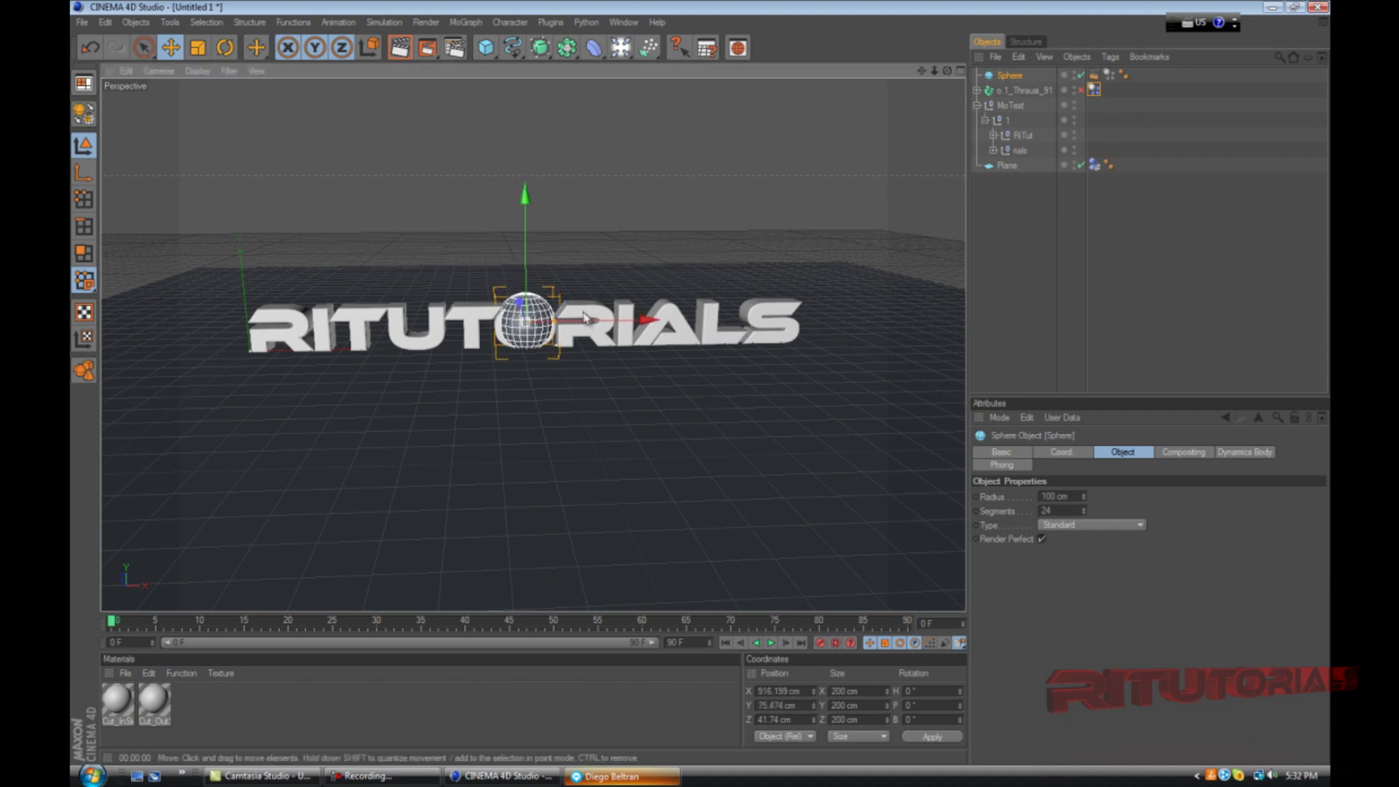
left_click(771, 643)
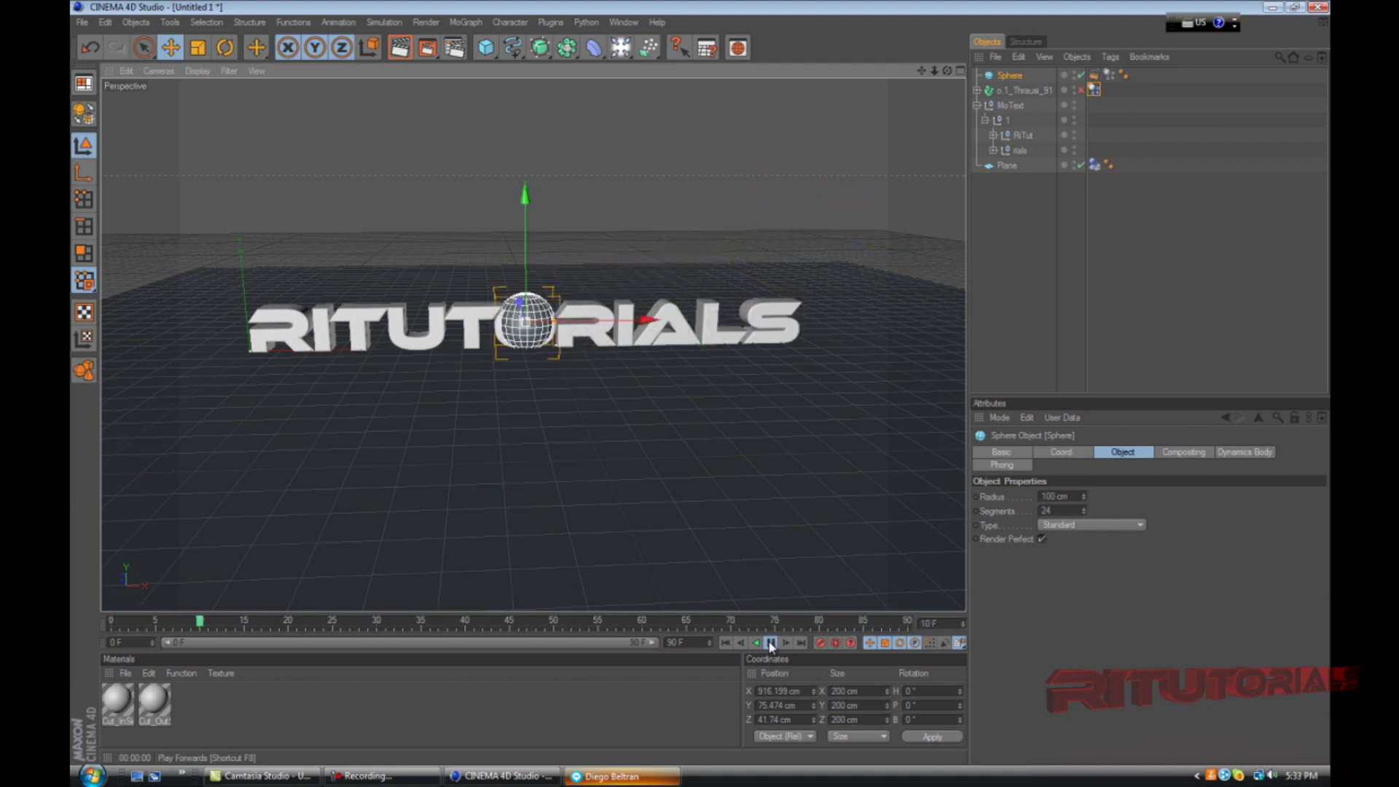
left_click(771, 643)
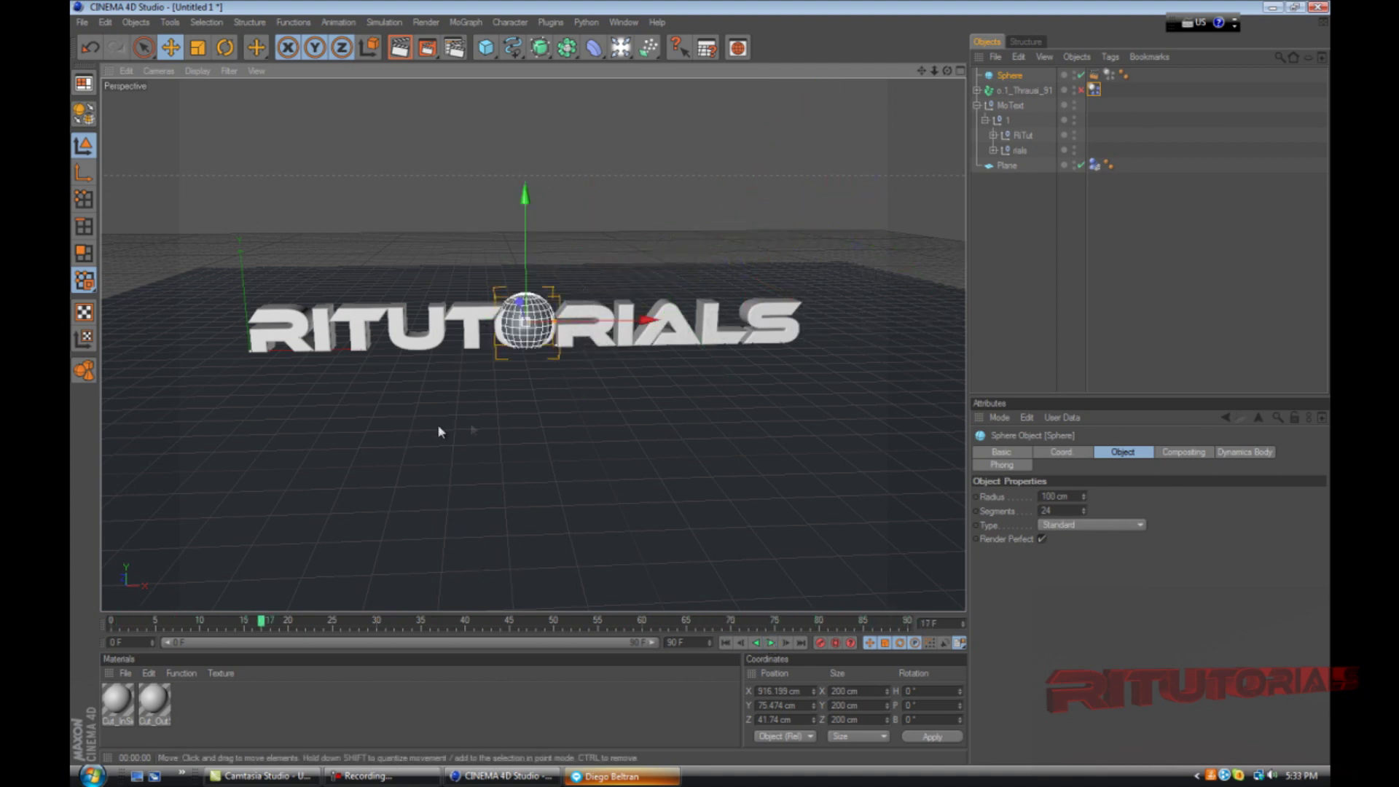
Shrink the sphere to a radius of about 62 cm, lower it to about Y 52 cm and play from frame 0
scroll(554, 317, "up", 5)
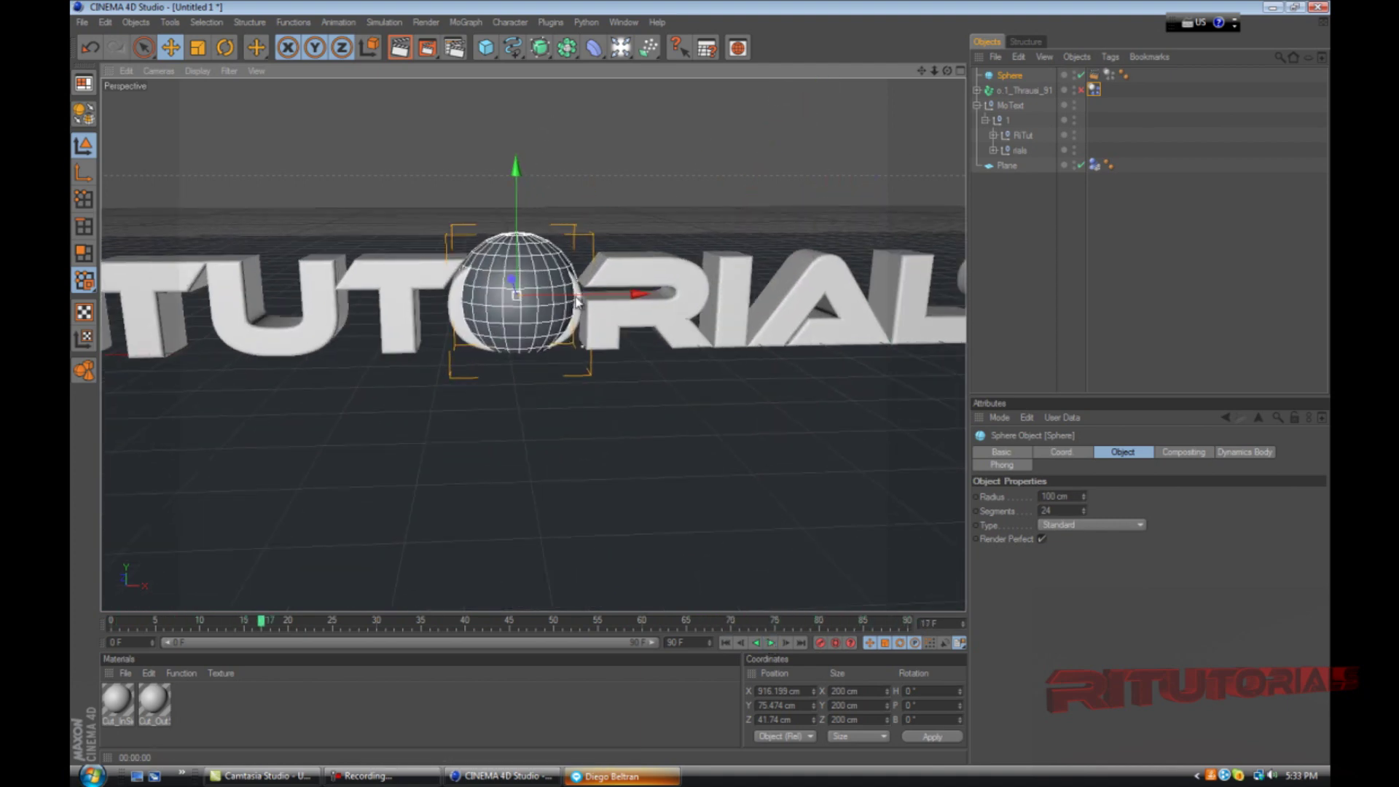
left_click_drag(575, 294, 553, 295)
left_click_drag(518, 213, 518, 228)
left_click(726, 644)
left_click(770, 643)
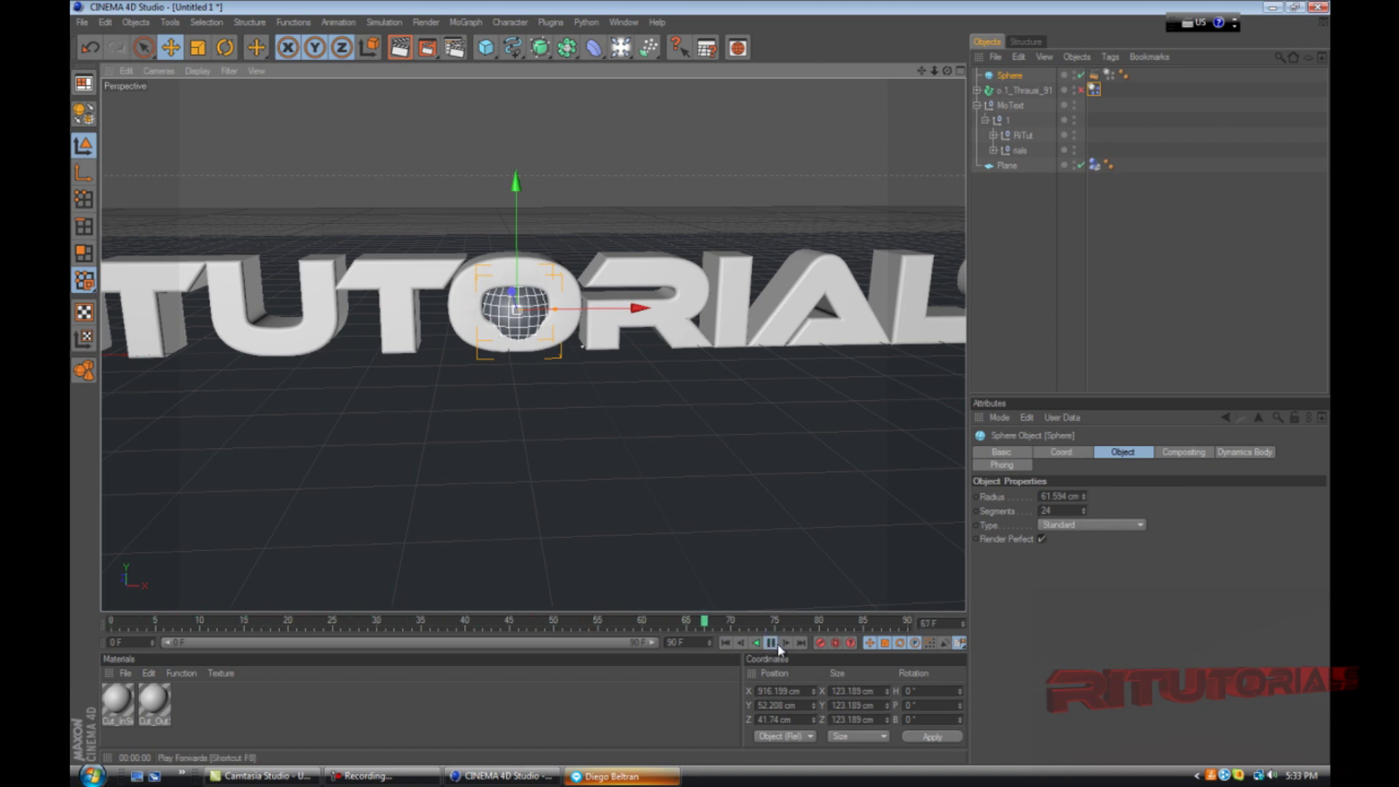
Stop the playback at frame 20 and look over the sphere inside the "o" and the whole RiTutorials text
left_click(771, 643)
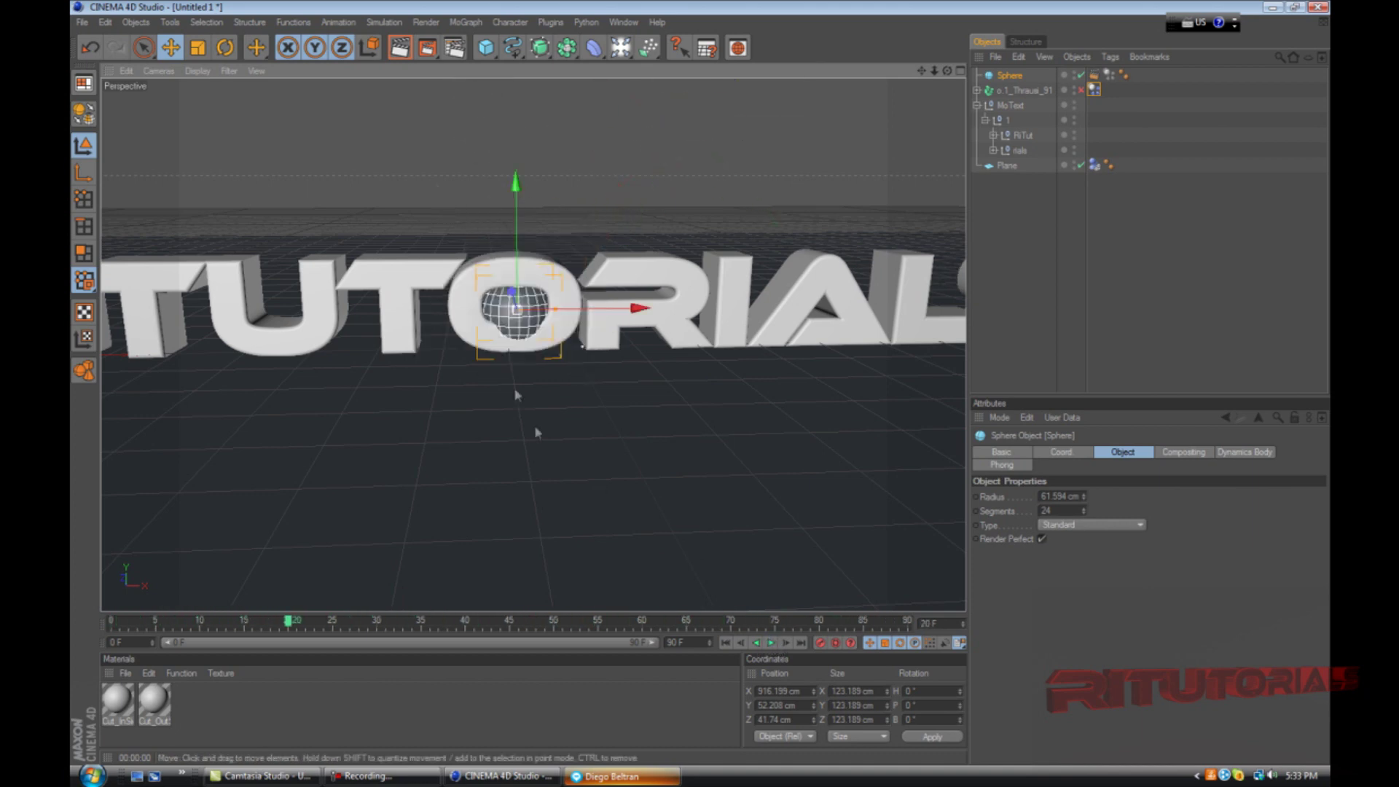
scroll(498, 333, "down", 5)
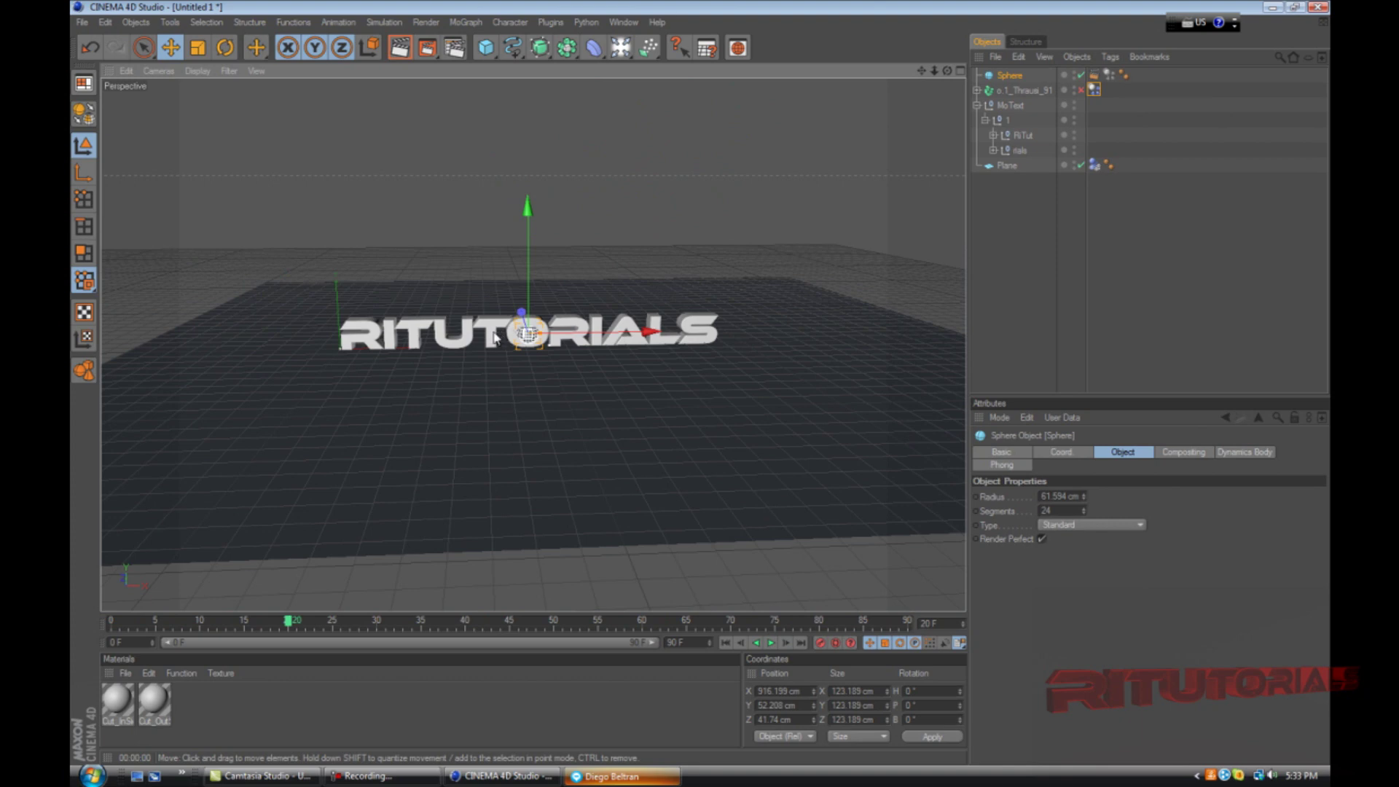
scroll(495, 337, "up", 7)
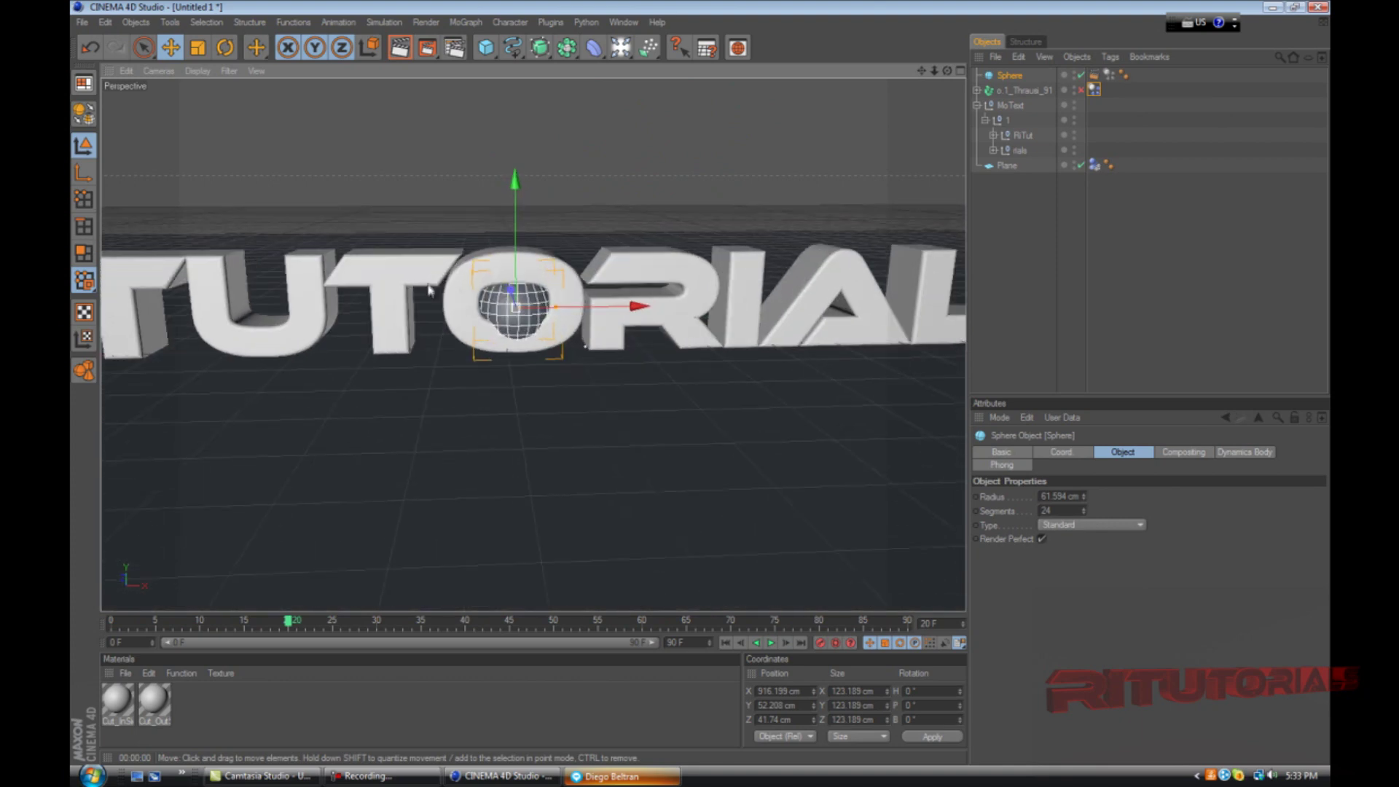
scroll(558, 260, "down", 3)
scroll(555, 260, "down", 3)
scroll(541, 248, "up", 3)
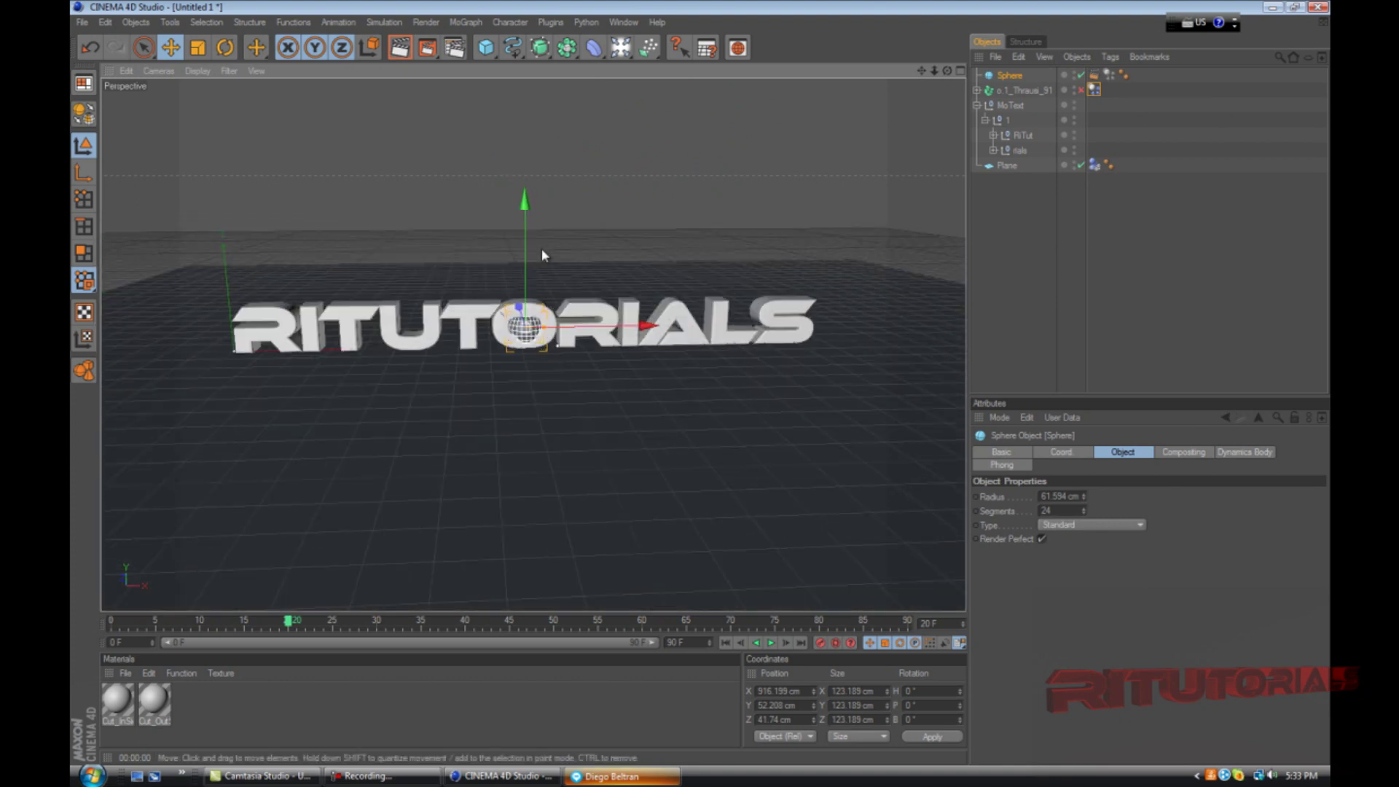
scroll(546, 244, "down", 2)
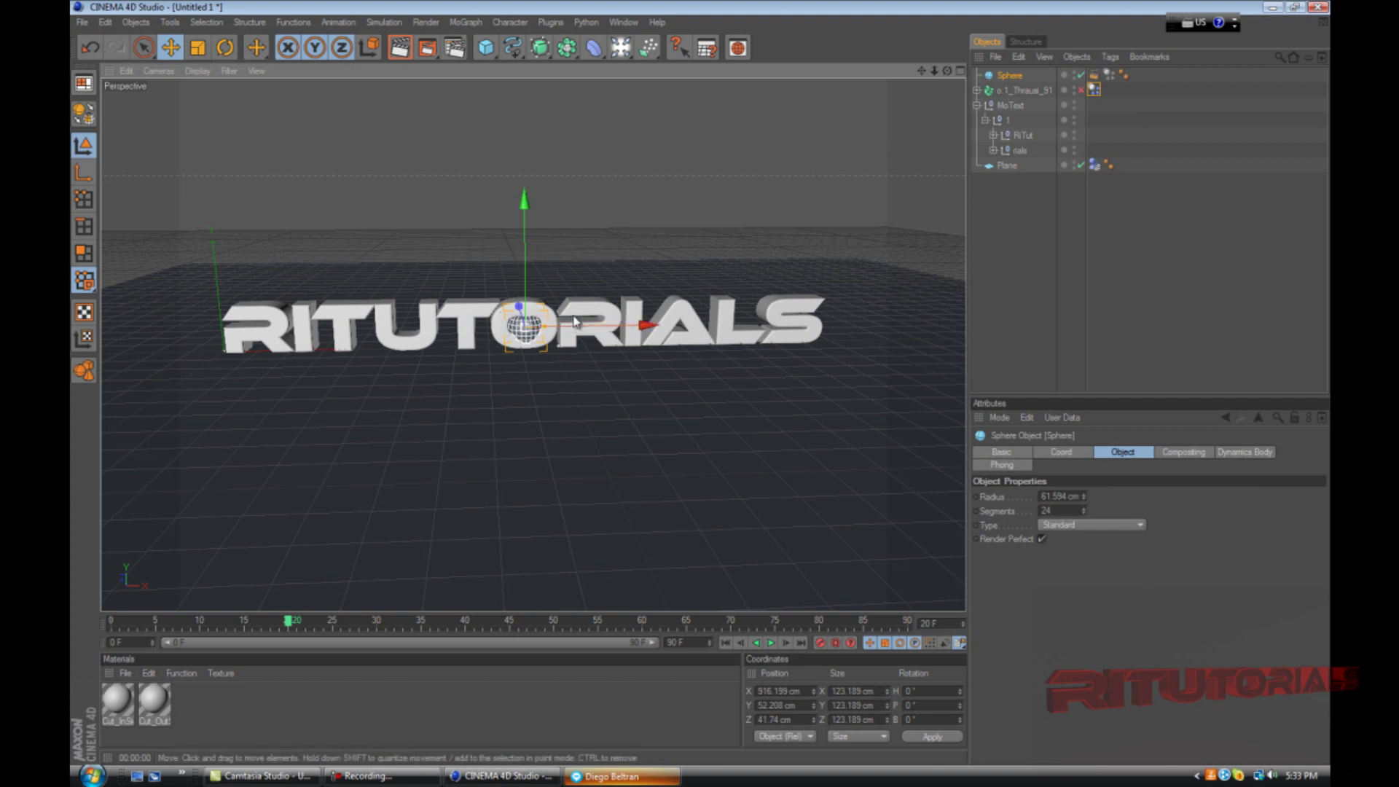
Stop the simulation at frame 78 as the "o" bursts and keyframe the project's dynamics Time Scale at 100%
left_click(770, 644)
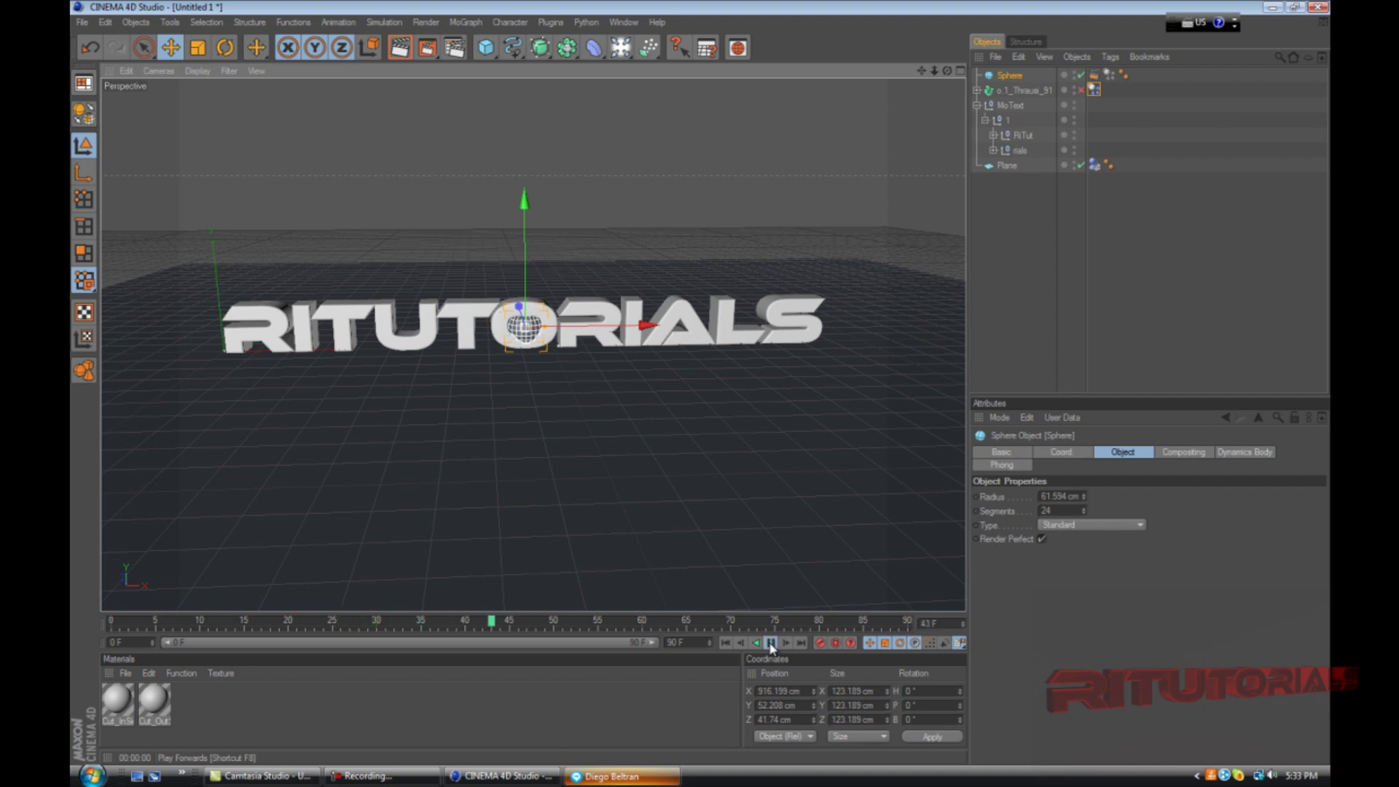
left_click(771, 644)
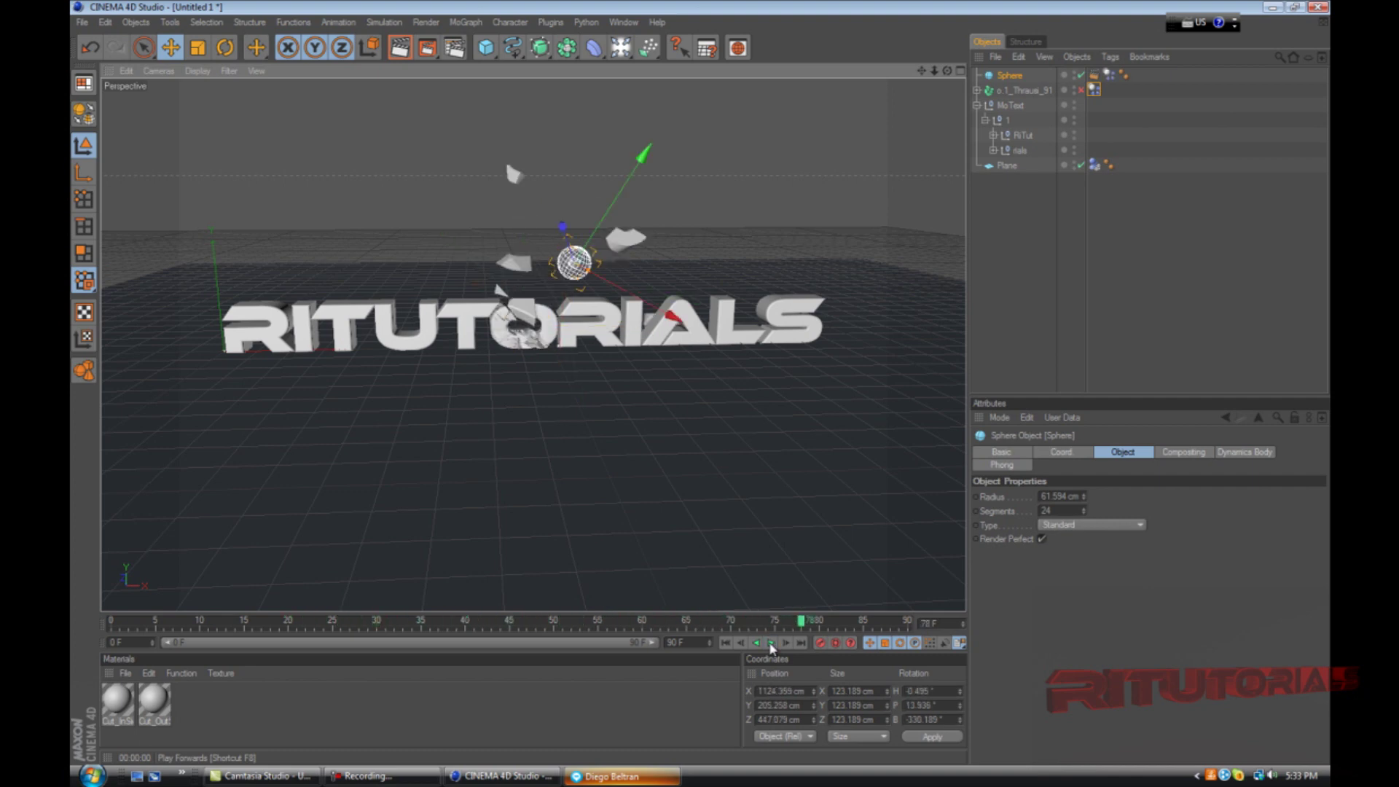
left_click(105, 22)
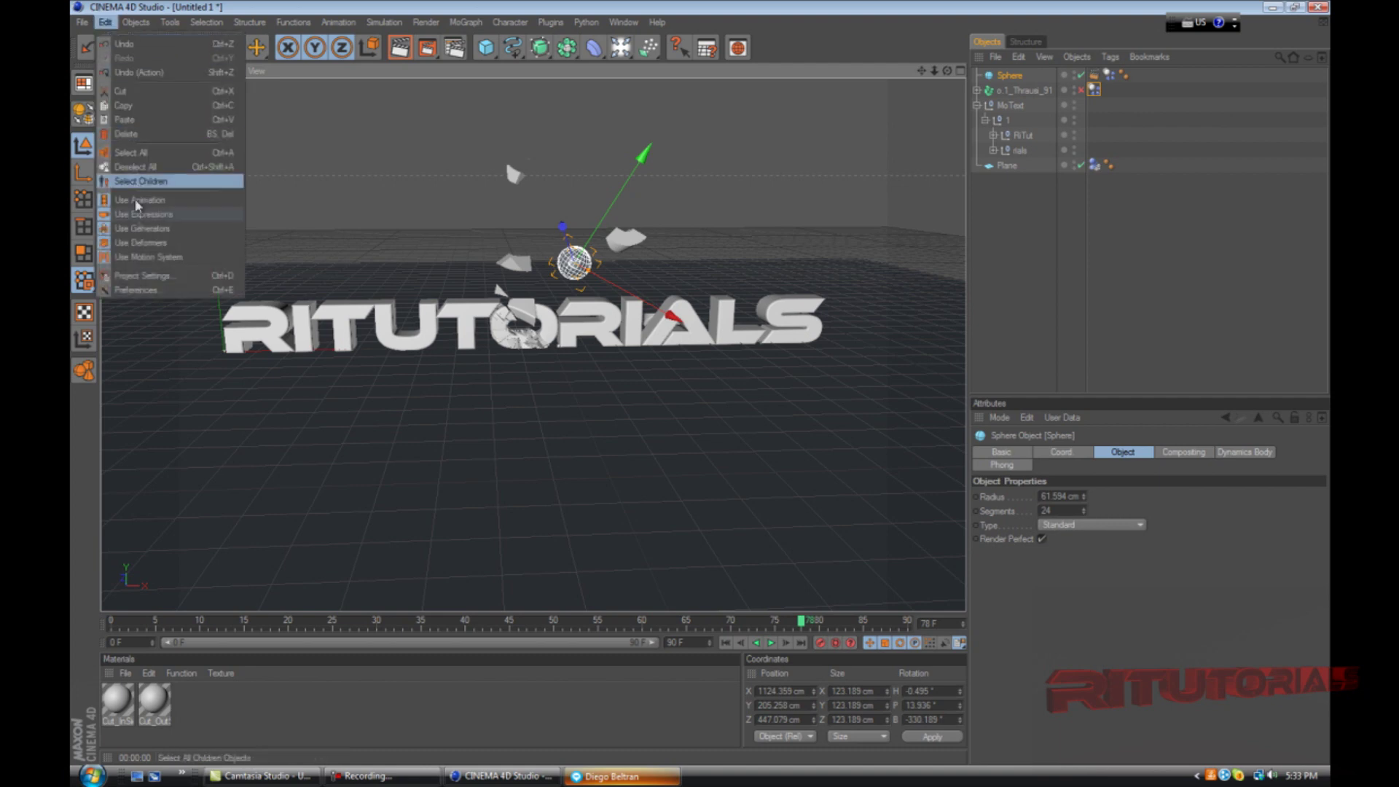
left_click(145, 277)
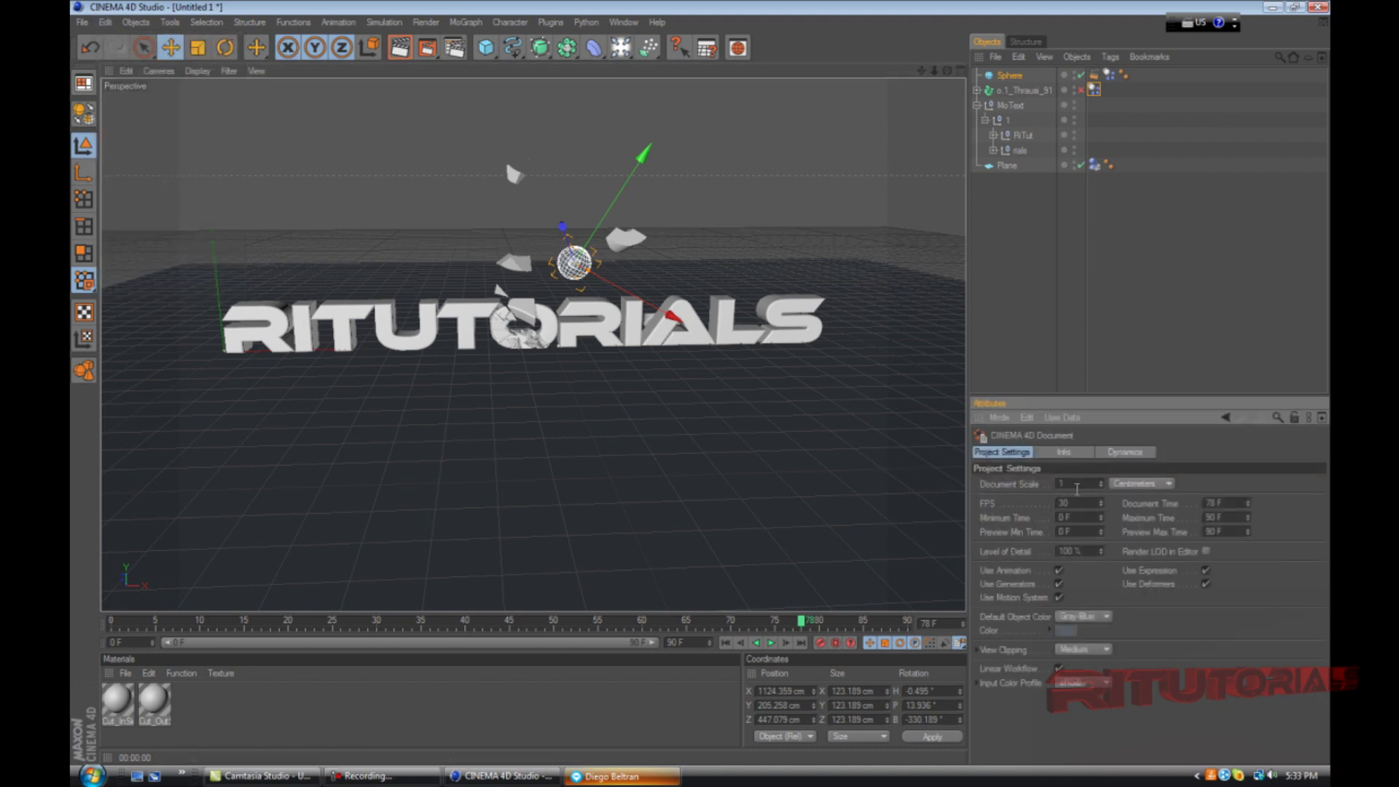
left_click(1120, 453)
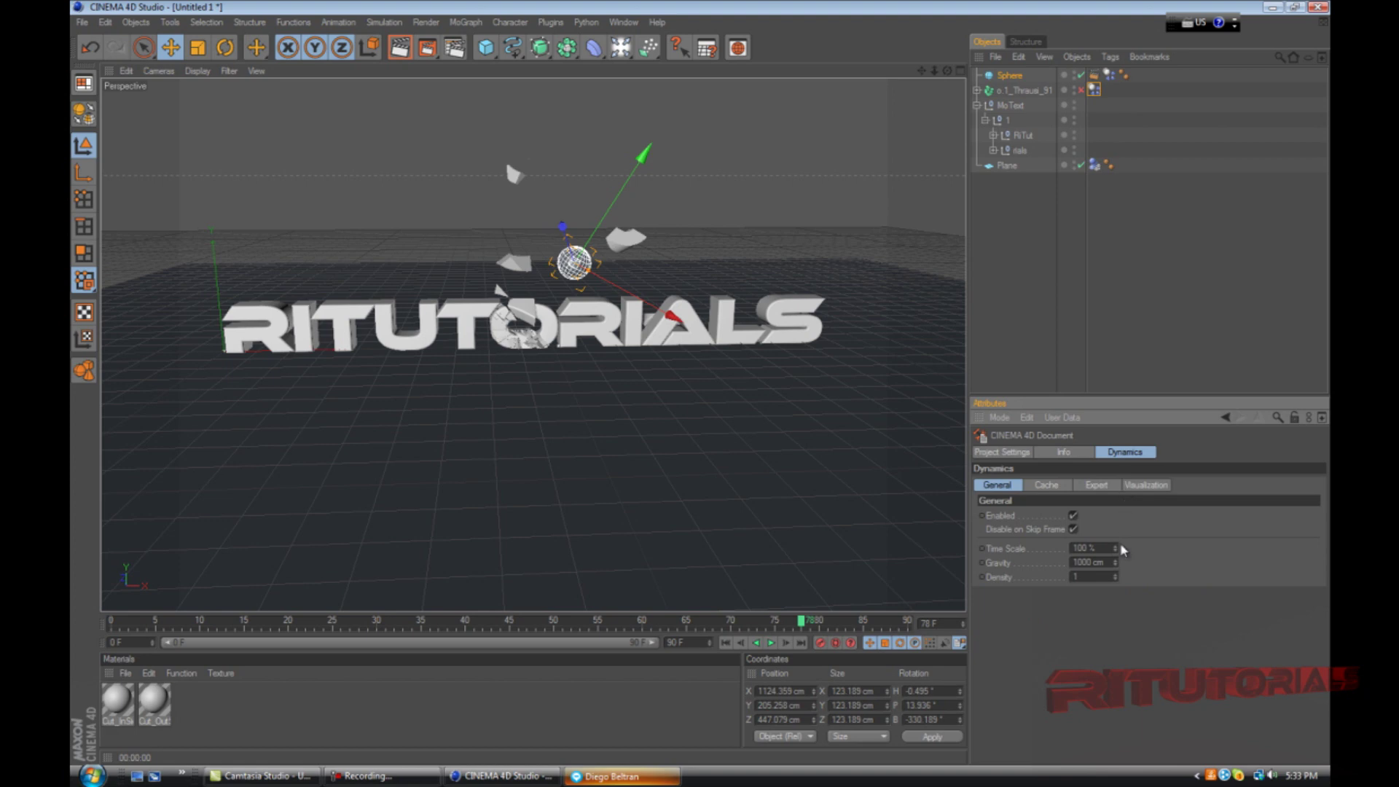
left_click(985, 549)
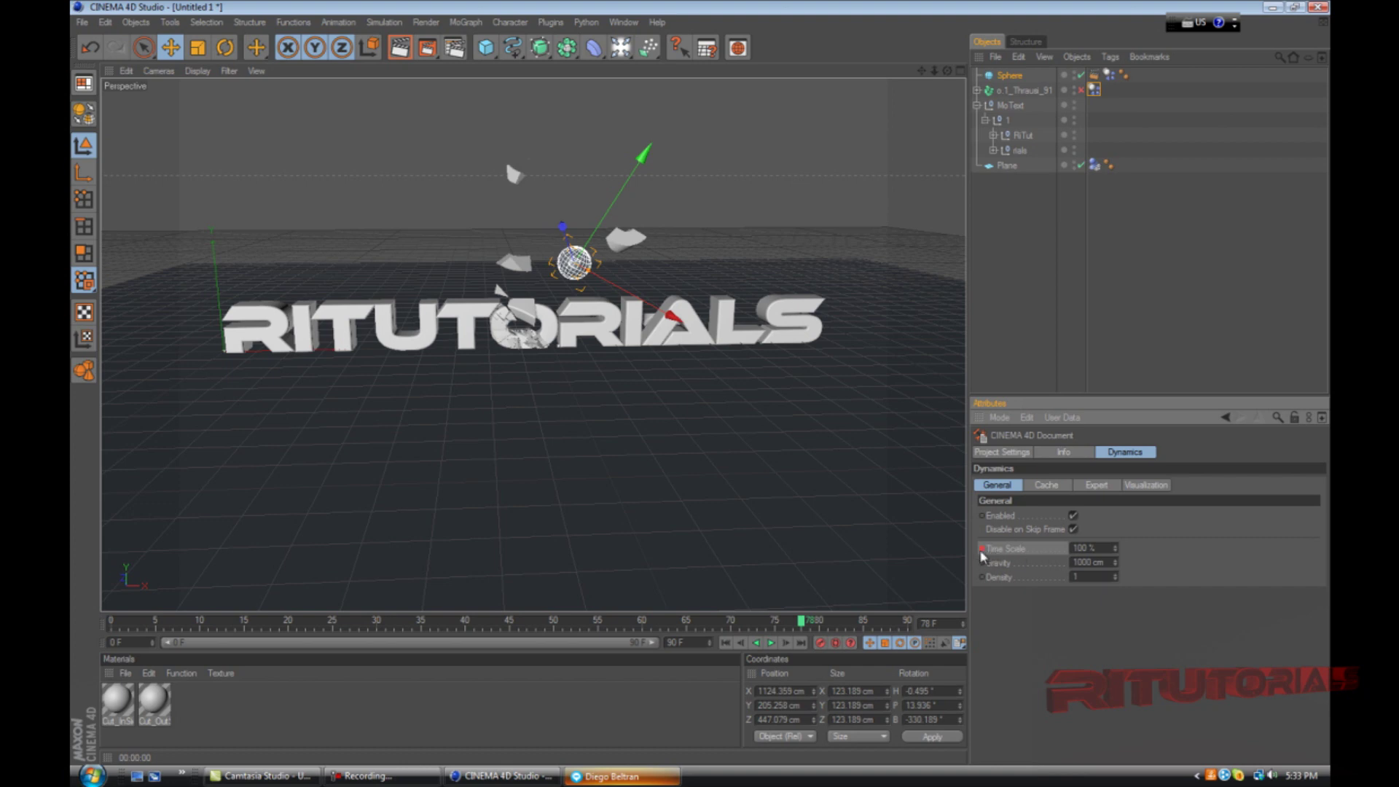
Move to frame 82 and keyframe the project's dynamics Time Scale at 4%
left_click_drag(802, 624, 837, 624)
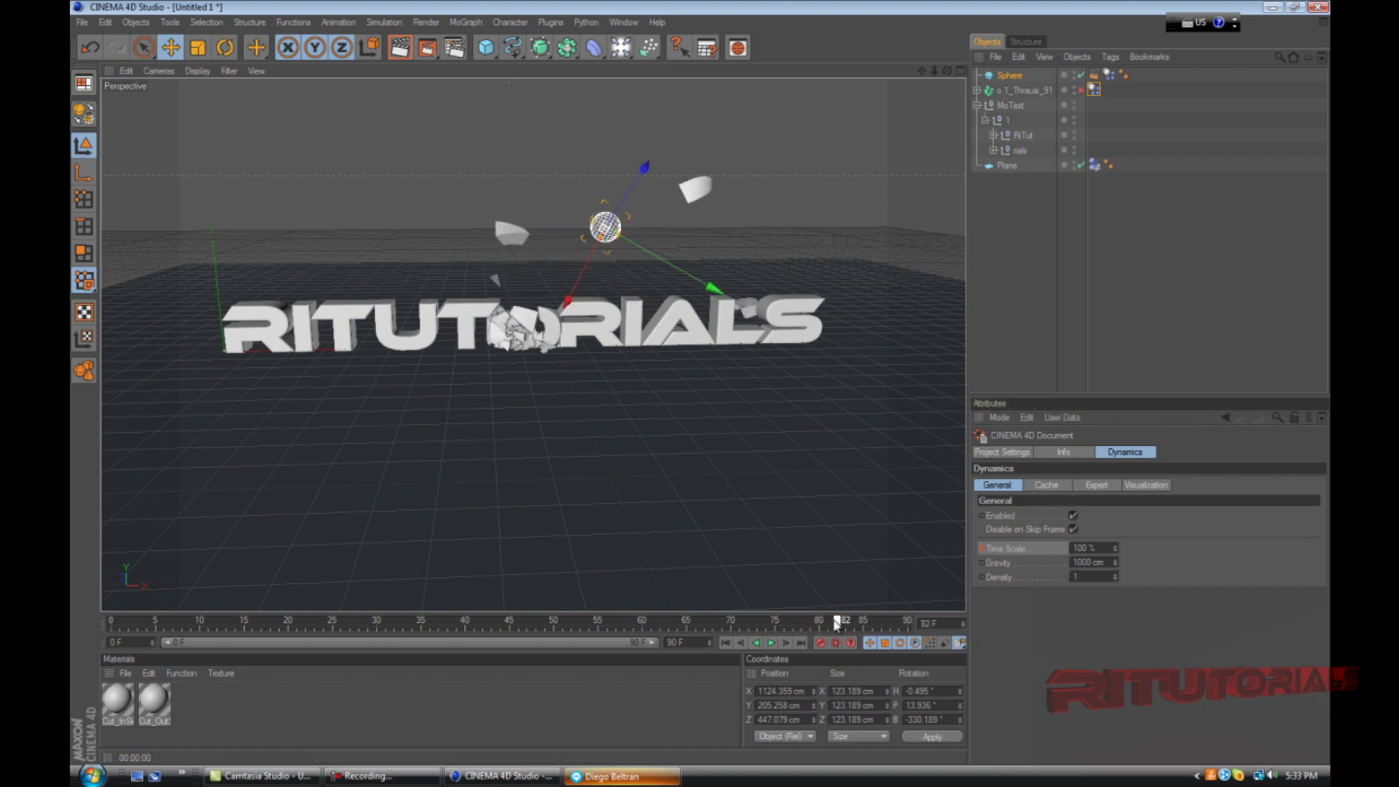
left_click(1114, 551)
left_click_drag(1114, 549, 1114, 549)
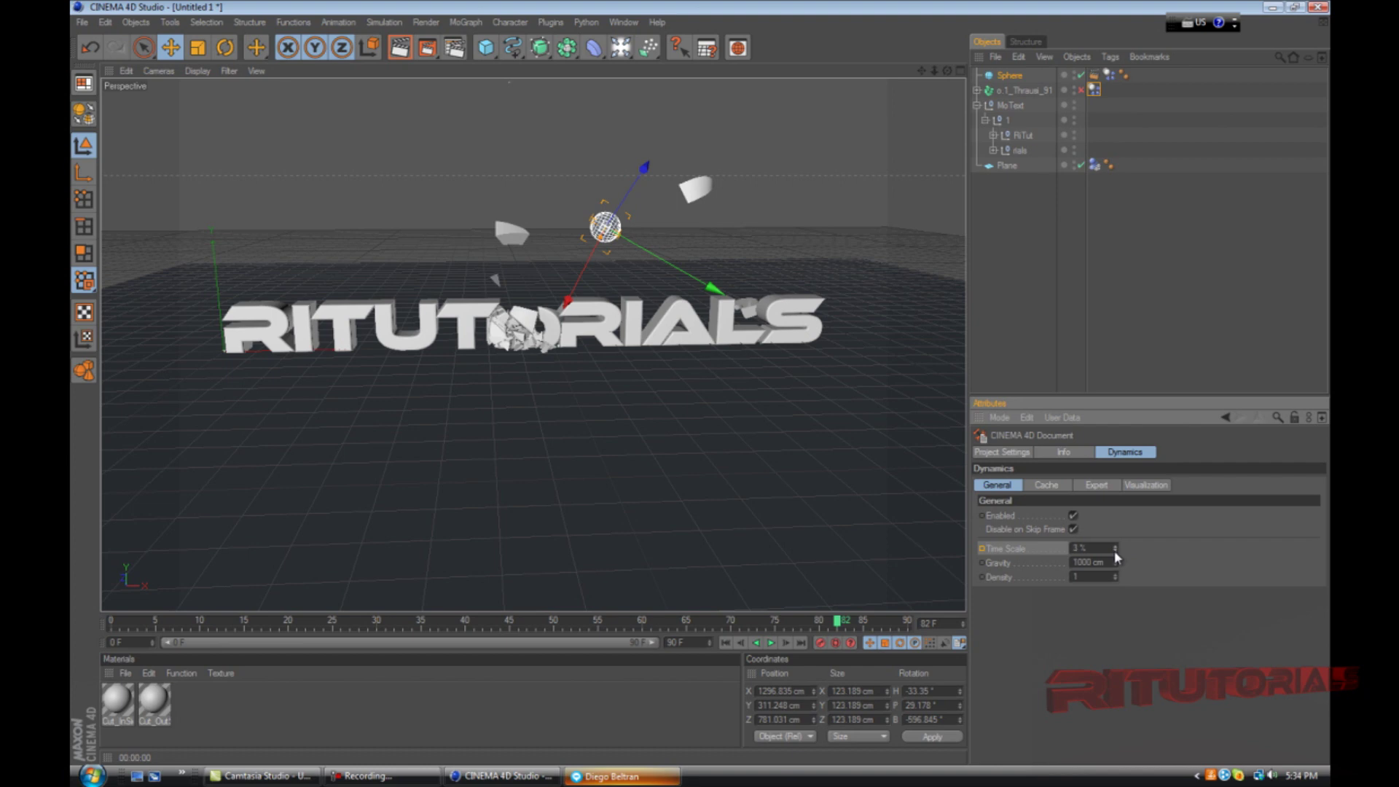
left_click(1113, 546)
Play the simulation from frame 0 to test the slow motion and stop at frame 80
left_click_drag(838, 623, 93, 623)
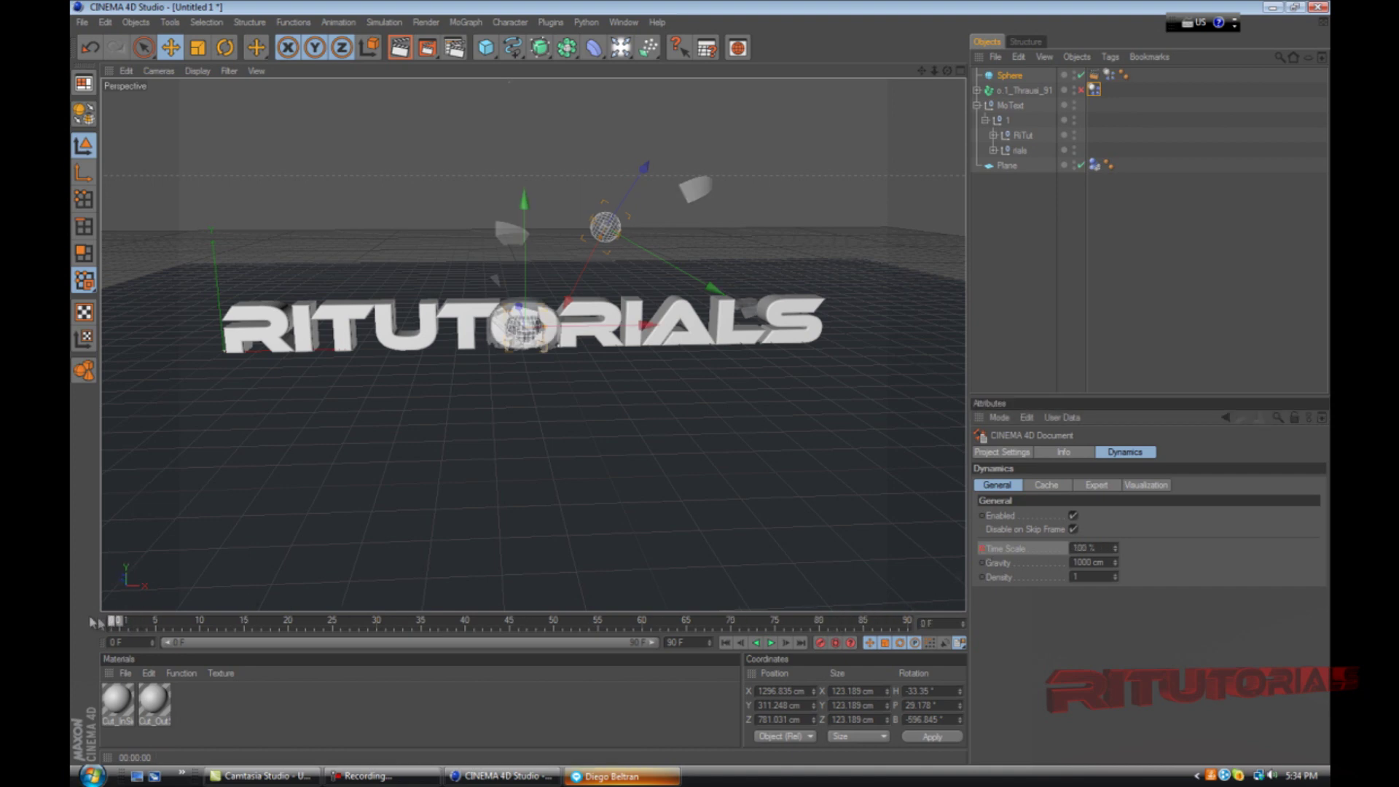
left_click(773, 642)
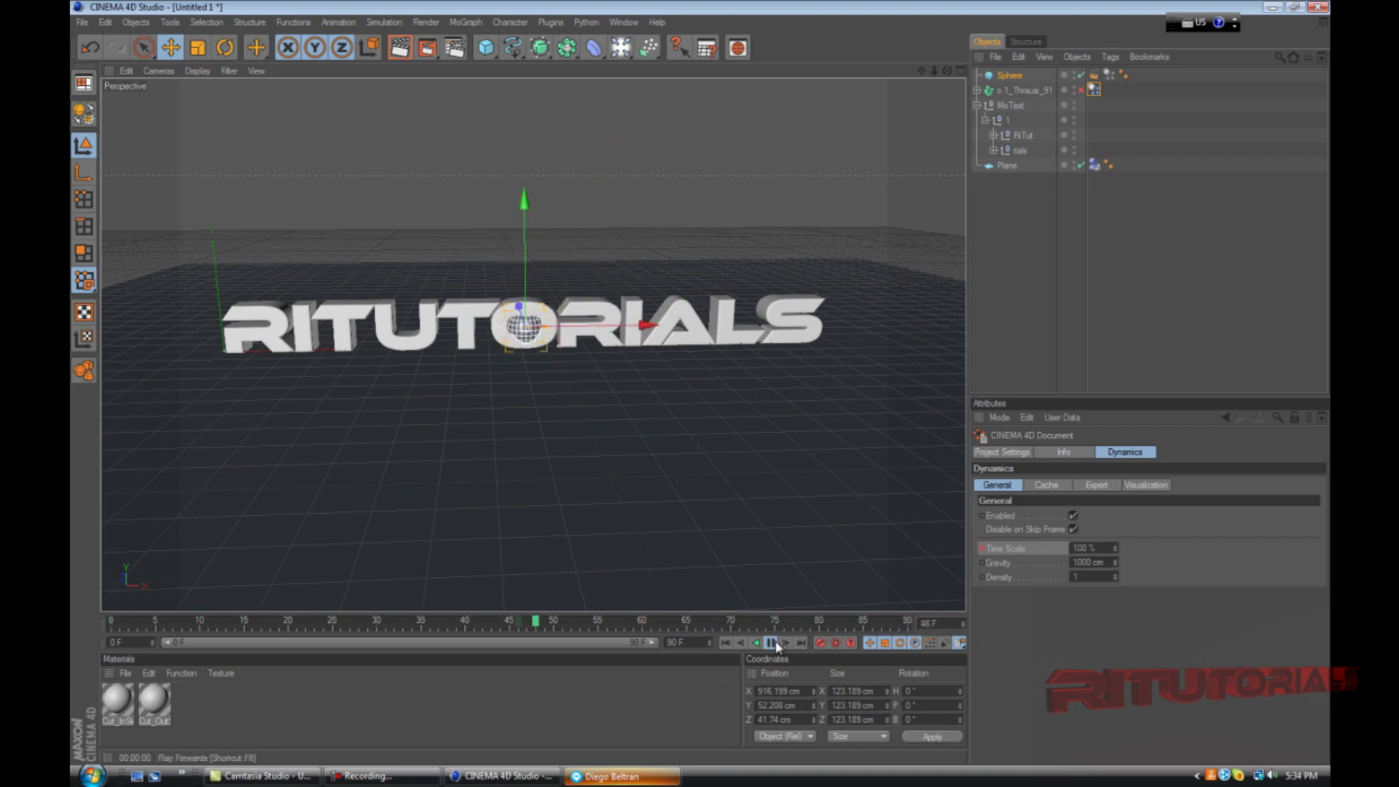
left_click(774, 643)
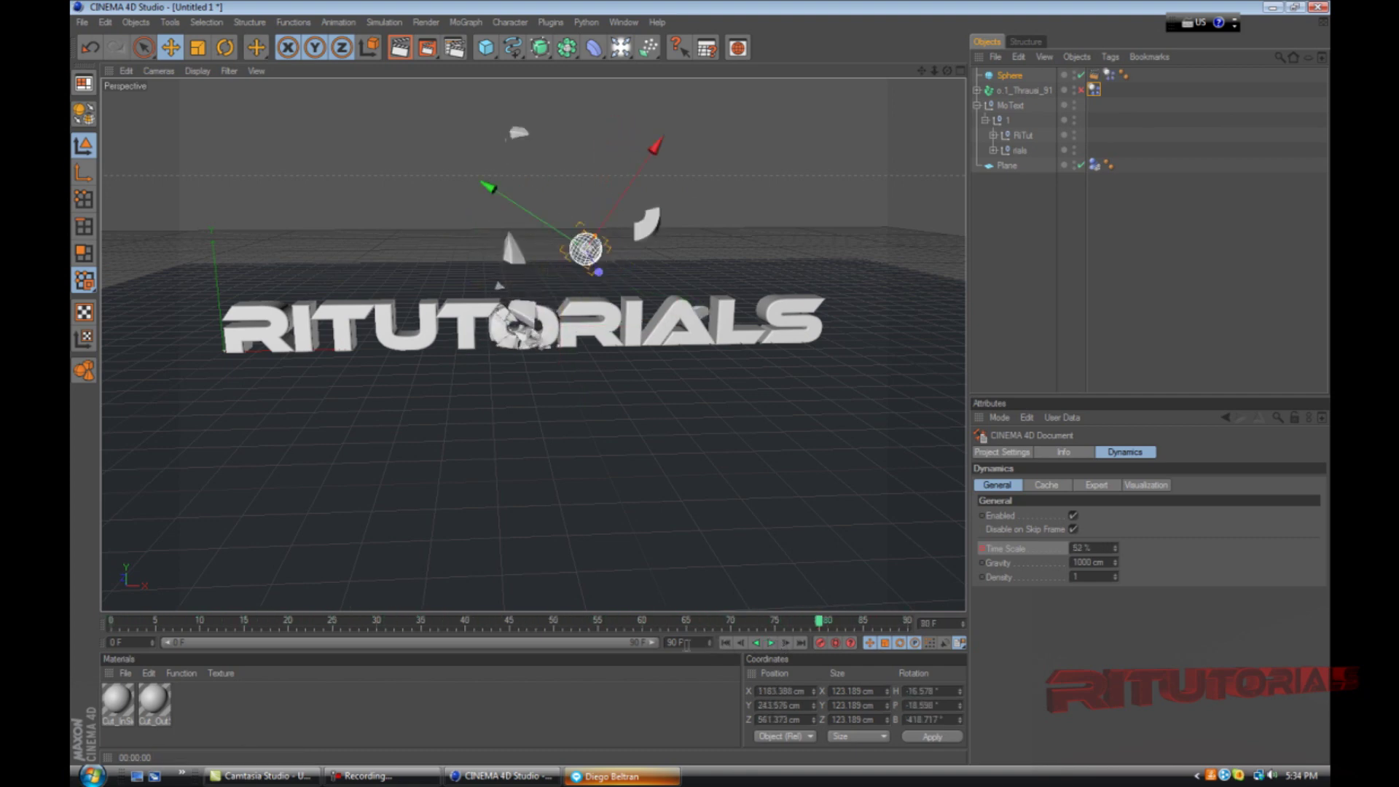
Extend the timeline to 202 frames and replay the slow-motion burst, returning to frame 0
left_click(726, 643)
left_click(769, 643)
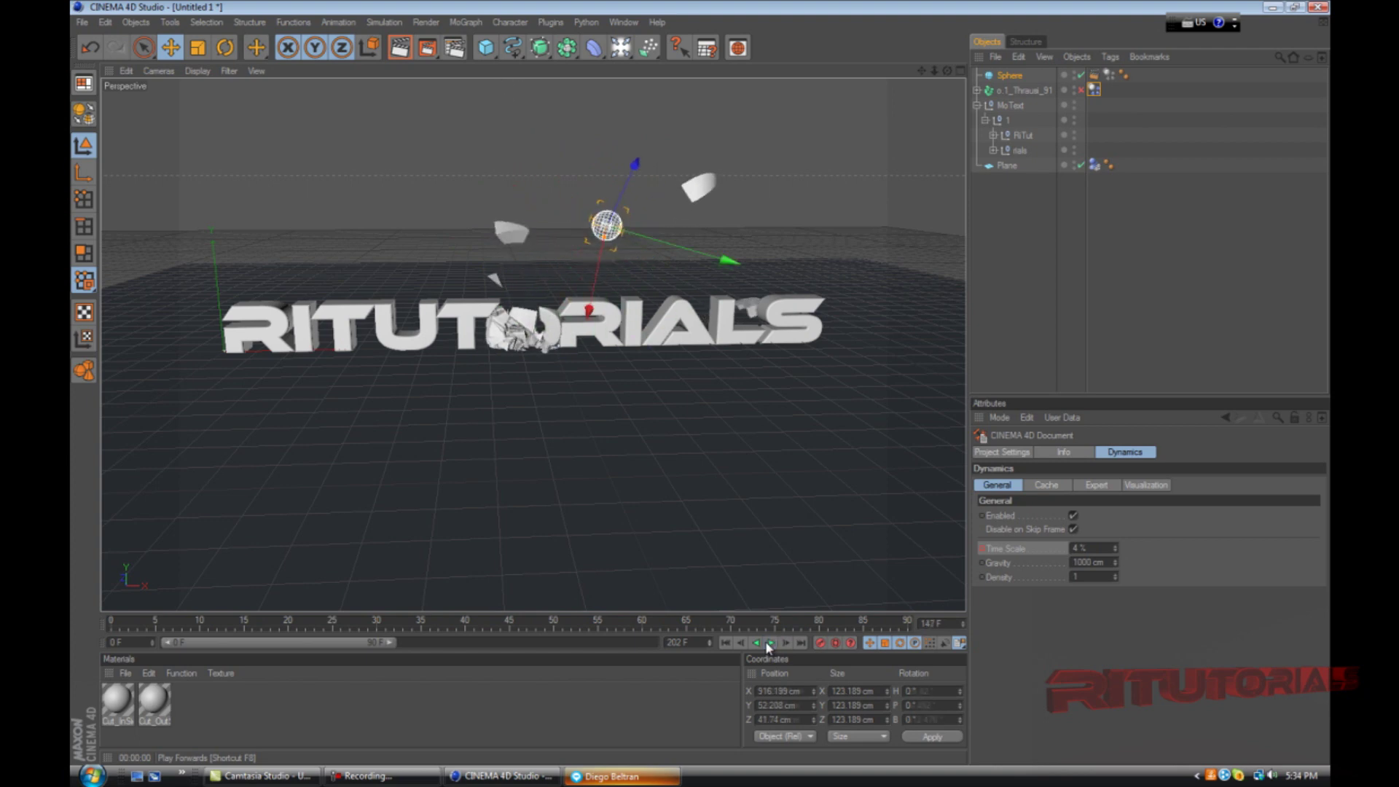
left_click(770, 644)
left_click(726, 643)
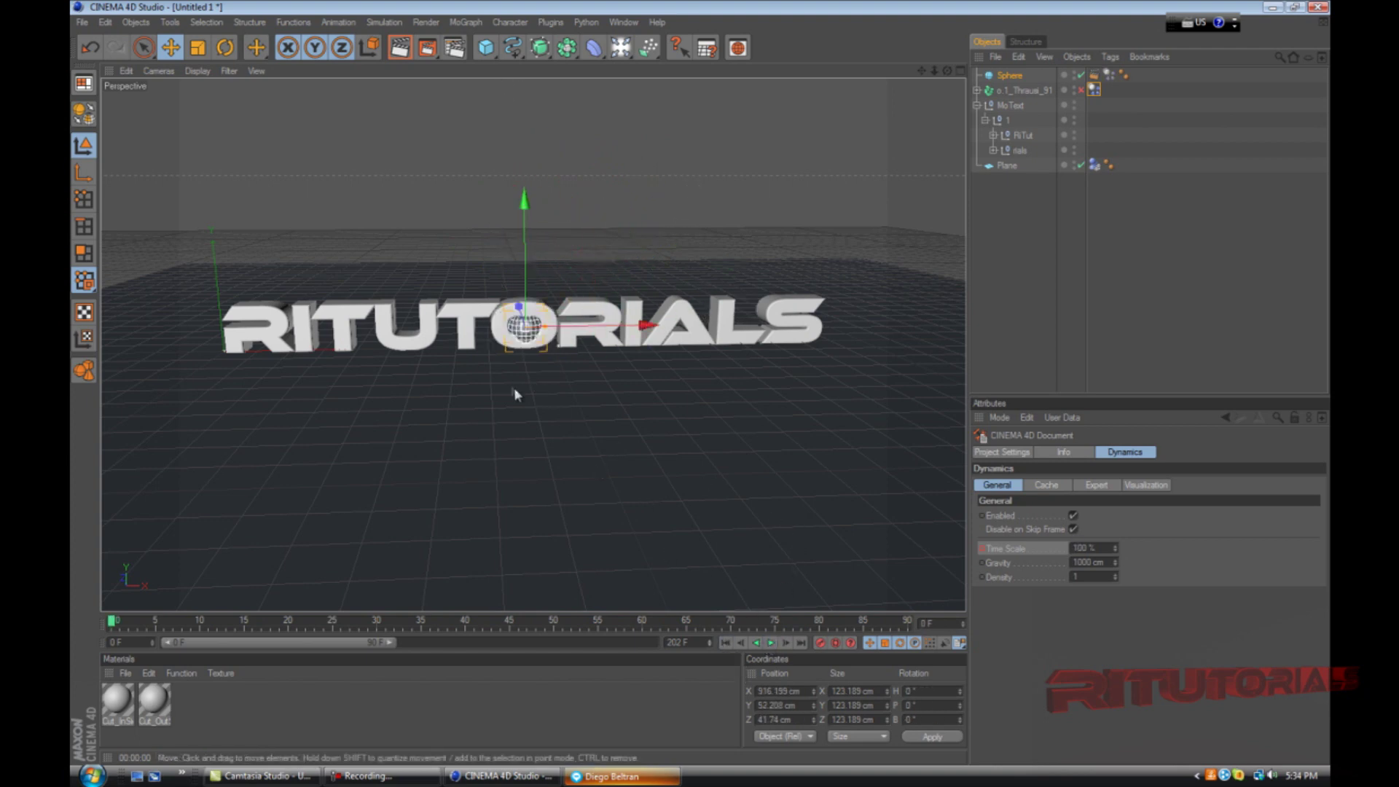
Add a light object and move it to about Y 318 cm and Z -106 cm, above and in front of the text's first letter
scroll(515, 355, "down", 2)
scroll(515, 355, "up", 6)
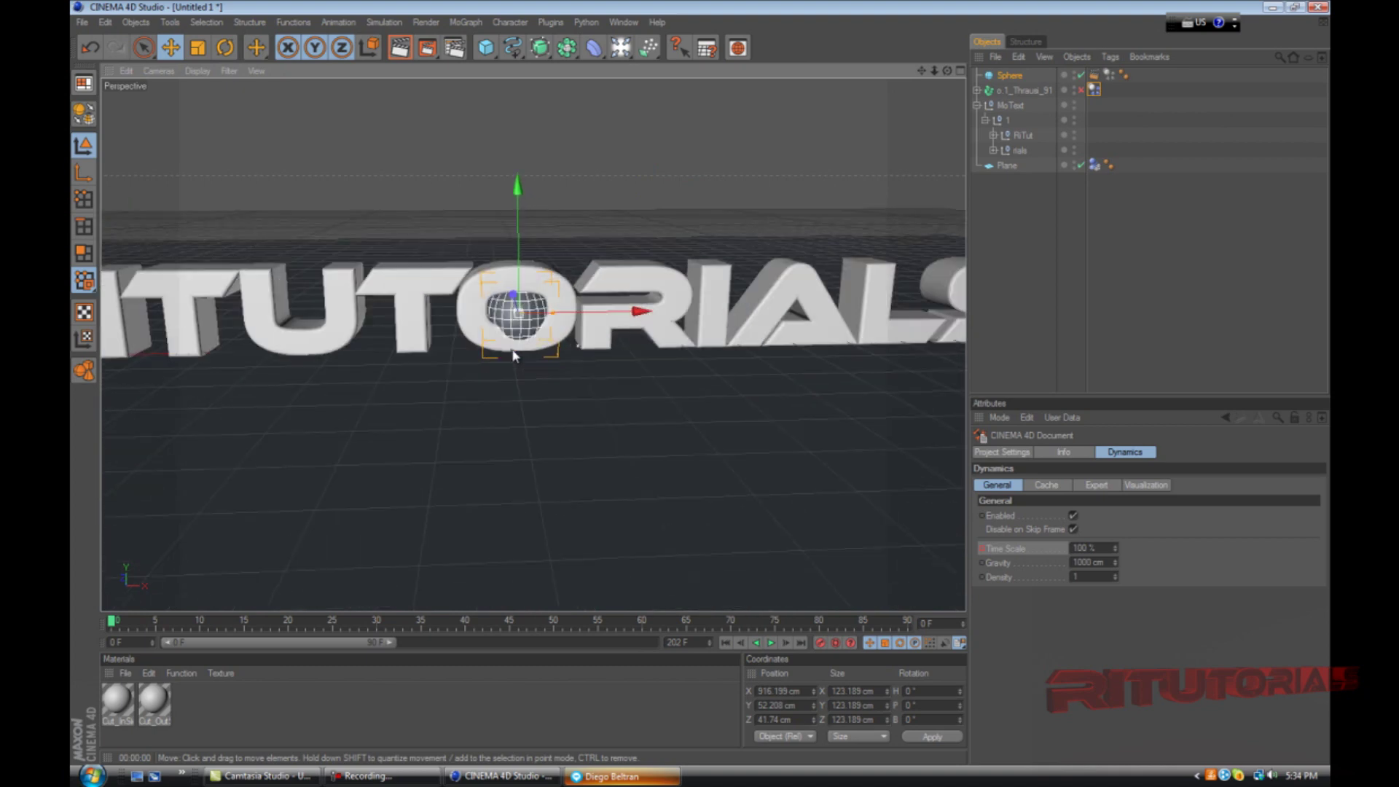
scroll(515, 355, "down", 4)
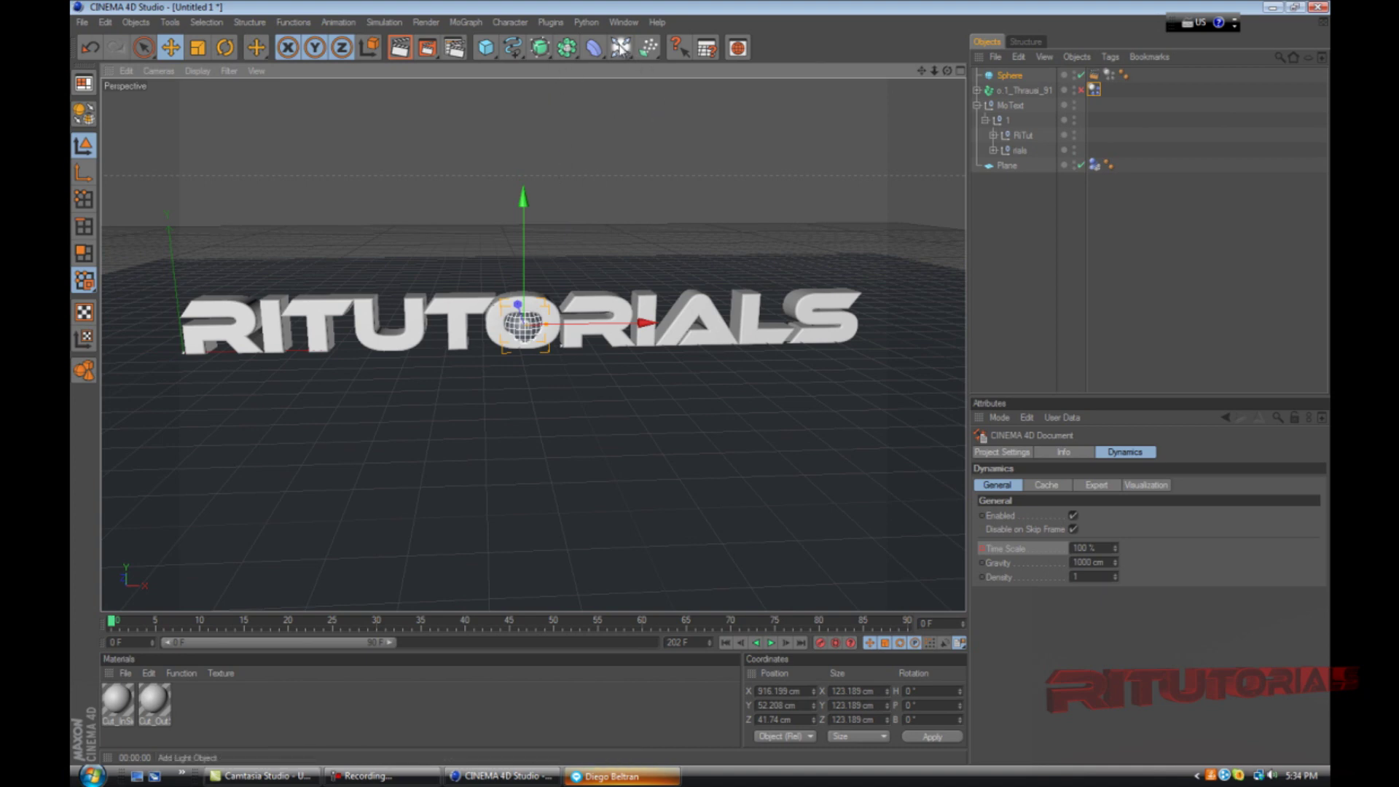
left_click_drag(621, 47, 663, 75)
left_click(675, 68)
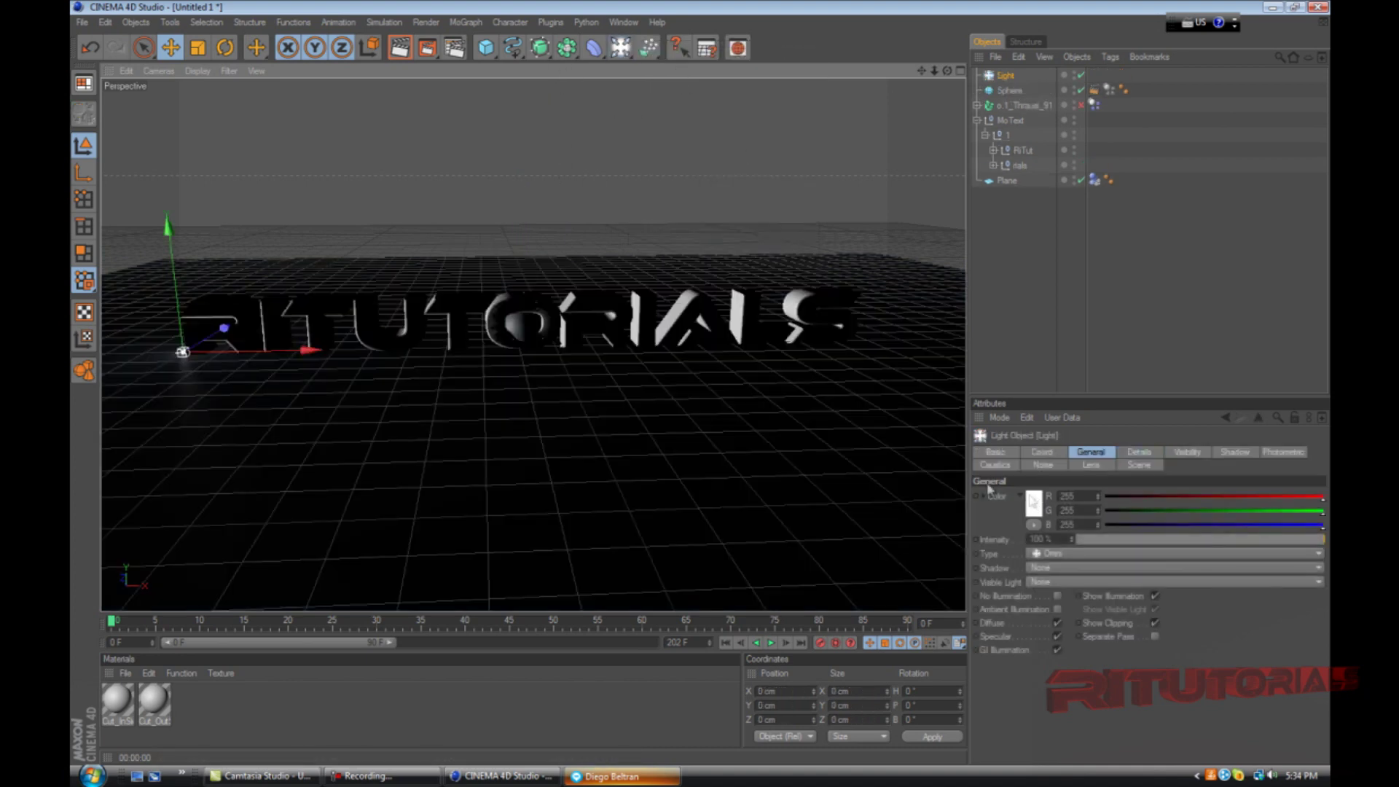
left_click_drag(166, 222, 151, 103)
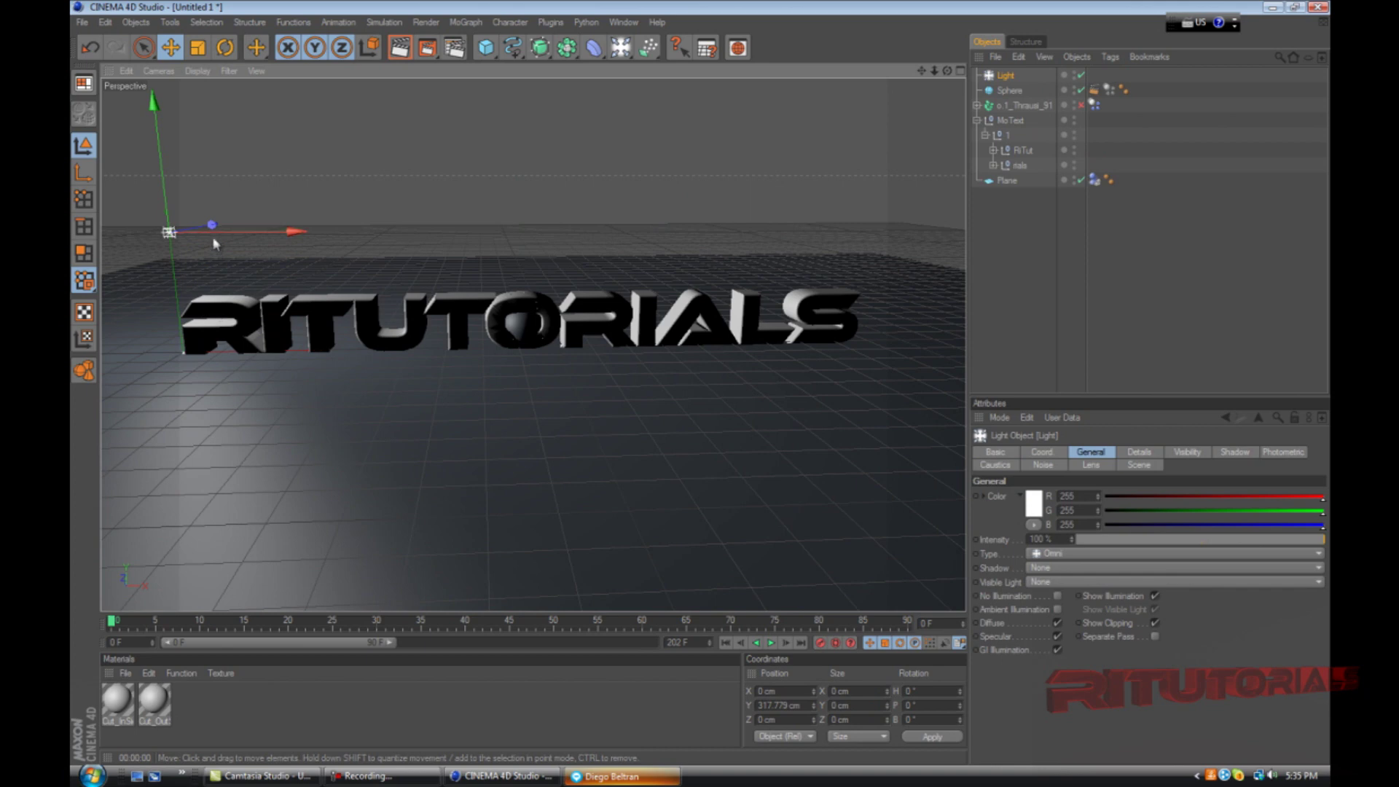
left_click_drag(211, 225, 194, 227)
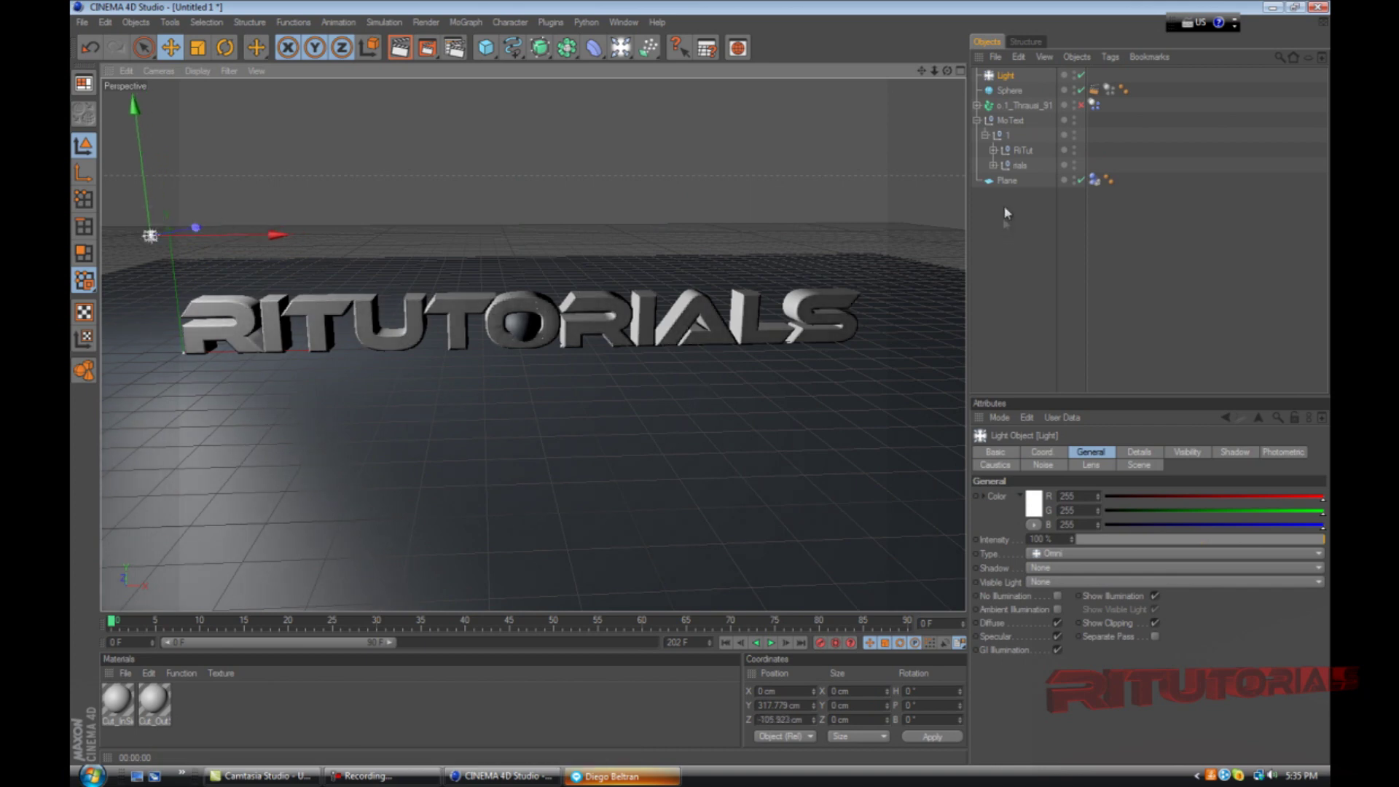
Set the light's shadow to Shadow Maps (Soft) and its visible light to Volumetric
left_click(1046, 569)
left_click(1052, 598)
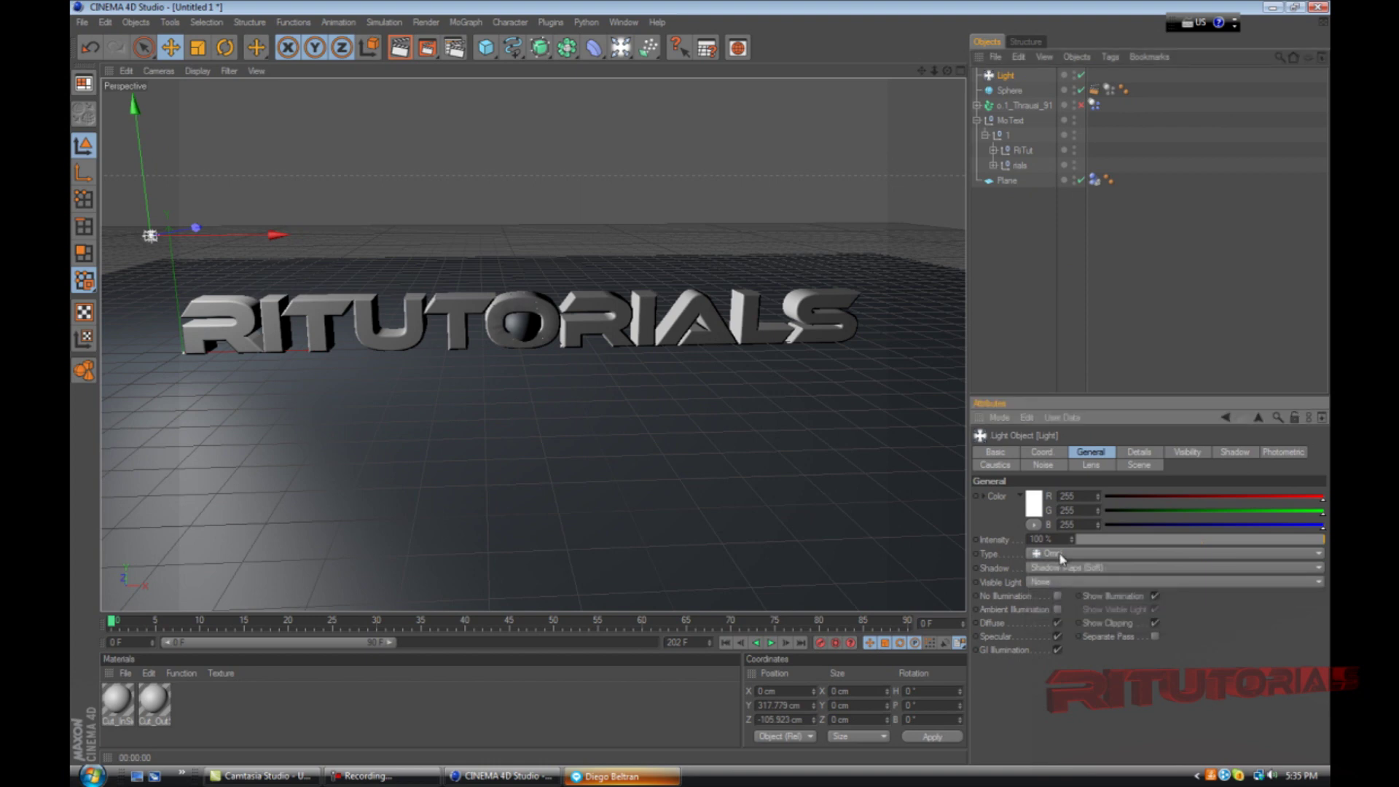
left_click(1061, 583)
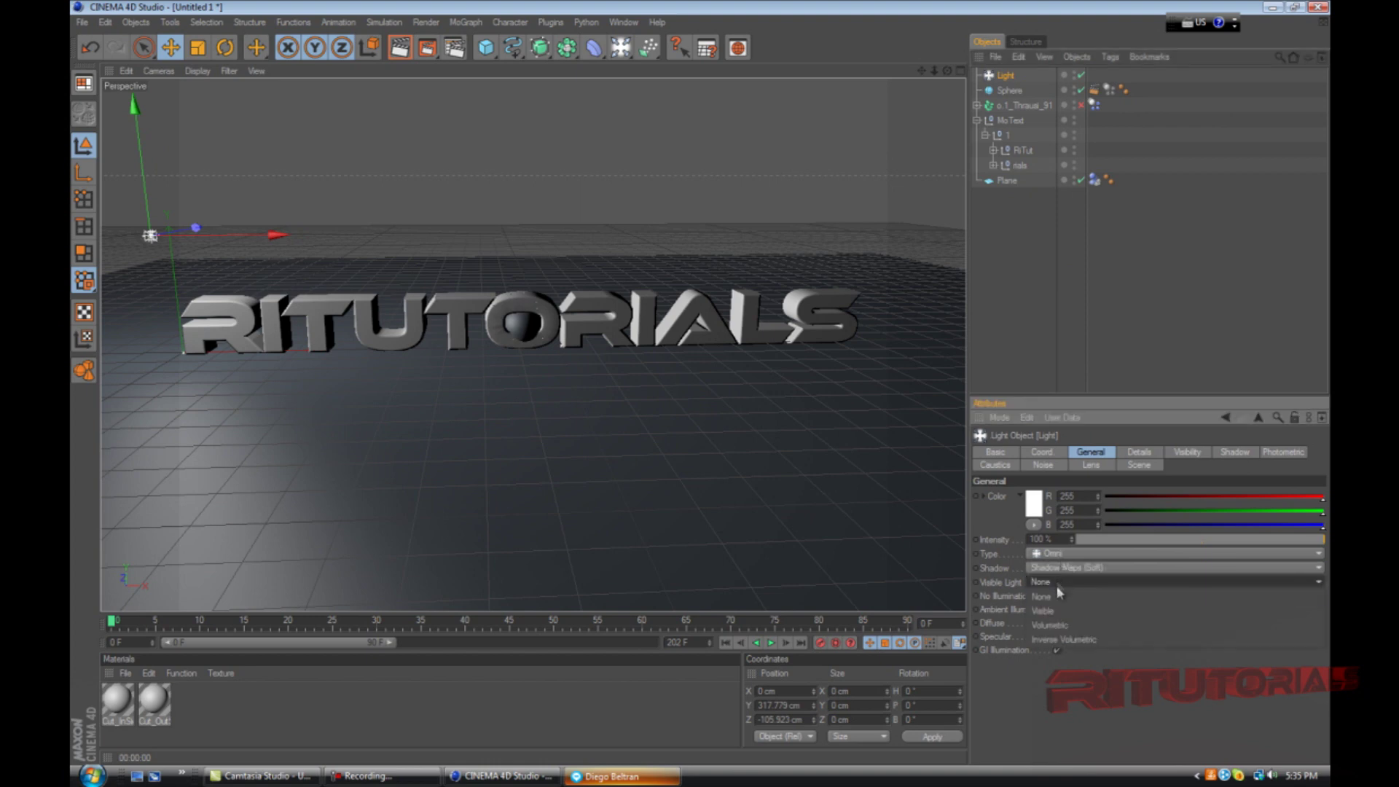
left_click(1063, 631)
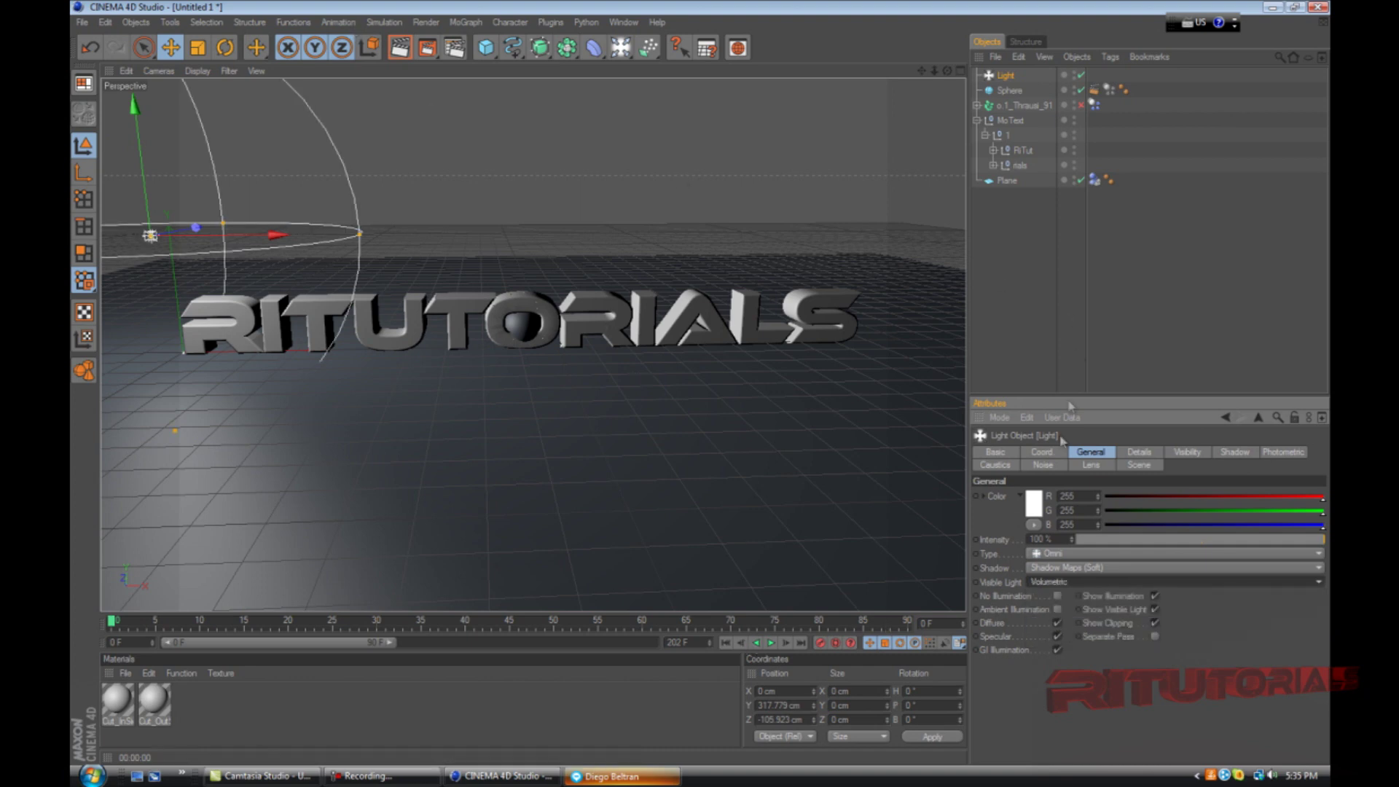
Set the light's color to pure red, RGB 255, 0, 0
left_click(1034, 511)
left_click_drag(1008, 478, 1043, 455)
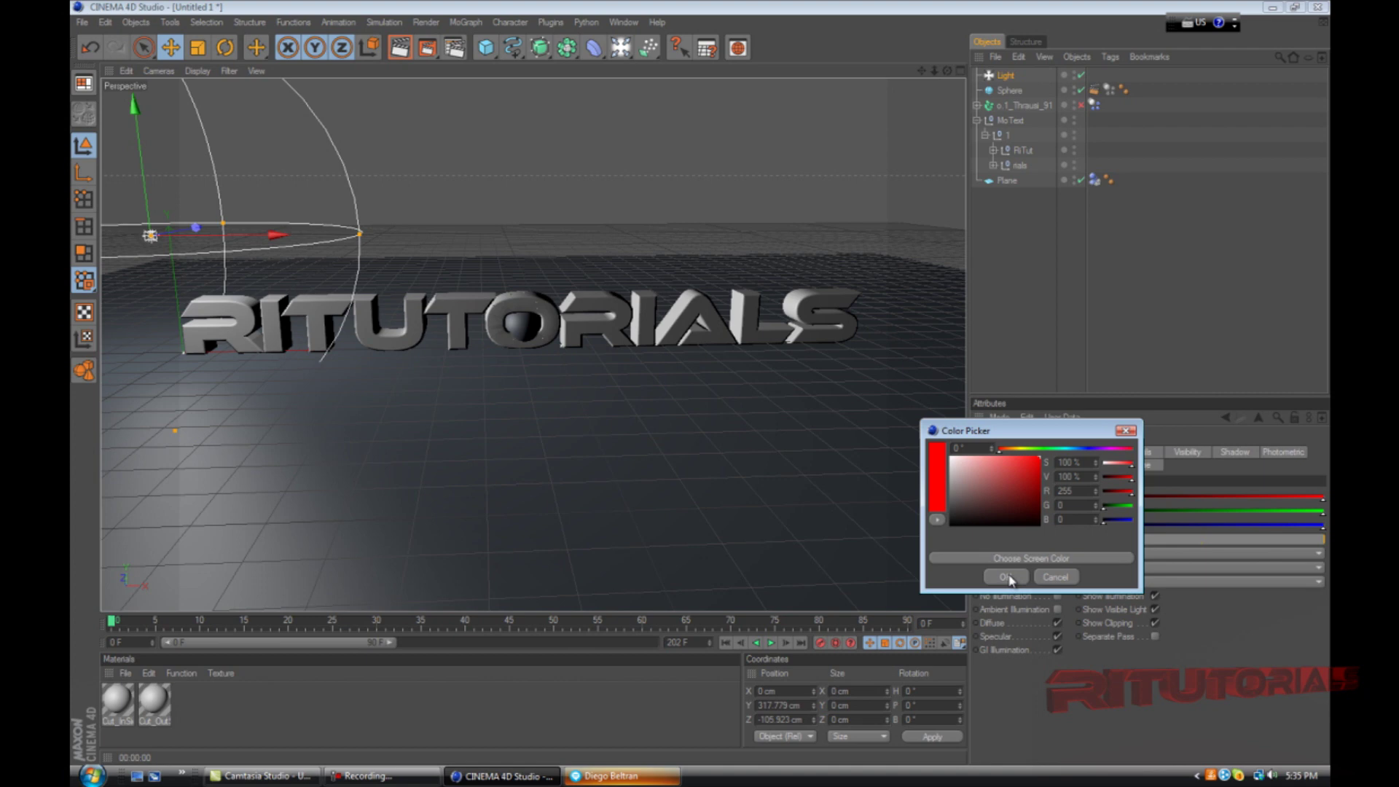
left_click(1006, 577)
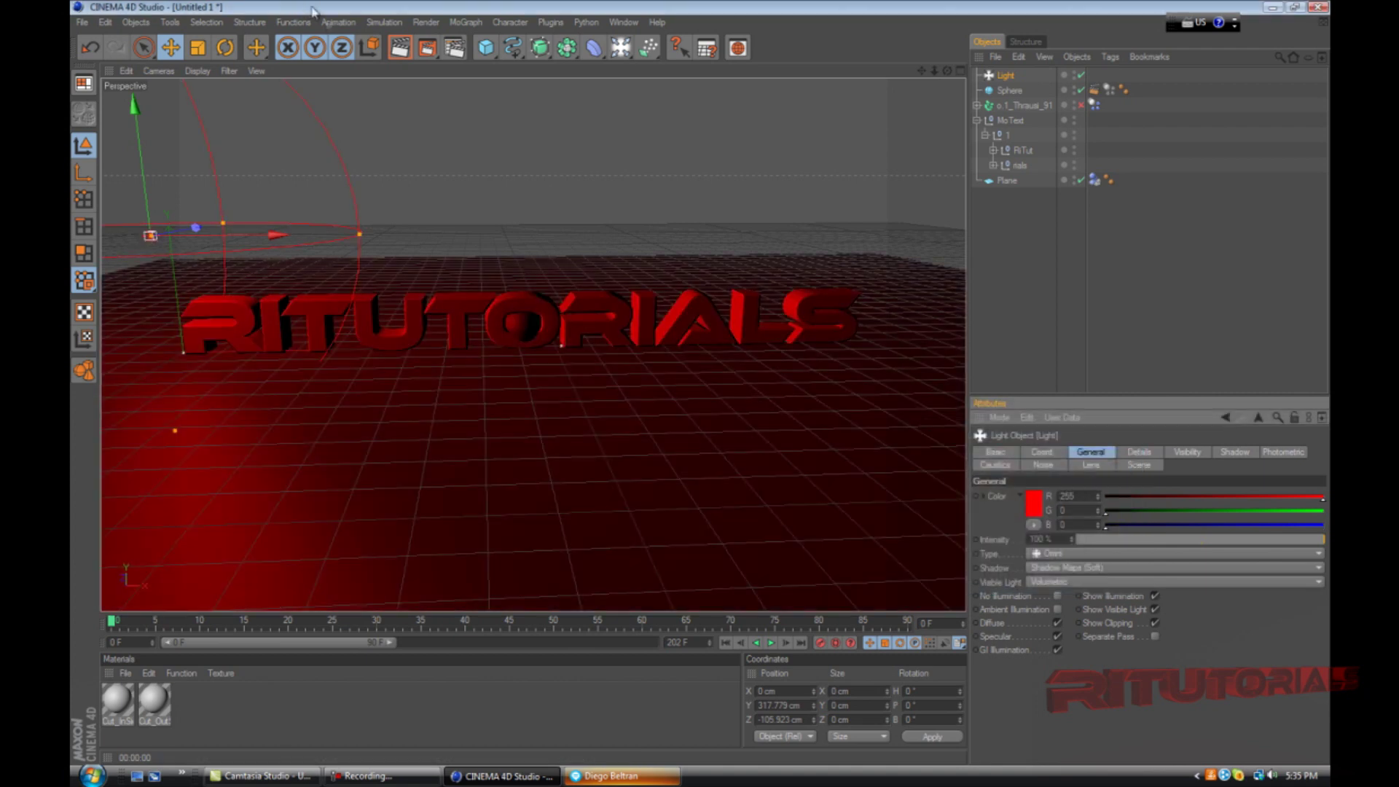
Render the active view to preview the red volumetric lighting on the text, and render it again from a new framing
left_click(401, 49)
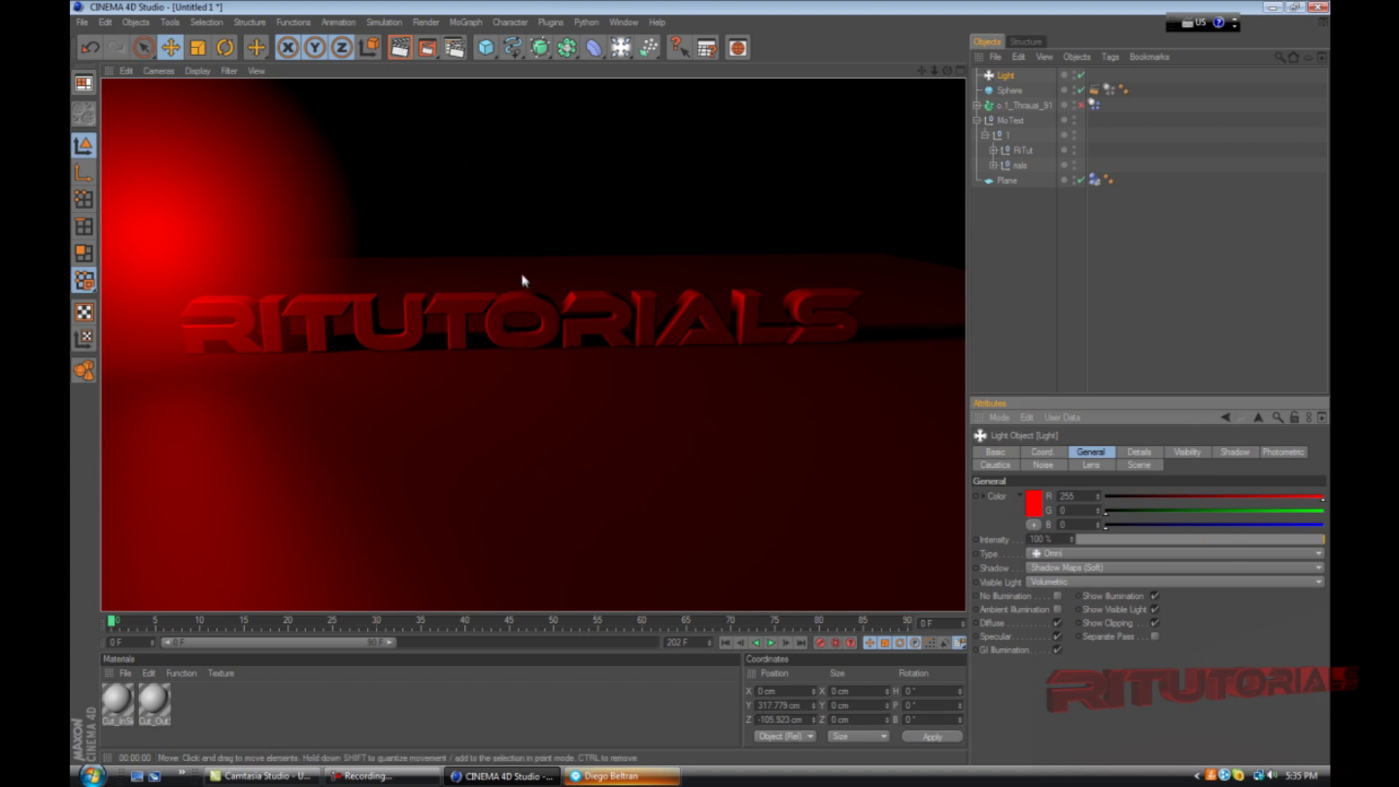
scroll(523, 277, "up", 5)
scroll(519, 267, "down", 7)
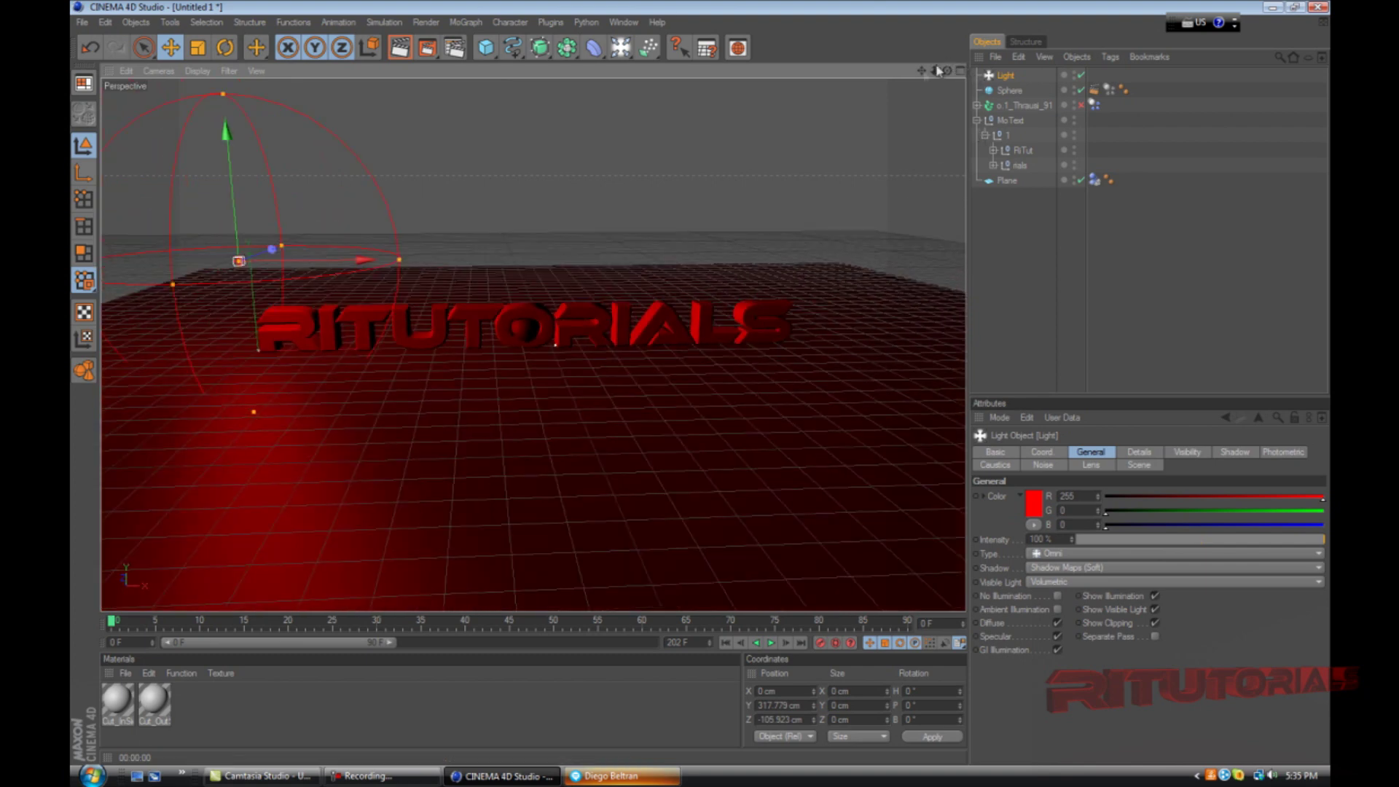
left_click_drag(921, 71, 703, 408)
scroll(746, 278, "up", 5)
scroll(714, 281, "down", 2)
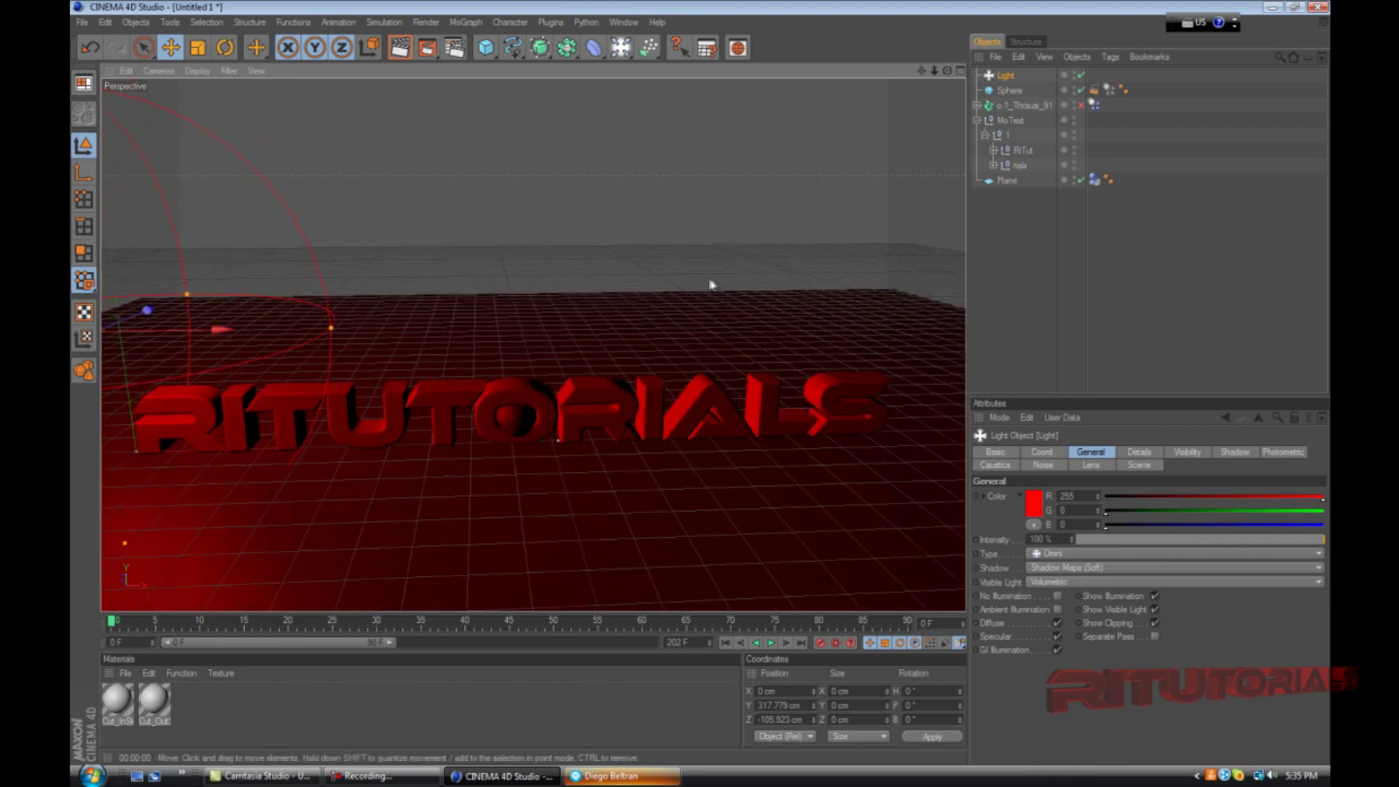
left_click(399, 47)
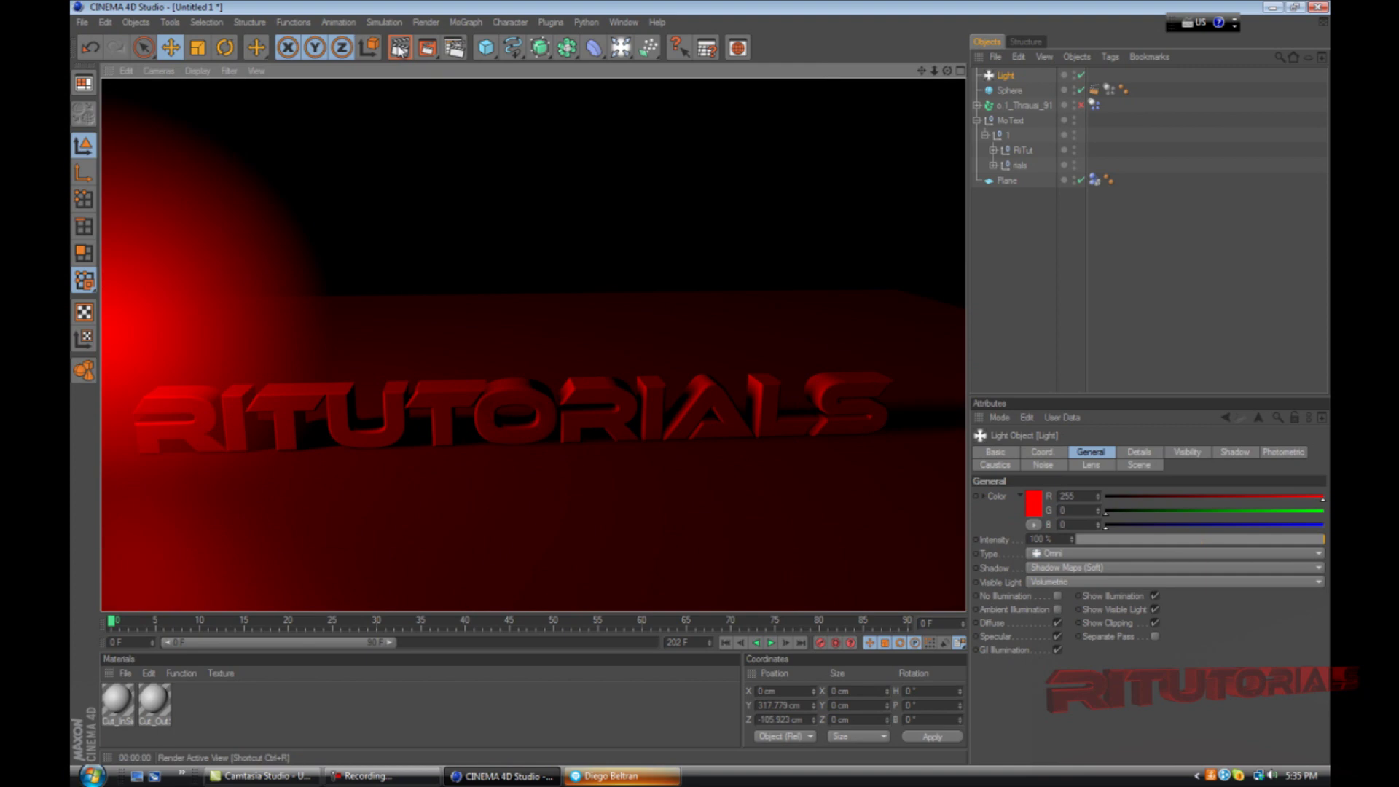
Set the Cut_OutSide material's color to pure red, RGB 255, 0, 0
left_click(135, 716)
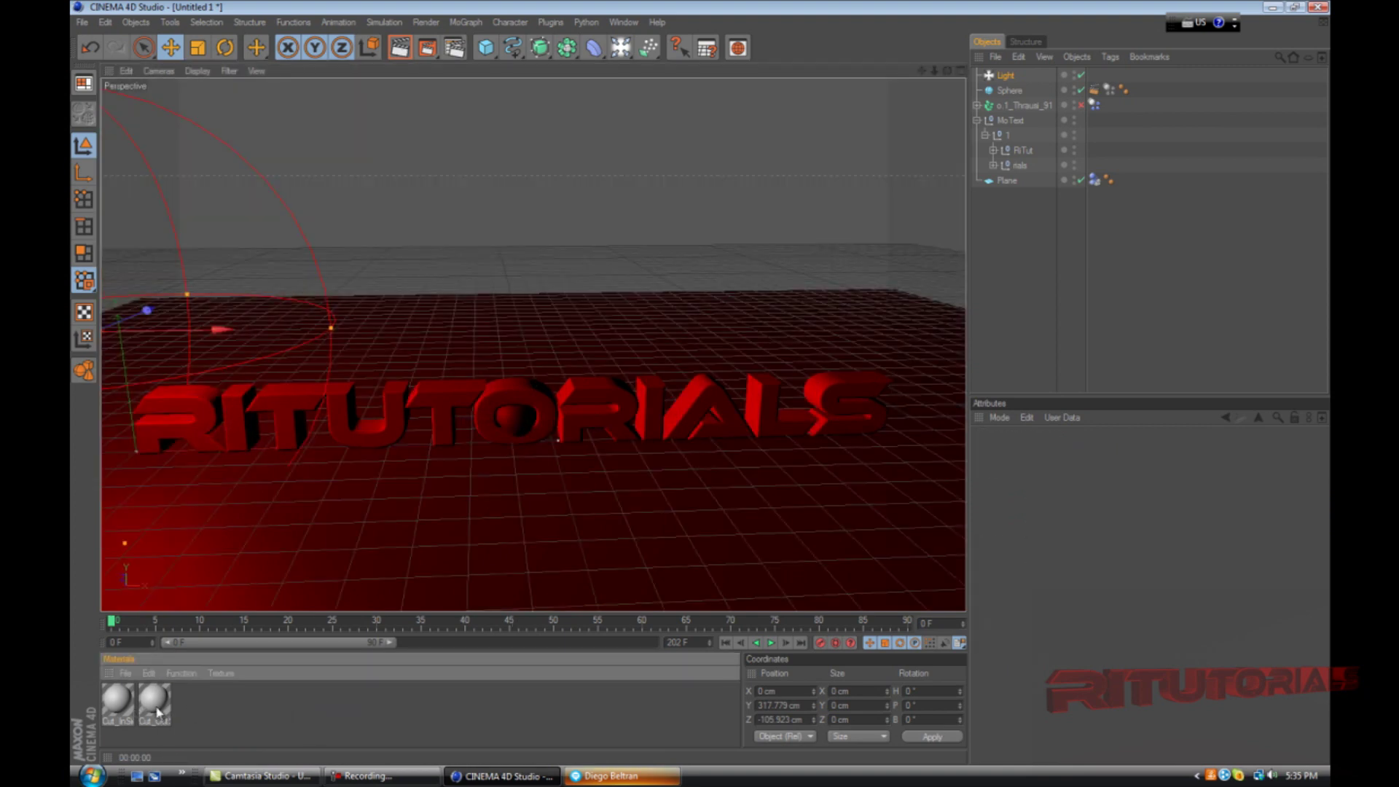
double_click(153, 703)
left_click(328, 272)
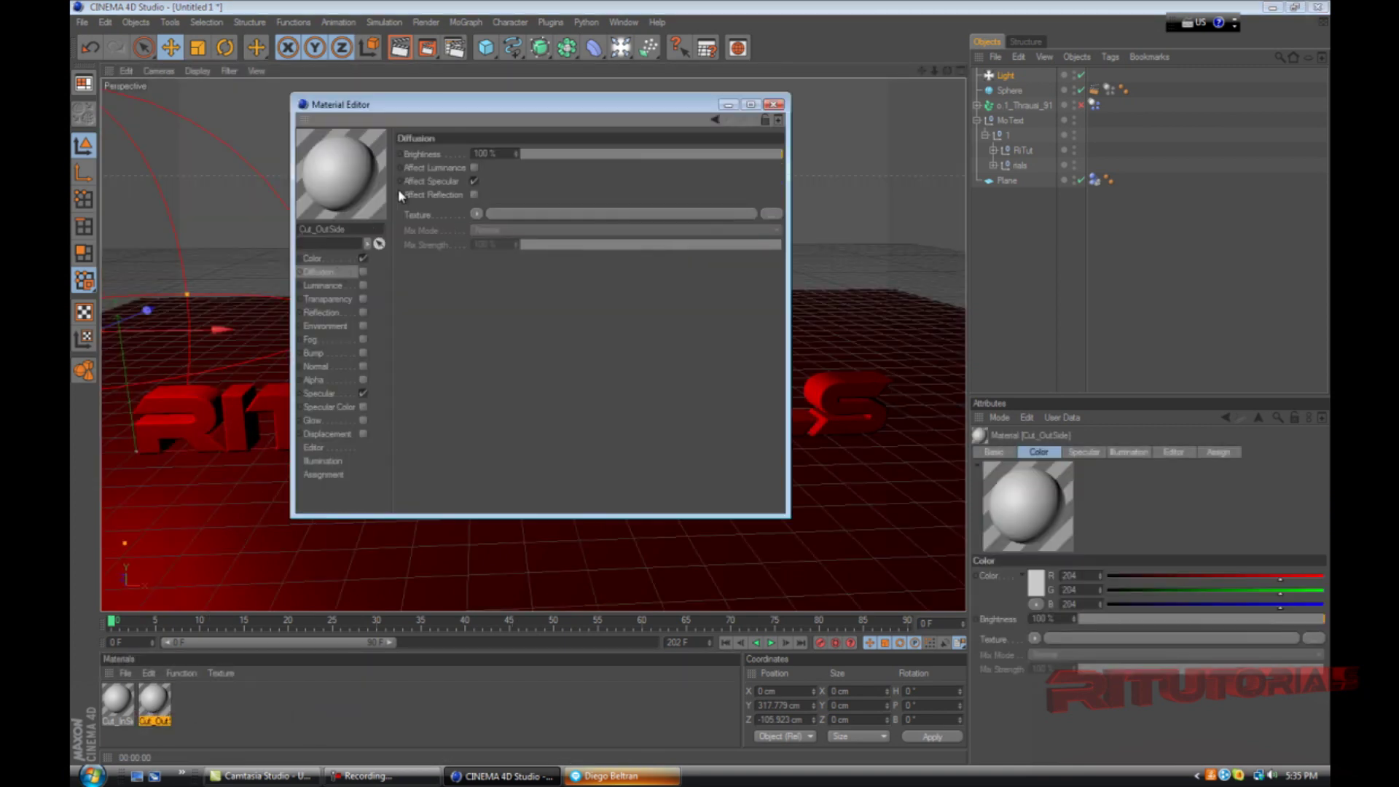
left_click(321, 258)
left_click(463, 162)
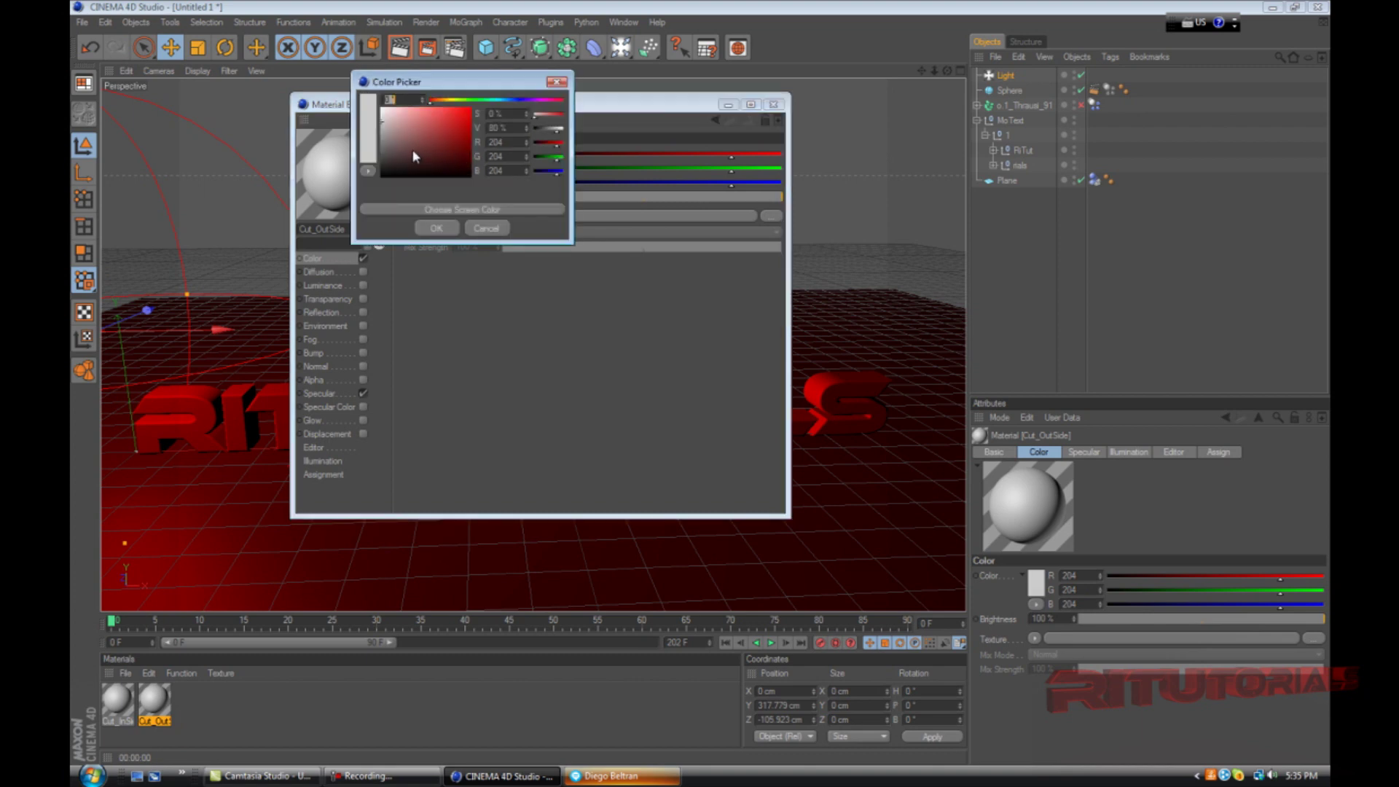
left_click_drag(413, 152, 791, 241)
left_click(436, 229)
left_click(727, 309)
left_click_drag(707, 297, 731, 253)
left_click(697, 373)
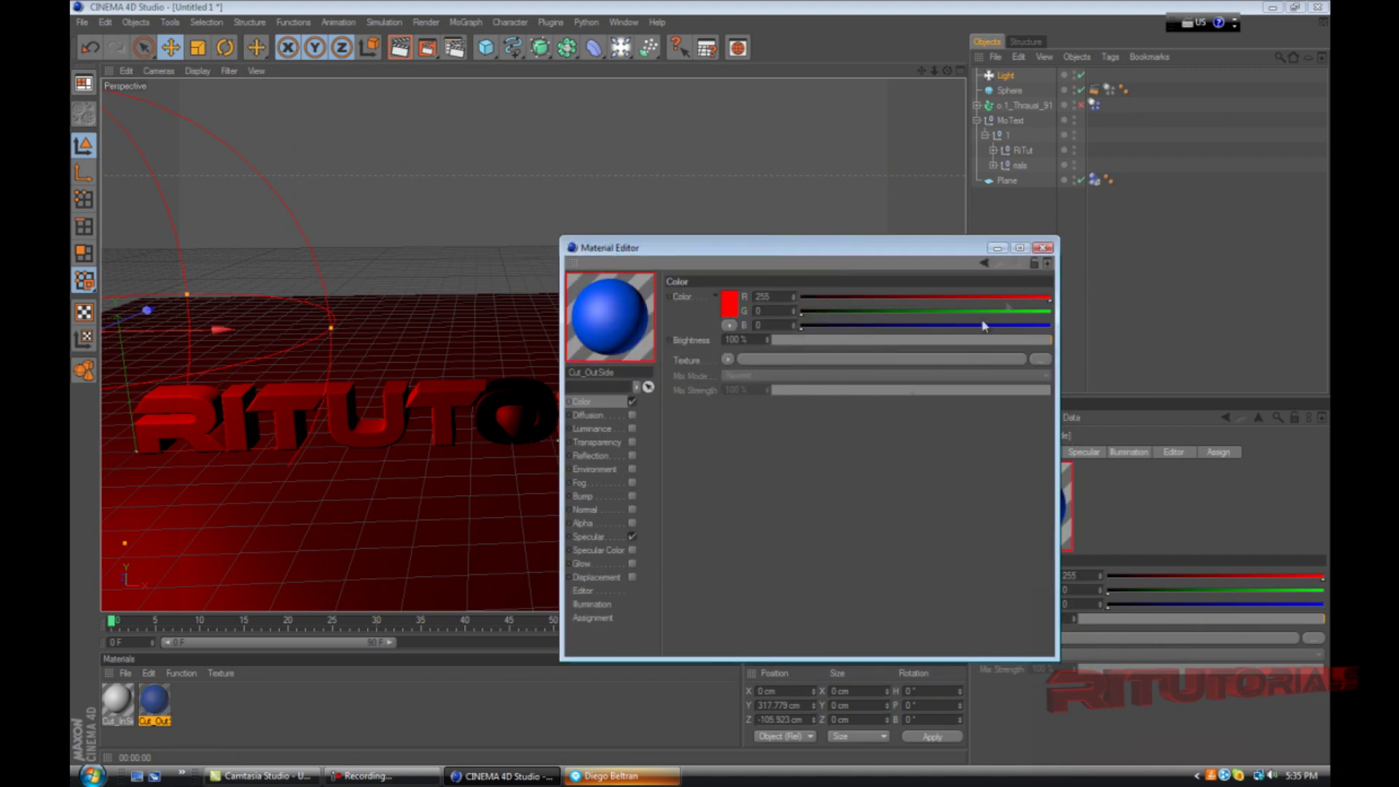
left_click(1043, 247)
Set the Cut_InSide material's color to blue, RGB 0, 21, 255
double_click(116, 700)
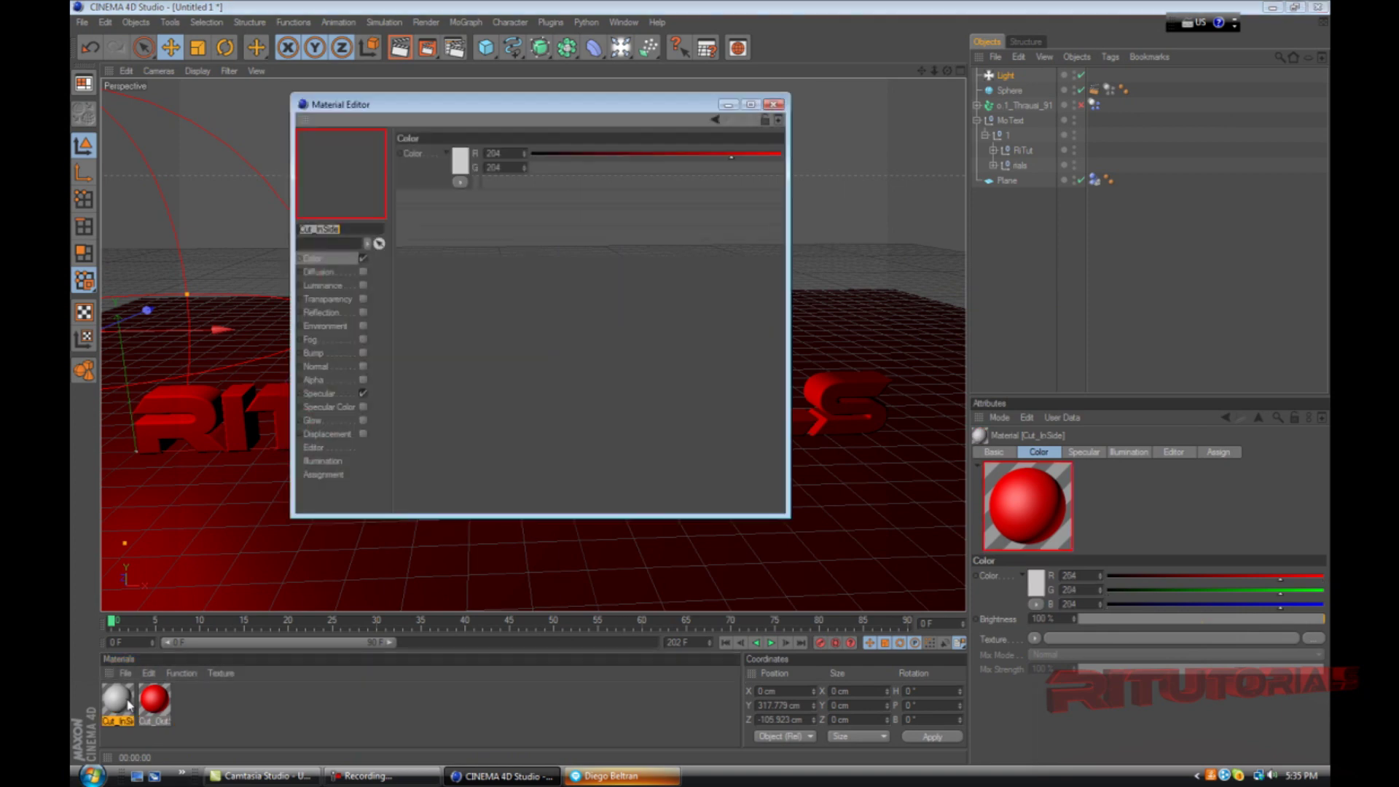
left_click(461, 160)
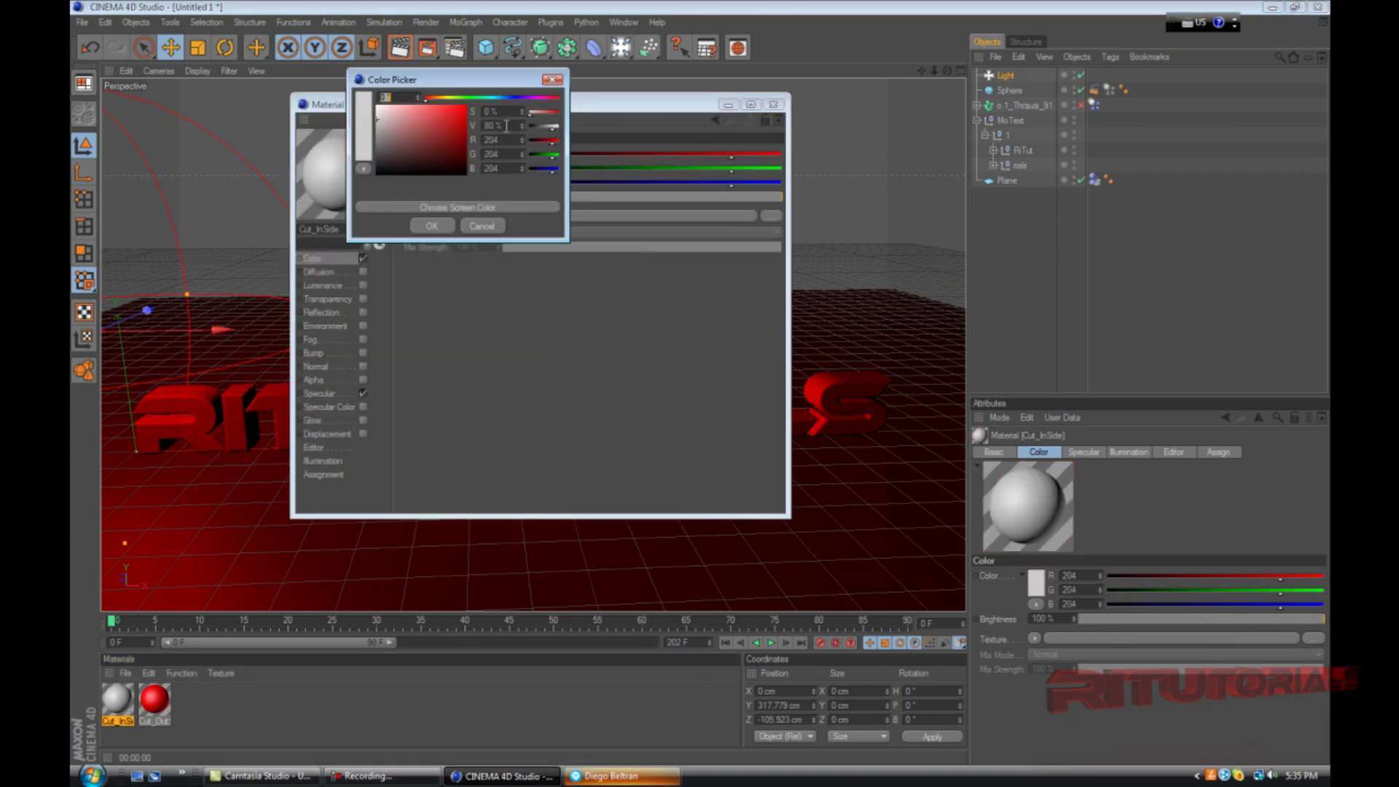
left_click(510, 98)
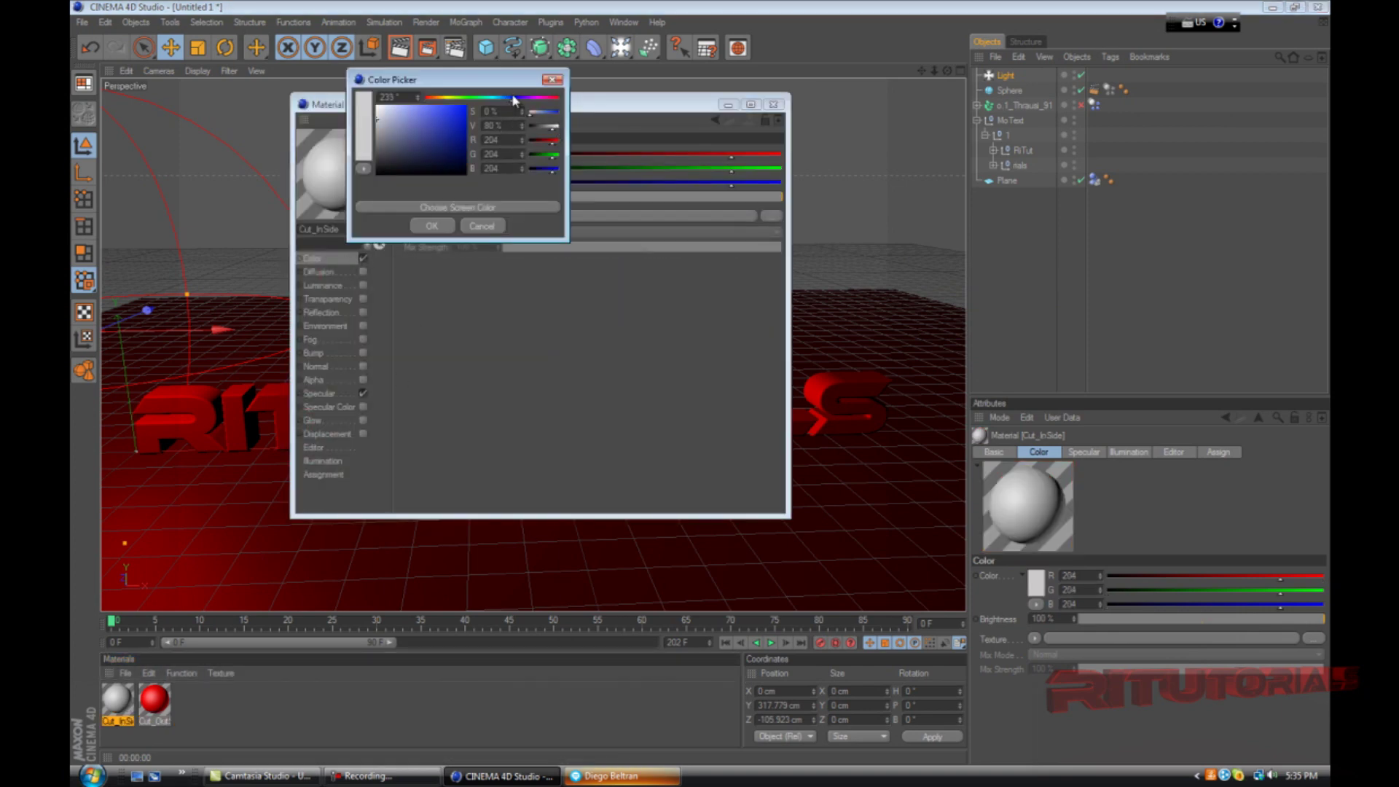
left_click(436, 226)
left_click(774, 104)
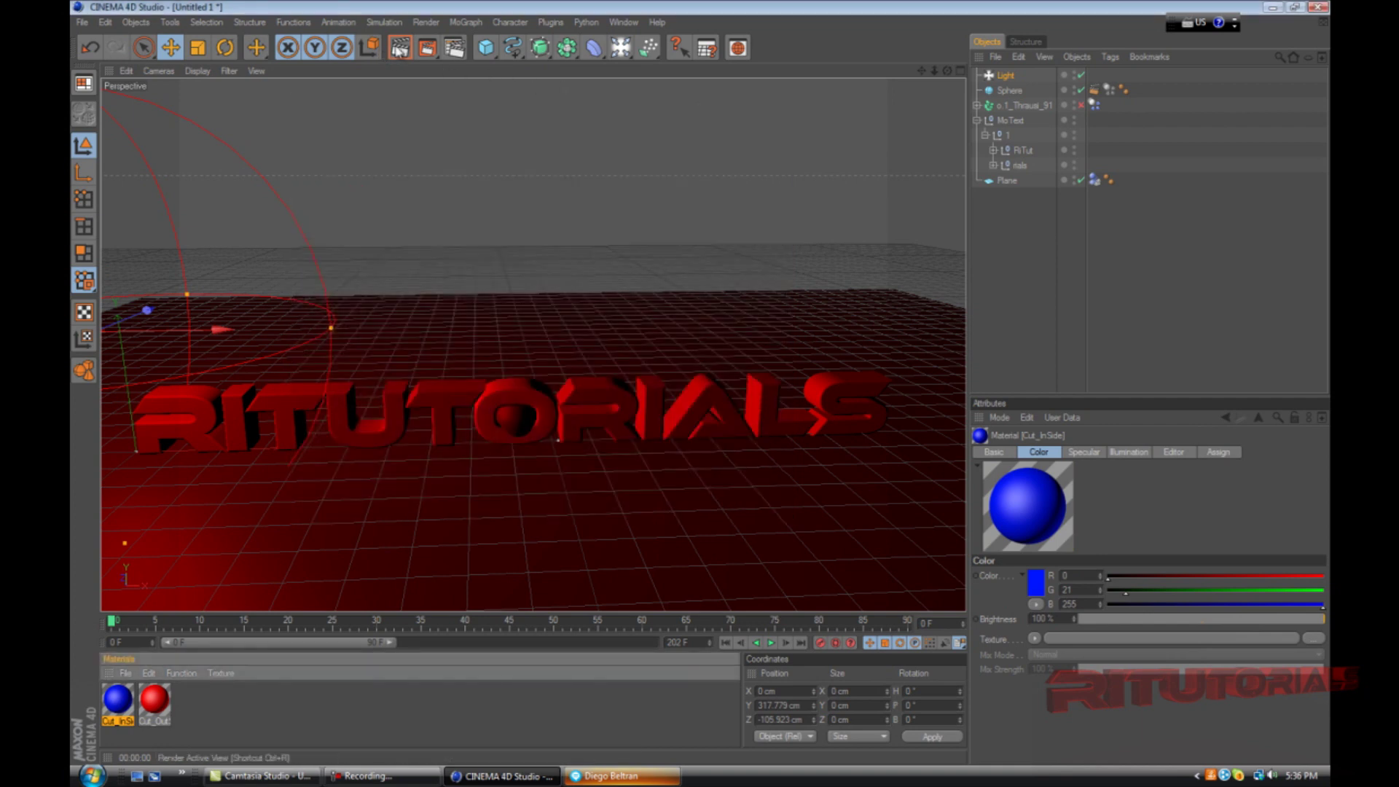
Render the active view at frame 0, and render it again after playing the animation up to frame 76
left_click(398, 48)
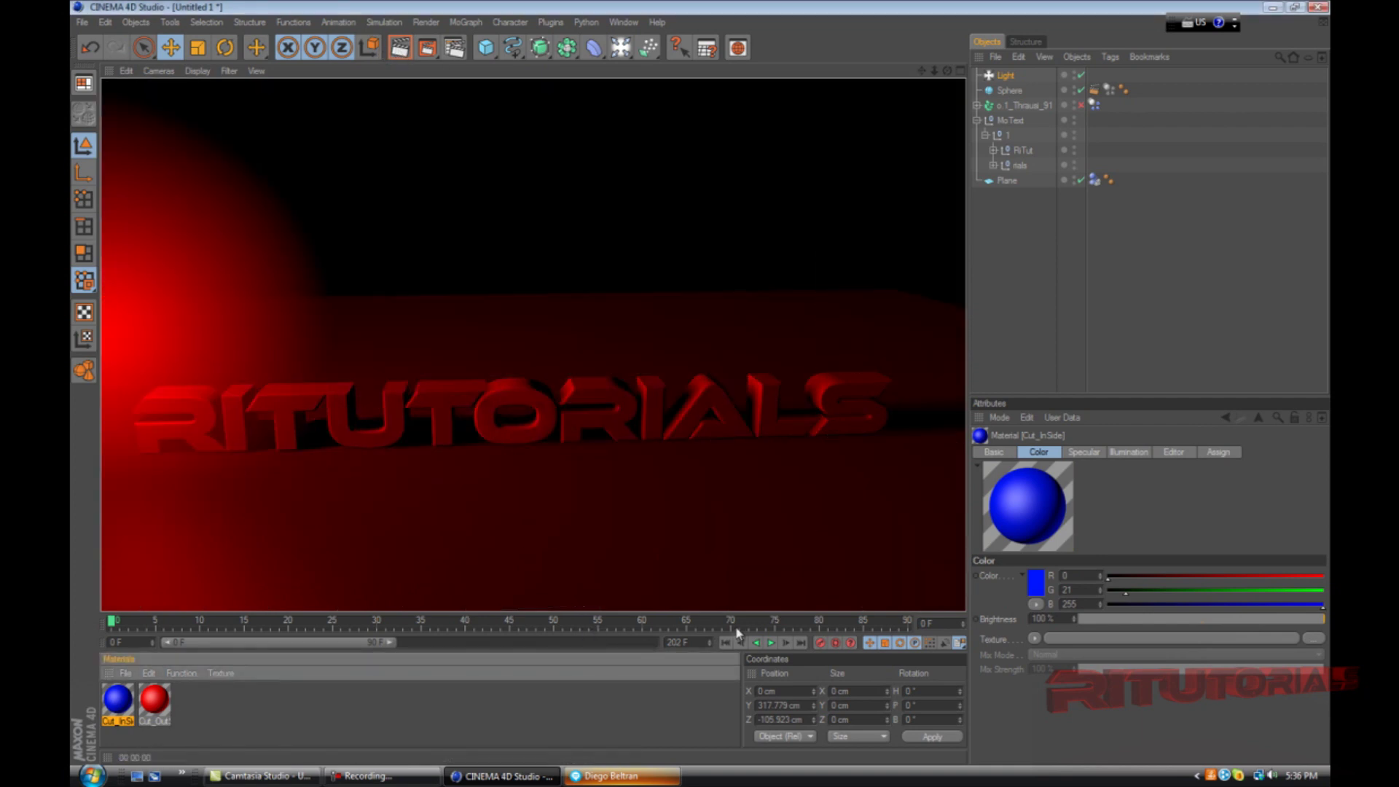
left_click(771, 643)
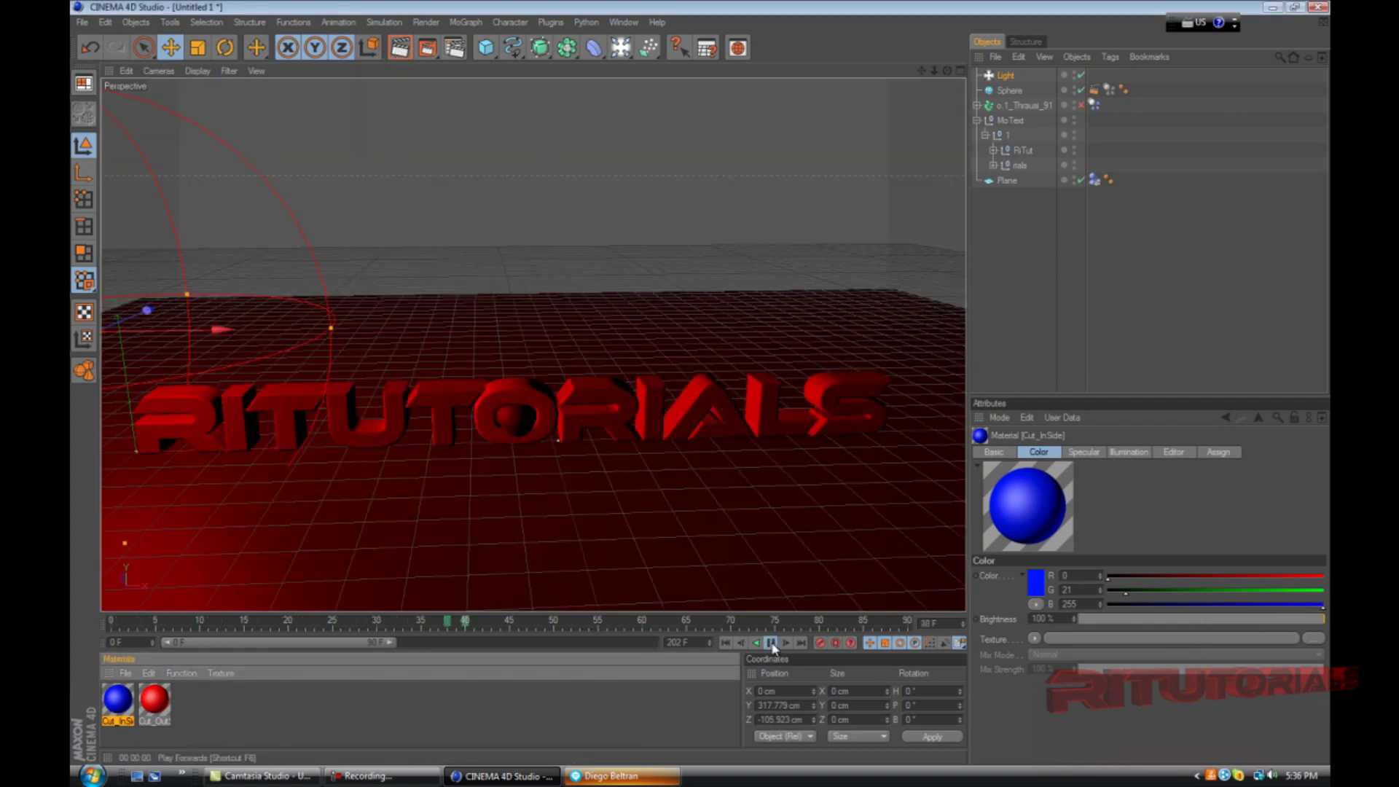
left_click(772, 644)
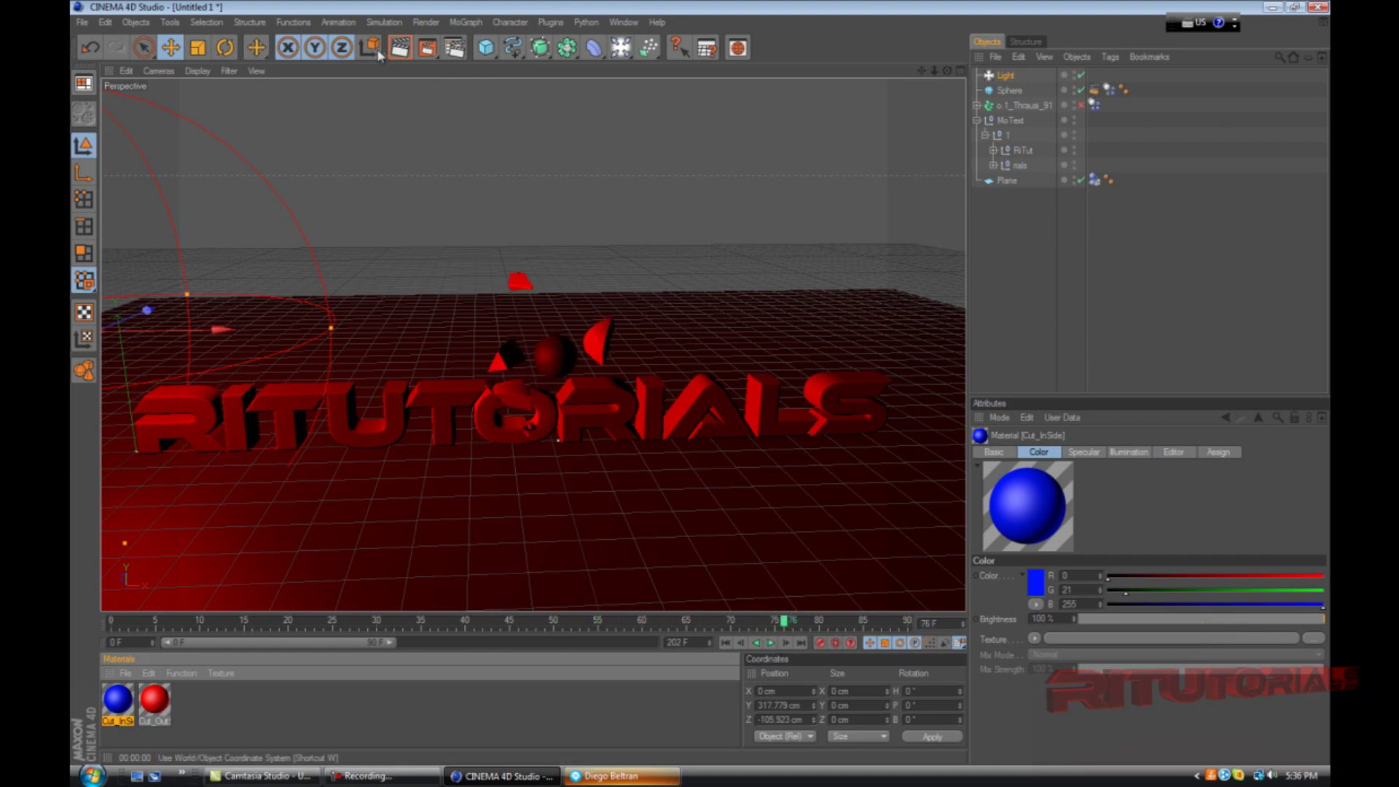
left_click(399, 48)
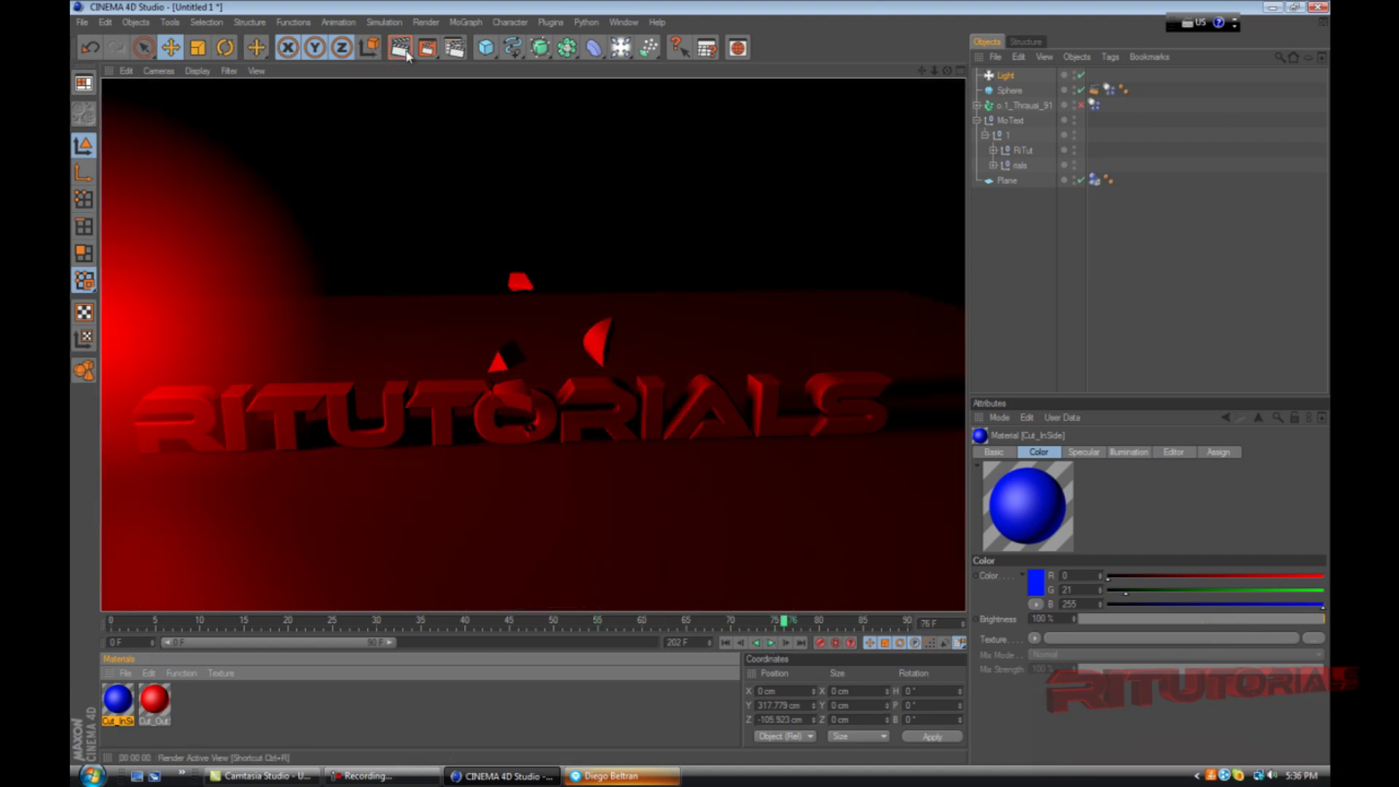
Render a close-up of the flying "o" fragments at frame 76 to check their materials, and return to a view of the whole text
scroll(516, 292, "up", 6)
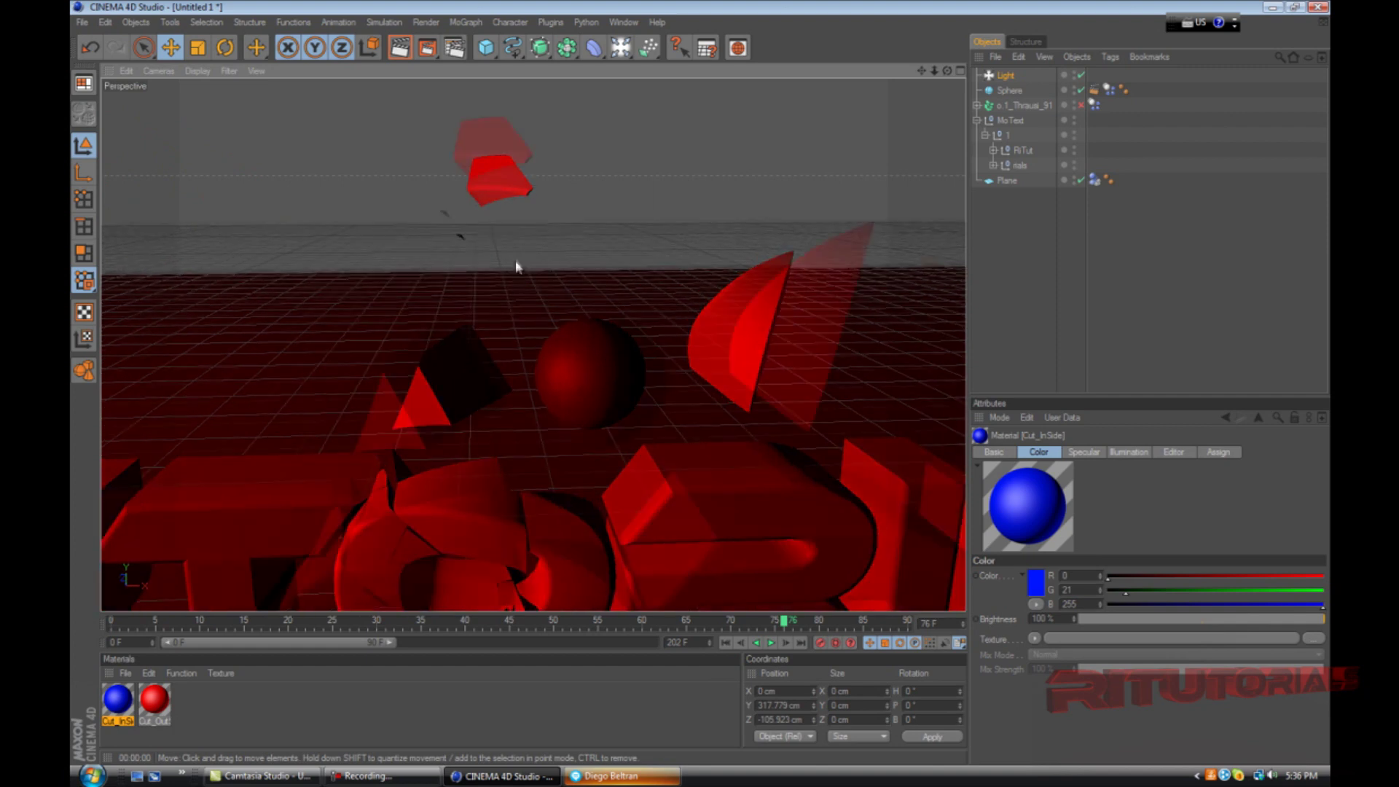
scroll(513, 248, "up", 3)
left_click(399, 48)
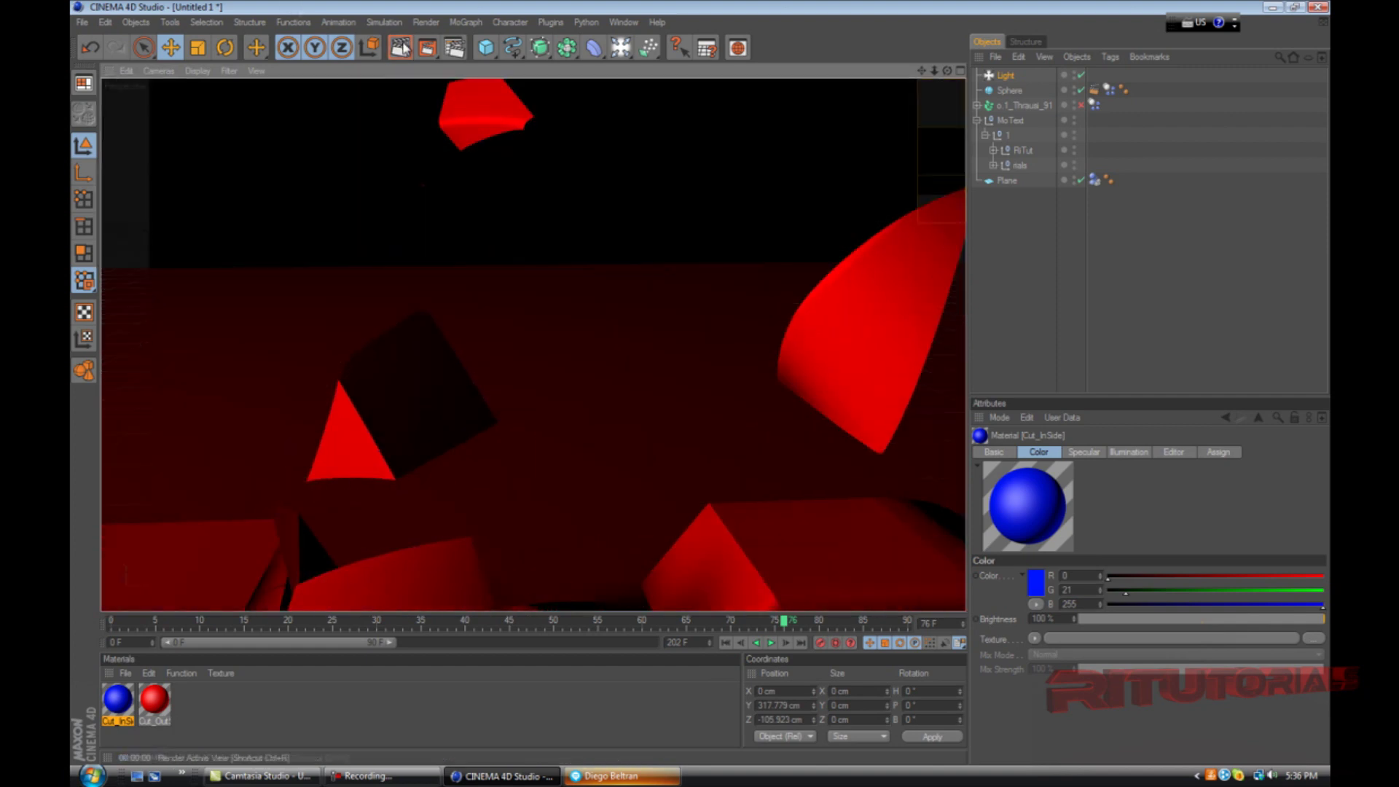
scroll(523, 317, "down", 8)
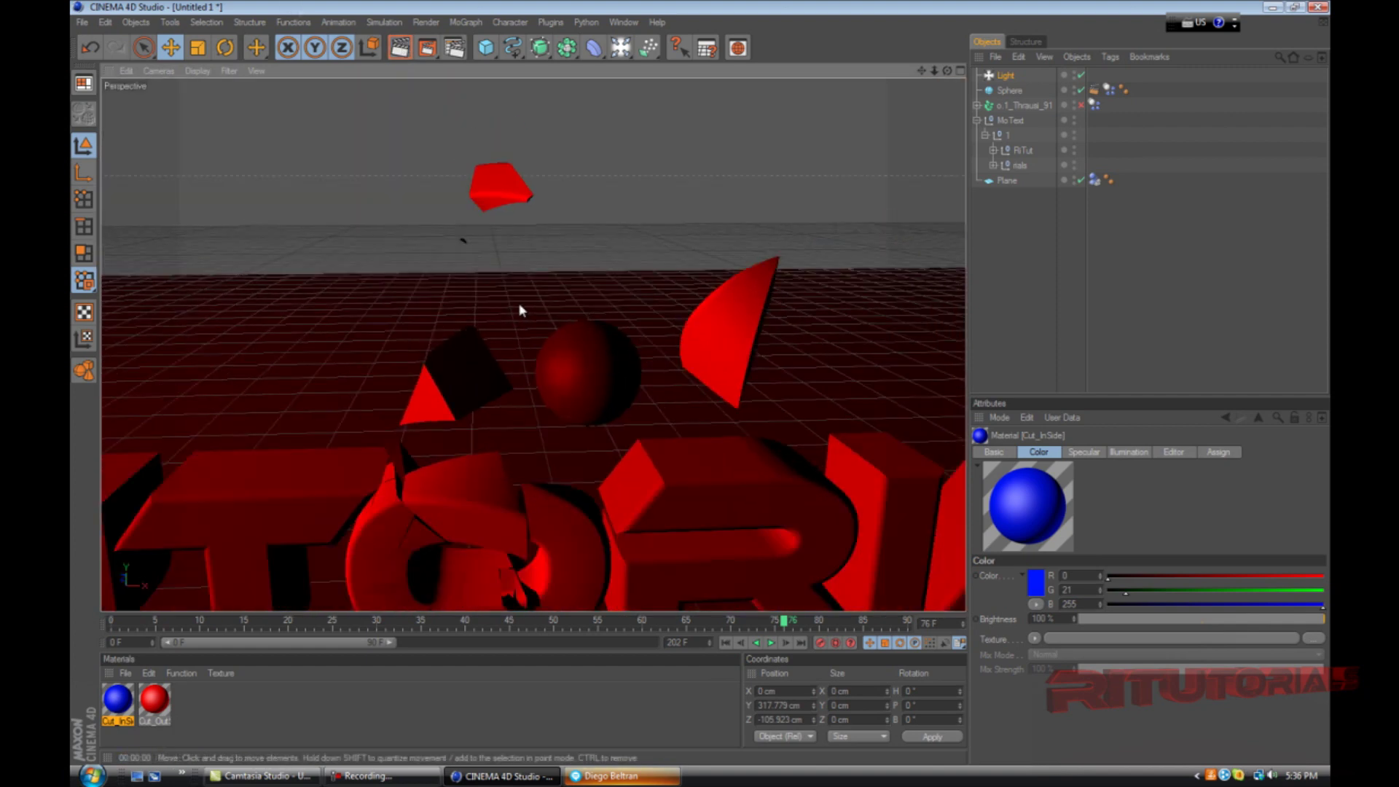
scroll(524, 294, "down", 6)
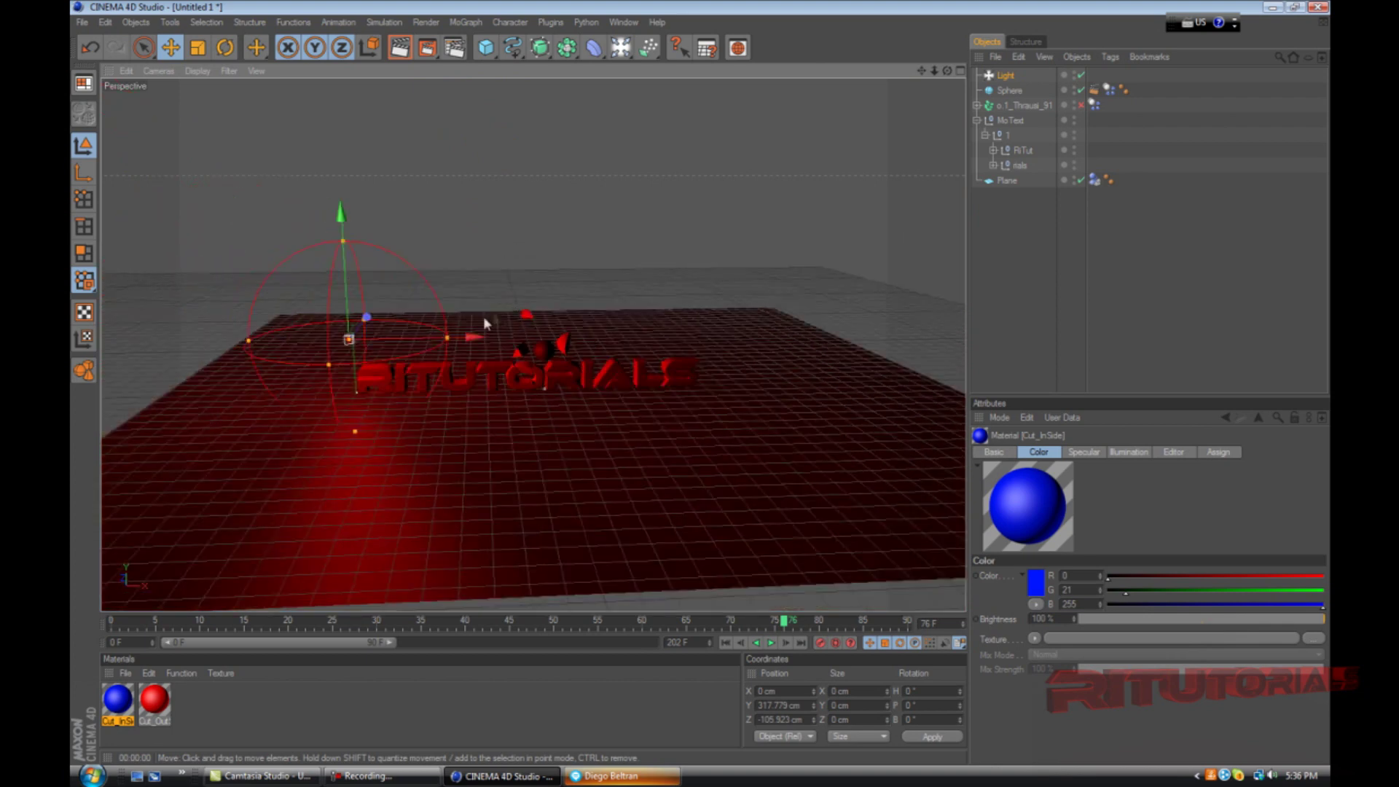
scroll(367, 442, "up", 6)
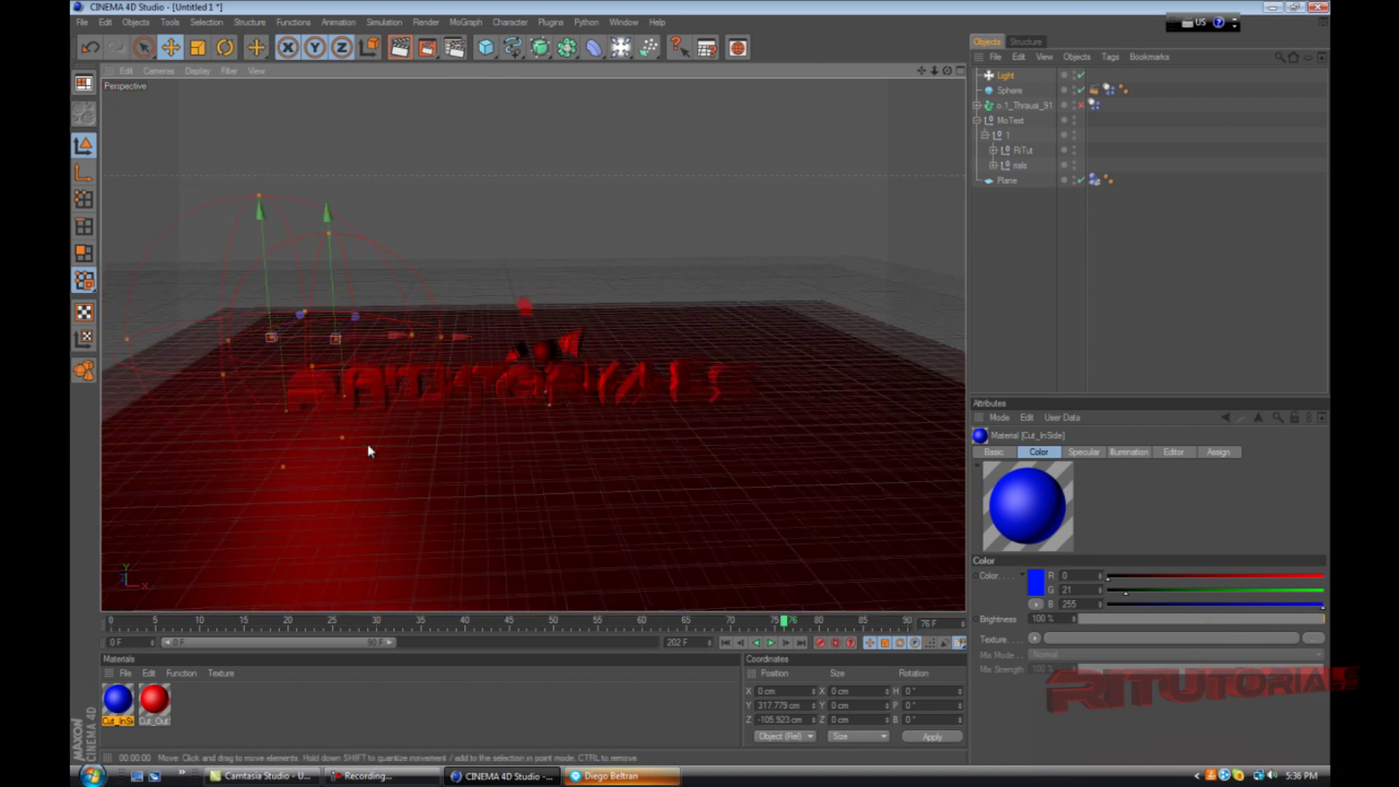
scroll(360, 432, "down", 4)
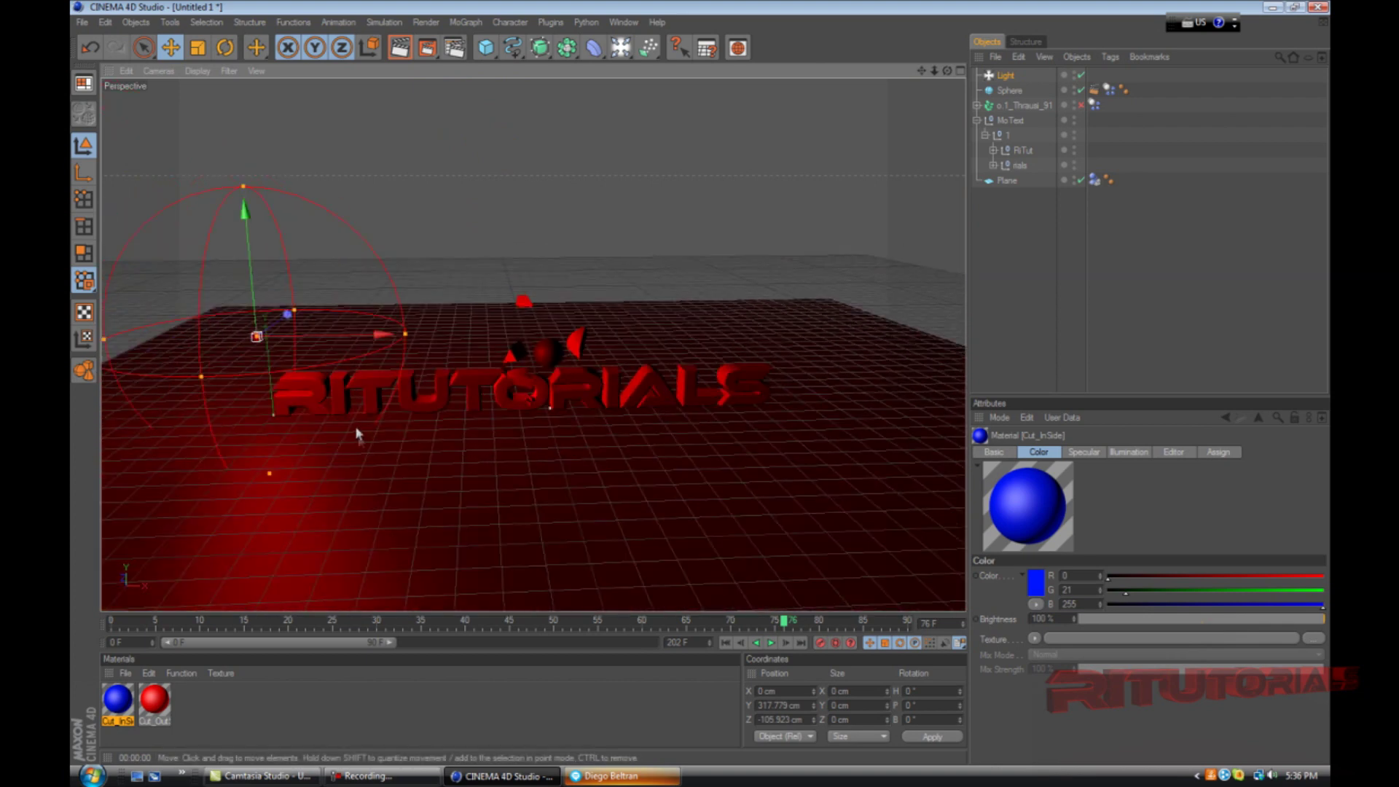
Enable Reflection on the Cut_OutSide material and use a Fresnel texture for it
double_click(164, 702)
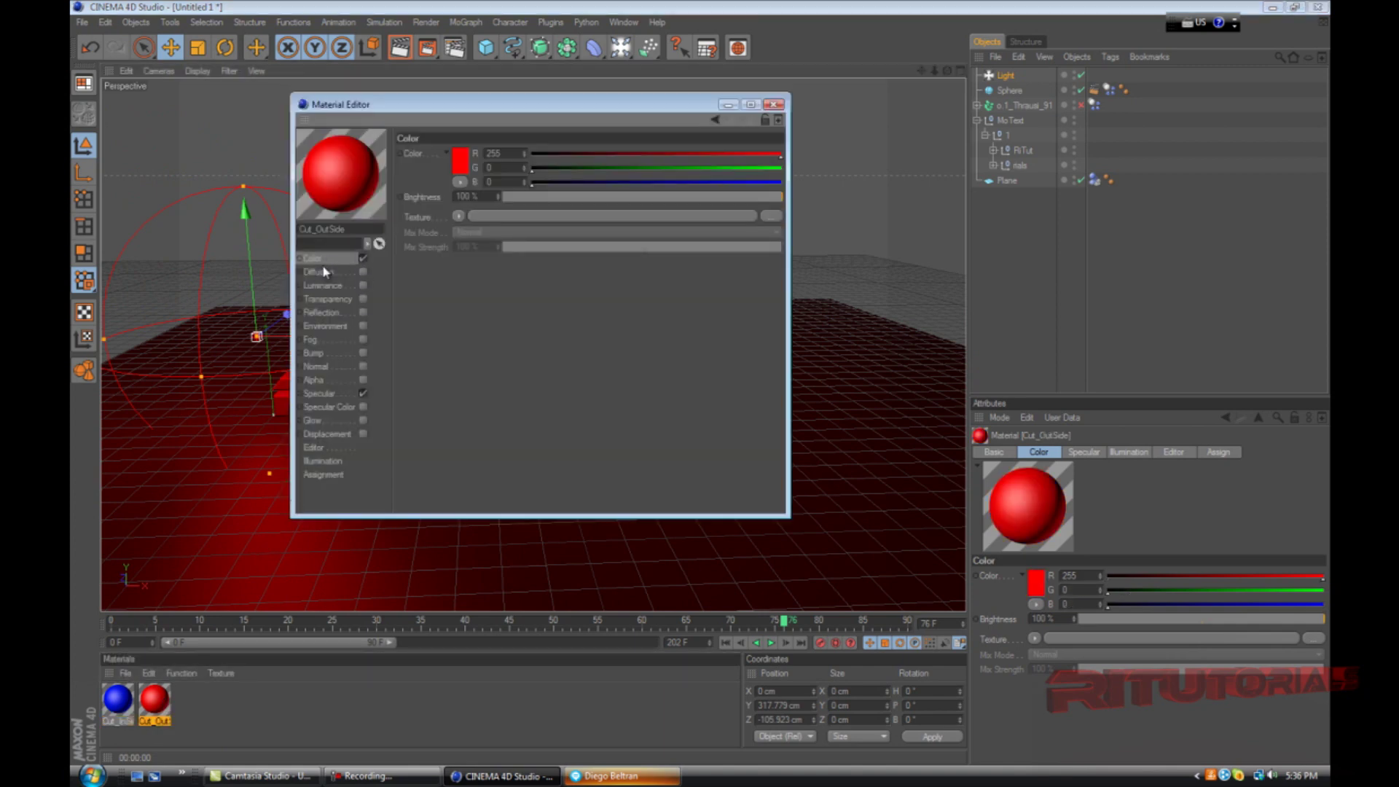
left_click(461, 165)
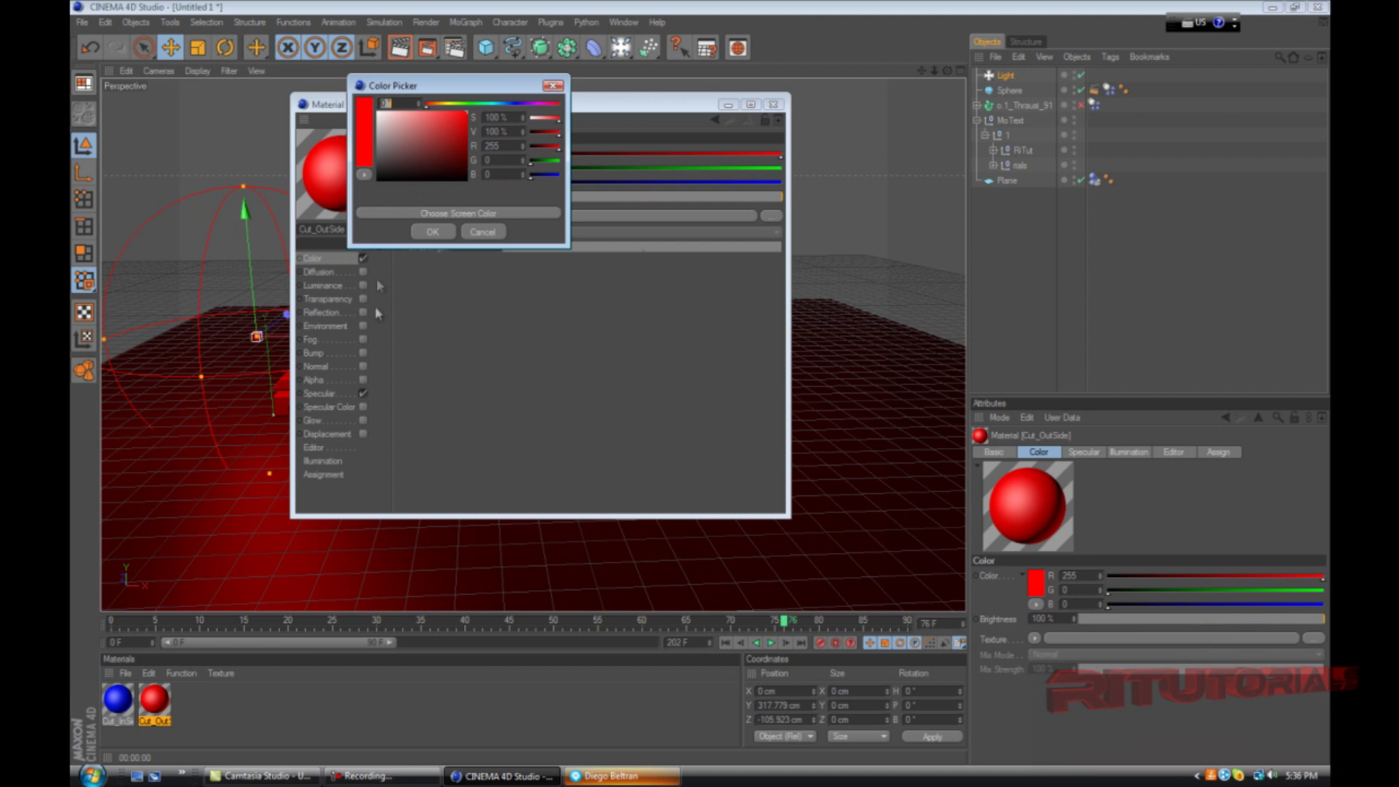
left_click(483, 232)
left_click(328, 313)
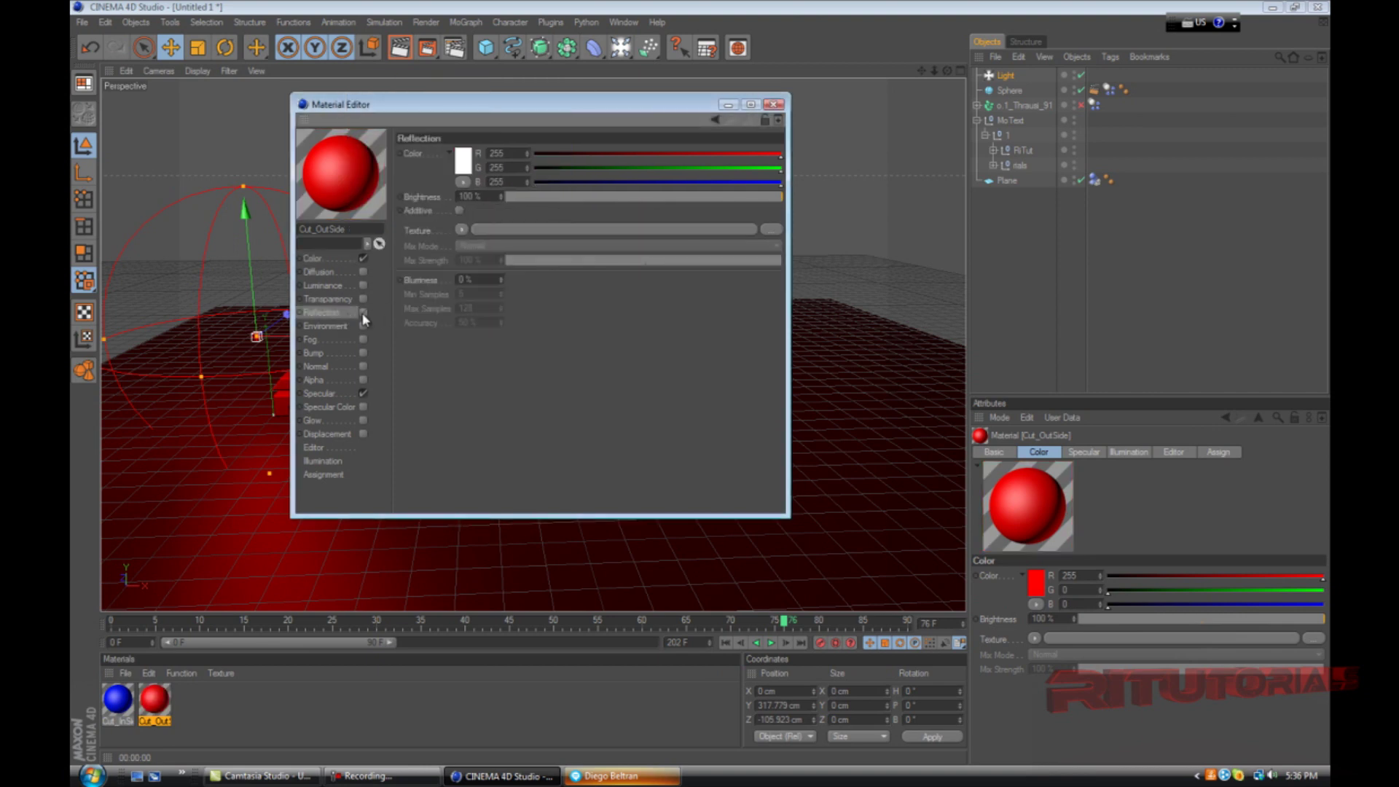
left_click(363, 312)
left_click(461, 230)
left_click(506, 366)
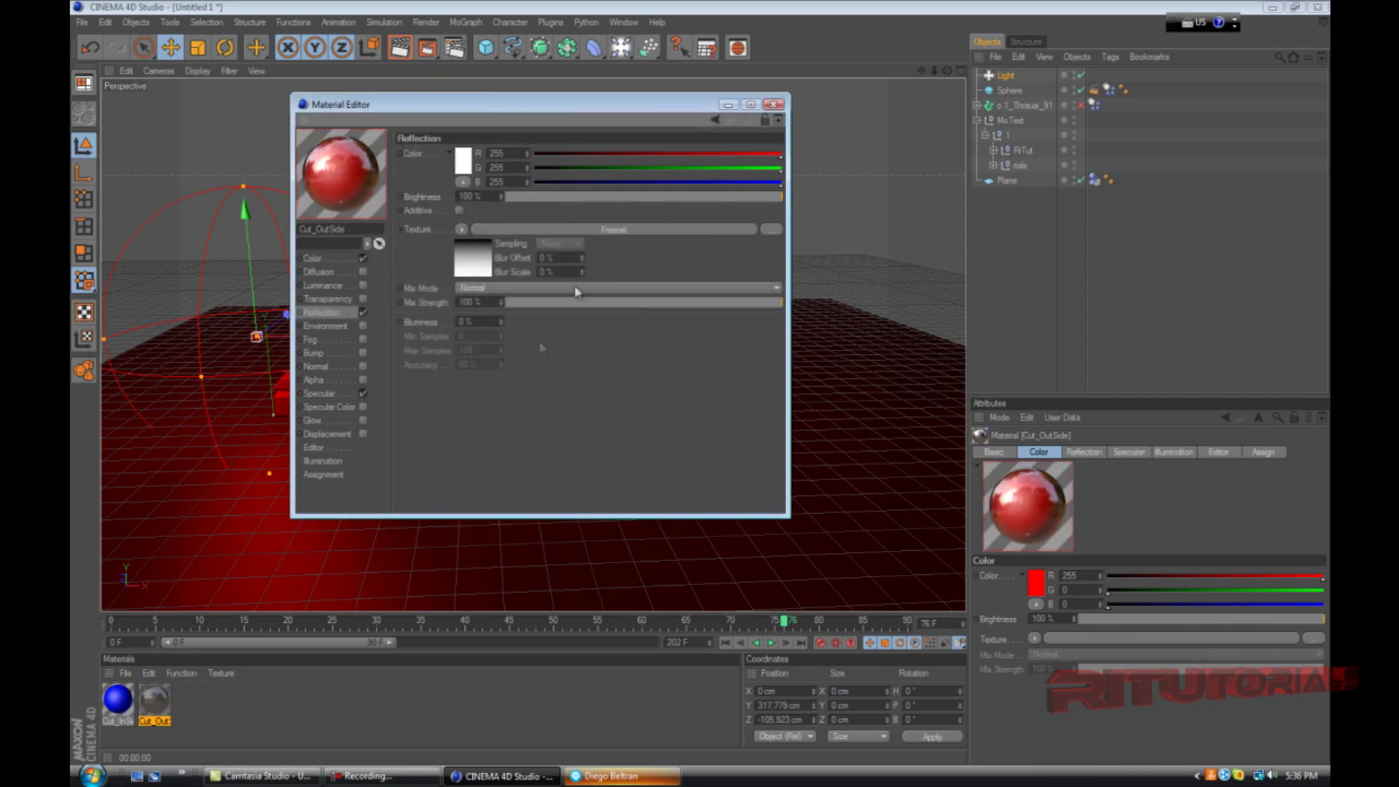
left_click(774, 104)
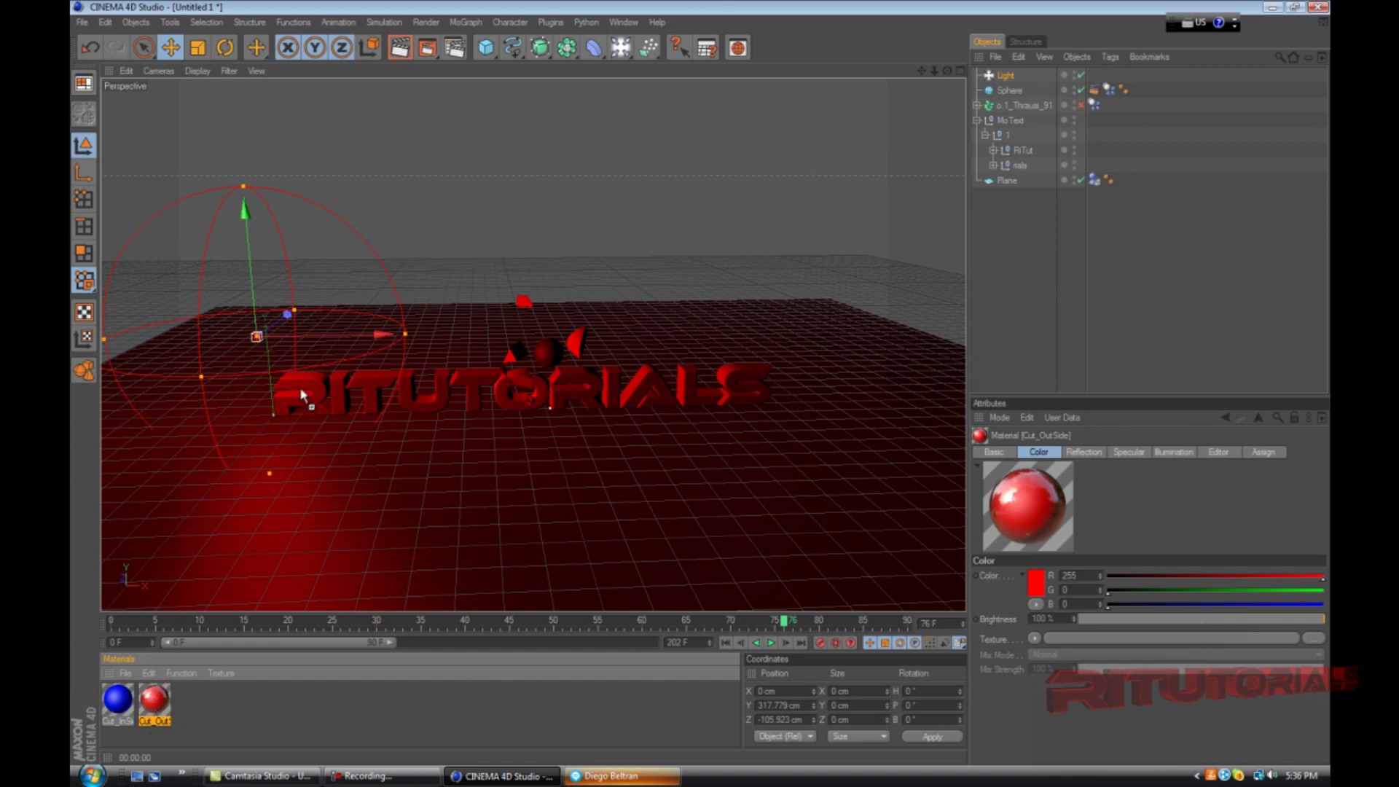
Apply the Cut_OutSide material to the MoText object and render the active view to preview it
left_click_drag(315, 403, 315, 403)
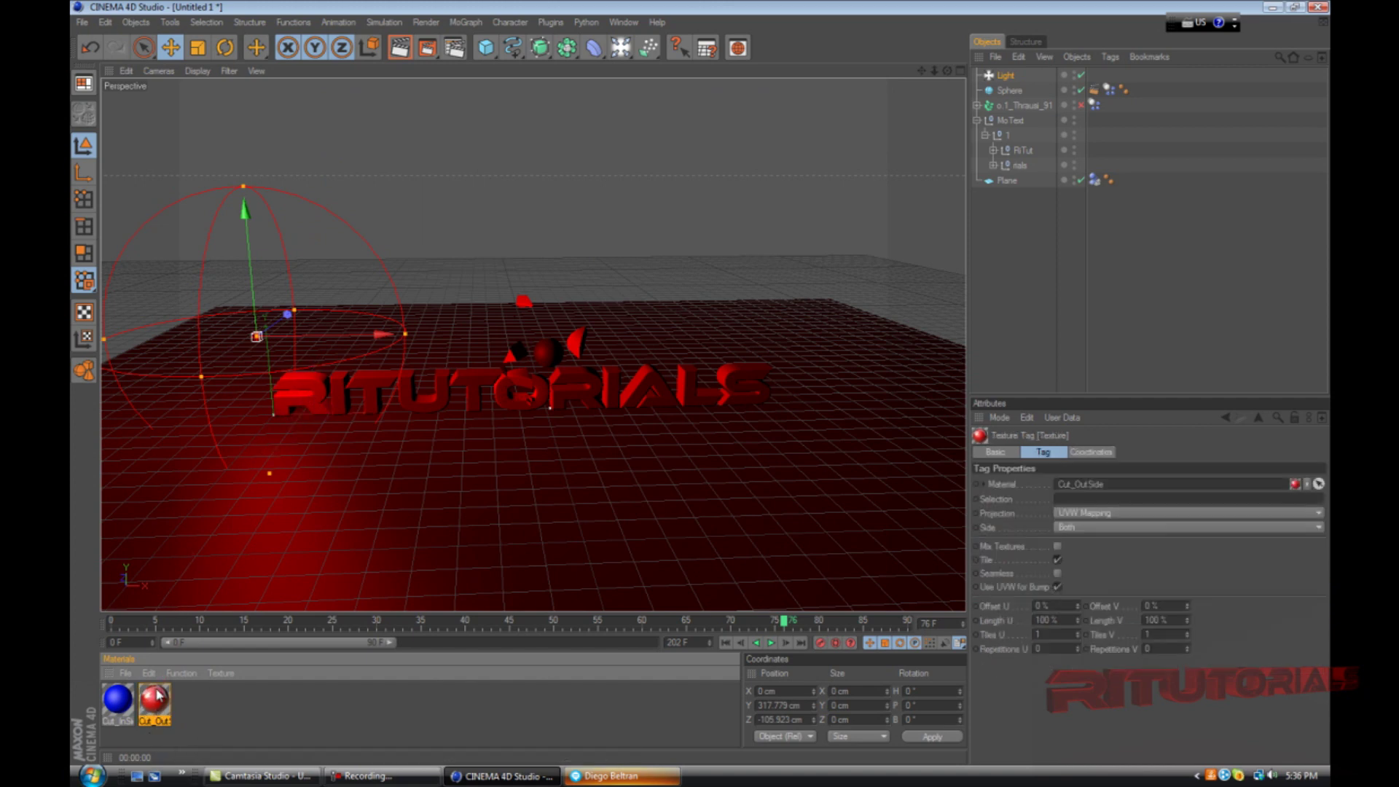
left_click_drag(1018, 126, 1019, 125)
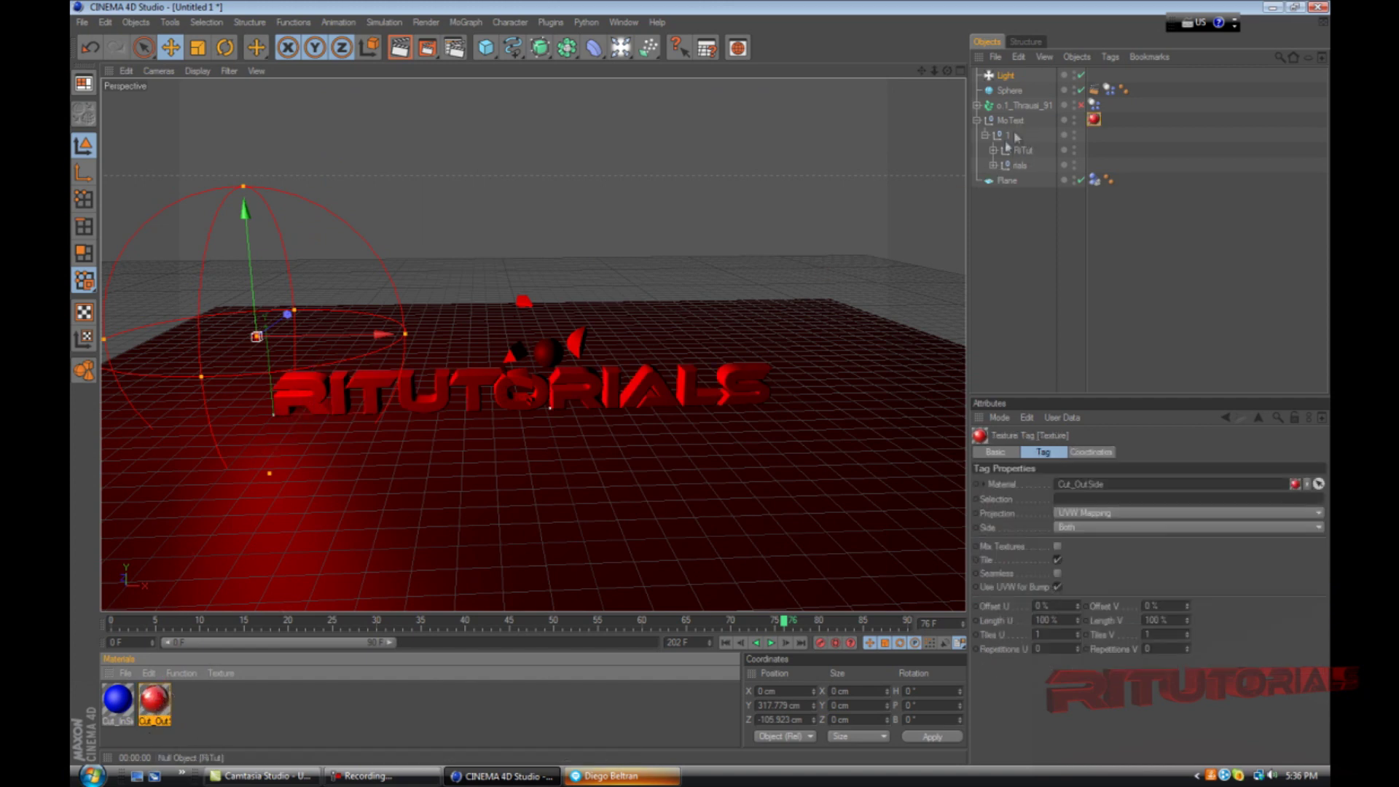
left_click(400, 48)
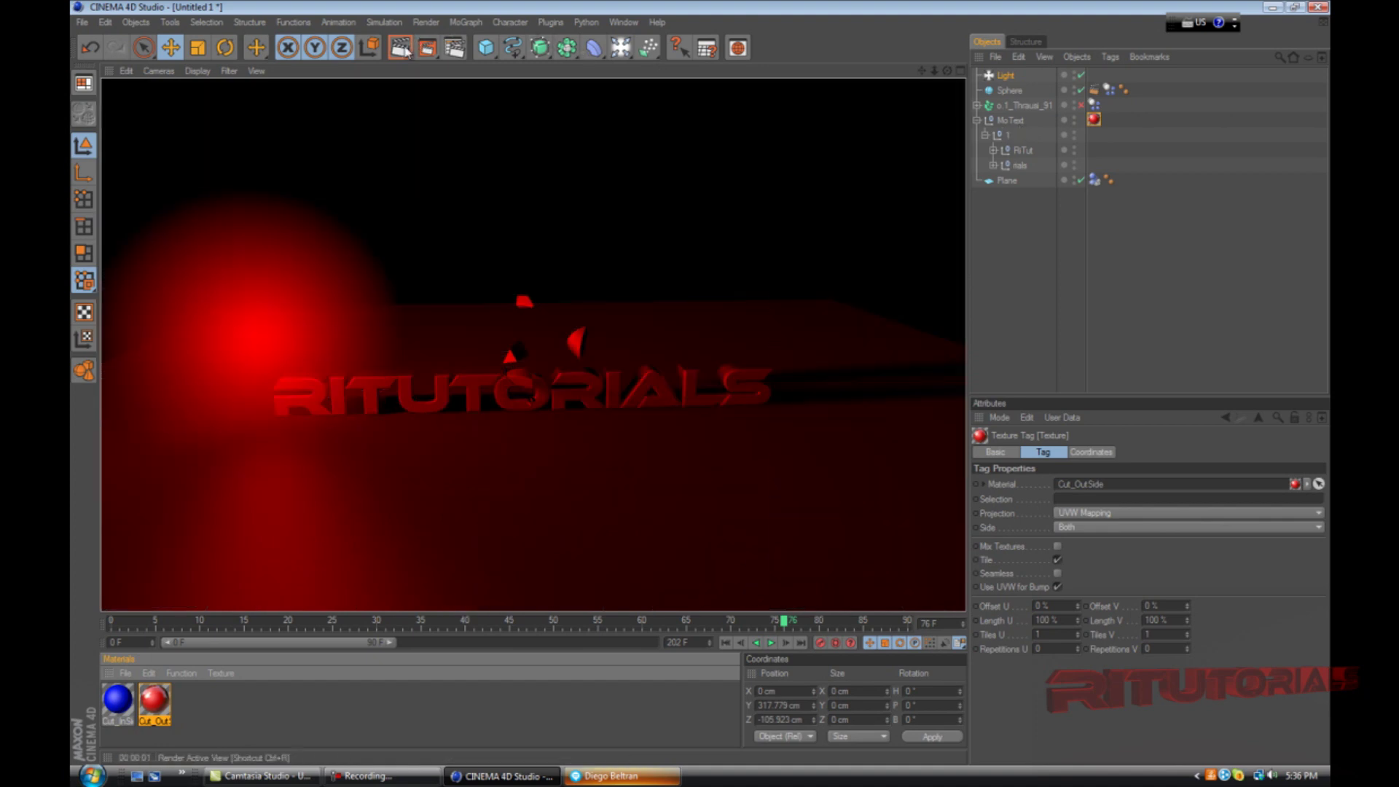
left_click(552, 325)
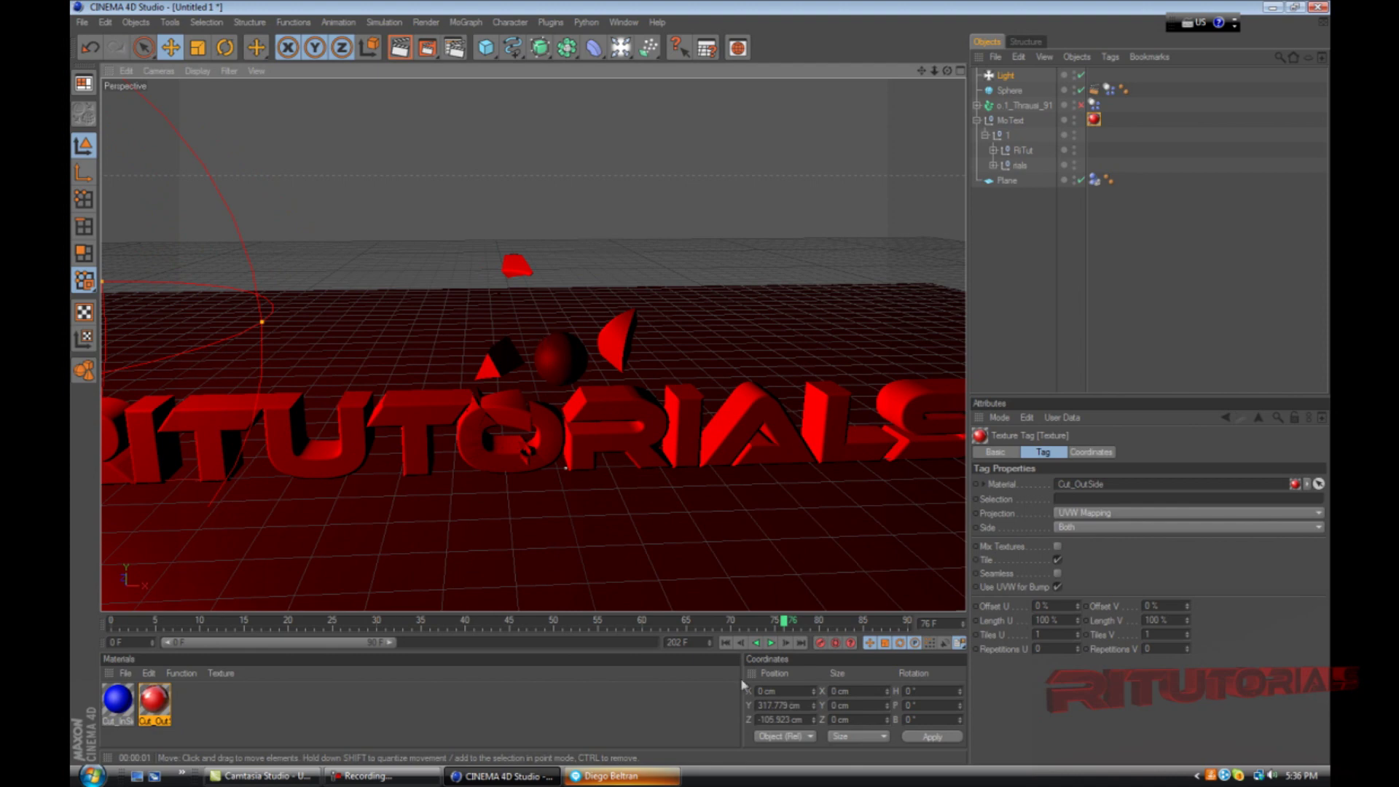
Replay the animation from the start to frame 80 and preview-render the exploding "o"
left_click(725, 643)
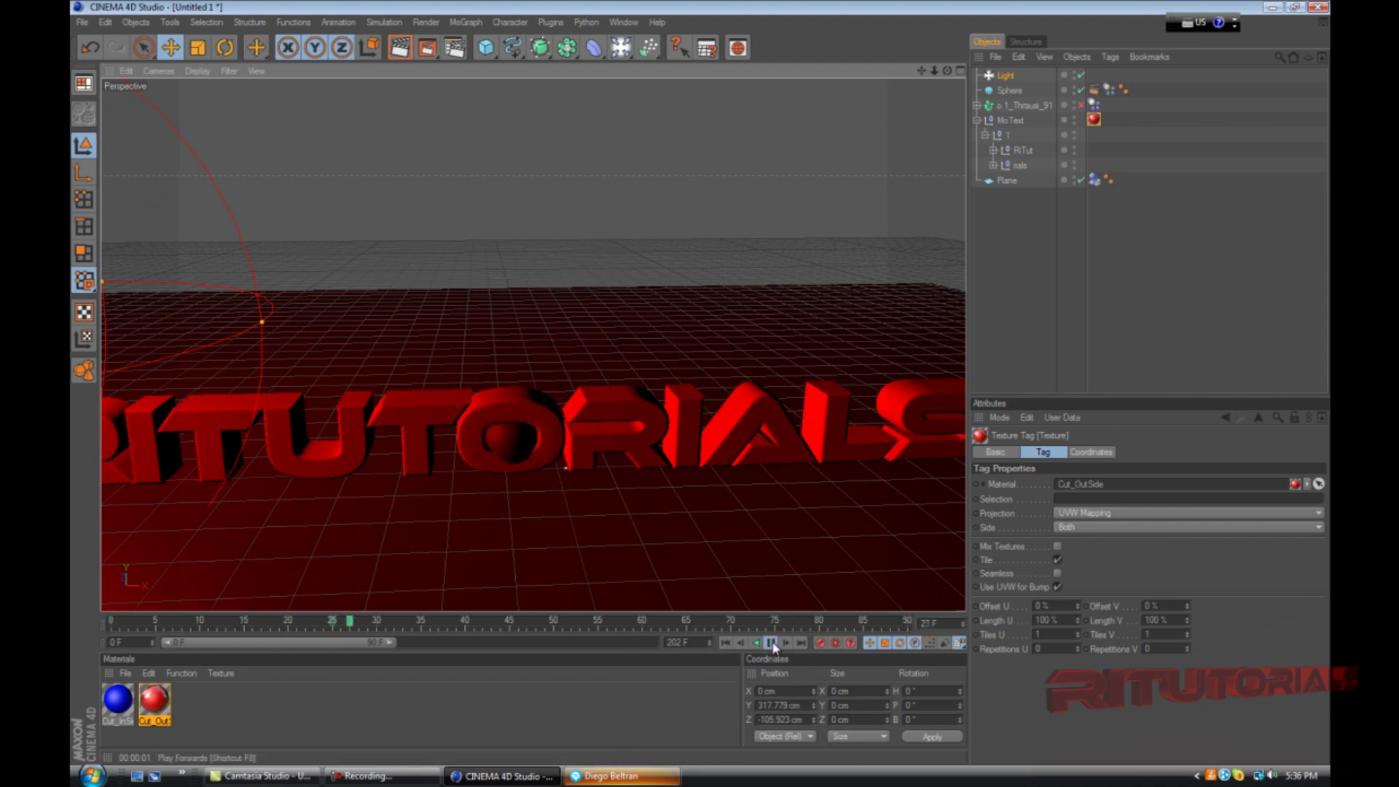
left_click(771, 642)
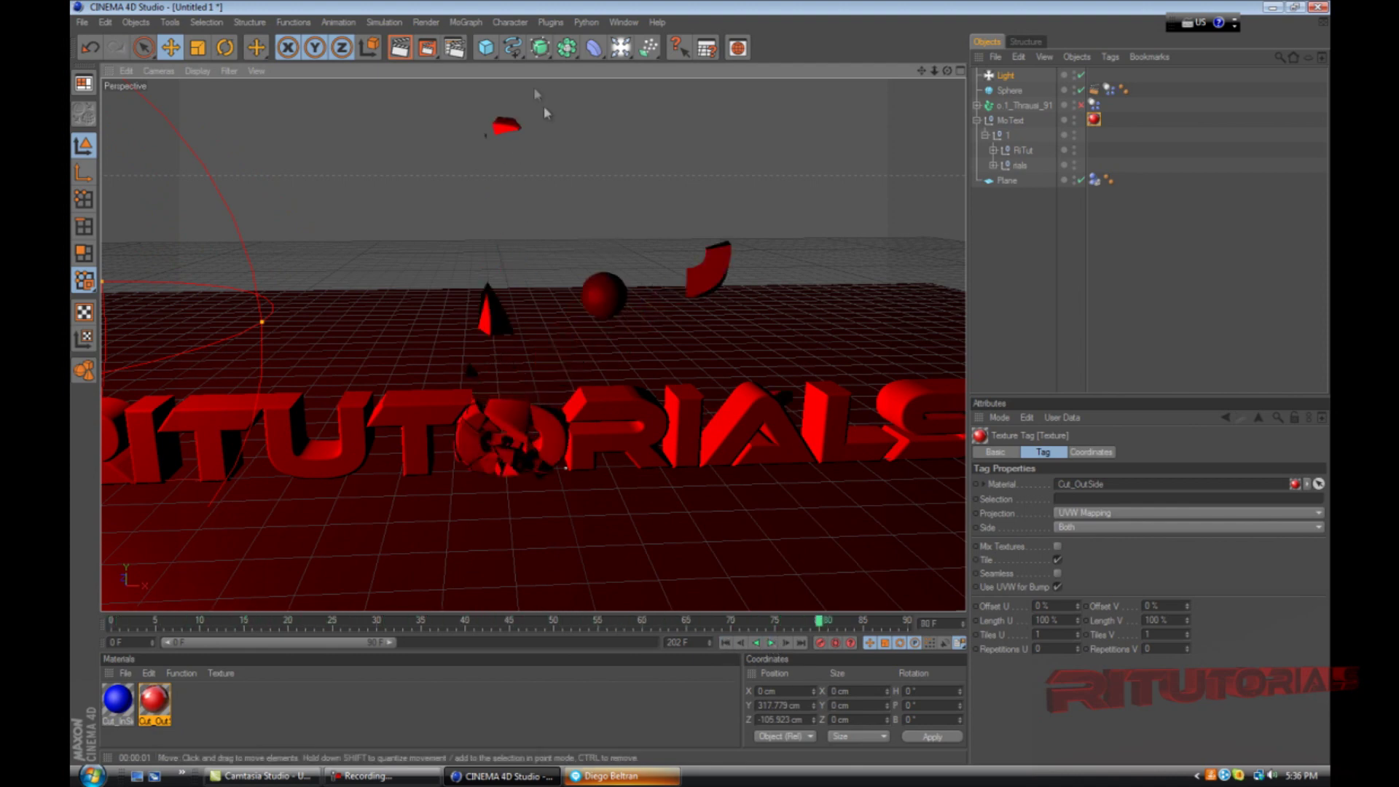
left_click(390, 51)
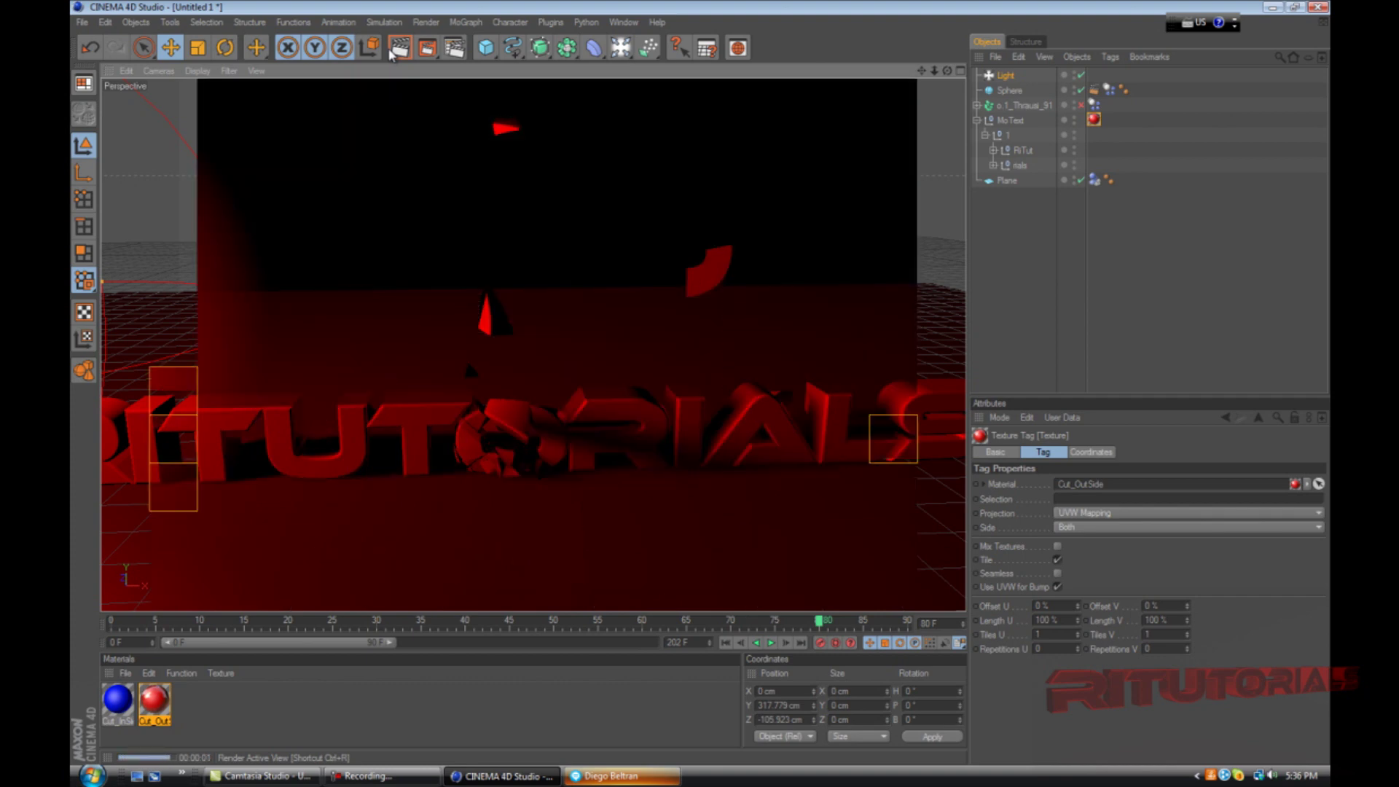
scroll(544, 328, "down", 5)
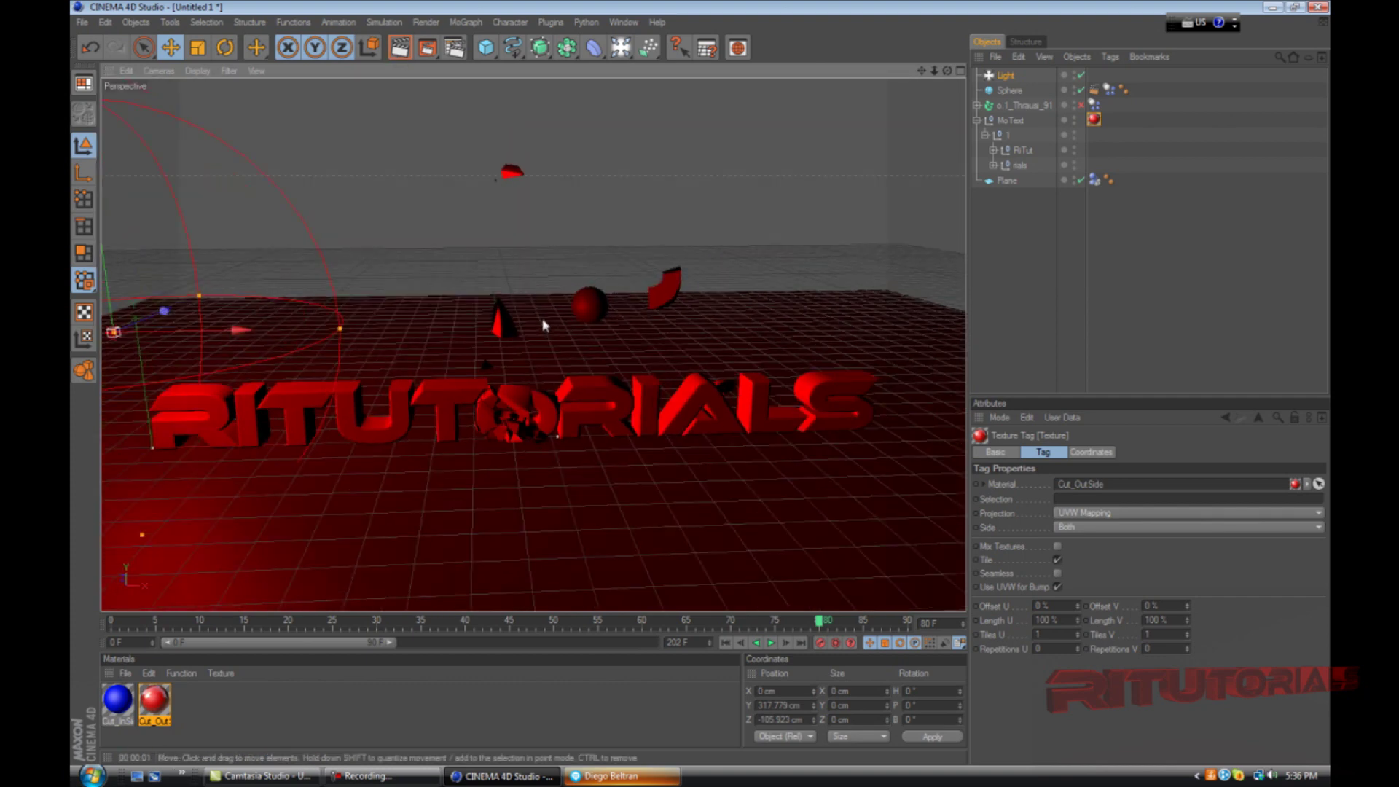
Add a camera object to the scene and make it the active camera for the view
left_click_drag(620, 47, 654, 153)
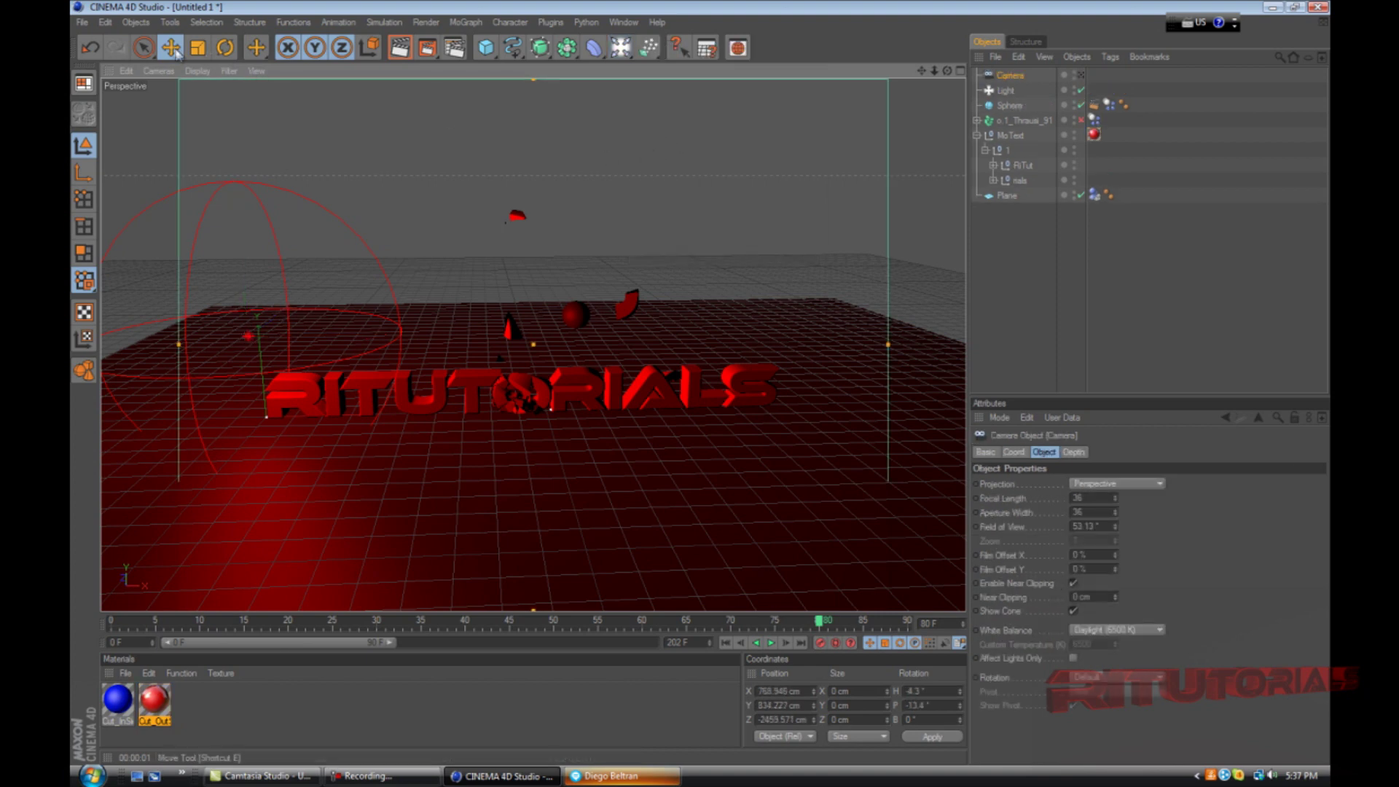
left_click(158, 70)
left_click(257, 92)
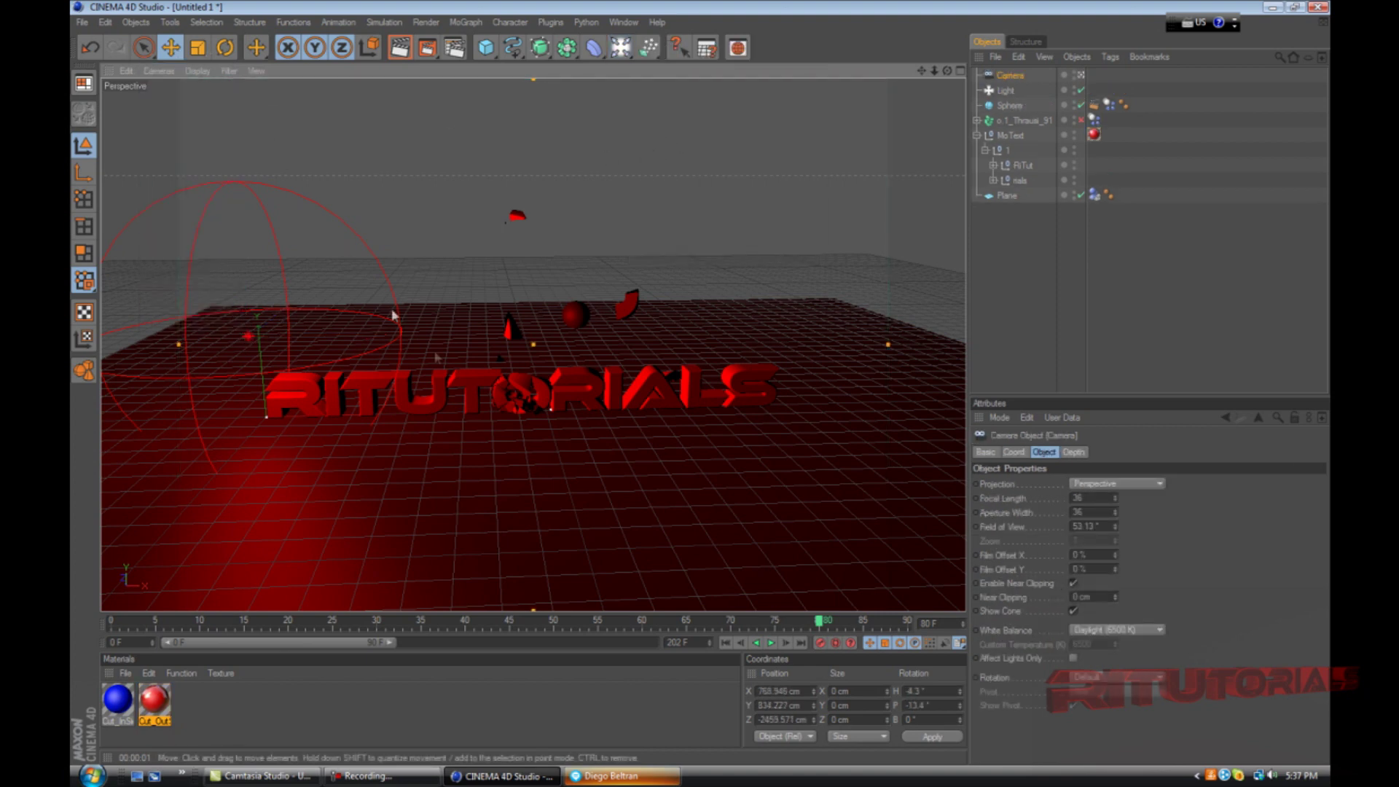
At frame 0, move the camera to about X 566, Y 261, Z -744 cm for an angled close-up of the "o"
left_click(725, 643)
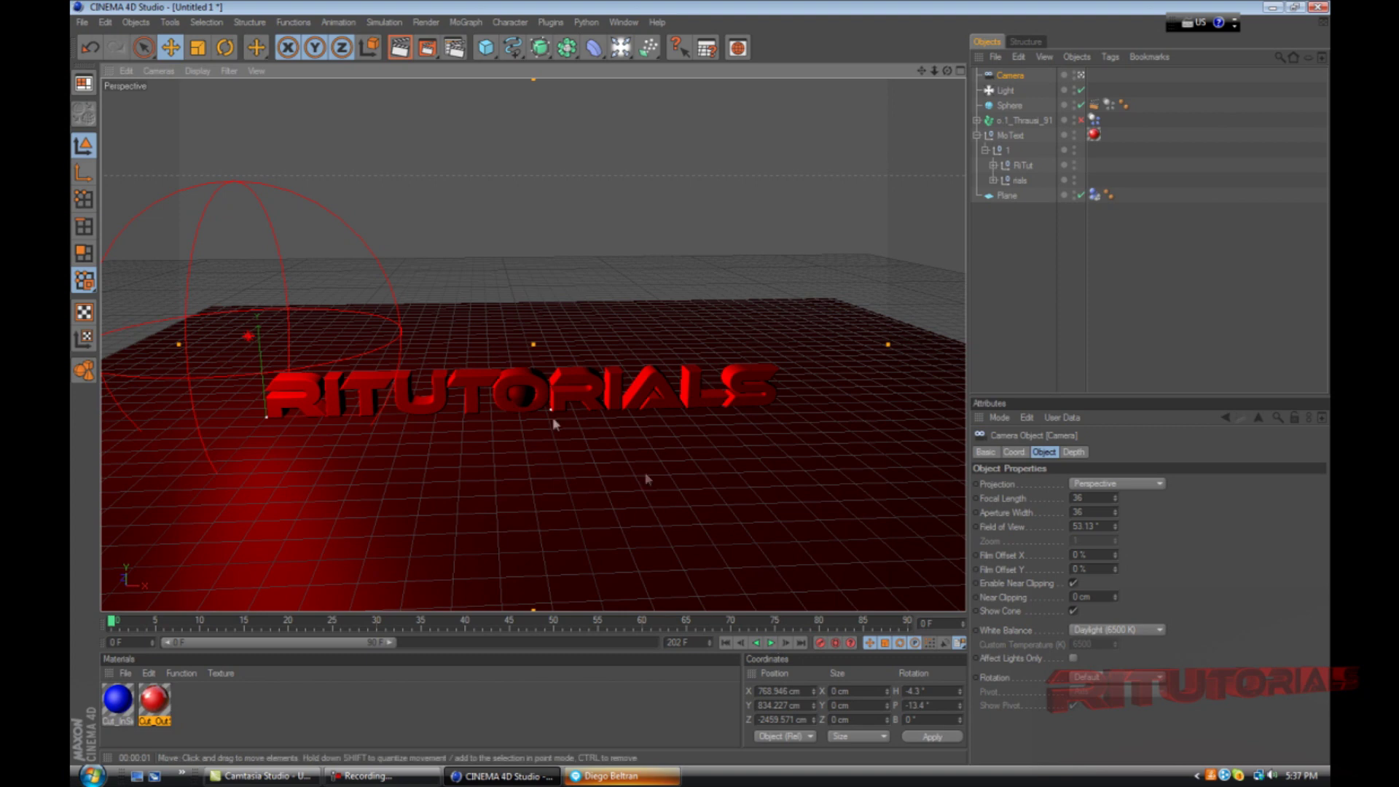
scroll(438, 396, "up", 4)
scroll(435, 395, "up", 3)
left_click_drag(947, 72, 717, 375)
scroll(671, 295, "up", 3)
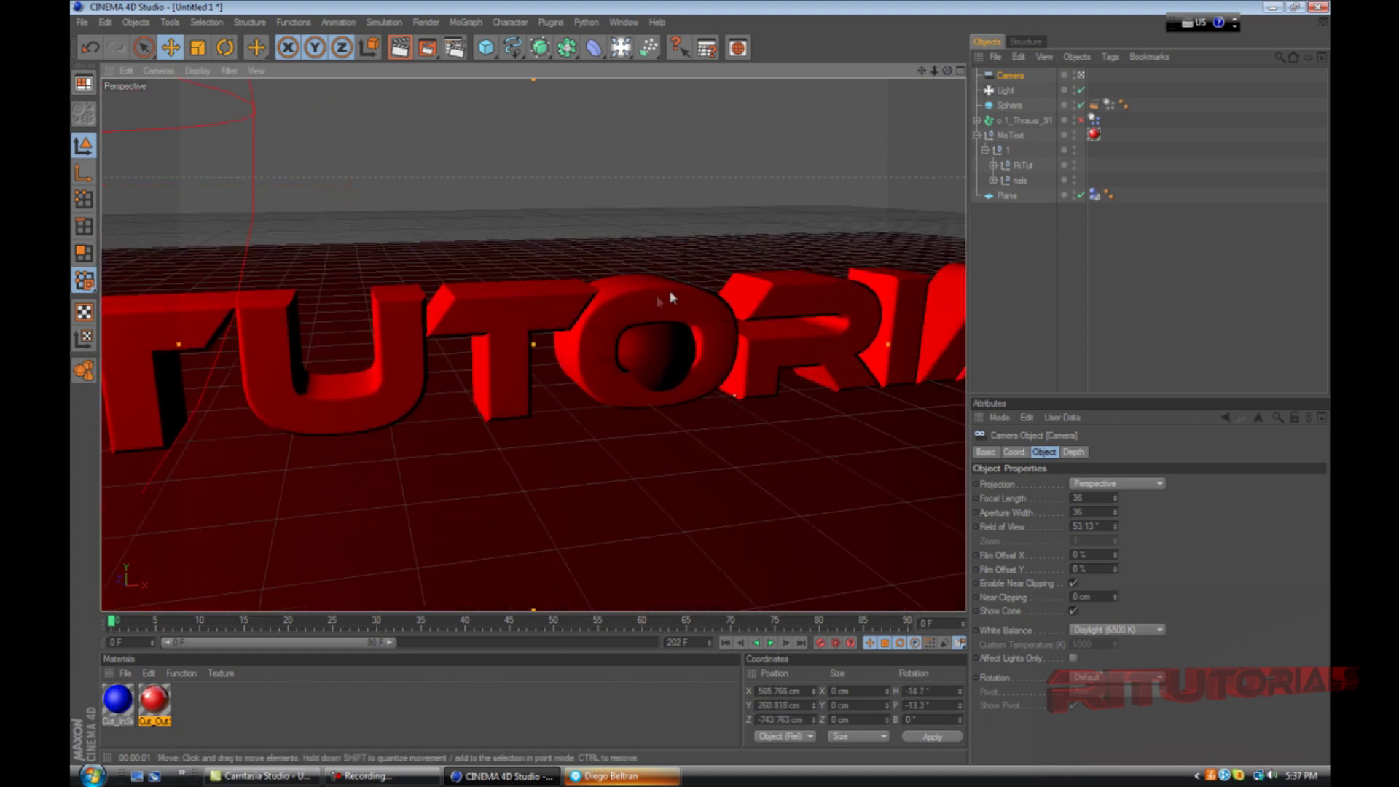
Keyframe the camera at frame 0 near X 562, Y 212, Z -749 cm, and at frame 33 near X 1563, Y 322, Z -1717 cm
left_click_drag(947, 71, 701, 385)
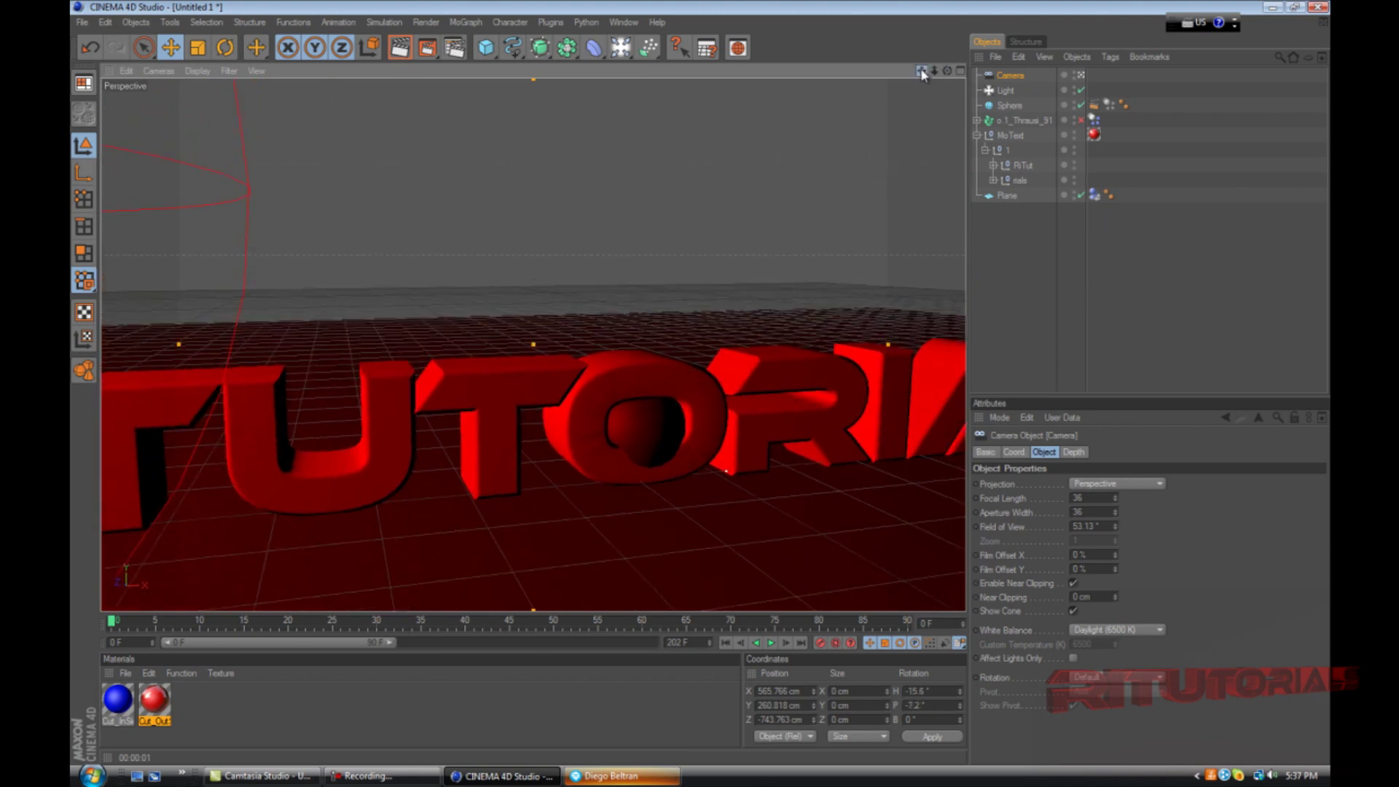
left_click_drag(922, 75, 927, 98)
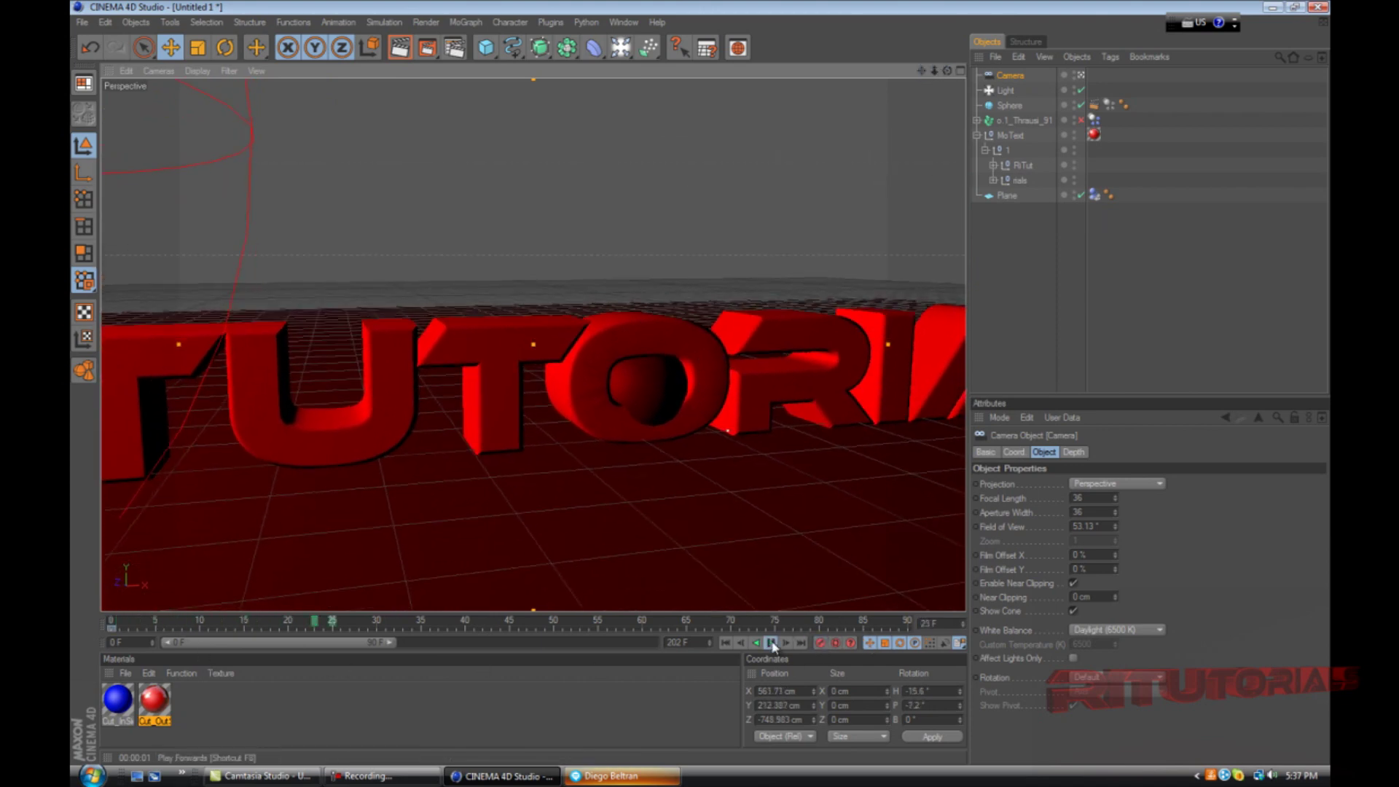
mouse_move(948, 71)
left_mouse_down()
mouse_move(691, 384)
mouse_move(705, 388)
mouse_move(921, 72)
left_mouse_up()
scroll(797, 188, "down", 5)
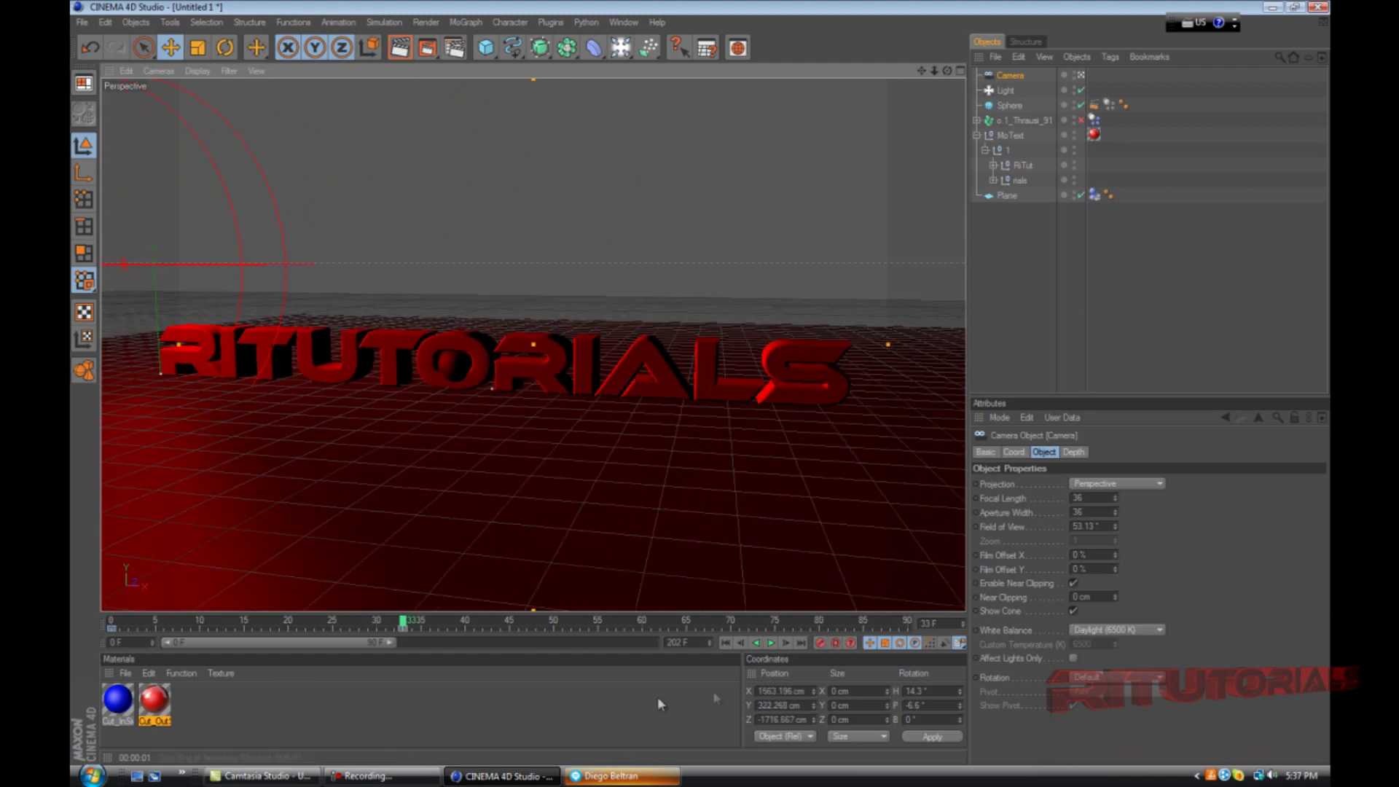
At frame 72, bring the camera closer to the bursting "o", about X 1190, Y 230, Z -1117 cm, and record a keyframe
left_click(408, 622)
mouse_move(411, 622)
left_mouse_down()
mouse_move(562, 615)
mouse_move(741, 576)
mouse_move(754, 628)
left_mouse_up()
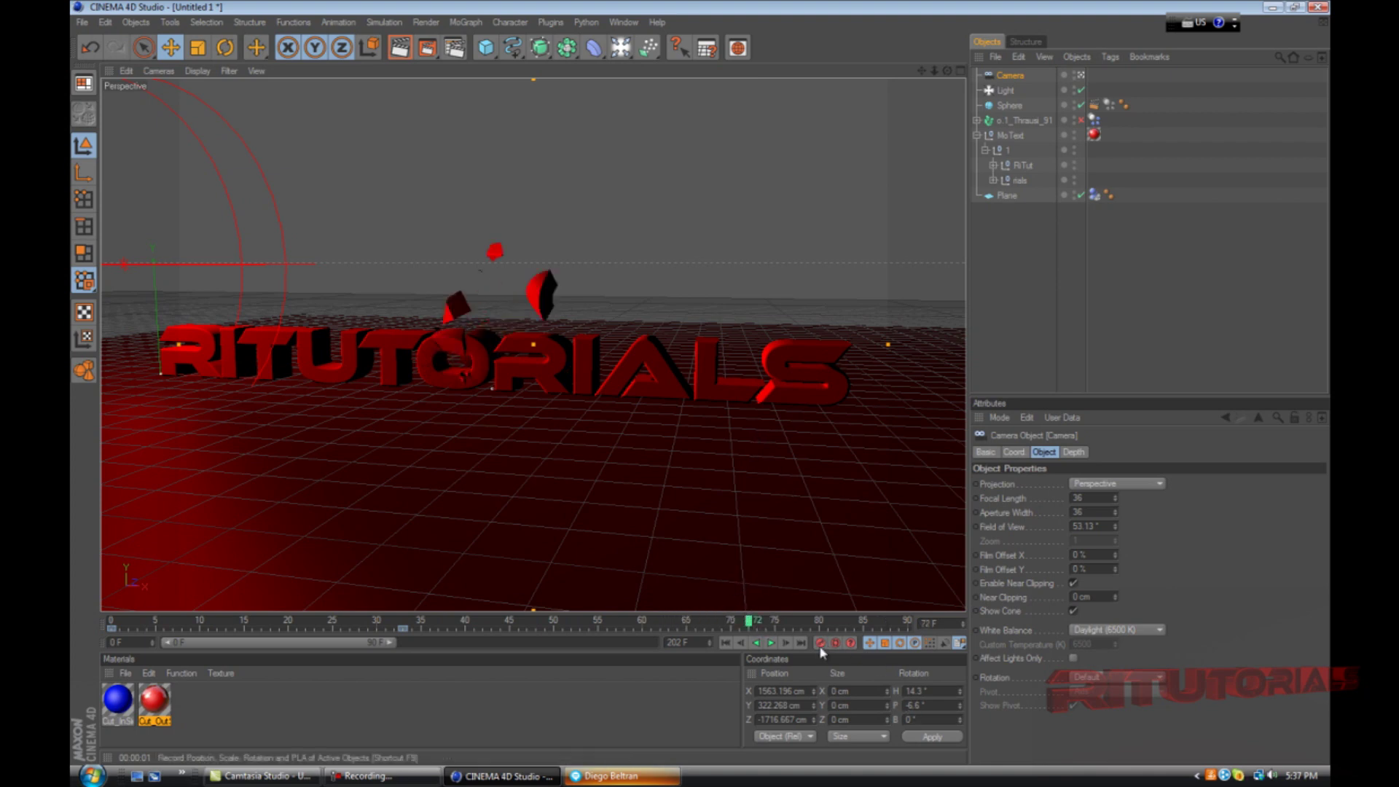
scroll(563, 475, "up", 4)
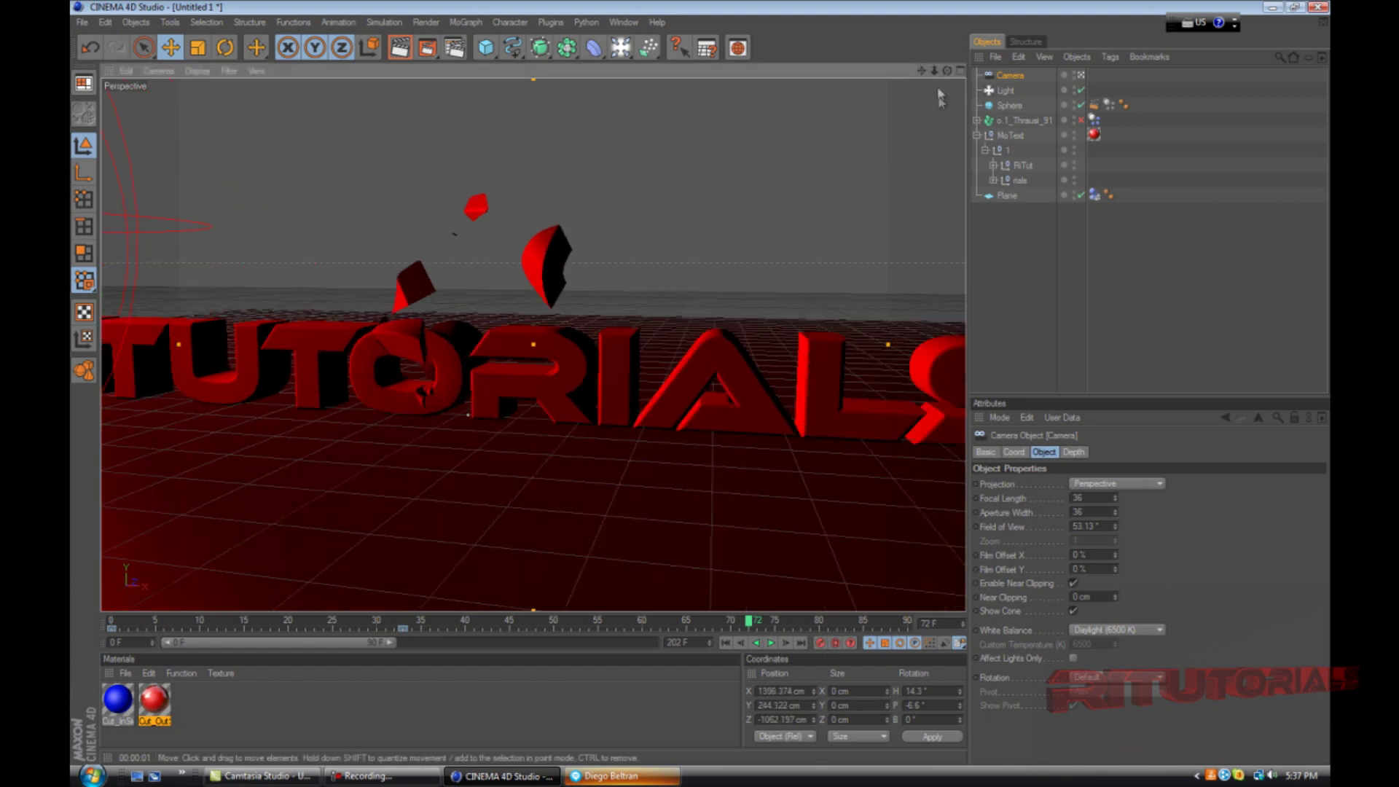
left_click_drag(922, 70, 1046, 62)
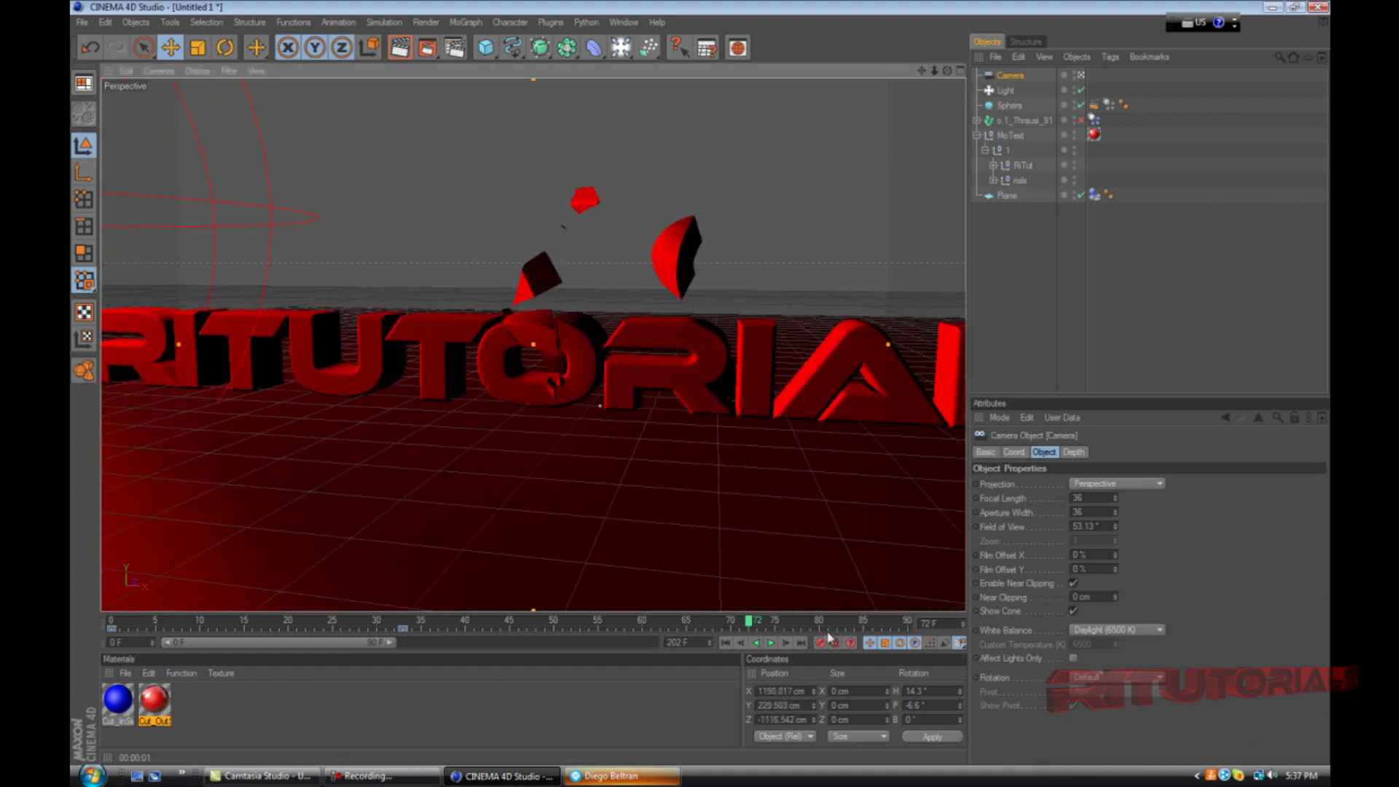
Play the animation to frame 83 and keyframe the camera facing the flying sphere, about X 1033, Y 332, Z -317 cm, heading -22.8°
left_click(771, 643)
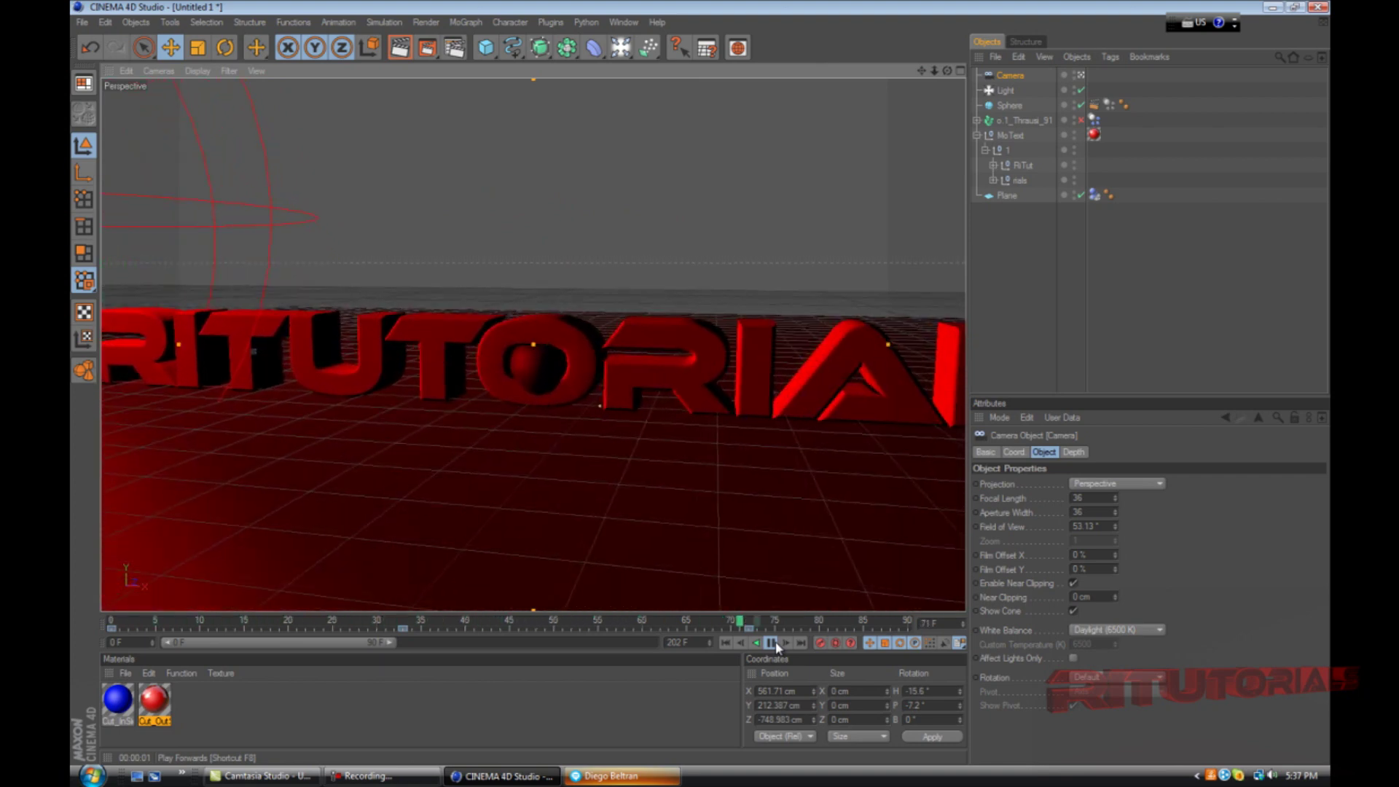
left_click(771, 644)
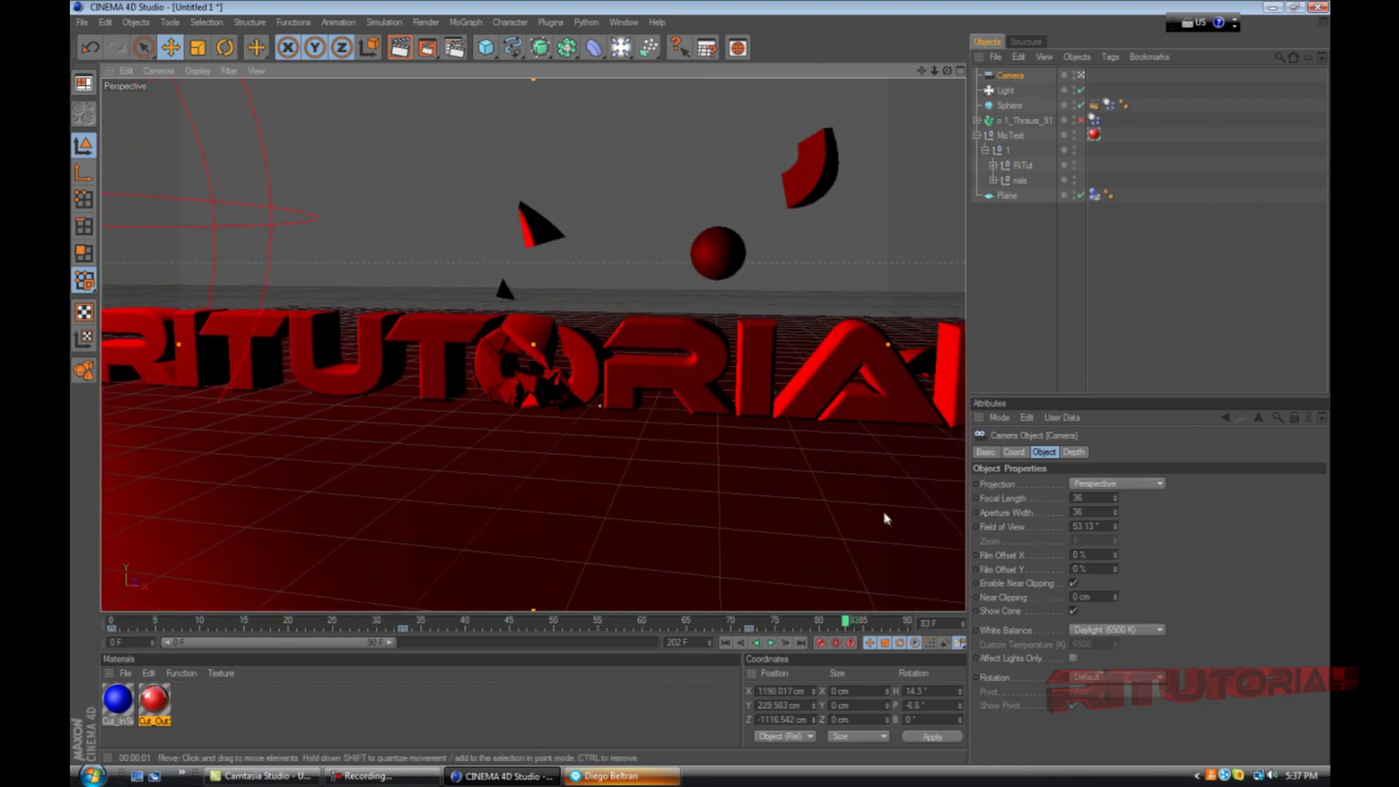
left_click_drag(934, 70, 920, 211)
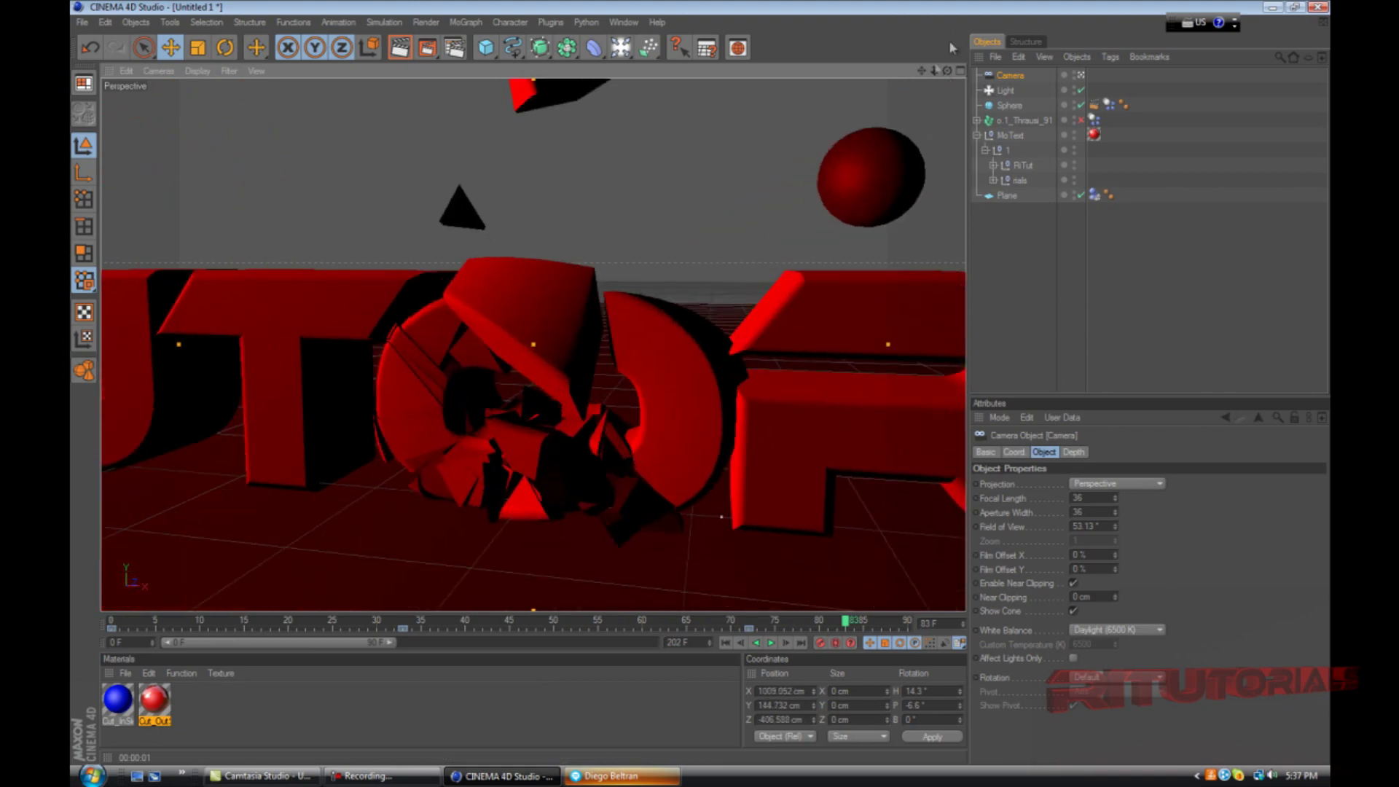
left_click_drag(921, 72, 701, 386)
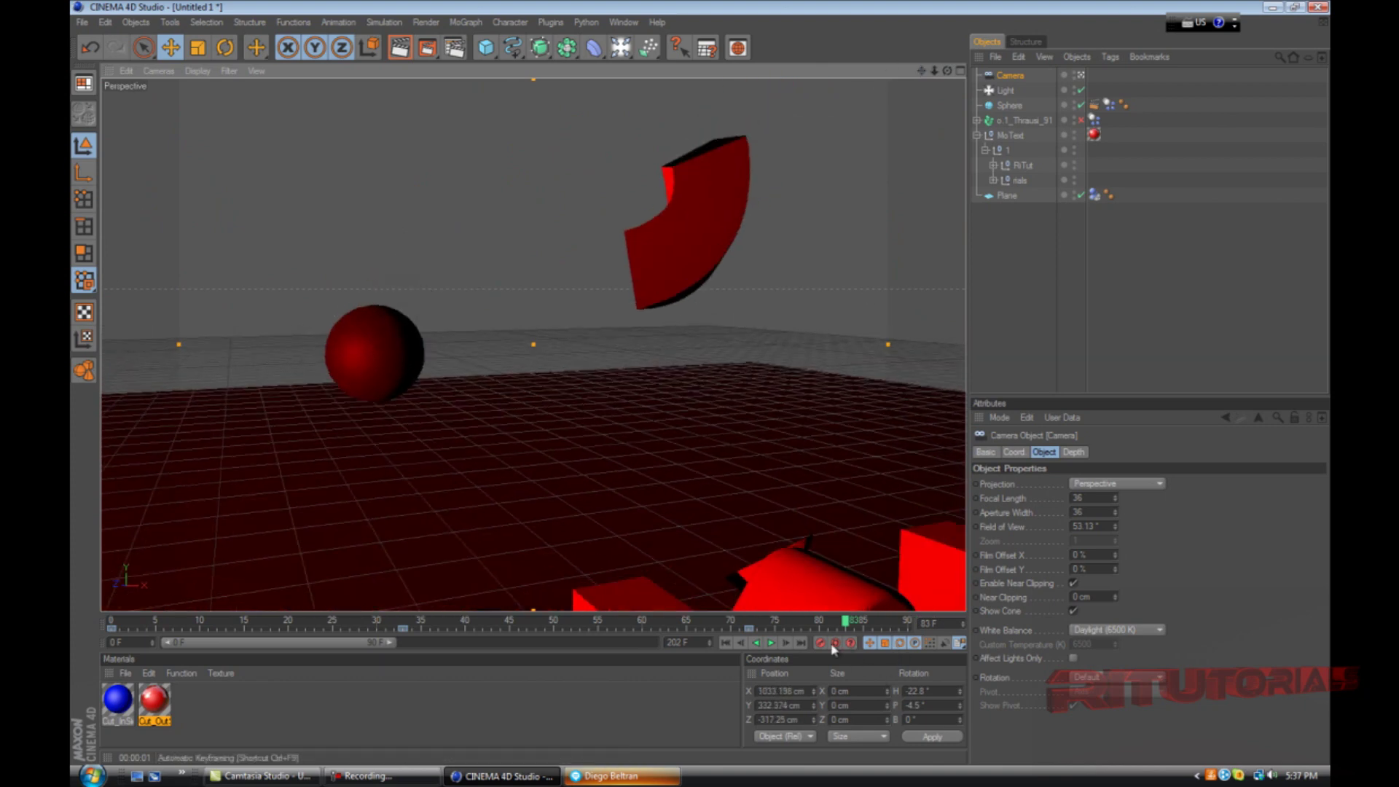
At frame 106, keyframe the camera looking down along the text, about X 1520, Y 444, Z 35 cm, heading 68.3°, pitch -20°
mouse_move(306, 646)
left_mouse_down()
mouse_move(425, 646)
mouse_move(403, 621)
mouse_move(597, 619)
left_mouse_up()
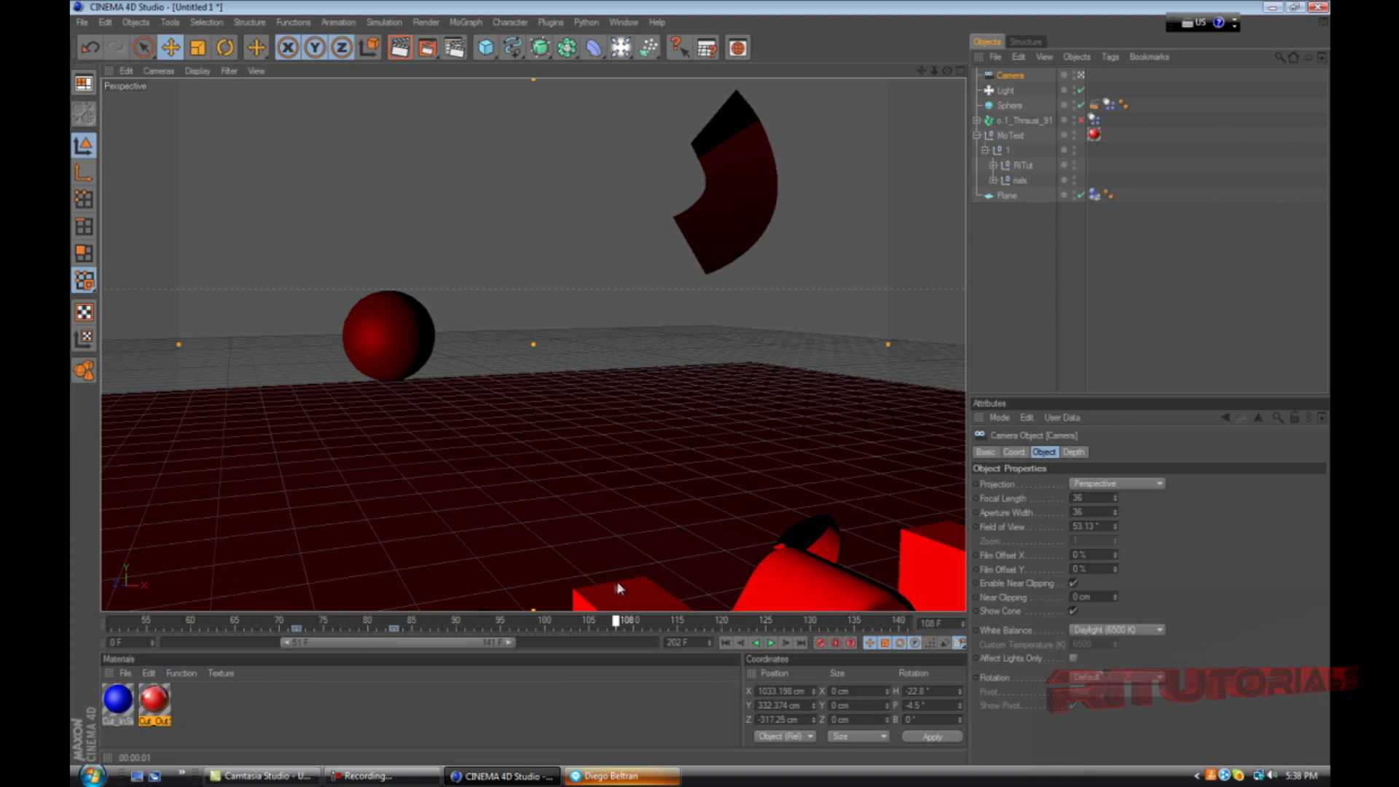
left_click_drag(949, 69, 702, 388)
left_click_drag(948, 75, 703, 388)
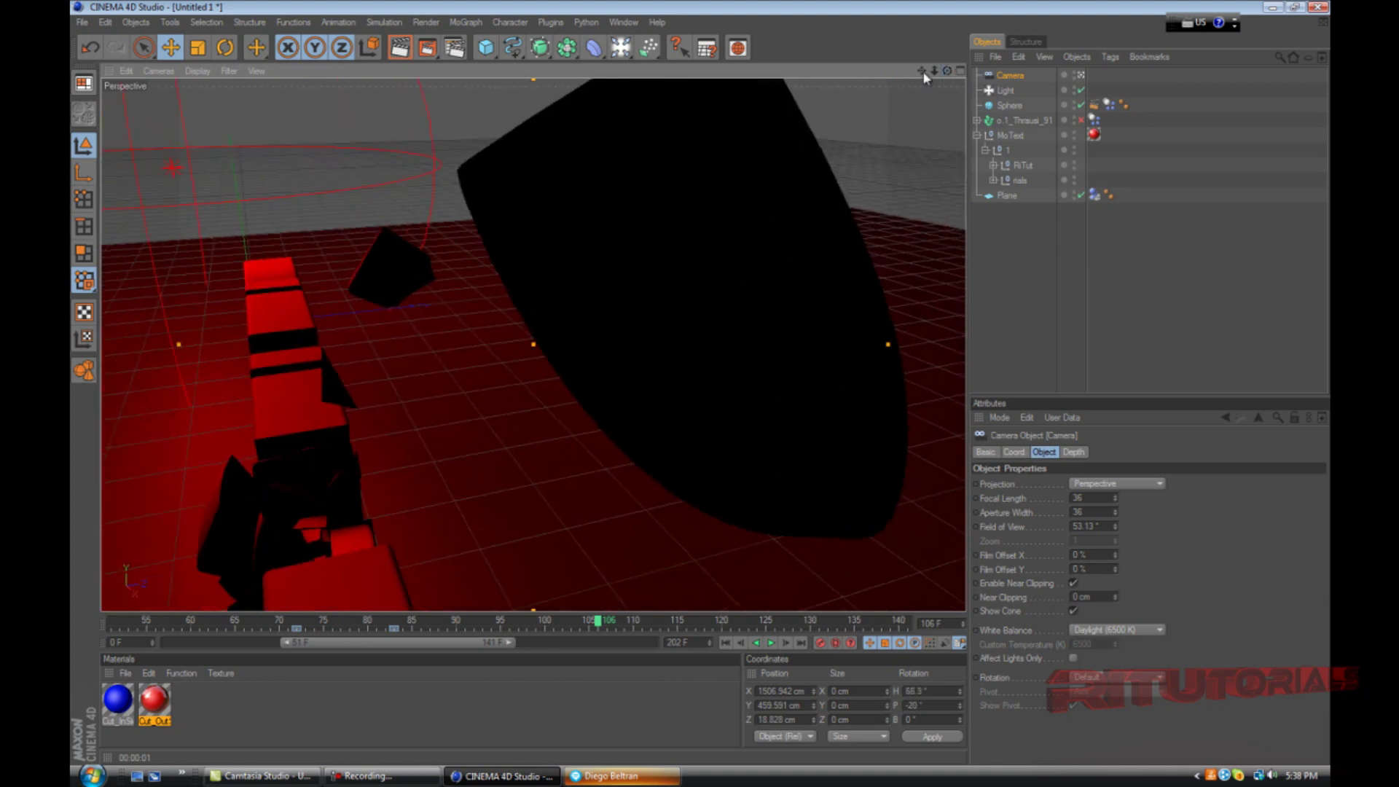
left_click_drag(922, 74, 701, 380)
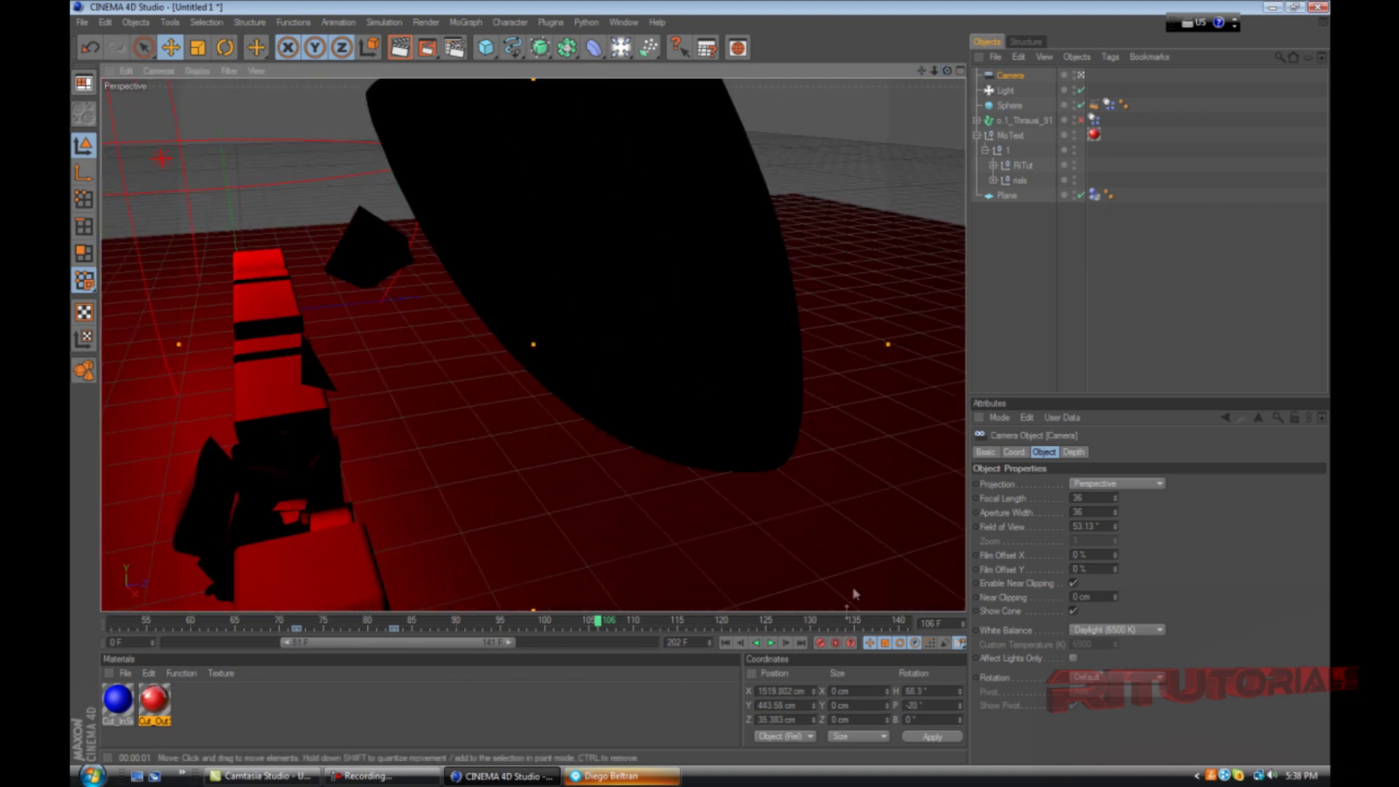
At frame 129, keyframe the camera behind the text, about X 1206, Y 237, Z 535 cm, heading 148°, pitch -11.2°
left_click_drag(601, 625, 803, 623)
left_click_drag(715, 389, 703, 389)
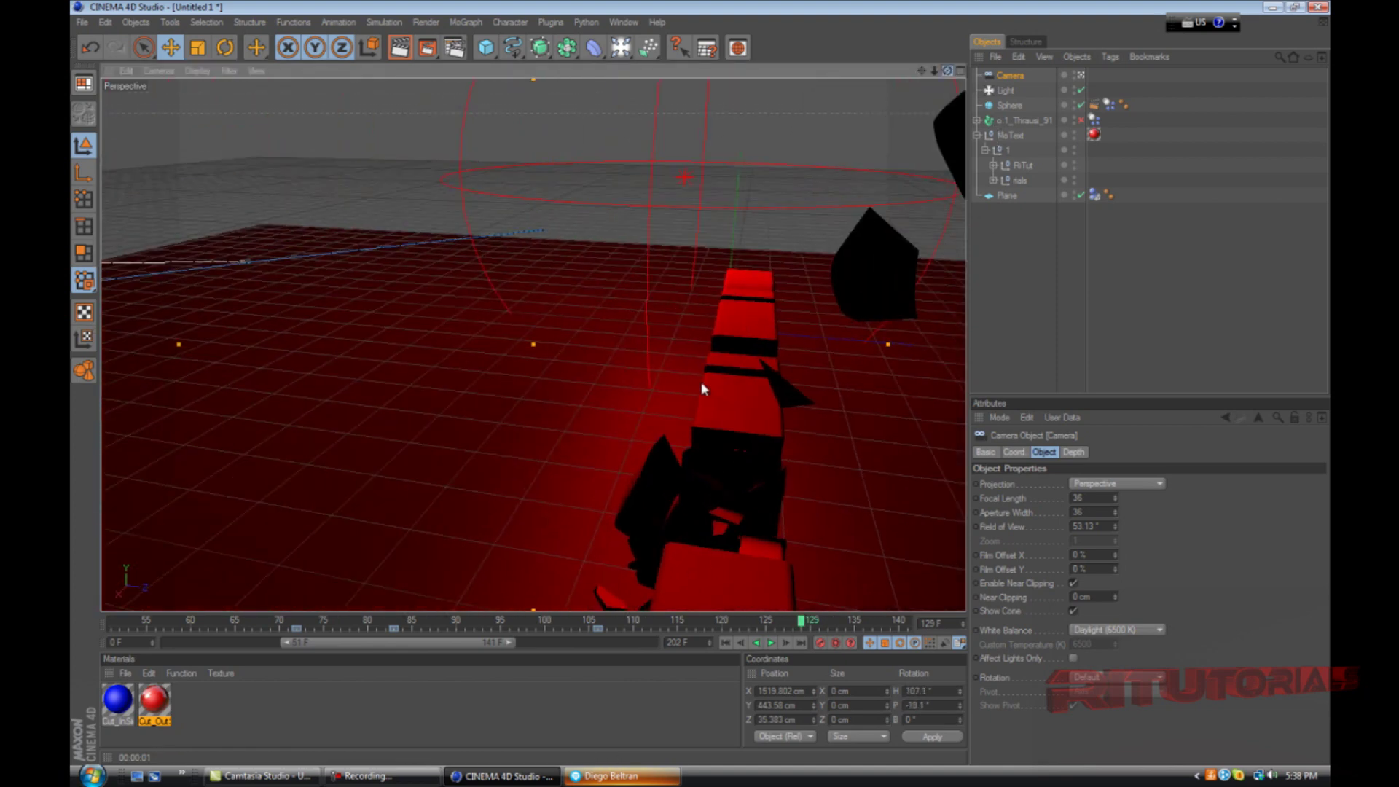
left_click_drag(922, 71, 802, 206)
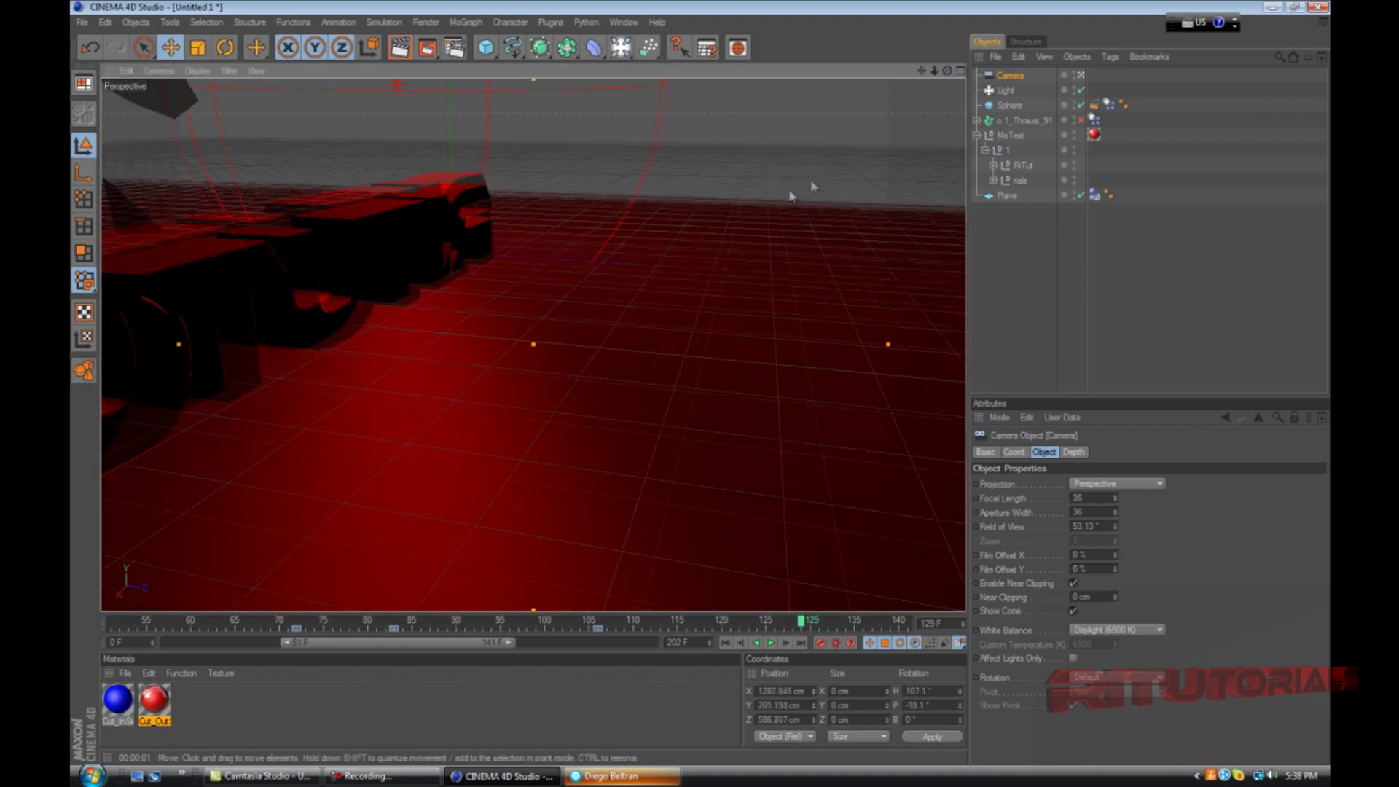
left_click_drag(945, 74, 701, 385)
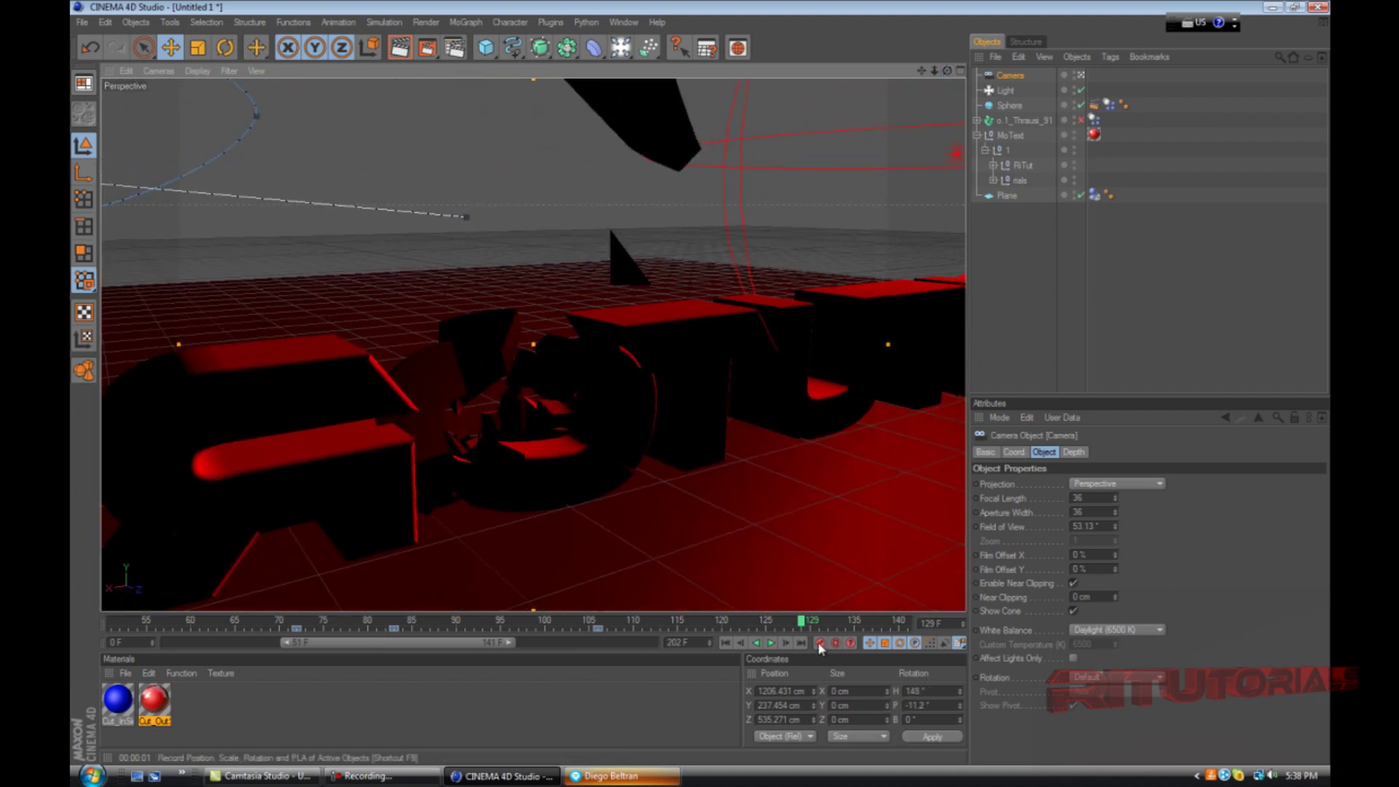
Play back the camera animation, return to frame 51 and preview-render the active view
left_click(771, 643)
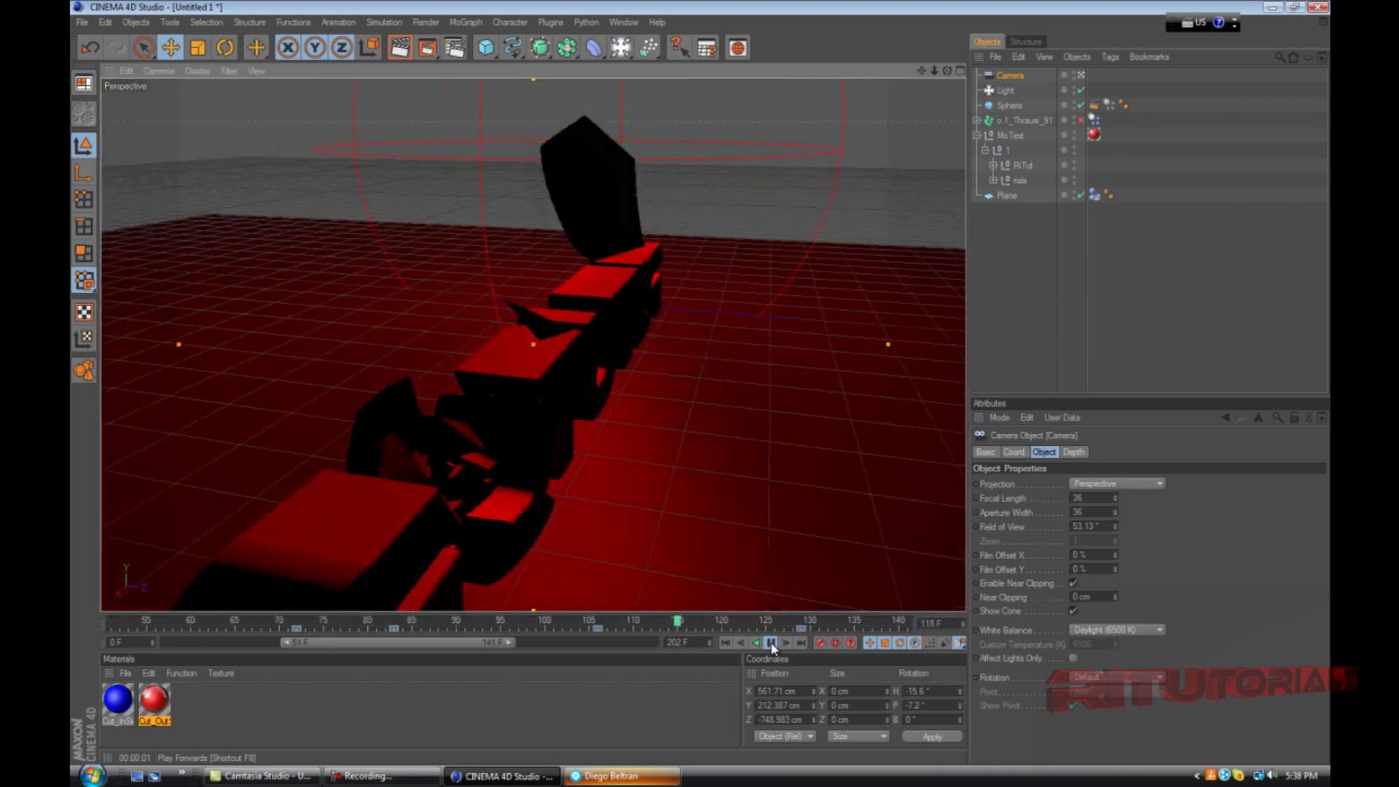
left_click(771, 643)
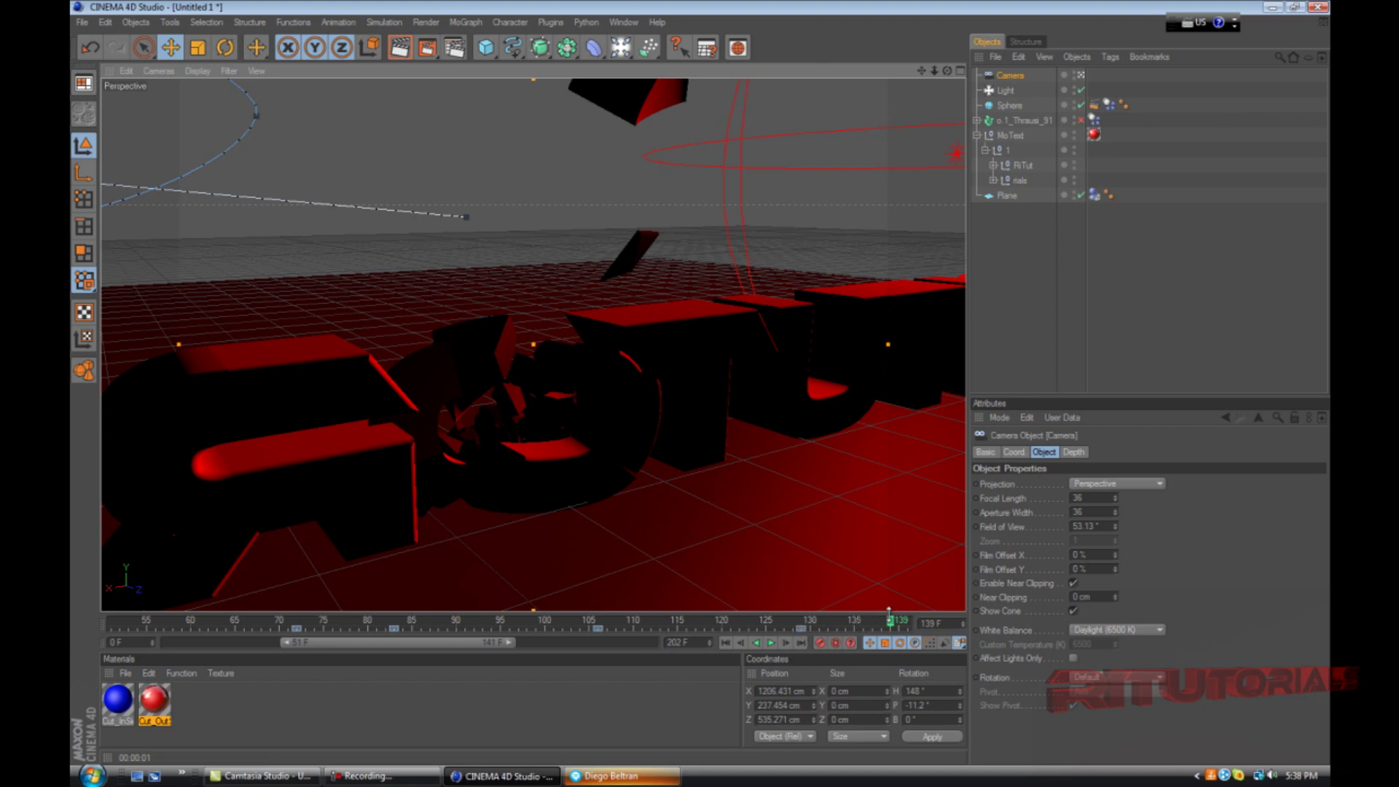
left_click_drag(890, 621, 72, 634)
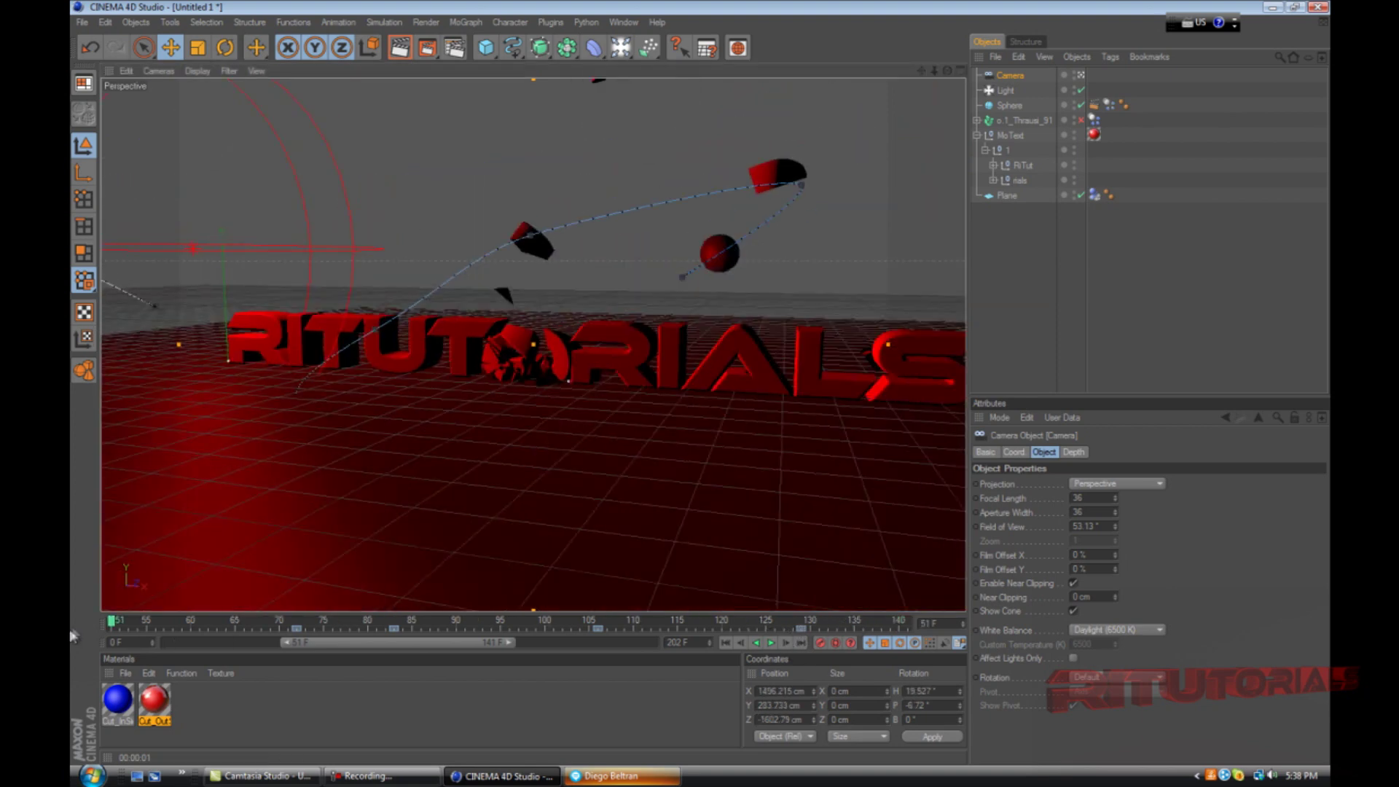
left_click(400, 48)
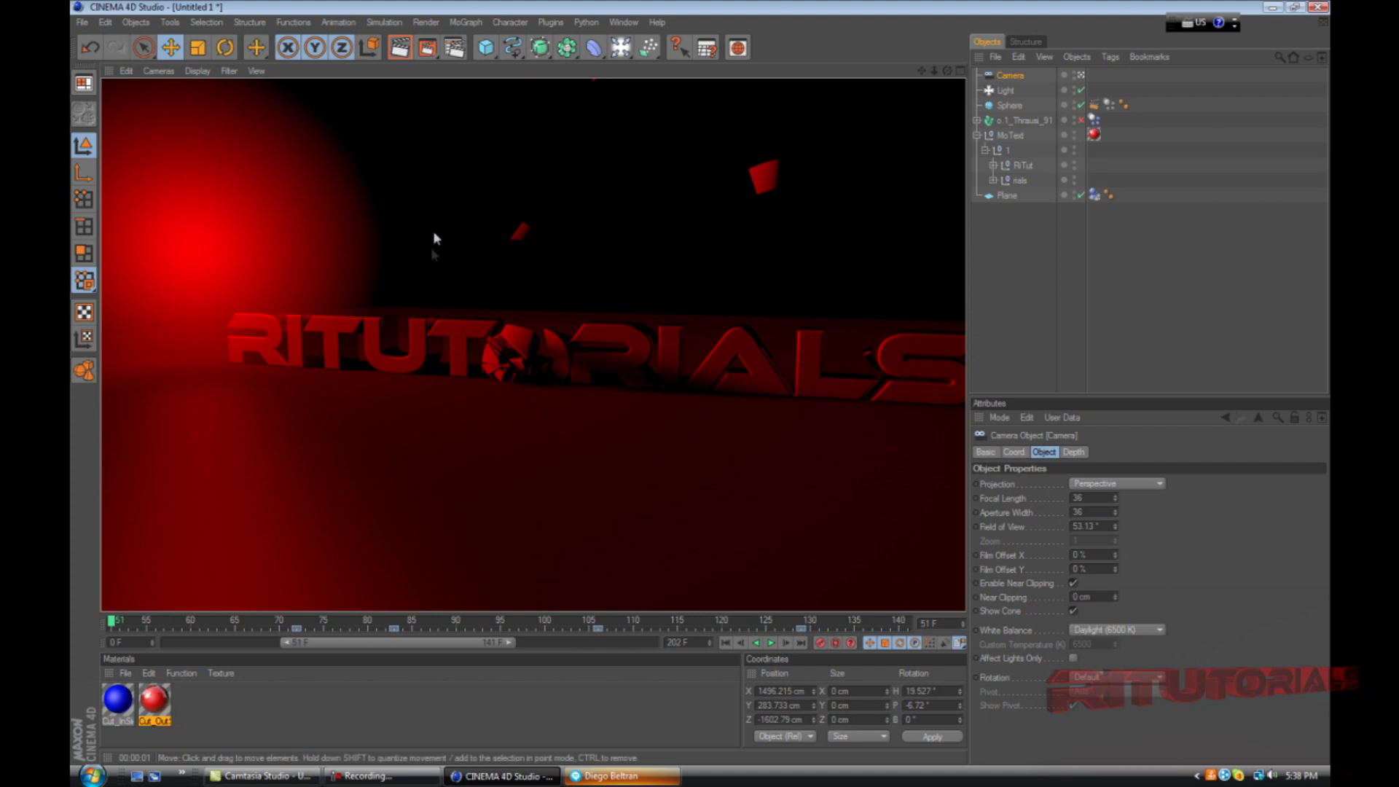
Select the red volumetric light and preview-render the scene from farther away to check its glow
left_click(192, 255)
scroll(212, 257, "down", 5)
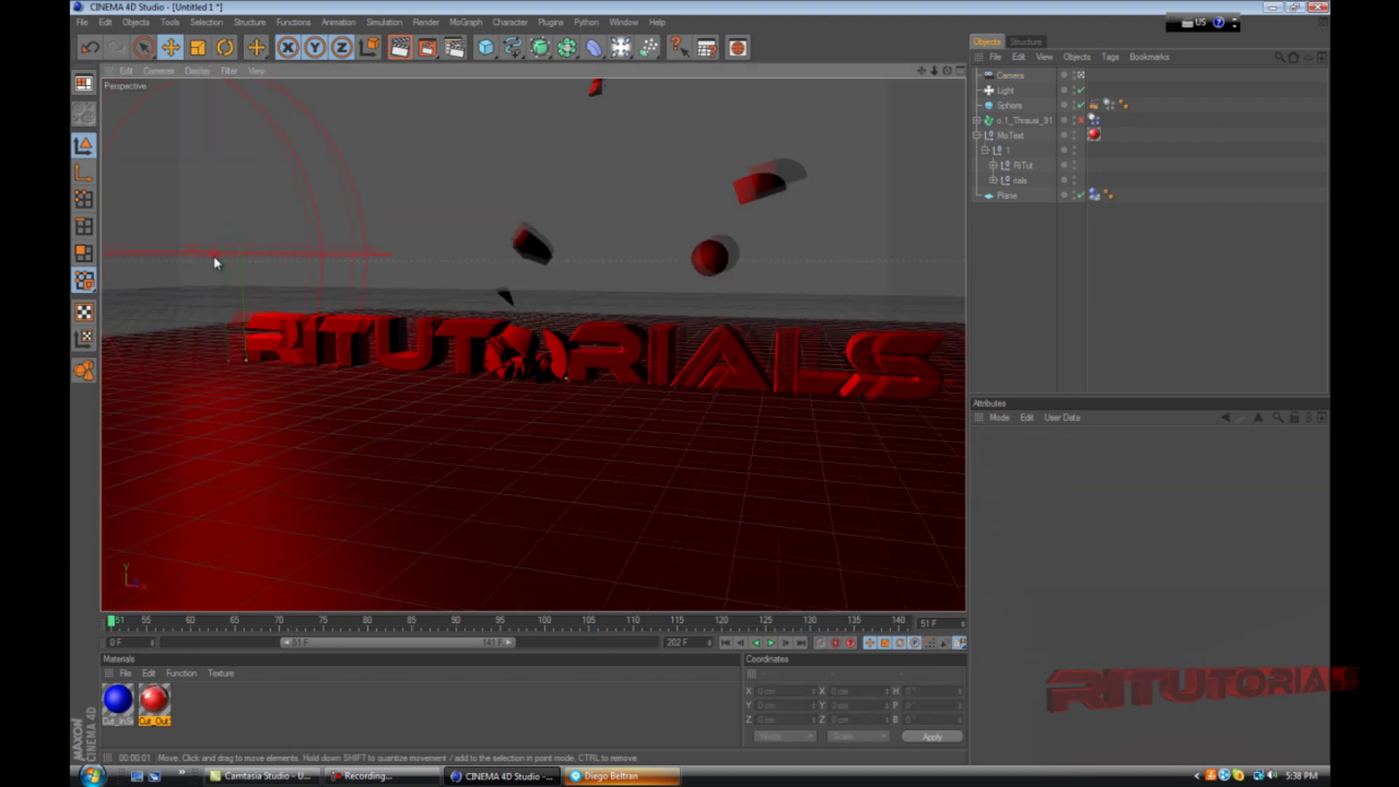
left_click(341, 291)
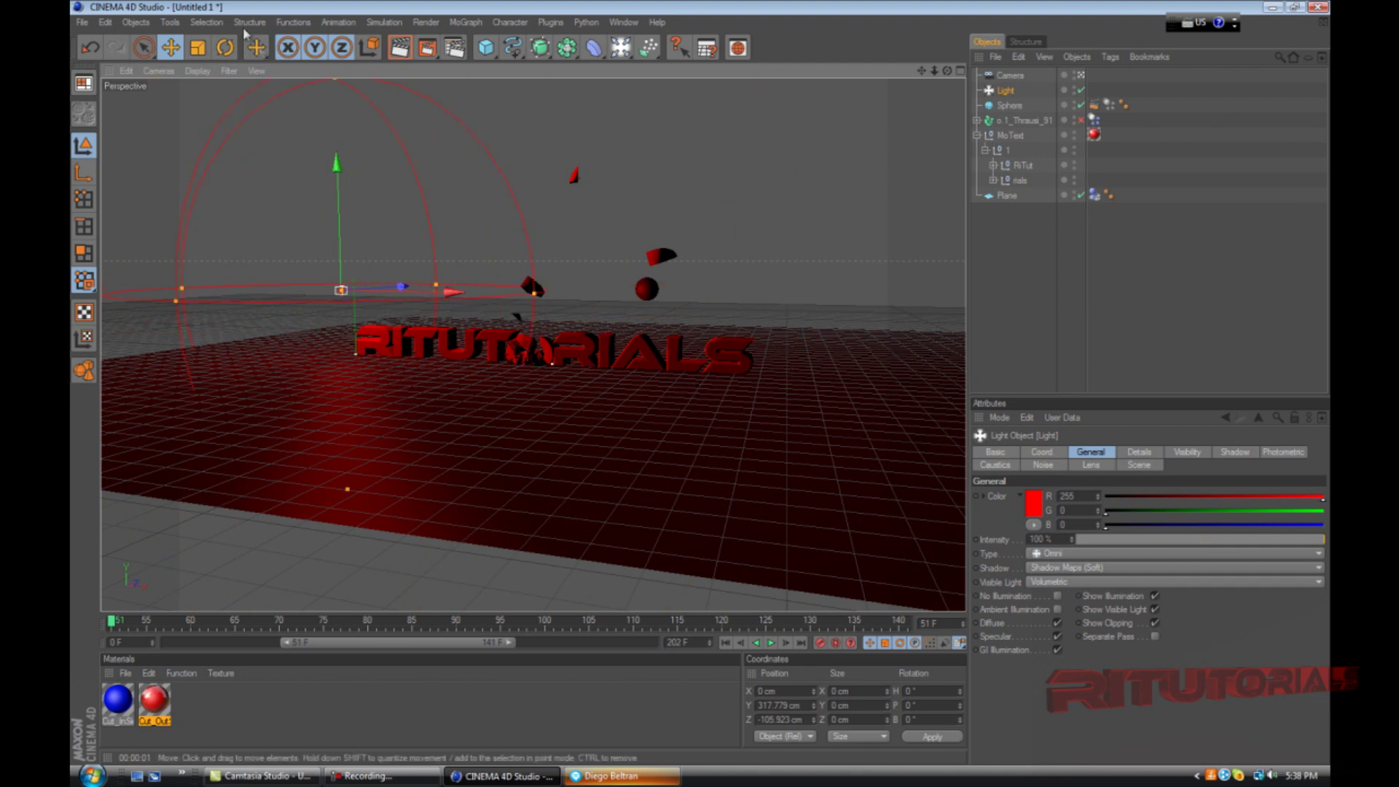
left_click(400, 49)
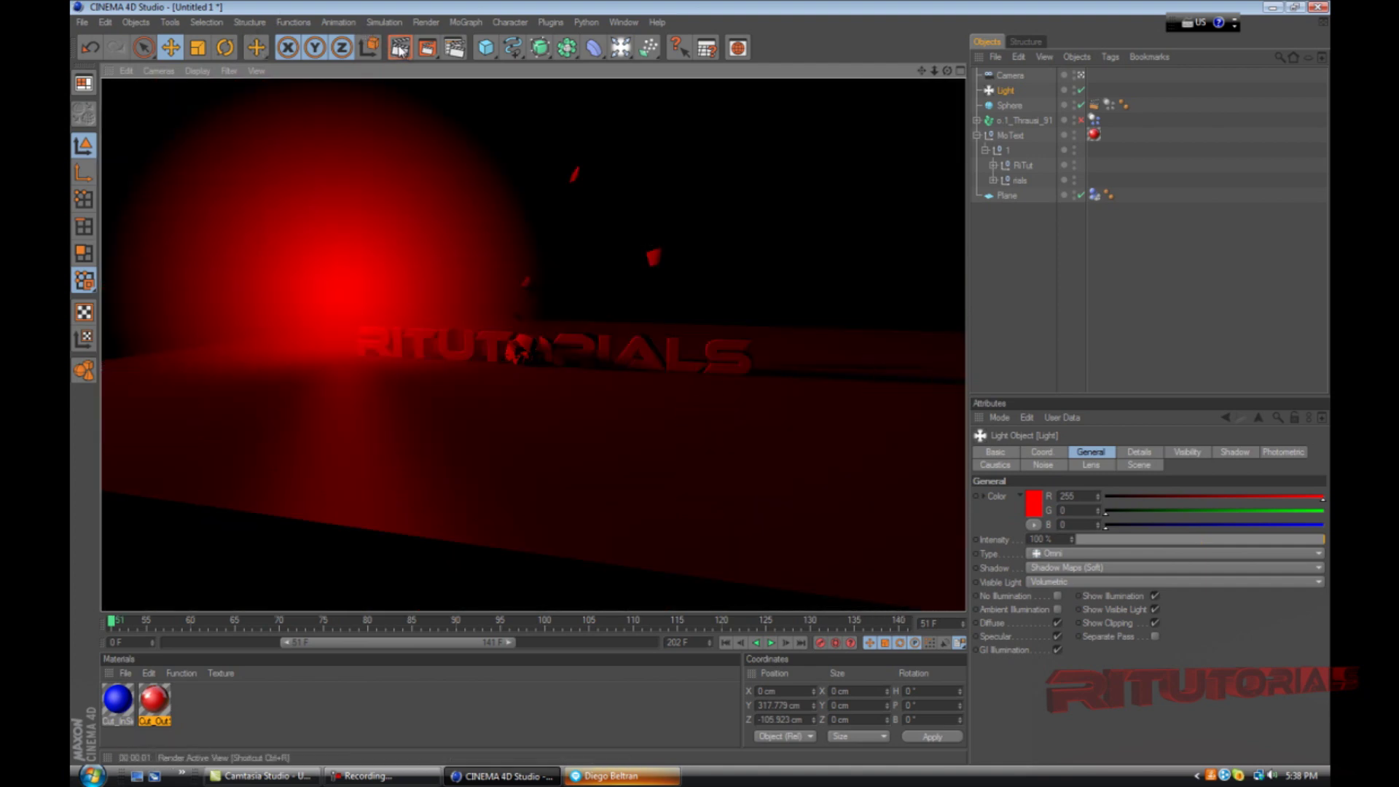
scroll(510, 163, "up", 6)
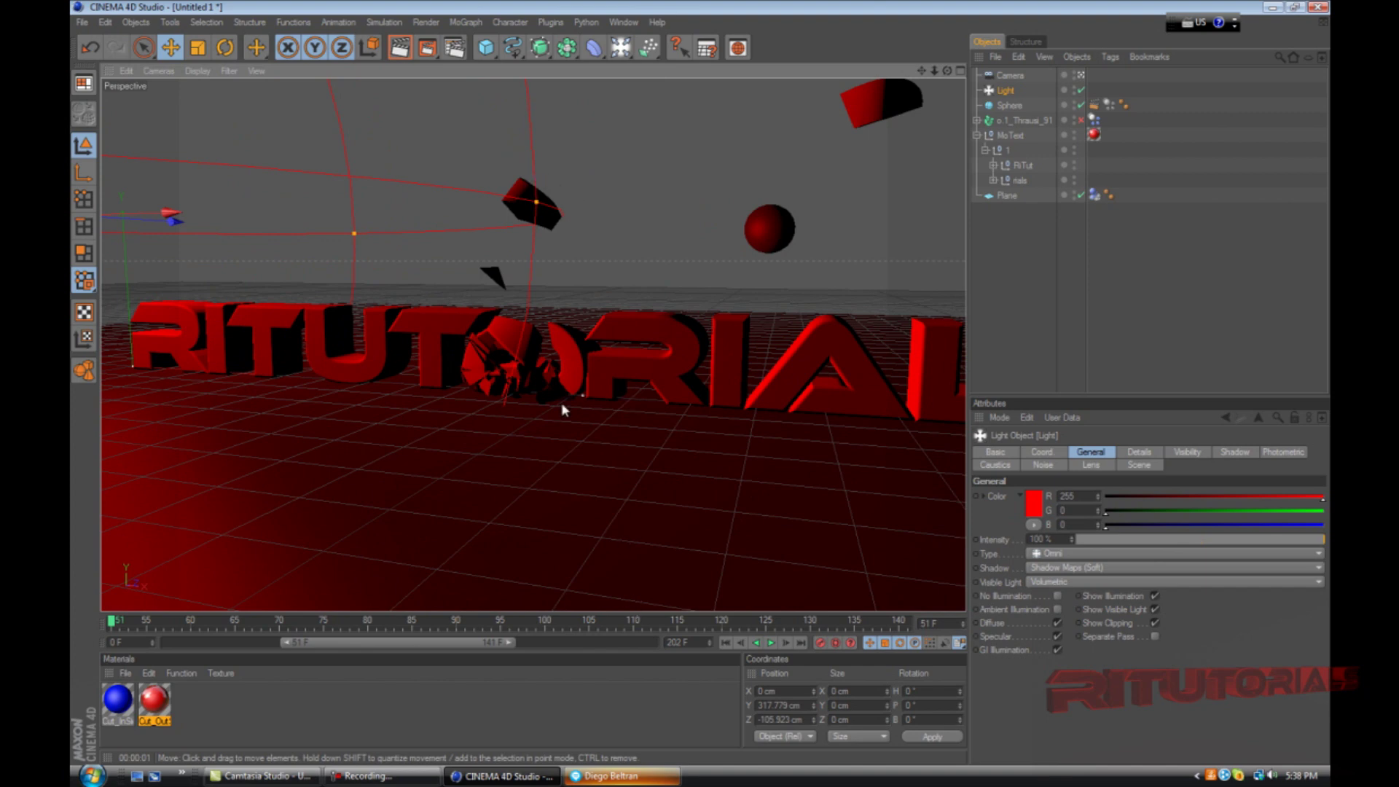
scroll(561, 402, "down", 5)
scroll(561, 391, "up", 3)
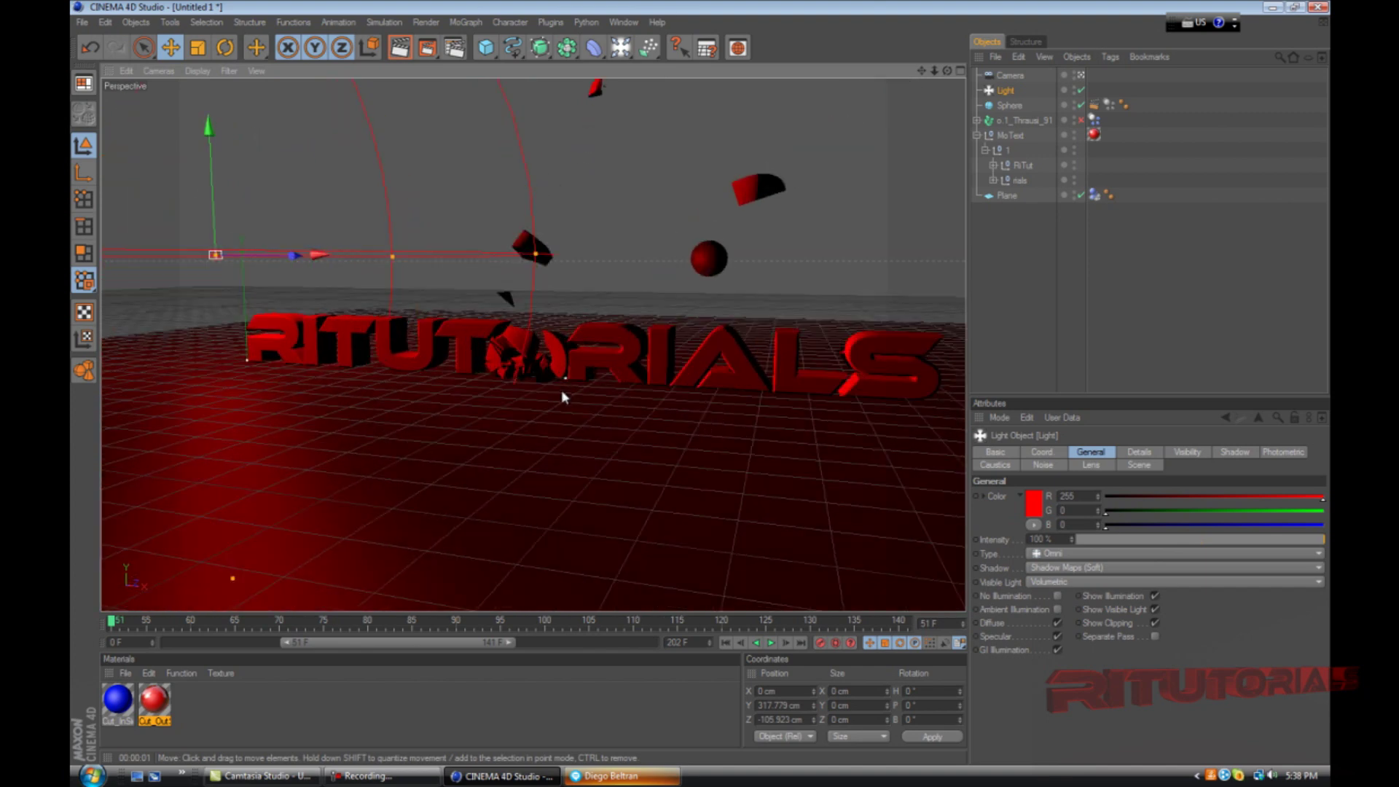
scroll(561, 390, "up", 6)
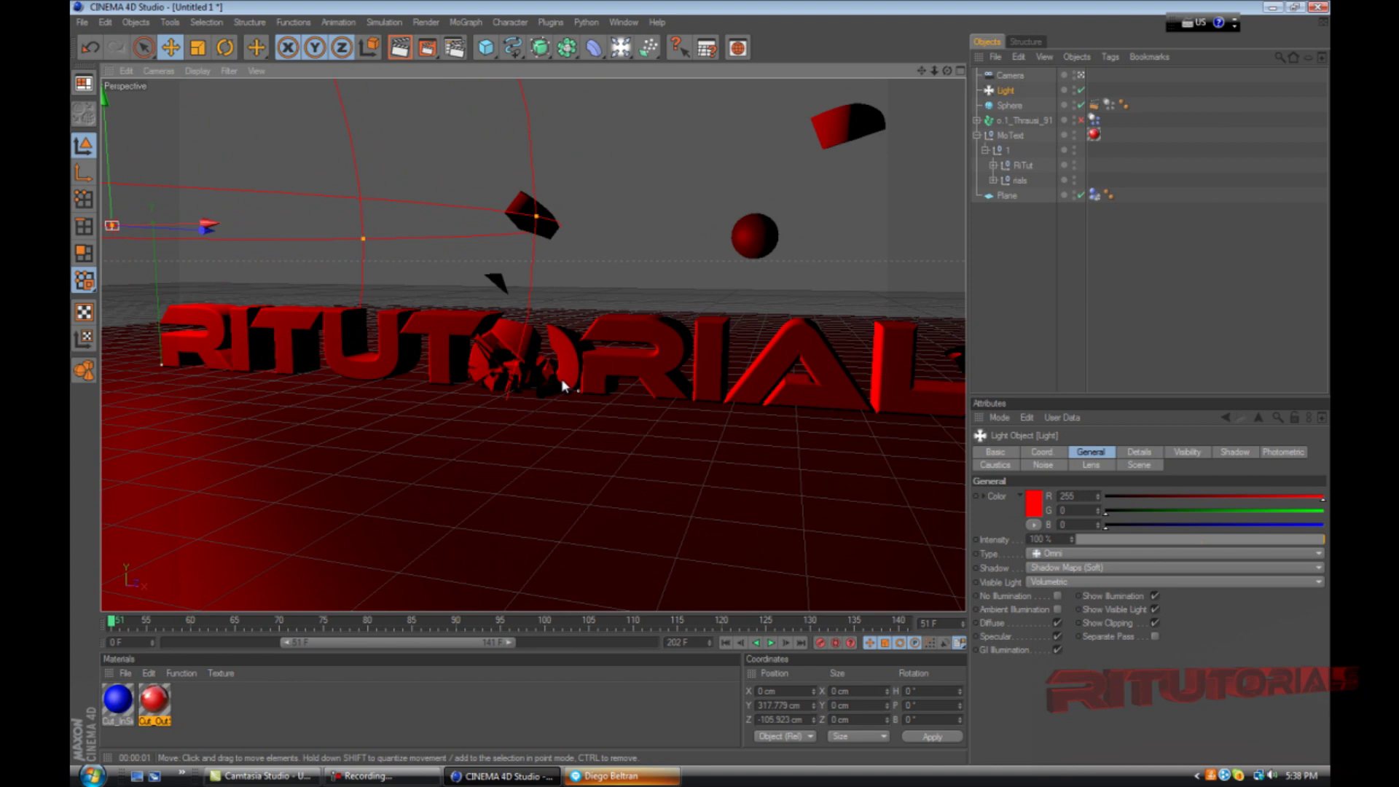